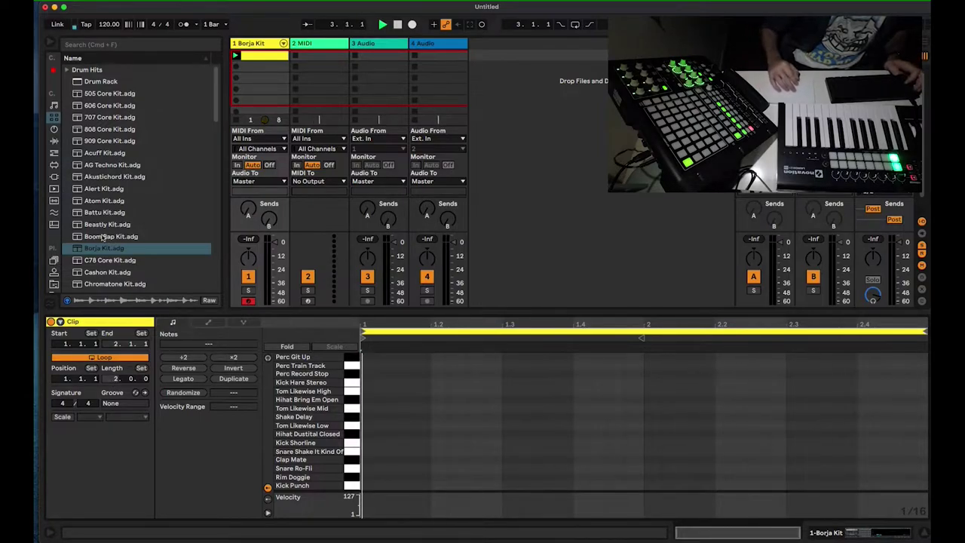
Step: Load the APC_StepSeq.adv preset from the APC Step Sequencer pack onto the Borja Kit track
{"action": "left_click", "coordinate": [54, 261]}
{"action": "left_click", "coordinate": [68, 70]}
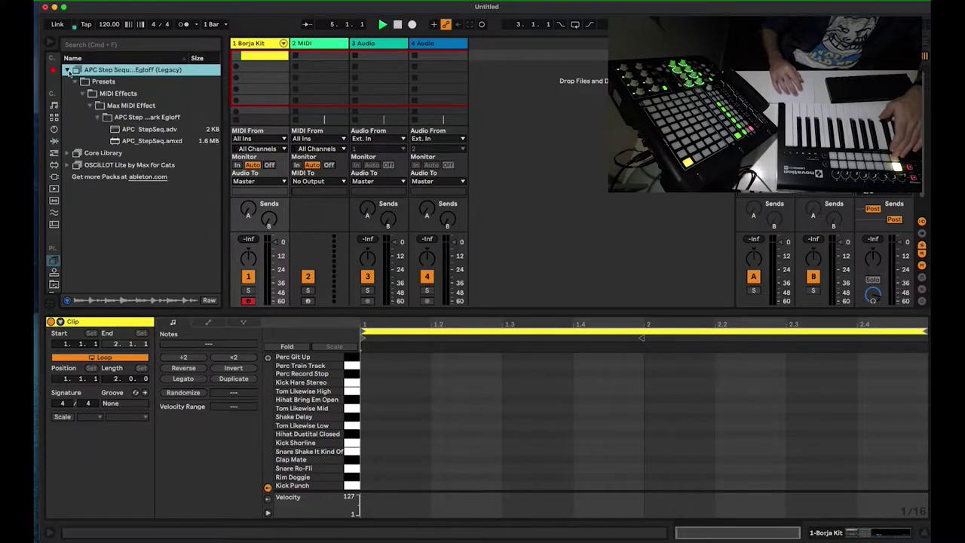
{"action": "left_click", "coordinate": [140, 129]}
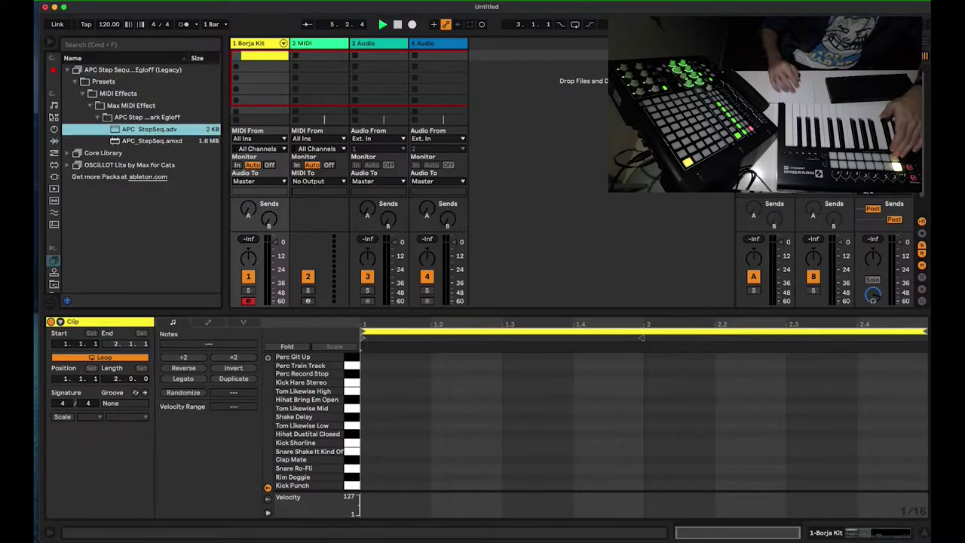
{"action": "key", "text": "Return"}
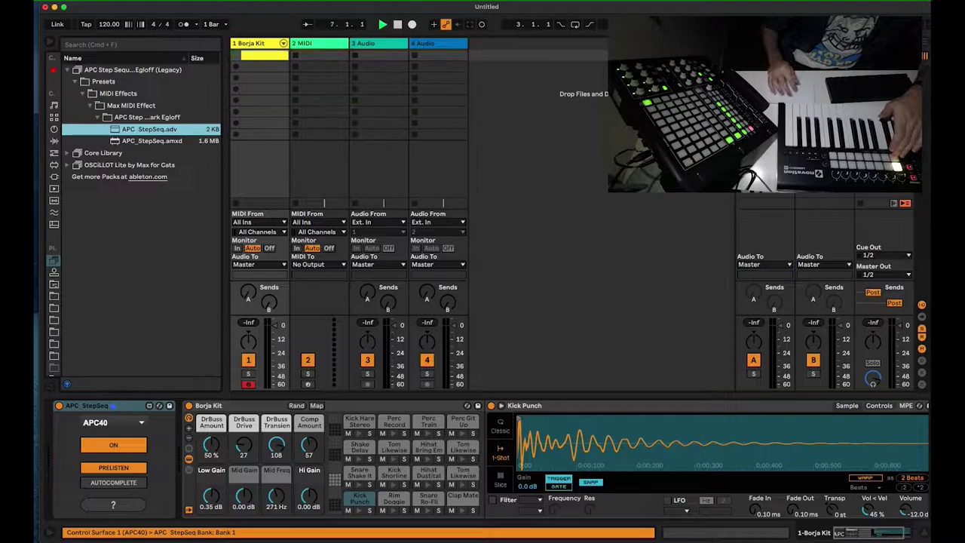
Step: MIDI-map the APC_StepSeq device's ON switch to the controller note D#6 on channel 1
{"action": "key", "text": "super+m"}
{"action": "left_click", "coordinate": [113, 445]}
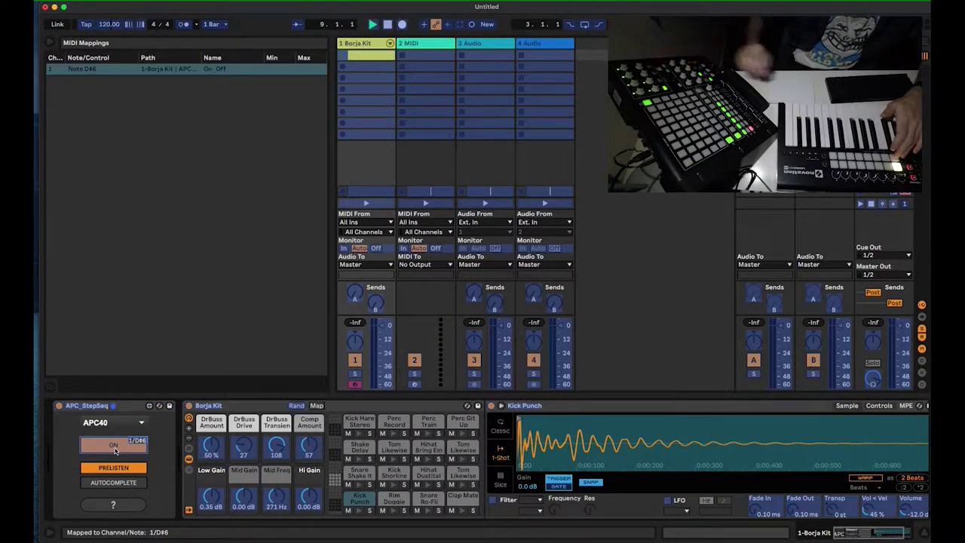
{"action": "key", "text": "super+m"}
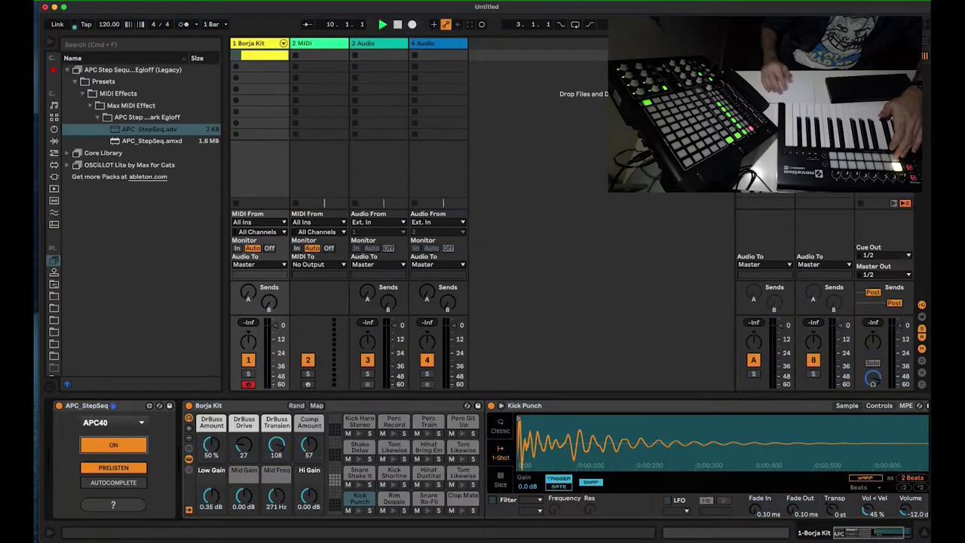
Step: Open the first Borja Kit clip, apply a Hip Hop groove from the groove library, and hide the groove pool
{"action": "left_click", "coordinate": [53, 113]}
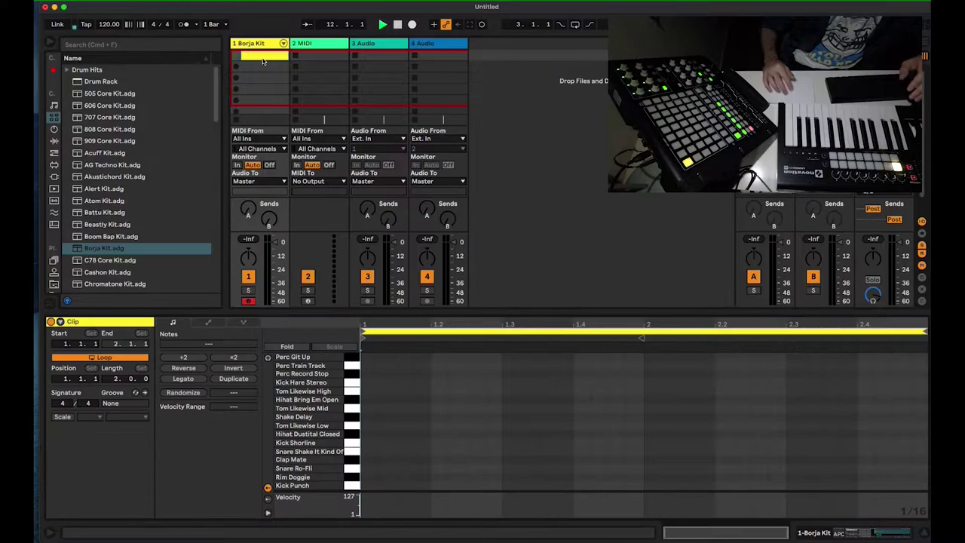
{"action": "double_click", "coordinate": [263, 57]}
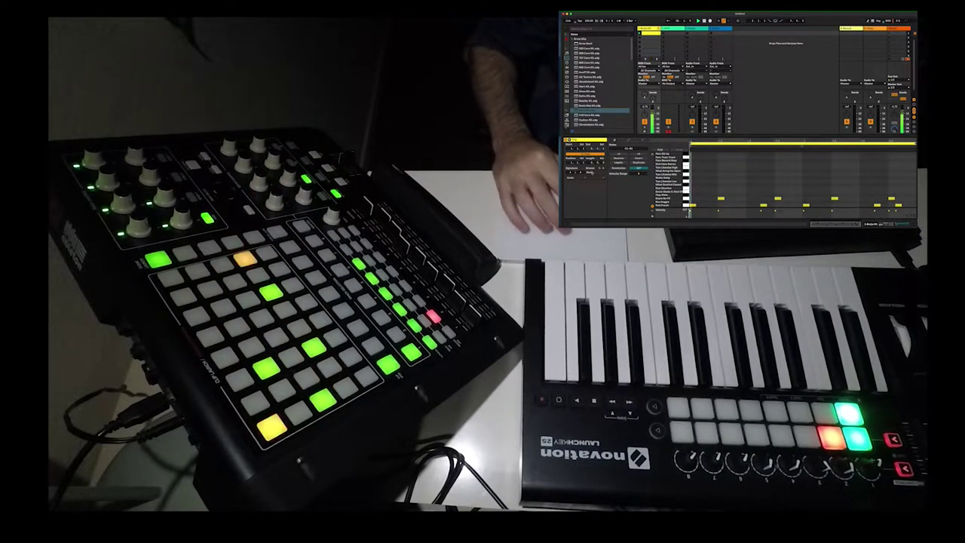
{"action": "left_click", "coordinate": [599, 167]}
{"action": "scroll", "coordinate": [588, 58], "scroll_direction": "down", "scroll_amount": 10}
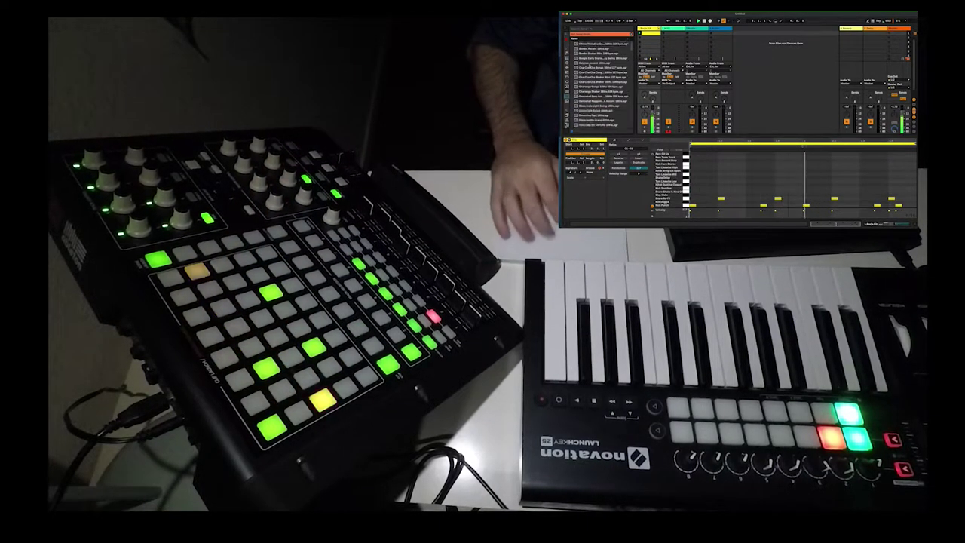
{"action": "double_click", "coordinate": [582, 88]}
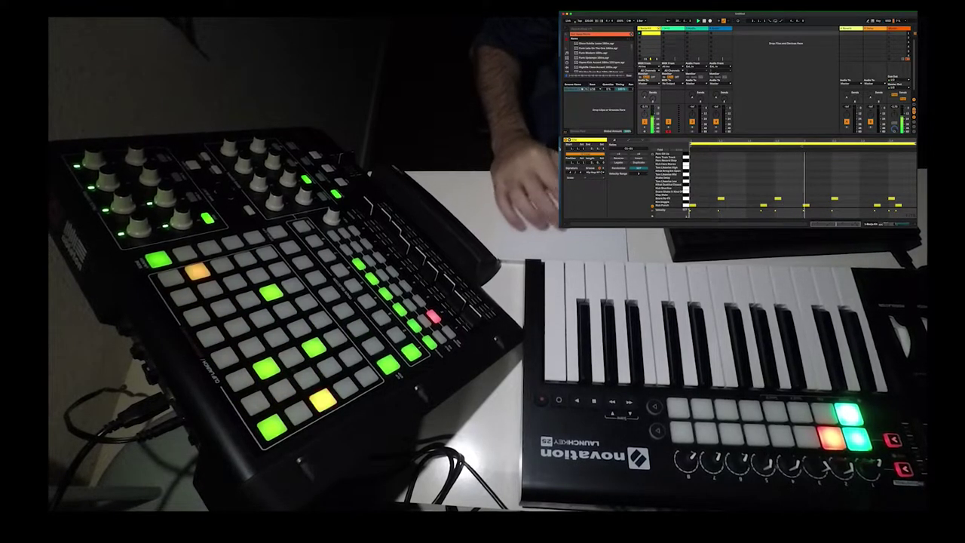
{"action": "left_click", "coordinate": [565, 131]}
{"action": "key", "text": "Escape"}
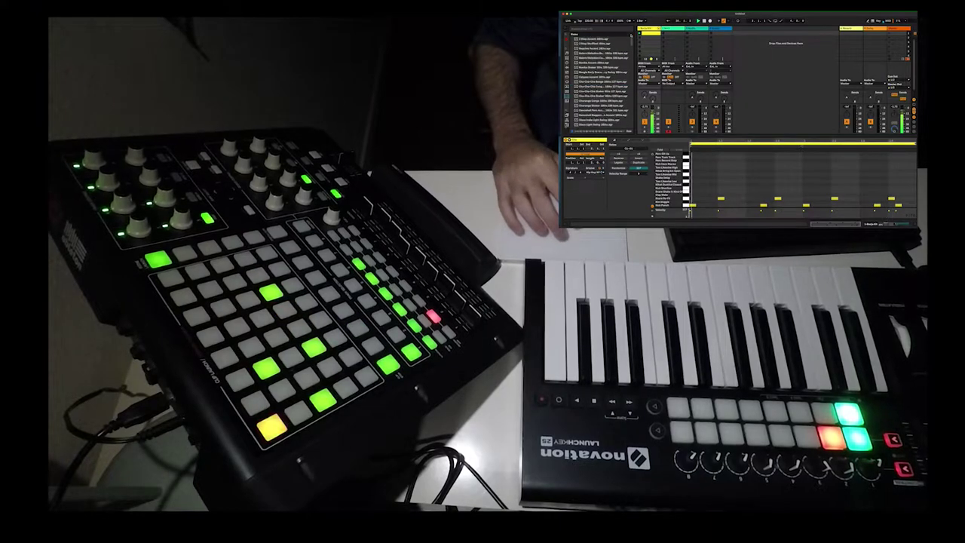
Step: Show the Borja Kit devices, unfold the kit's chains in the mixer and select the Hihat Bring Em Open chain
{"action": "left_click", "coordinate": [895, 223]}
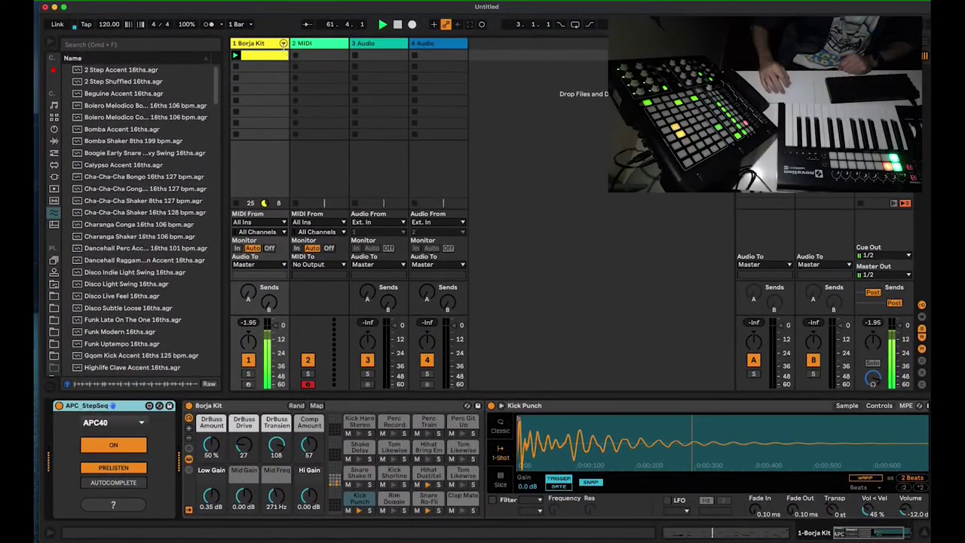
{"action": "left_click", "coordinate": [284, 43]}
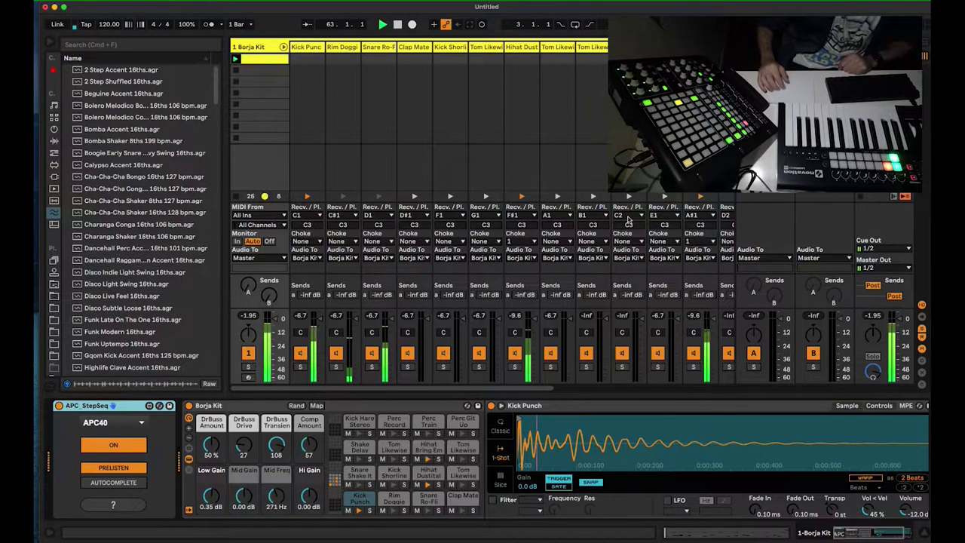
{"action": "scroll", "coordinate": [628, 220], "scroll_direction": "right", "scroll_amount": 1}
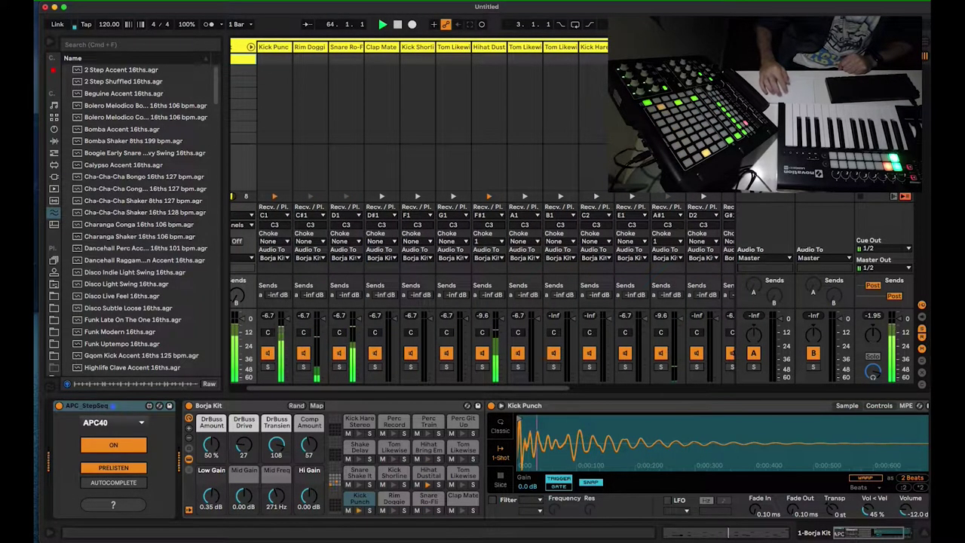
{"action": "left_click", "coordinate": [667, 301]}
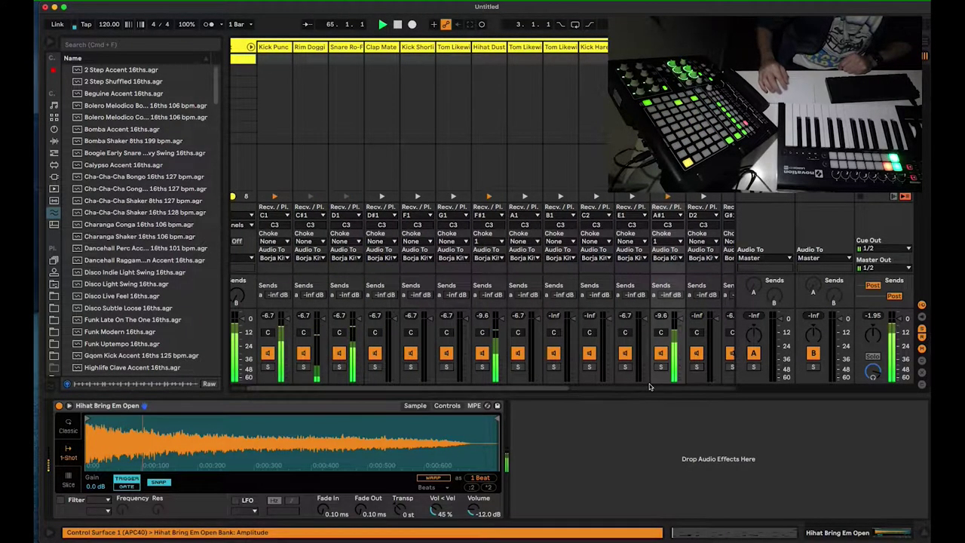
Step: Add a Reverb audio effect to the Hihat Bring Em Open chain
{"action": "left_click", "coordinate": [54, 141]}
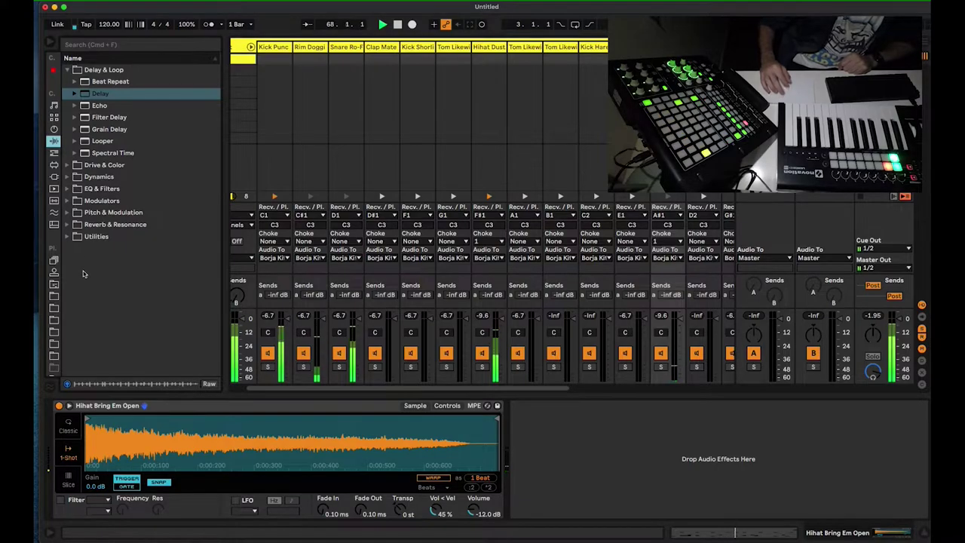
{"action": "left_click", "coordinate": [67, 225]}
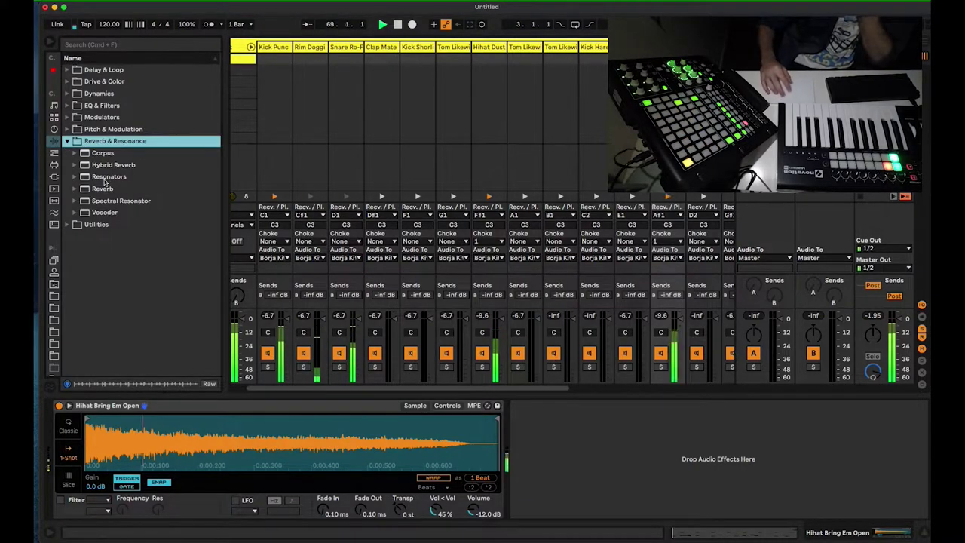
{"action": "double_click", "coordinate": [103, 188]}
{"action": "left_click", "coordinate": [552, 425]}
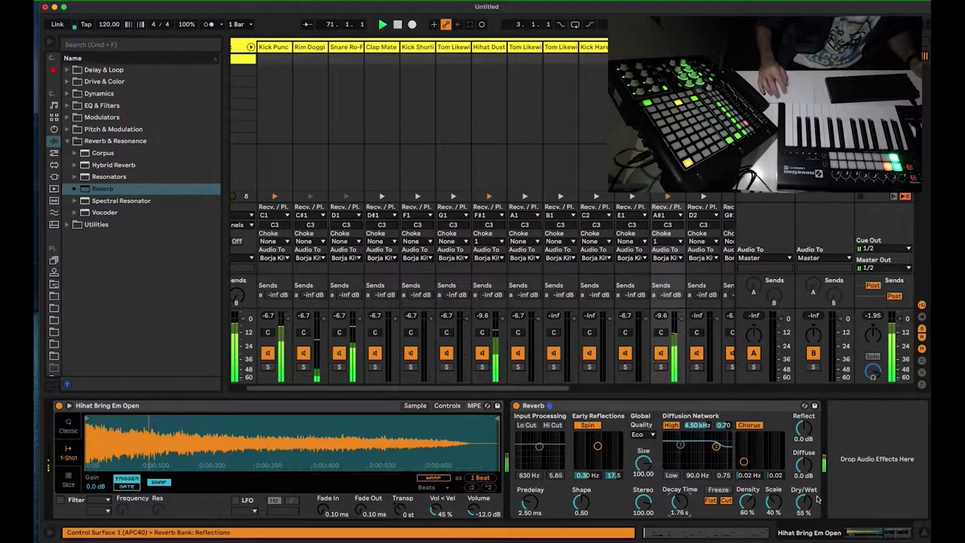
Step: Set the Reverb's Decay Time to 1.53 s and Dry/Wet to 36%, and the open hi-hat chain's volume to -4.5 dB
{"action": "left_click_drag", "start_coordinate": [673, 500], "coordinate": [673, 507]}
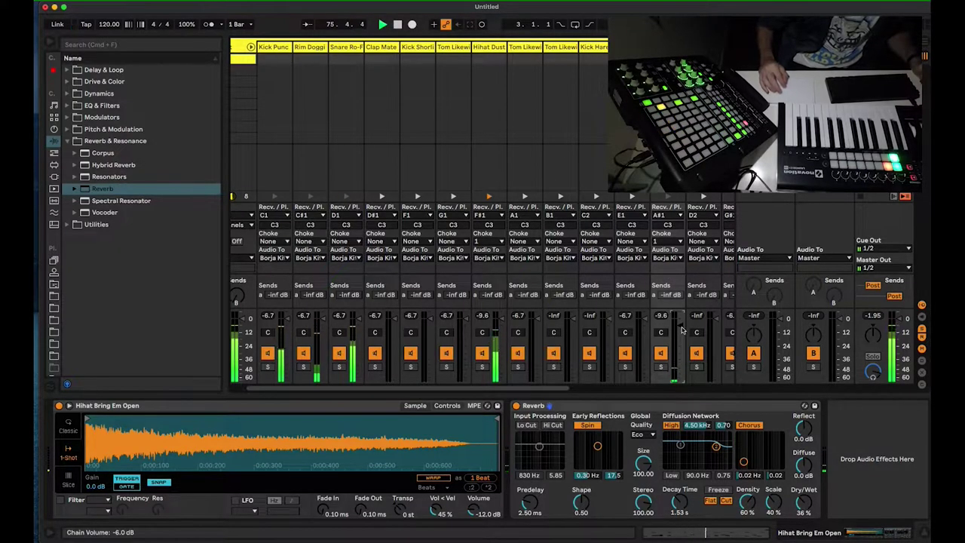
{"action": "left_click_drag", "start_coordinate": [679, 326], "coordinate": [679, 323]}
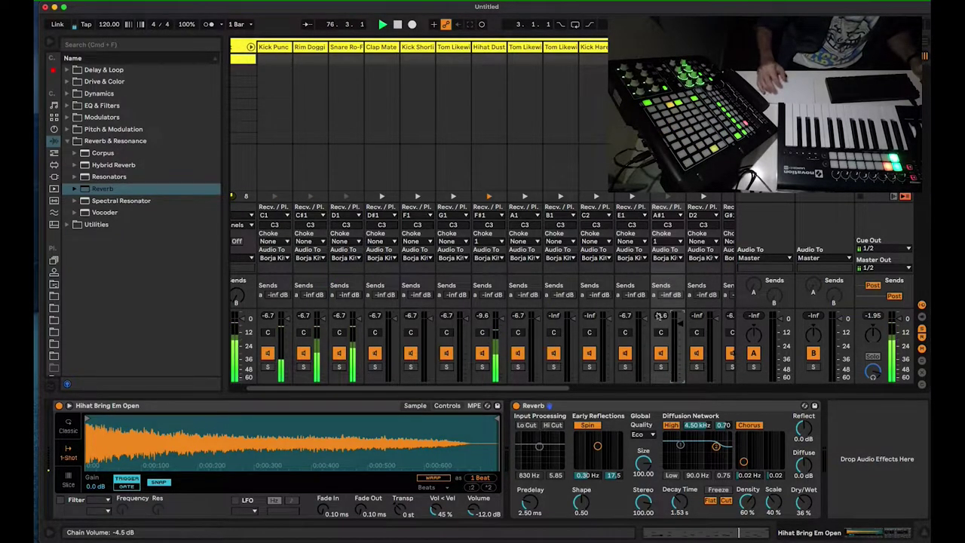
{"action": "left_click", "coordinate": [251, 47]}
Step: Duplicate the first scene and delete the 3 Audio and 4 Audio tracks
{"action": "left_click", "coordinate": [883, 43]}
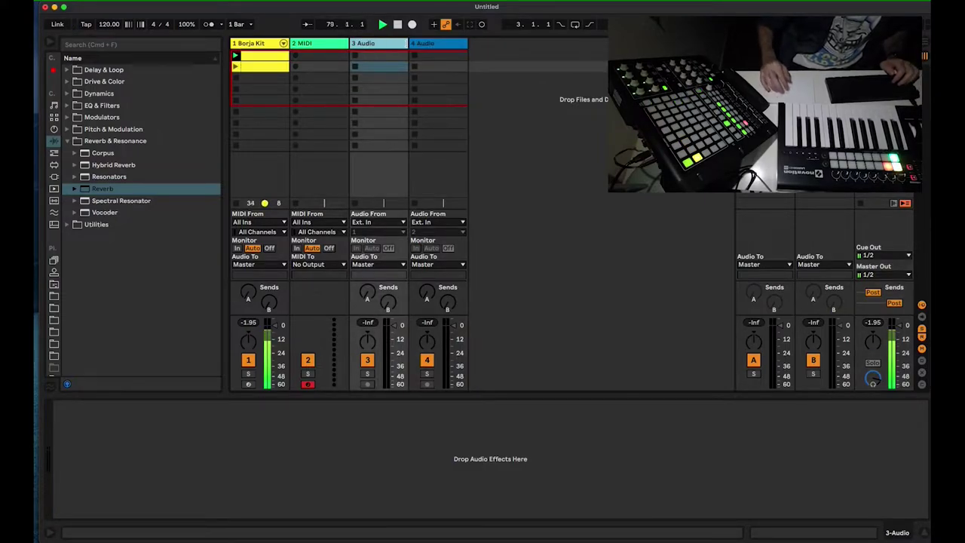
{"action": "key", "text": "Delete"}
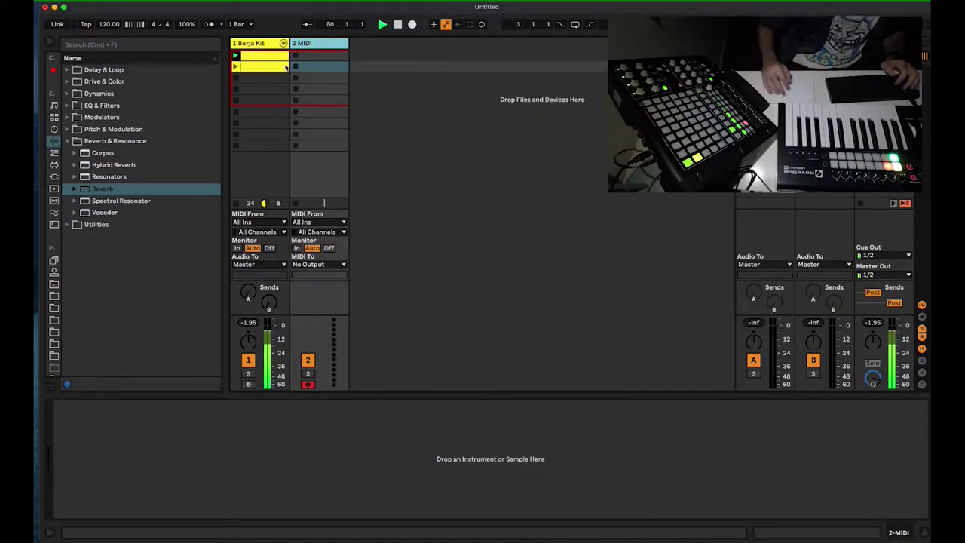
Step: Load the Mini V3 VST instrument onto the 2 MIDI track
{"action": "left_click", "coordinate": [54, 177]}
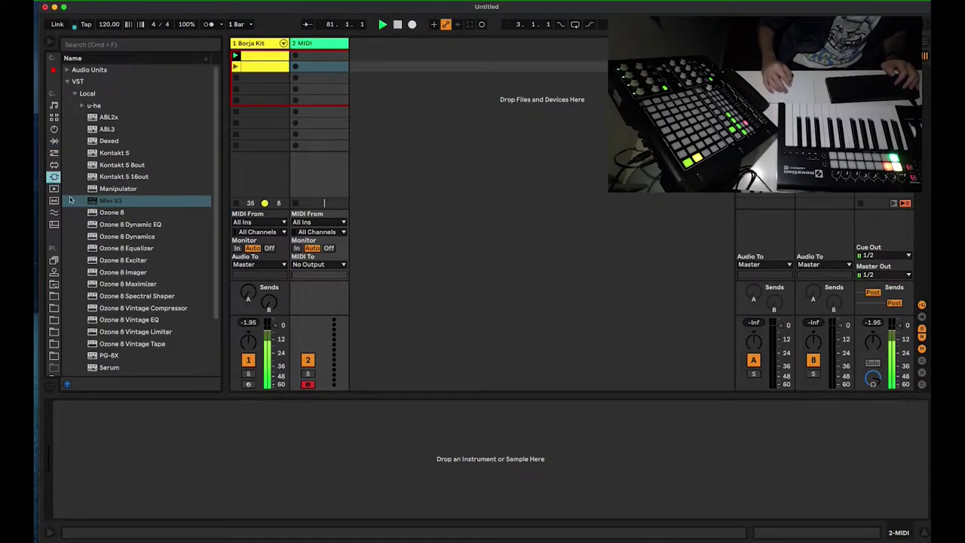
{"action": "left_click", "coordinate": [107, 201]}
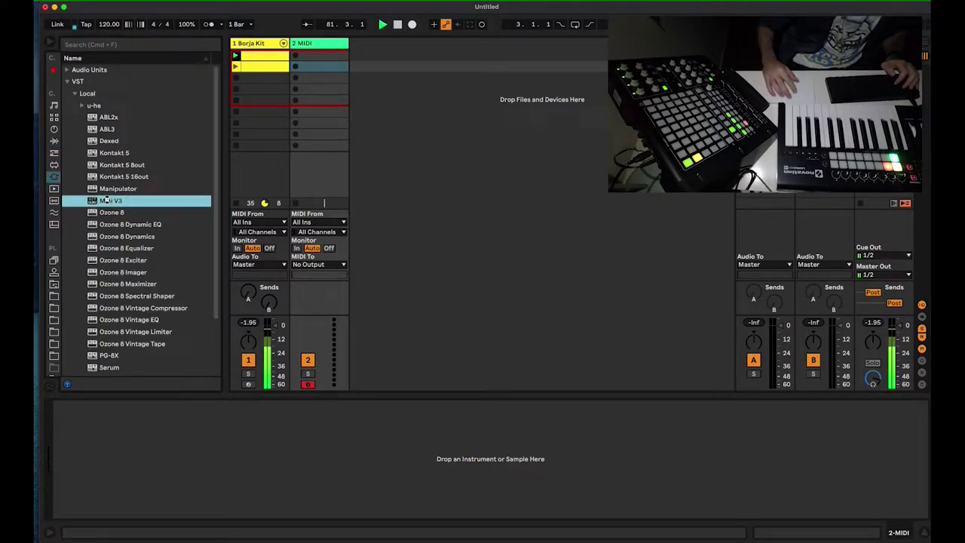
{"action": "double_click", "coordinate": [109, 200]}
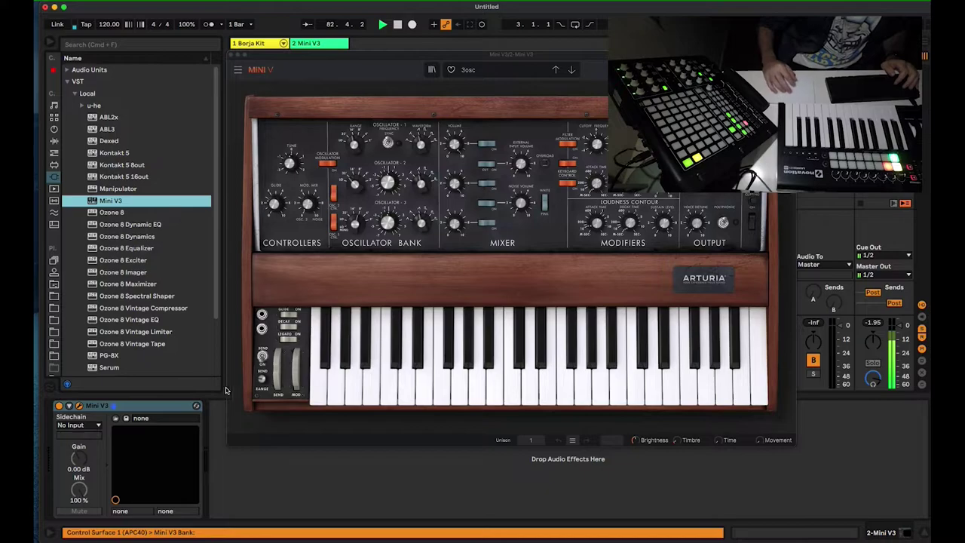
Step: Choose the Chrischito preset from the Bass category in Mini V3
{"action": "left_click", "coordinate": [469, 69]}
{"action": "mouse_move", "coordinate": [491, 100]}
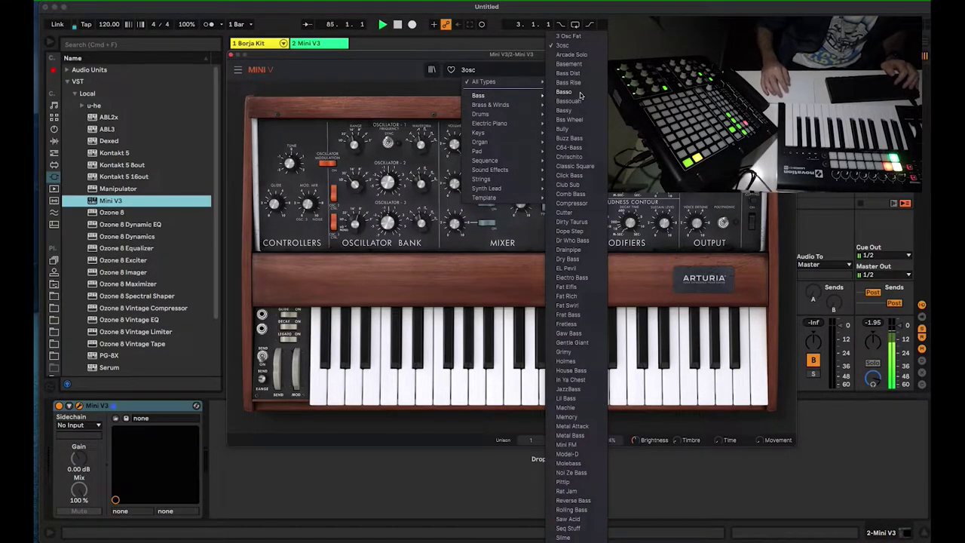
{"action": "left_click", "coordinate": [573, 156]}
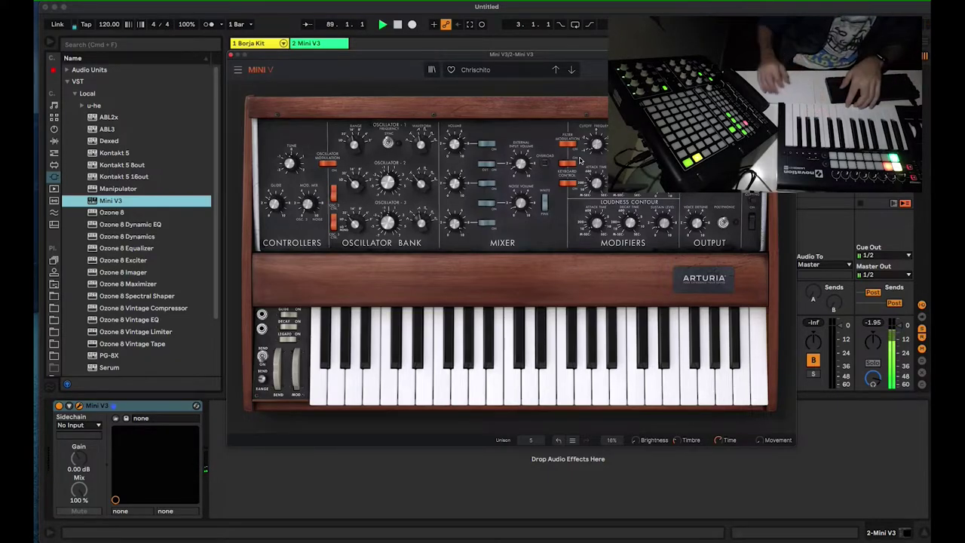
Step: Configure the Mini V3 device to expose the CutOff, Emphasis and VCF Decay parameters, and close the plug-in window
{"action": "left_click", "coordinate": [69, 408]}
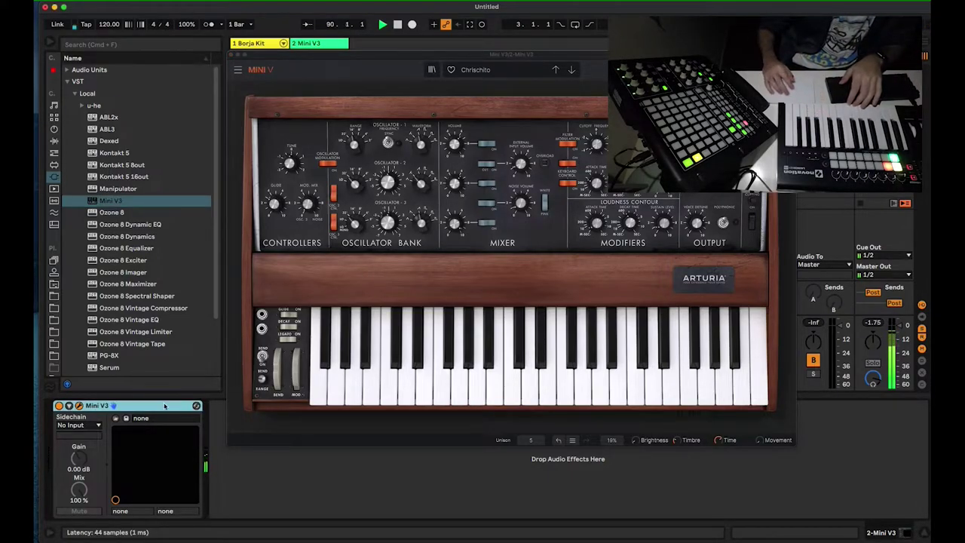
{"action": "left_click", "coordinate": [67, 405]}
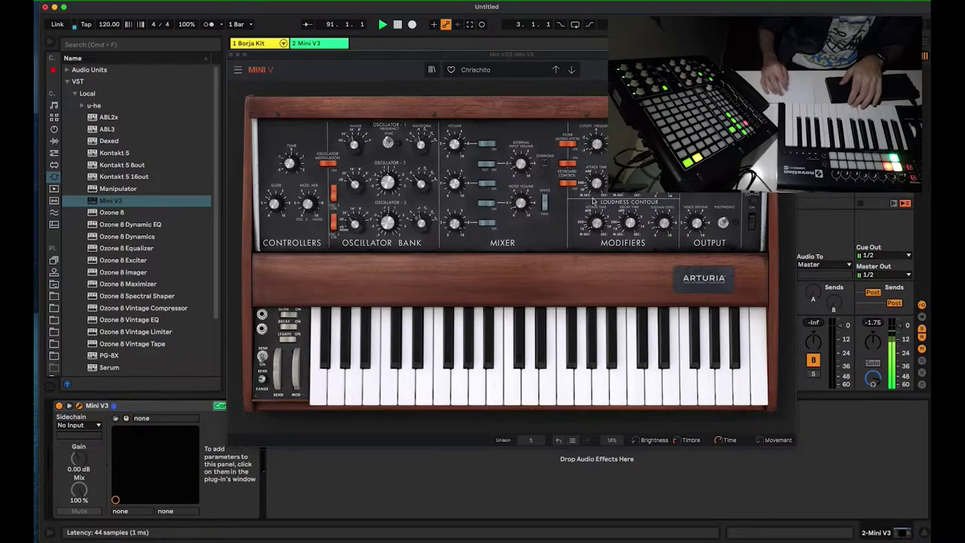
{"action": "left_click", "coordinate": [603, 142]}
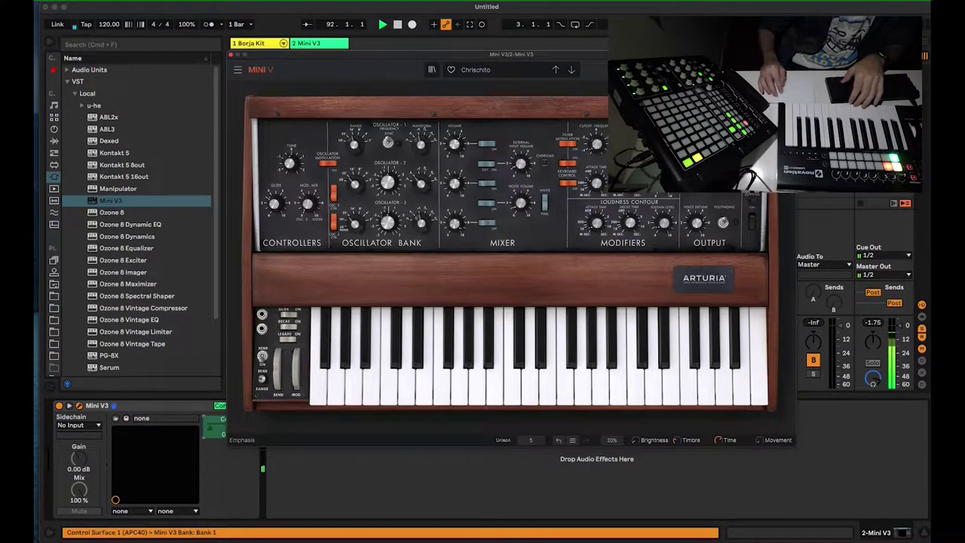
{"action": "left_click", "coordinate": [630, 144]}
{"action": "left_click", "coordinate": [631, 182]}
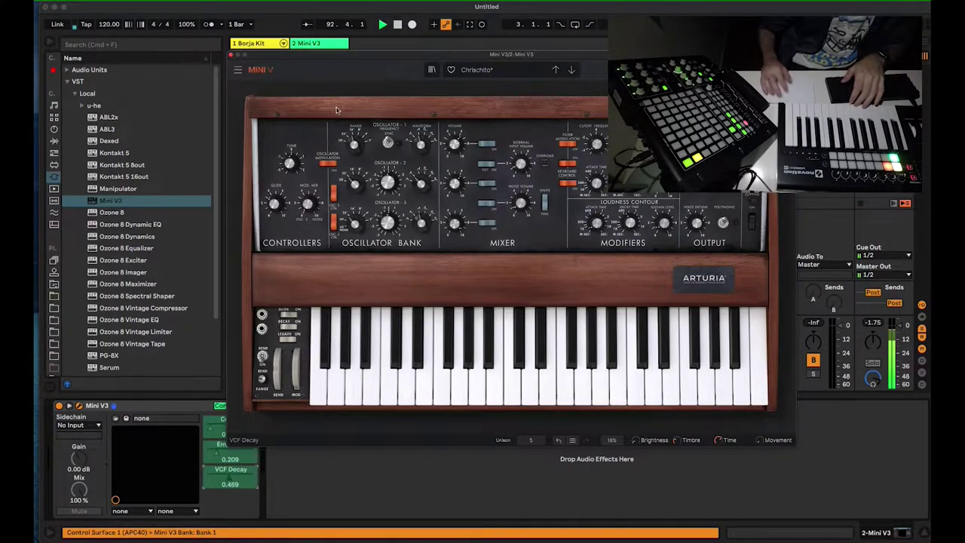
{"action": "left_click", "coordinate": [232, 56]}
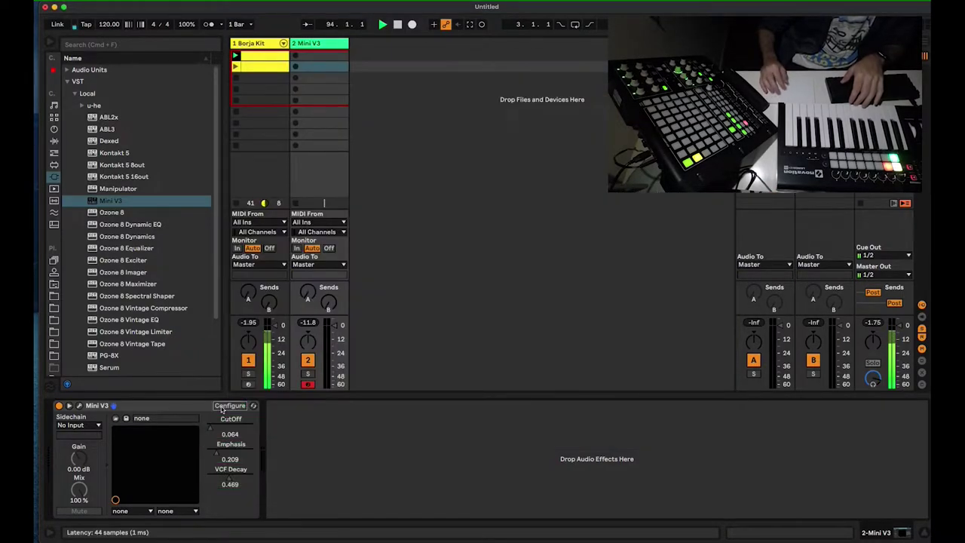
Step: Add an Arpeggiator MIDI effect before Mini V3 on the second track
{"action": "left_click", "coordinate": [56, 153]}
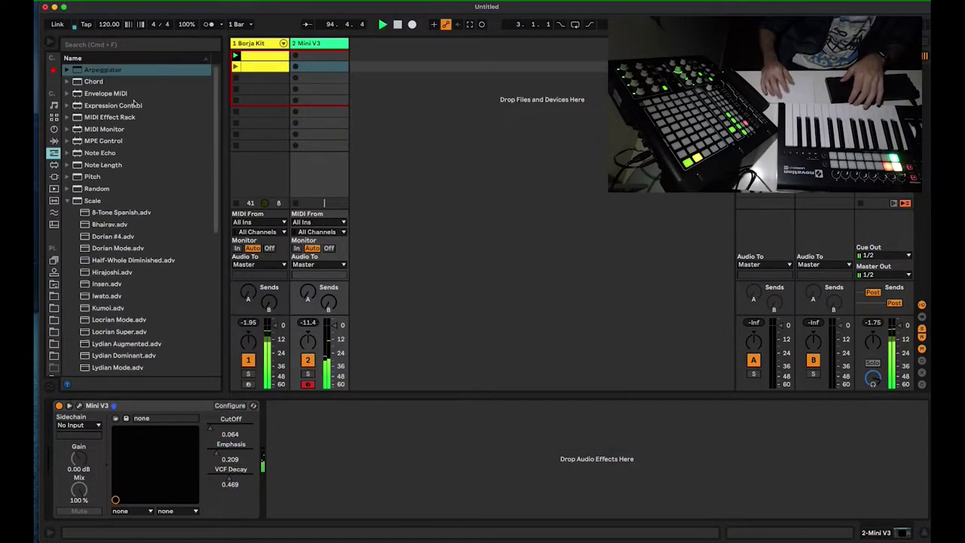
{"action": "double_click", "coordinate": [102, 69]}
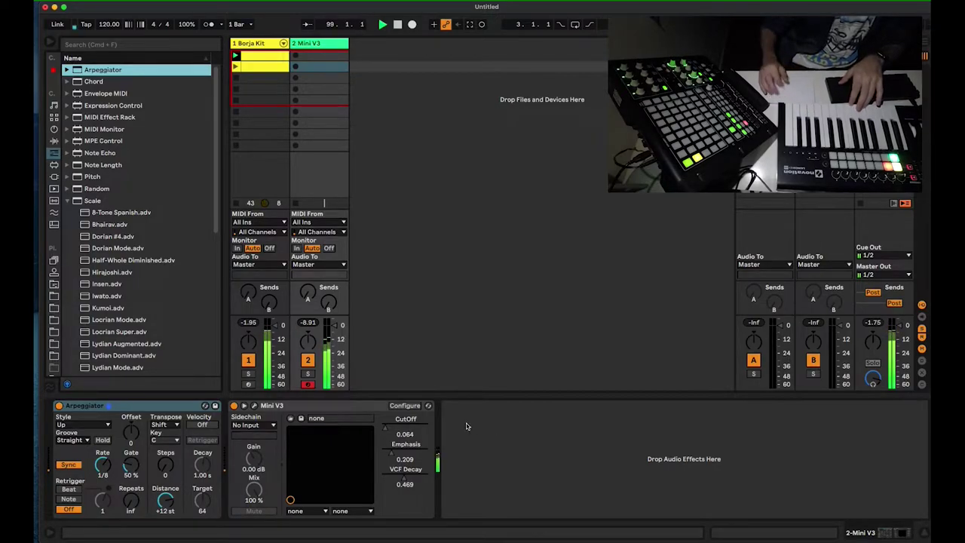
Step: Create an empty MIDI clip in the second slot of the Mini V3 track
{"action": "left_click", "coordinate": [325, 70]}
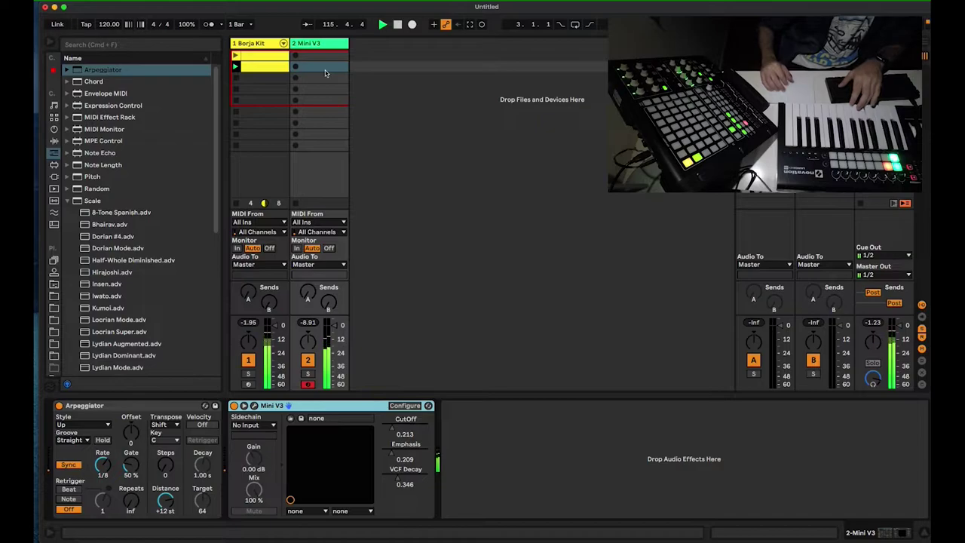
{"action": "double_click", "coordinate": [324, 72]}
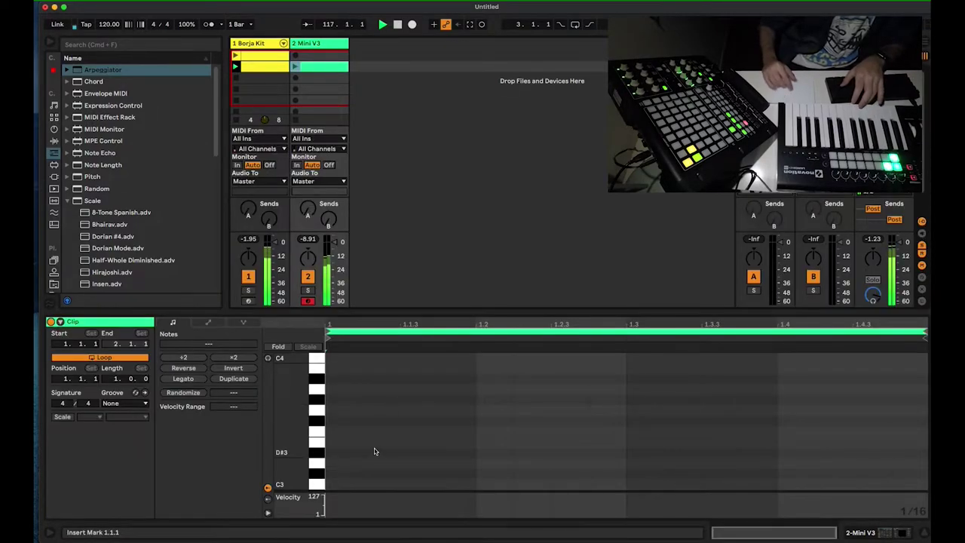
Step: Add a G2 note running from 1.1.3 to 1.4.1 in the empty Mini V3 clip
{"action": "scroll", "coordinate": [374, 450], "scroll_direction": "down", "scroll_amount": 3}
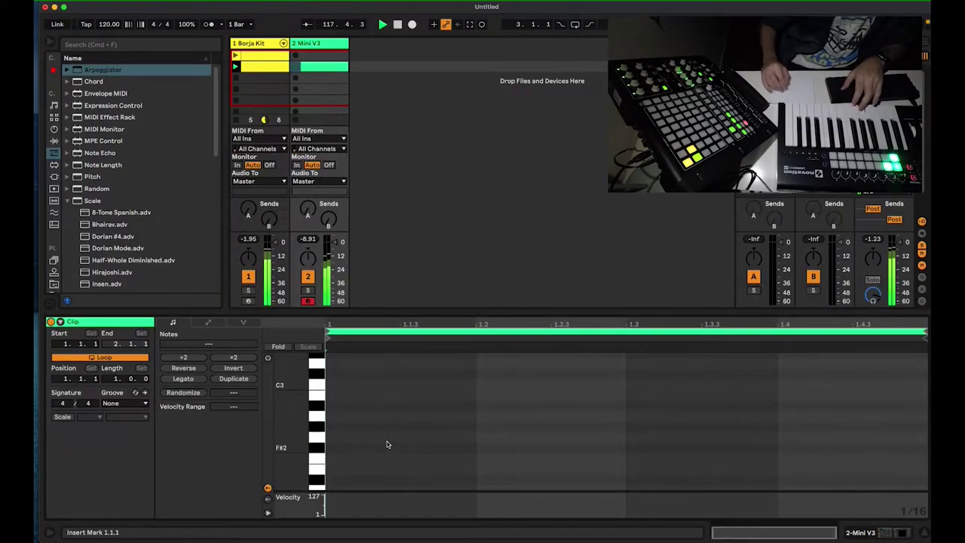
{"action": "double_click", "coordinate": [414, 446]}
{"action": "left_click_drag", "start_coordinate": [423, 442], "coordinate": [672, 437]}
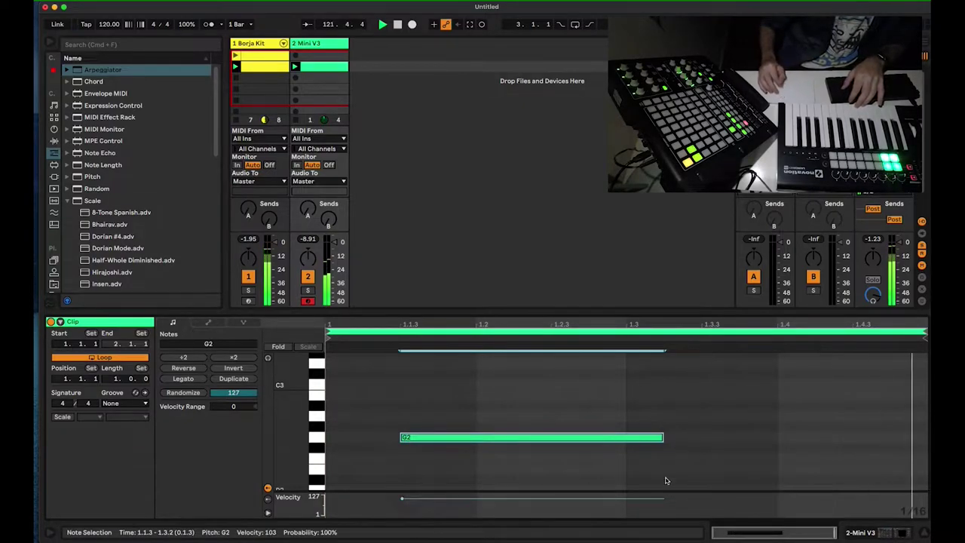
{"action": "left_click_drag", "start_coordinate": [663, 437], "coordinate": [701, 437]}
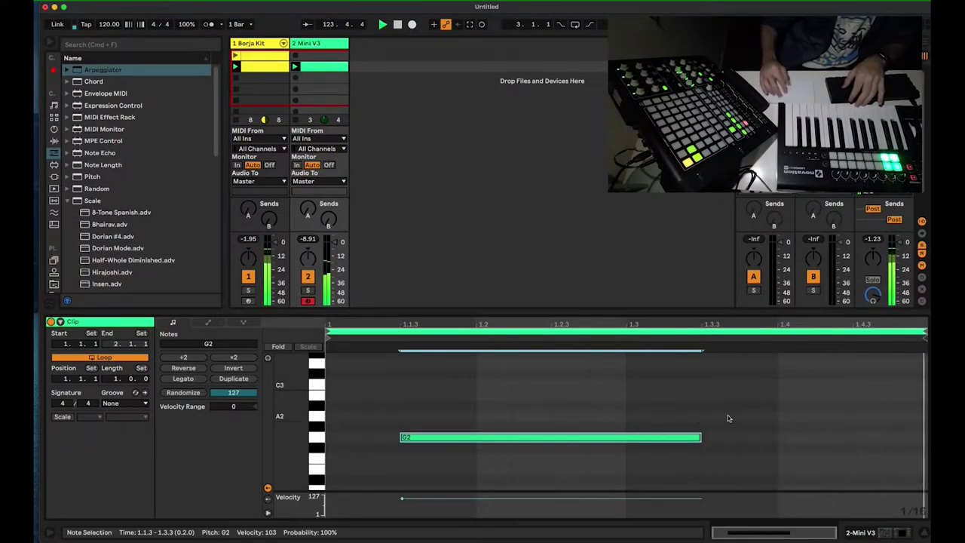
{"action": "left_click_drag", "start_coordinate": [700, 437], "coordinate": [777, 437]}
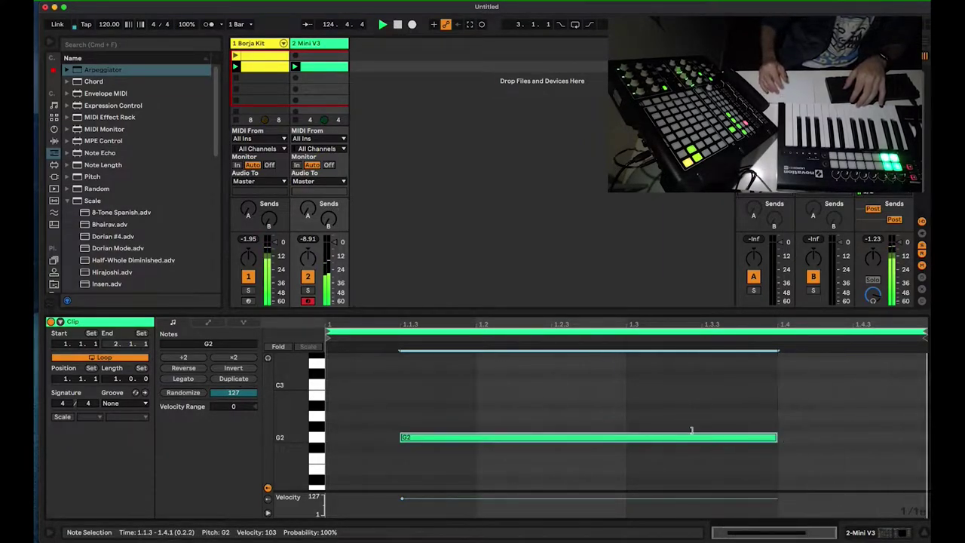
Step: Set the Mini V3 clip's loop length to 2 bars and duplicate the G2 note into bar 2, spanning 2.1.3 to 2.3.3
{"action": "left_click", "coordinate": [114, 382]}
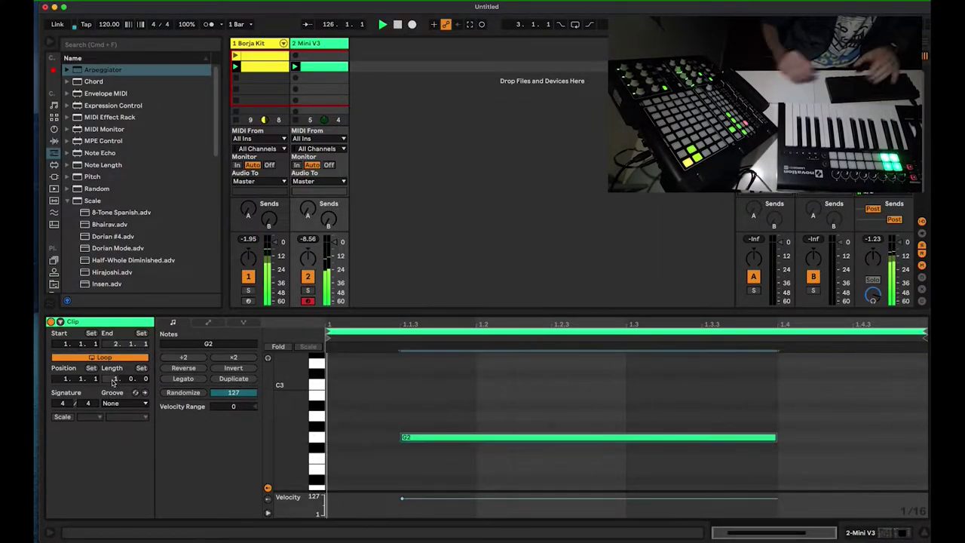
{"action": "key", "text": "Up"}
{"action": "left_click", "coordinate": [399, 441]}
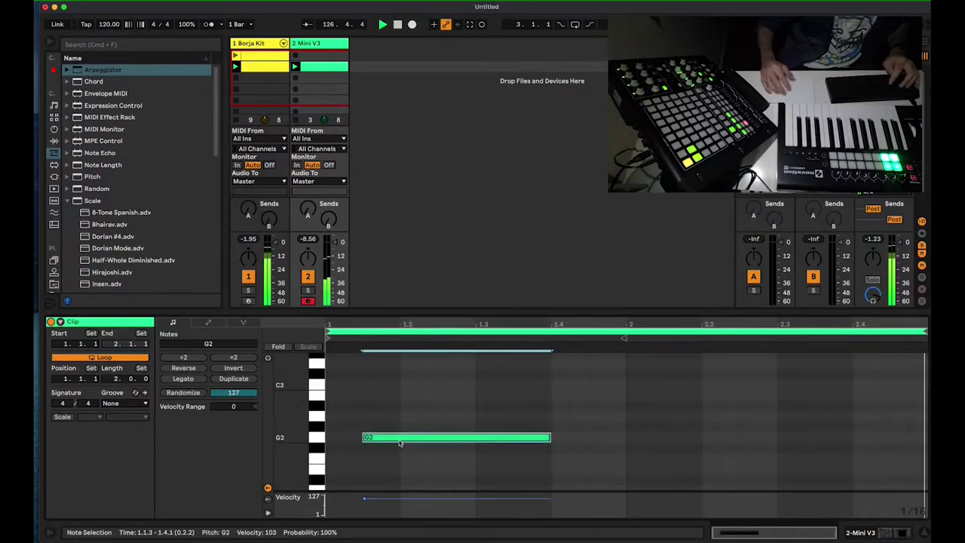
{"action": "key", "text": "super+d"}
{"action": "left_click_drag", "start_coordinate": [556, 439], "coordinate": [668, 445]}
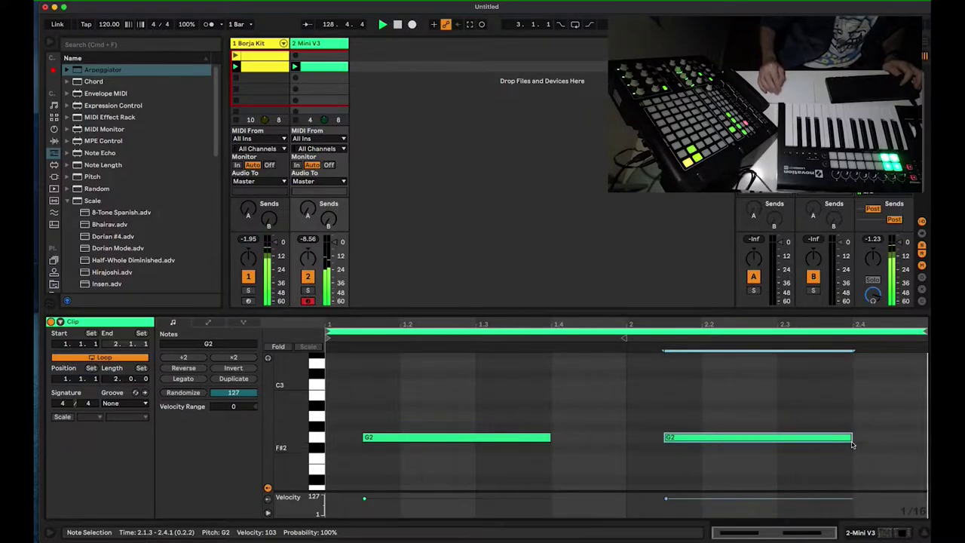
{"action": "left_click_drag", "start_coordinate": [852, 445], "coordinate": [812, 439]}
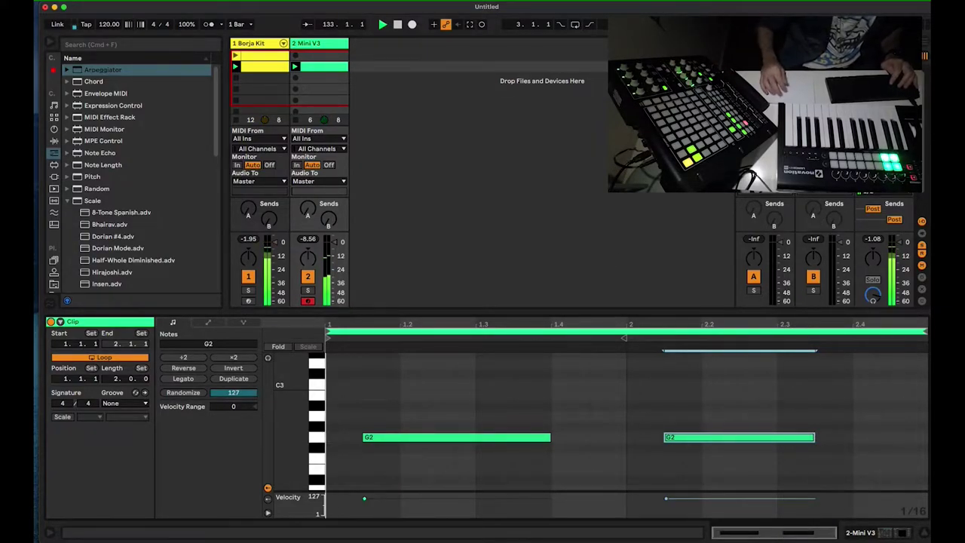
Step: Duplicate the second scene into the third row and open the new Borja Kit clip
{"action": "left_click", "coordinate": [882, 66]}
{"action": "key", "text": "super+d"}
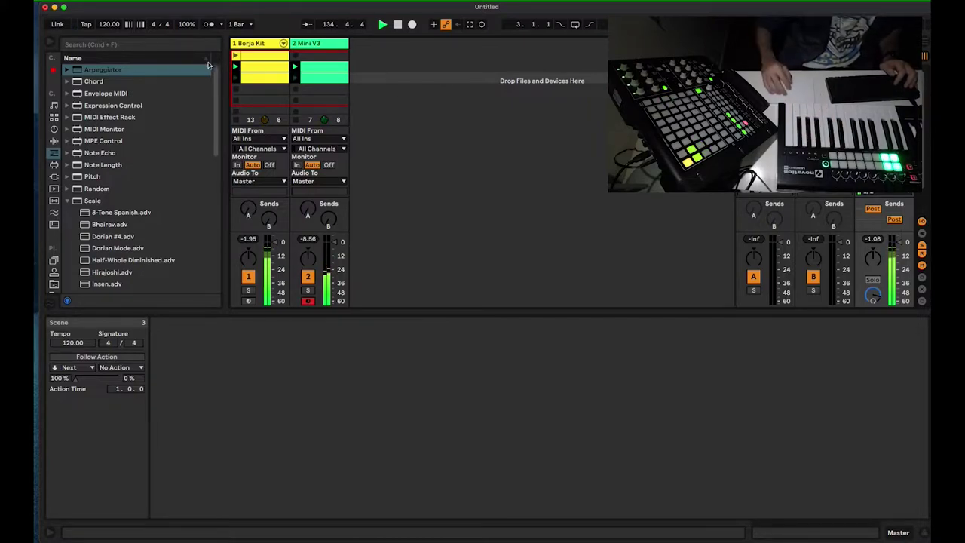
{"action": "left_click", "coordinate": [261, 80]}
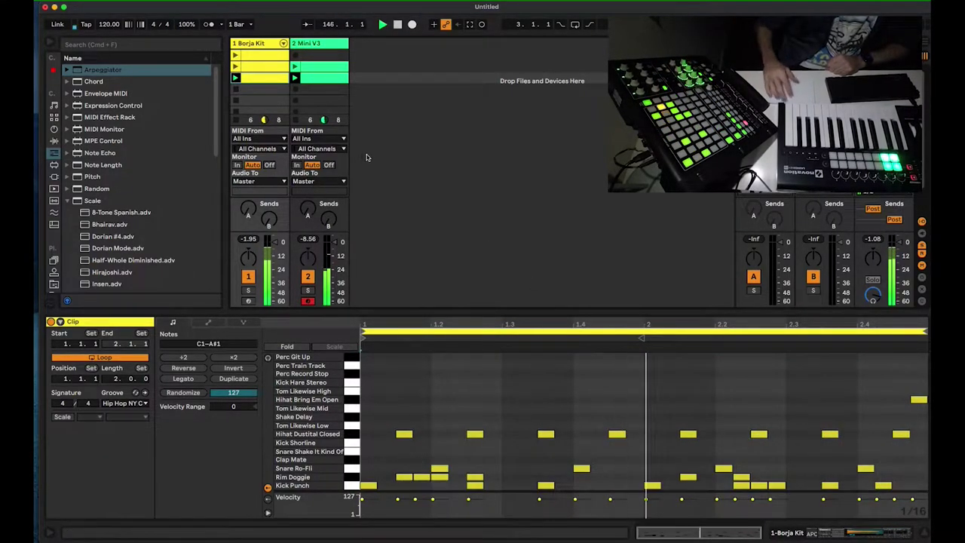
Step: Add a Compressor from the Dynamics audio effects to the Mini V3 track
{"action": "left_click", "coordinate": [317, 44]}
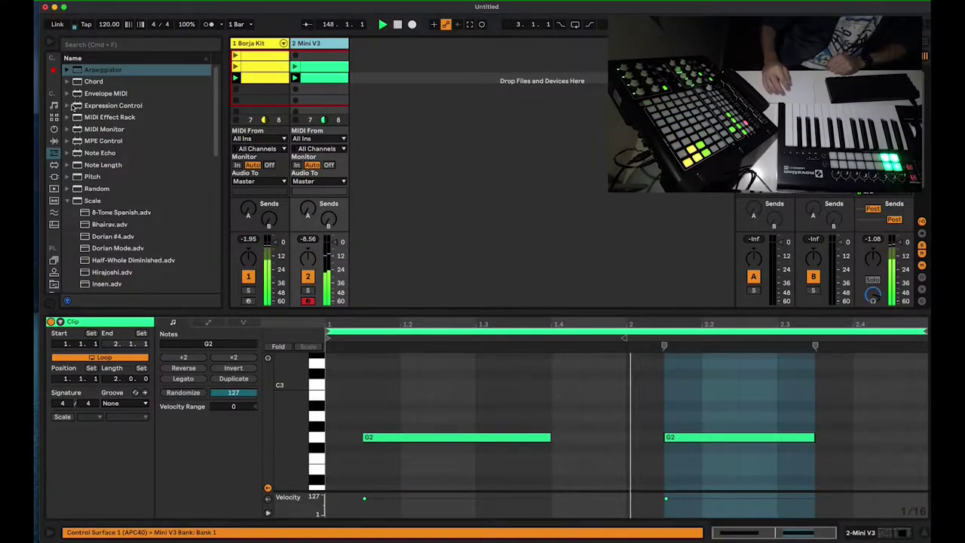
{"action": "left_click", "coordinate": [54, 141]}
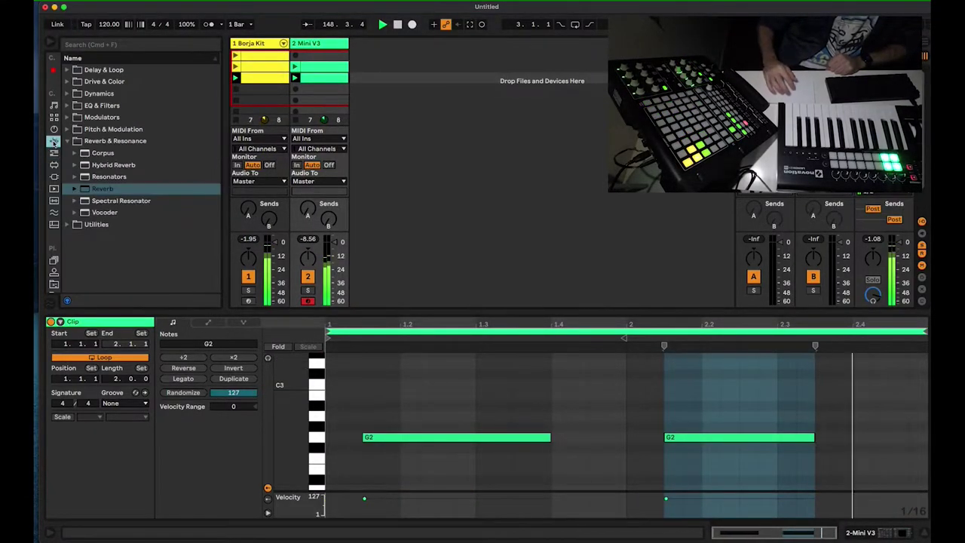
{"action": "left_click", "coordinate": [90, 94]}
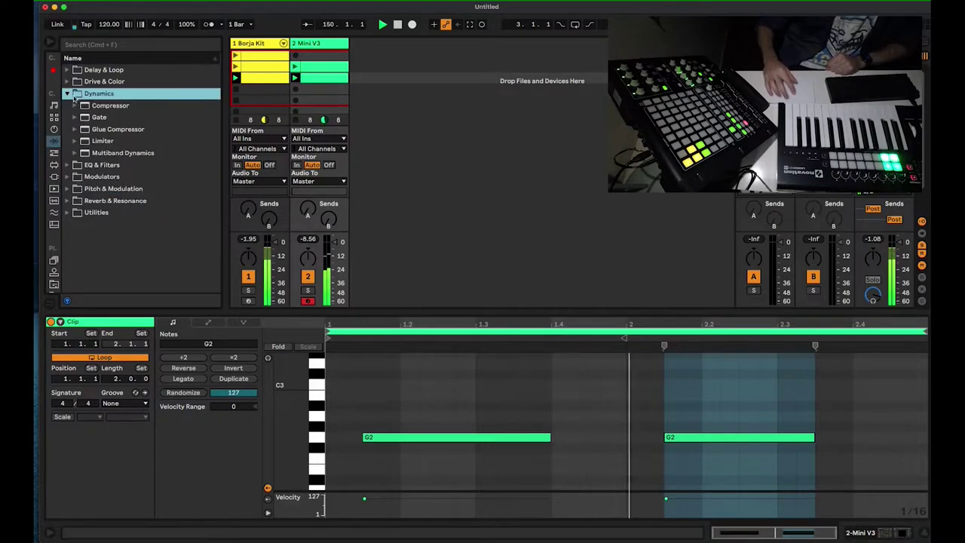
{"action": "left_click", "coordinate": [99, 106]}
{"action": "double_click", "coordinate": [99, 105]}
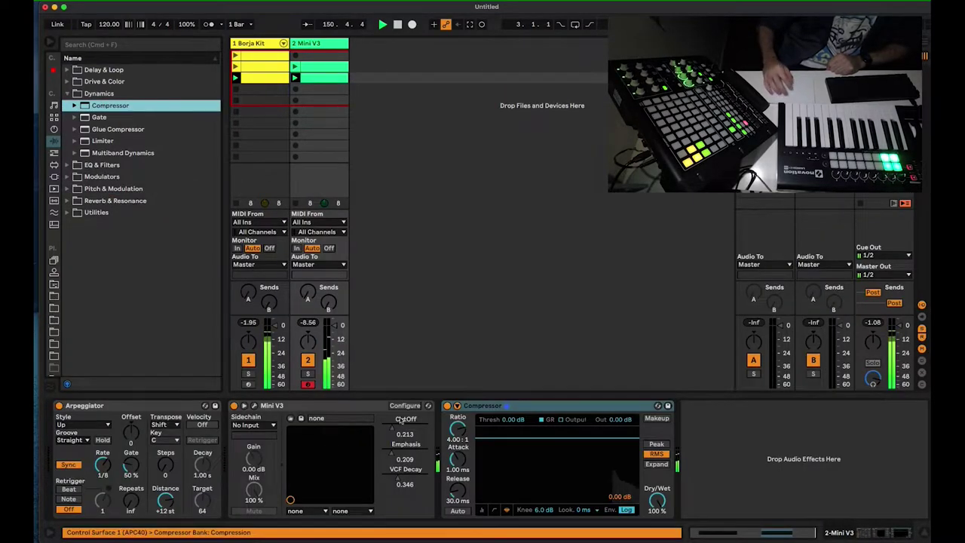
Step: Enable the Compressor's sidechain and feed it from the 1-Borja Kit track, Post FX
{"action": "left_click", "coordinate": [457, 405]}
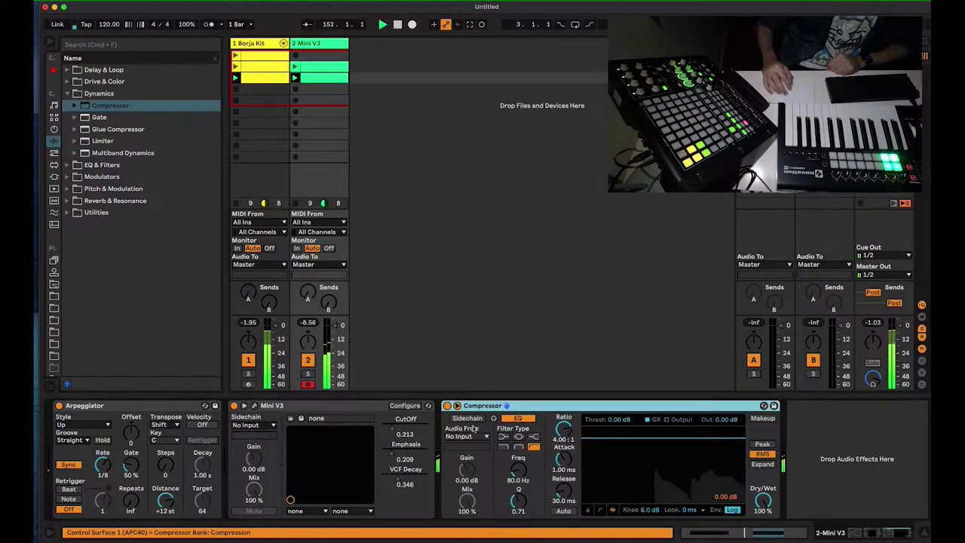
{"action": "left_click", "coordinate": [469, 420]}
{"action": "left_click", "coordinate": [475, 436]}
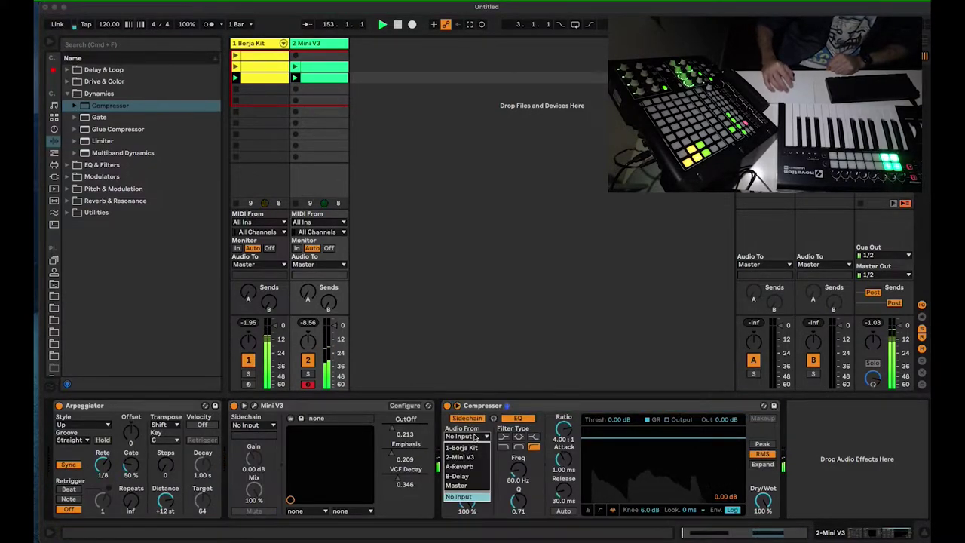
{"action": "left_click", "coordinate": [466, 449]}
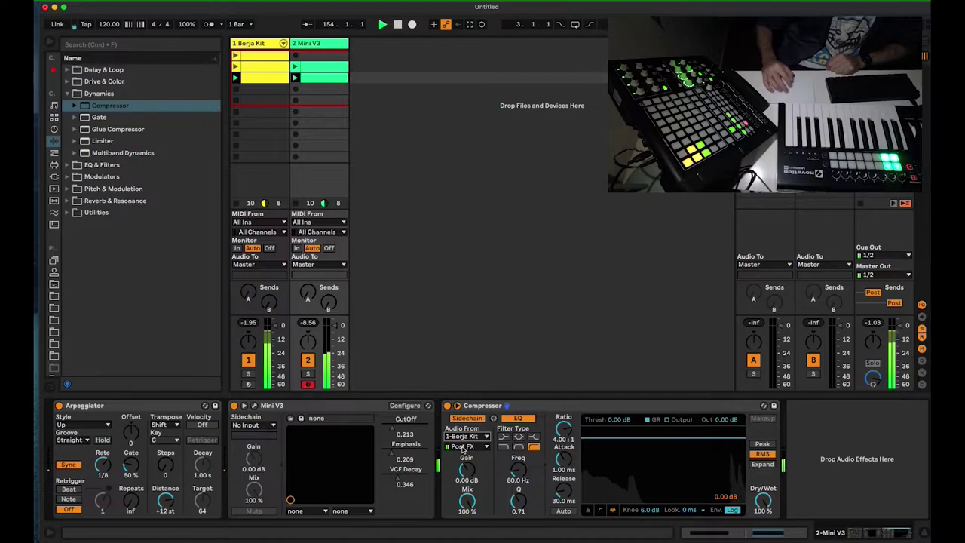
{"action": "left_click", "coordinate": [462, 447]}
{"action": "left_click", "coordinate": [486, 55]}
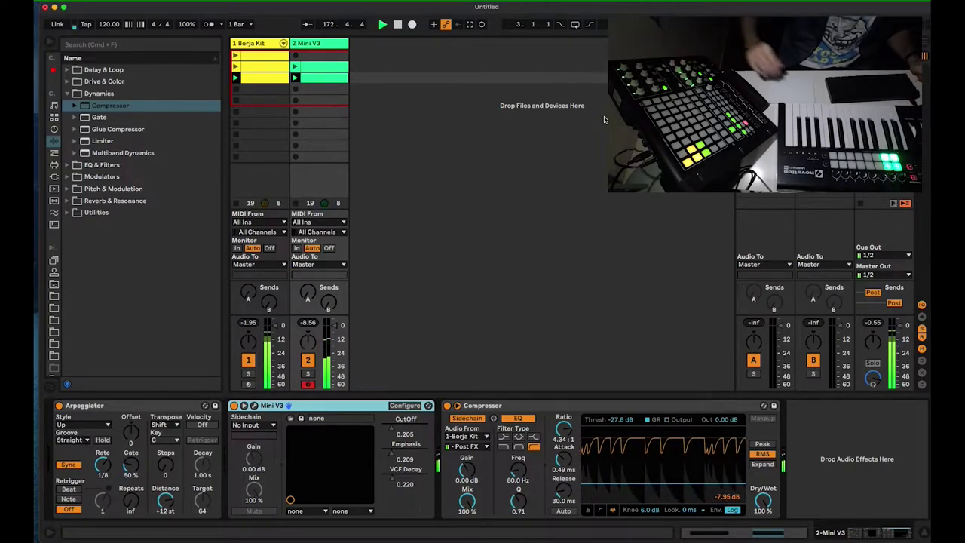
Step: Move the bar 2 G2 note in the third Mini V3 clip to start at 2.1.2 and adjust its end to 2.3.3
{"action": "double_click", "coordinate": [330, 78]}
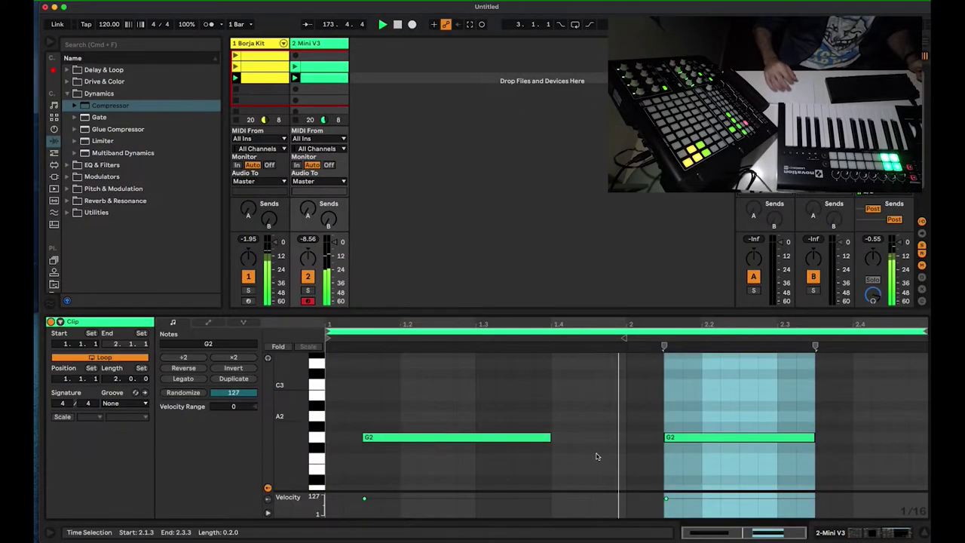
{"action": "left_click_drag", "start_coordinate": [694, 440], "coordinate": [675, 440]}
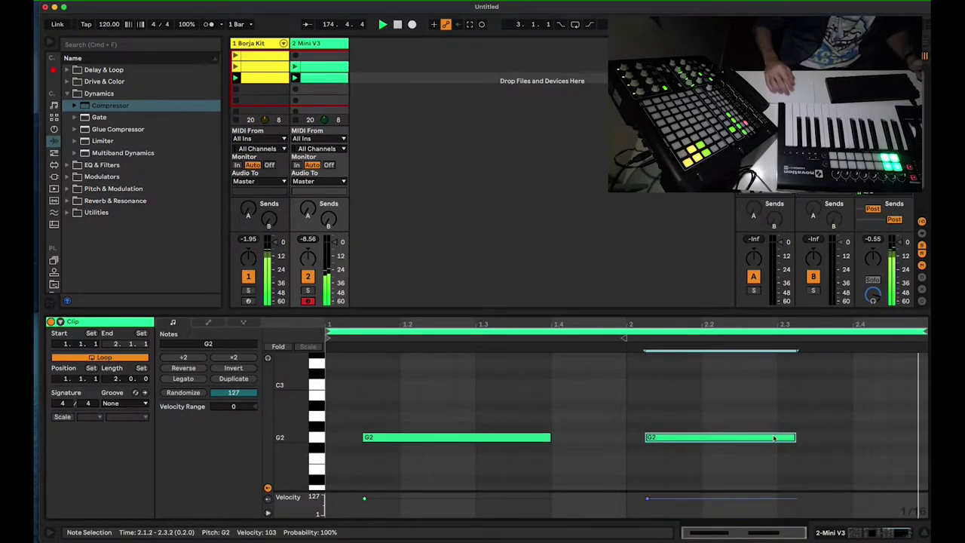
{"action": "key", "text": "shift+Left"}
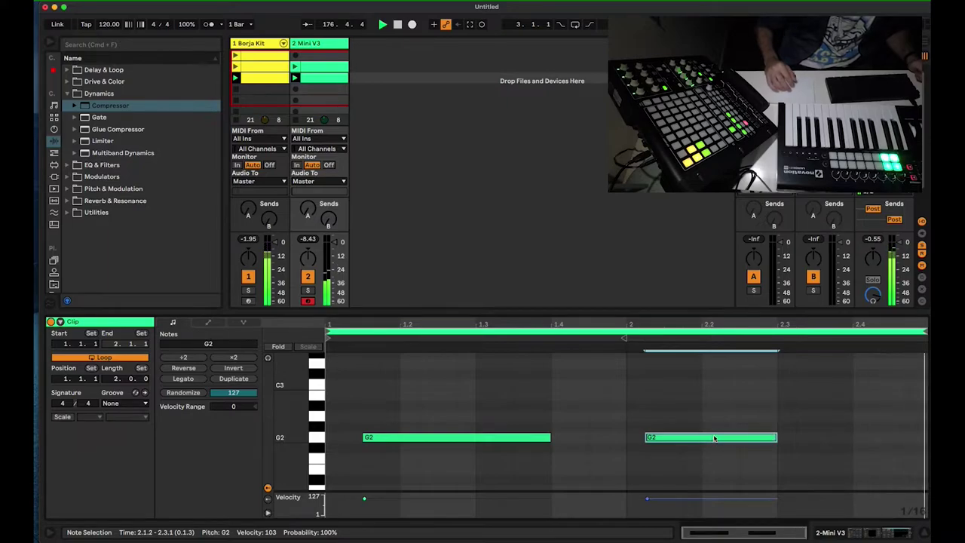
{"action": "key", "text": "shift+Right"}
{"action": "key", "text": "shift+Right"}
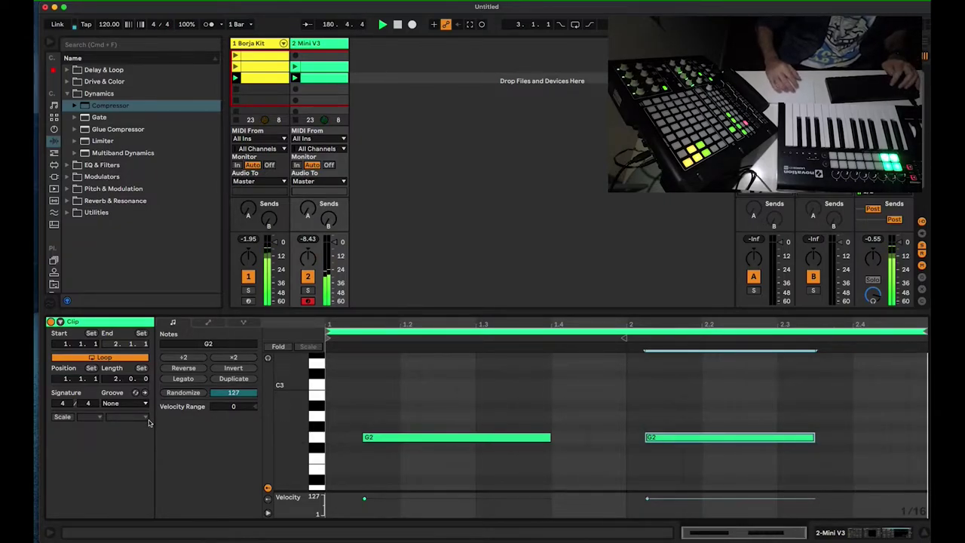
Step: Duplicate both G2 notes and shift the copies to start at 3.1.3
{"action": "left_click", "coordinate": [115, 379]}
{"action": "left_click", "coordinate": [383, 415]}
{"action": "key", "text": "ctrl+a"}
{"action": "key", "text": "ctrl+d"}
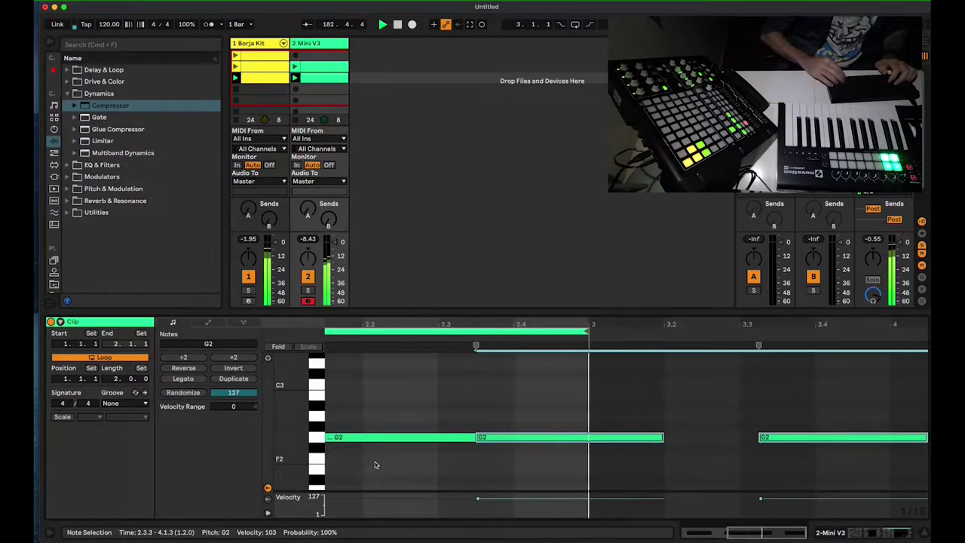
{"action": "key", "text": "Right"}
{"action": "key", "text": "Right"}
{"action": "key", "text": "Right"}
{"action": "key", "text": "Right"}
{"action": "key", "text": "Right"}
{"action": "key", "text": "Right"}
{"action": "key", "text": "Right"}
{"action": "key", "text": "Right"}
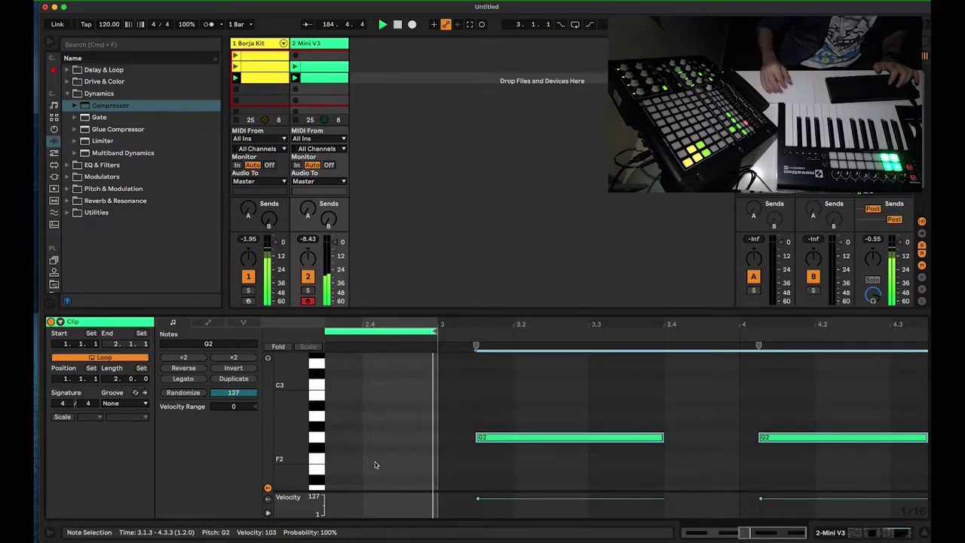
Step: Set the Mini V3 clip's loop length to 4 bars
{"action": "left_click", "coordinate": [110, 381]}
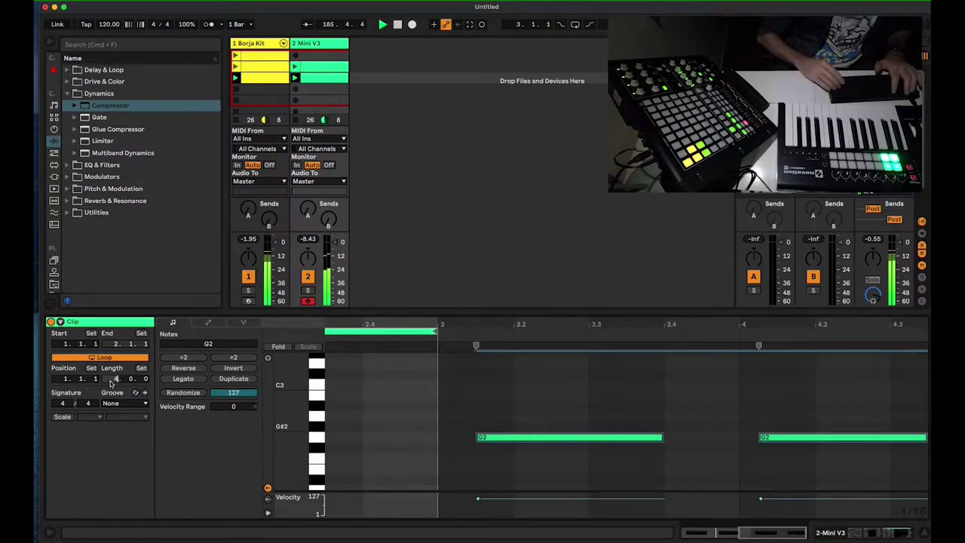
{"action": "type", "text": "4"}
{"action": "key", "text": "Return"}
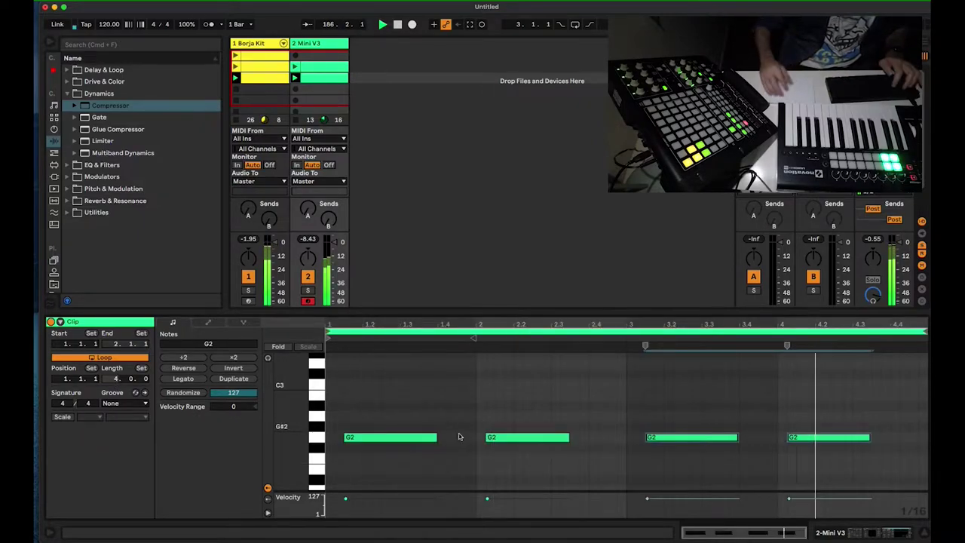
{"action": "left_click", "coordinate": [758, 420]}
{"action": "double_click", "coordinate": [755, 417]}
{"action": "double_click", "coordinate": [755, 418]}
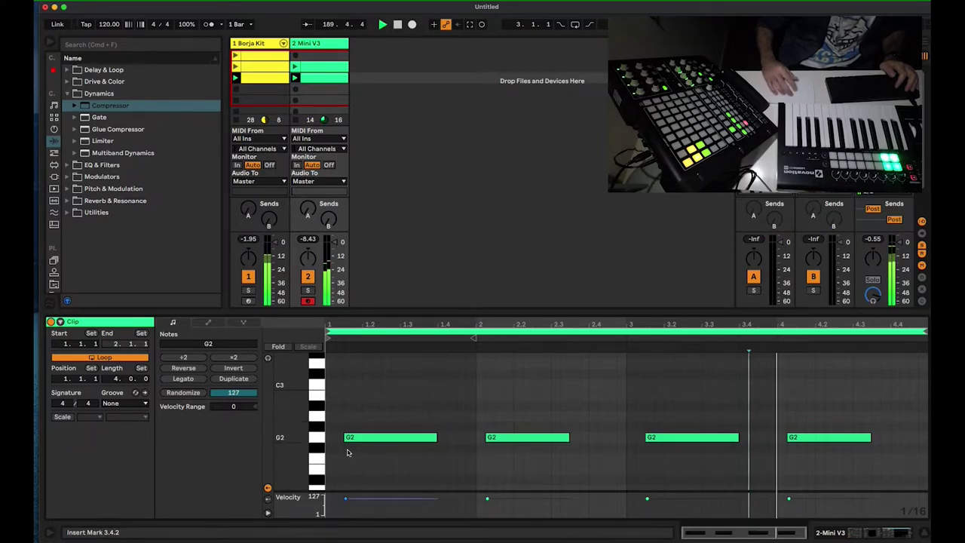
Step: Transpose all four G2 notes in the clip down to E2
{"action": "key", "text": "super+a"}
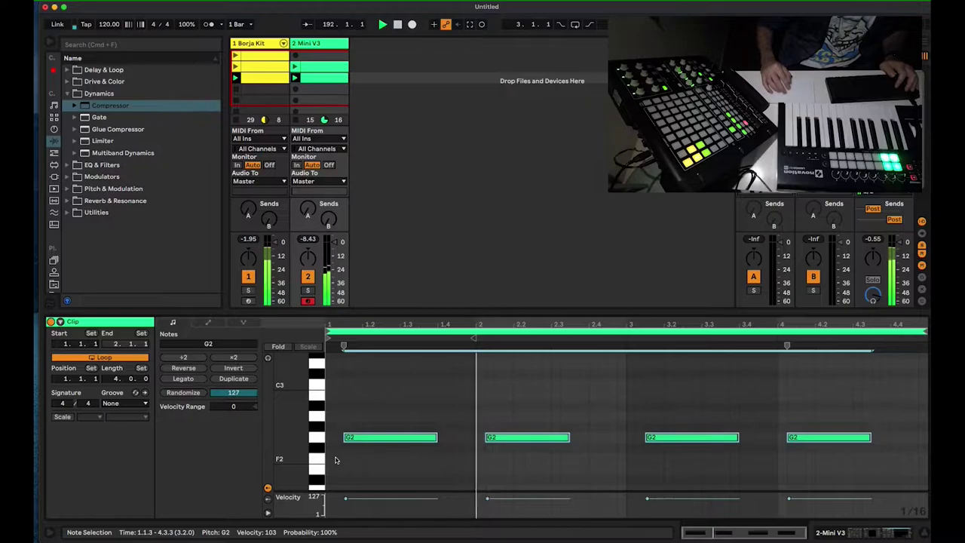
{"action": "key", "text": "Down"}
{"action": "key", "text": "Down"}
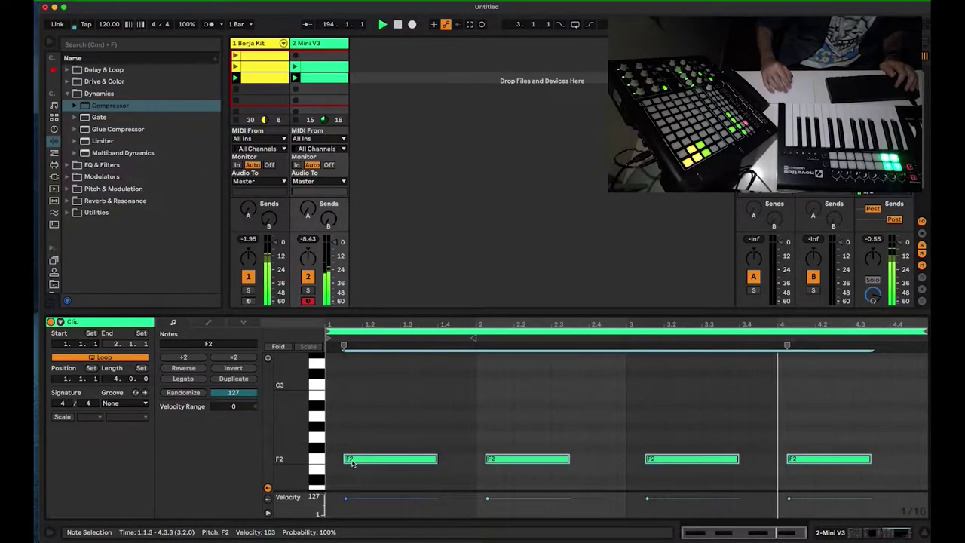
{"action": "left_click_drag", "start_coordinate": [352, 463], "coordinate": [351, 472]}
{"action": "left_click", "coordinate": [352, 473]}
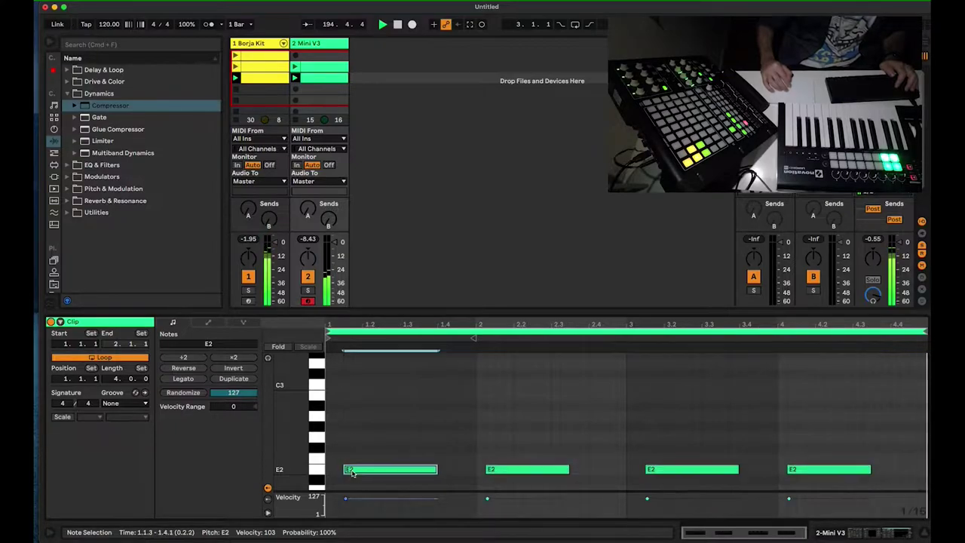
{"action": "scroll", "coordinate": [351, 473], "scroll_direction": "down", "scroll_amount": 3}
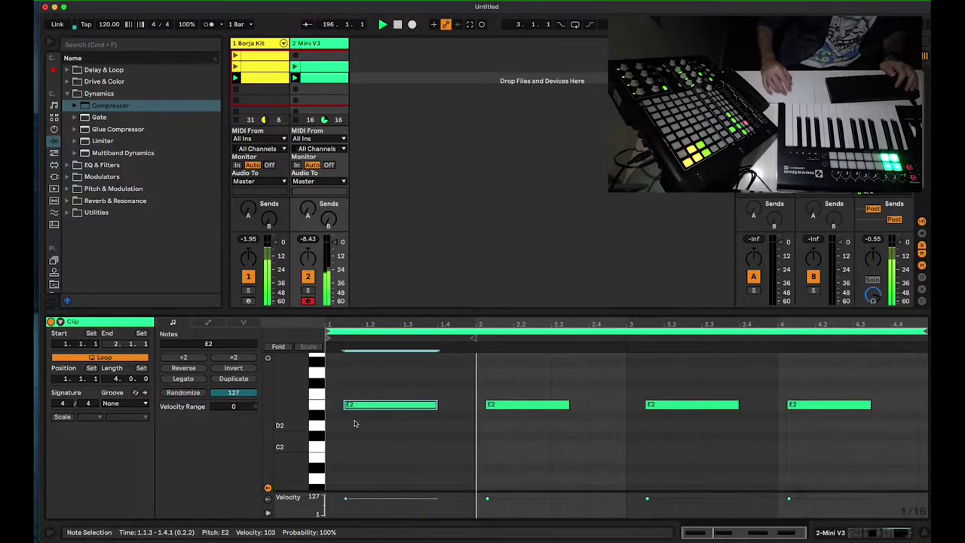
{"action": "left_click_drag", "start_coordinate": [352, 407], "coordinate": [351, 426]}
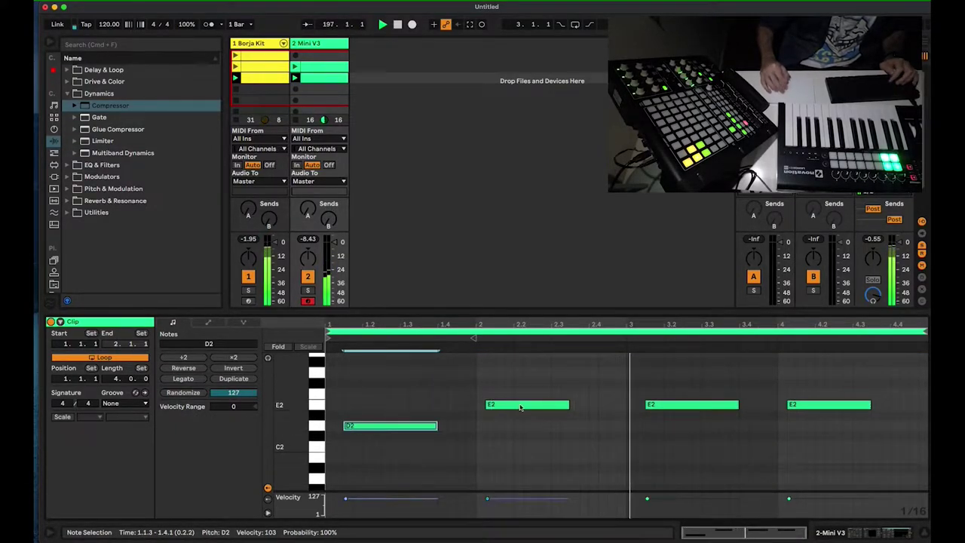
{"action": "key", "text": "super+z"}
Step: Select every E2 note in the clip and transpose them together down to D2
{"action": "left_click", "coordinate": [318, 405]}
{"action": "left_click_drag", "start_coordinate": [360, 405], "coordinate": [361, 430]}
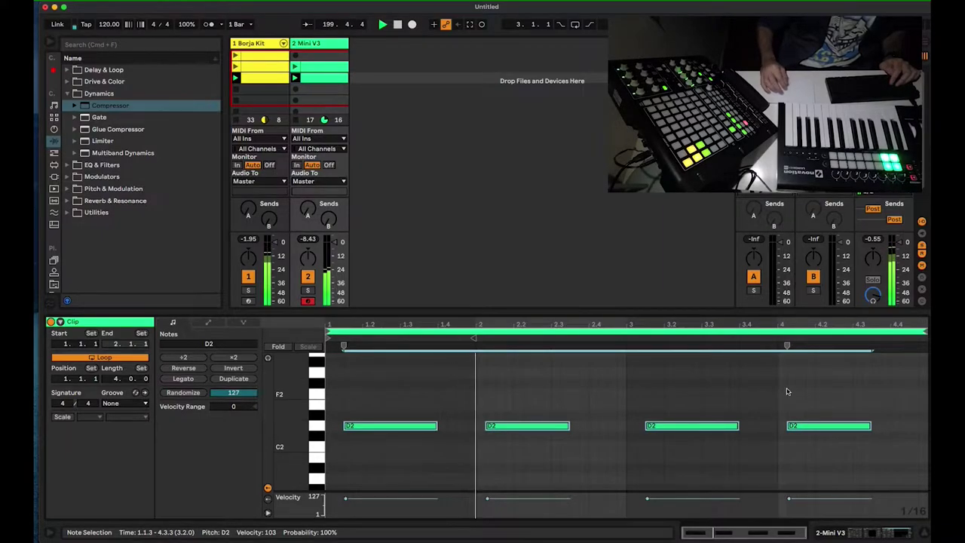
Step: Add a G2 note to the Mini V3 clip, spanning 3.4.2 to 4.1.2
{"action": "left_click", "coordinate": [747, 375]}
{"action": "double_click", "coordinate": [747, 374]}
{"action": "left_click_drag", "start_coordinate": [748, 373], "coordinate": [774, 373]}
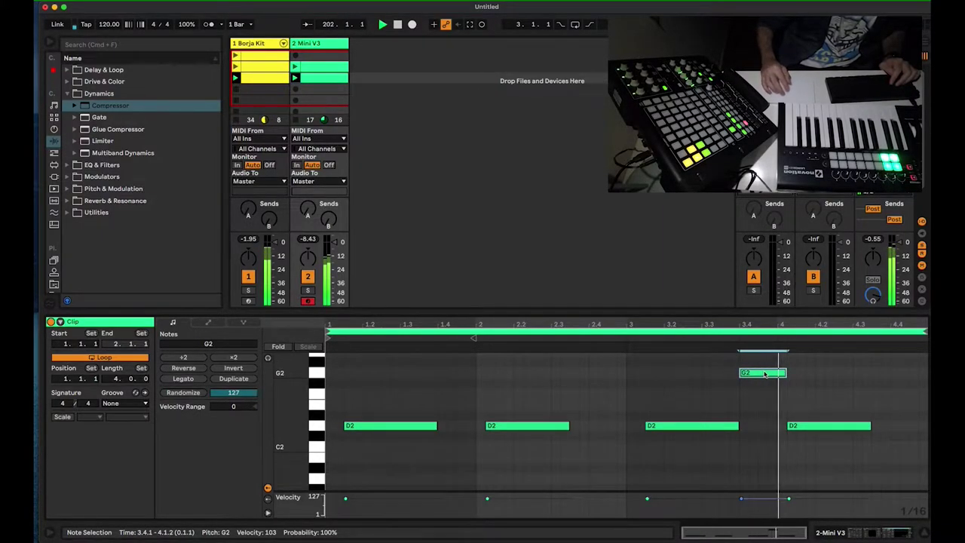
{"action": "left_click_drag", "start_coordinate": [754, 373], "coordinate": [772, 383]}
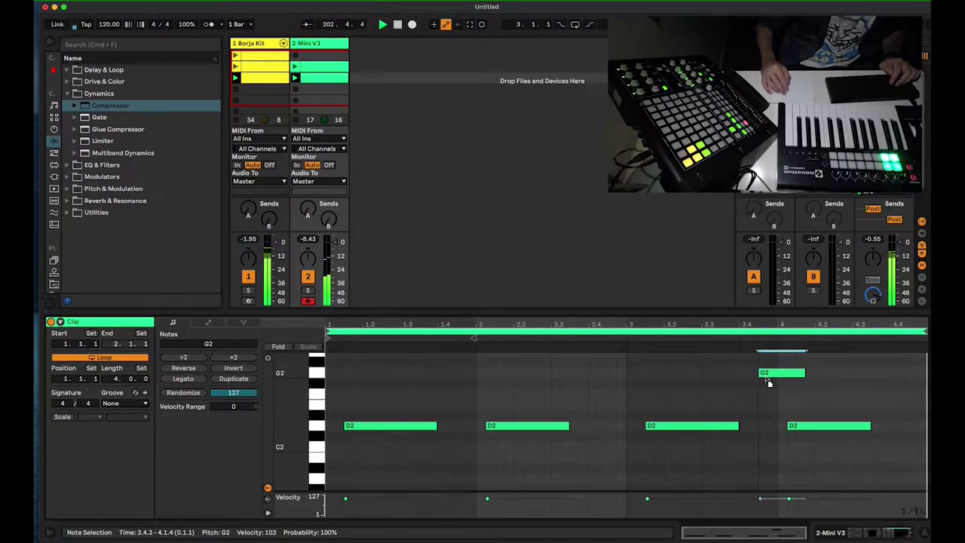
{"action": "left_click_drag", "start_coordinate": [804, 372], "coordinate": [785, 373]}
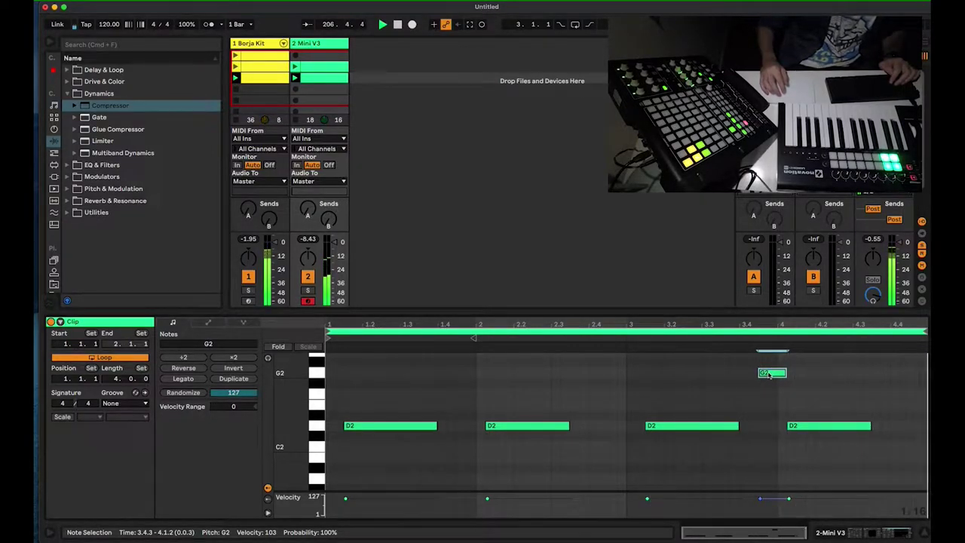
{"action": "left_click_drag", "start_coordinate": [758, 373], "coordinate": [748, 374]}
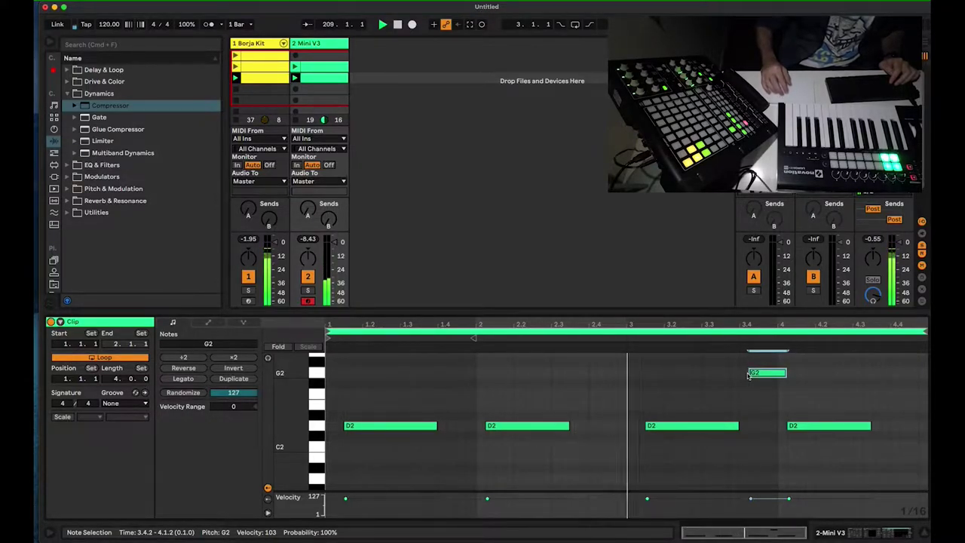
Step: Shape a CutOff automation peak under the G2 note, rising from 3.4.2, with a falling breakpoint near bar 4 and a return to the base level
{"action": "left_click", "coordinate": [210, 323]}
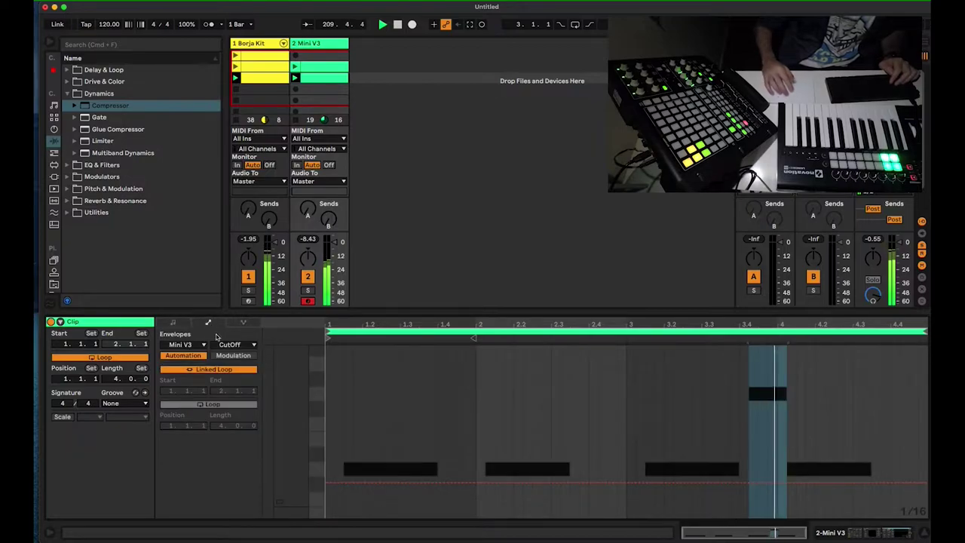
{"action": "left_click", "coordinate": [750, 486]}
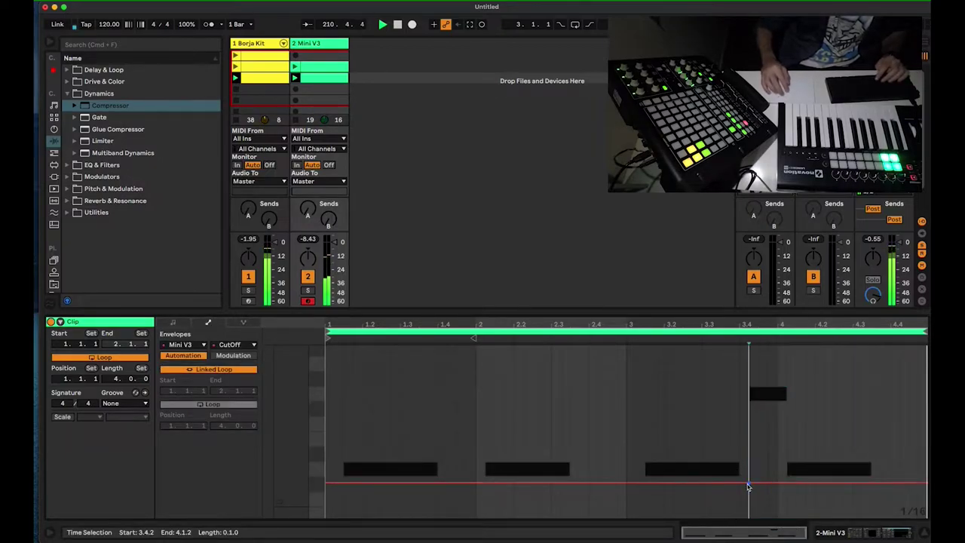
{"action": "left_click_drag", "start_coordinate": [776, 485], "coordinate": [777, 390]}
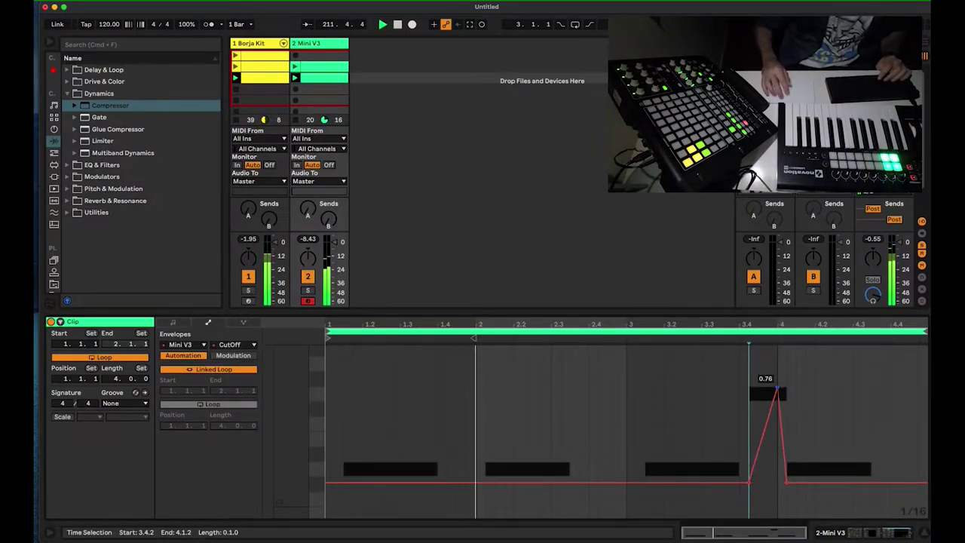
{"action": "scroll", "coordinate": [741, 445], "scroll_direction": "up", "scroll_amount": 5}
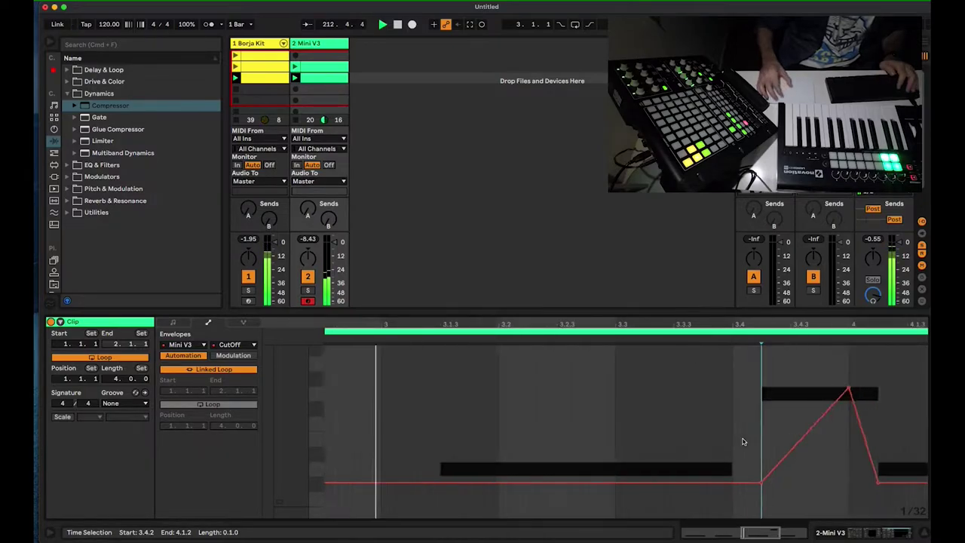
{"action": "left_click_drag", "start_coordinate": [839, 390], "coordinate": [819, 374]}
{"action": "left_click_drag", "start_coordinate": [837, 417], "coordinate": [839, 395]}
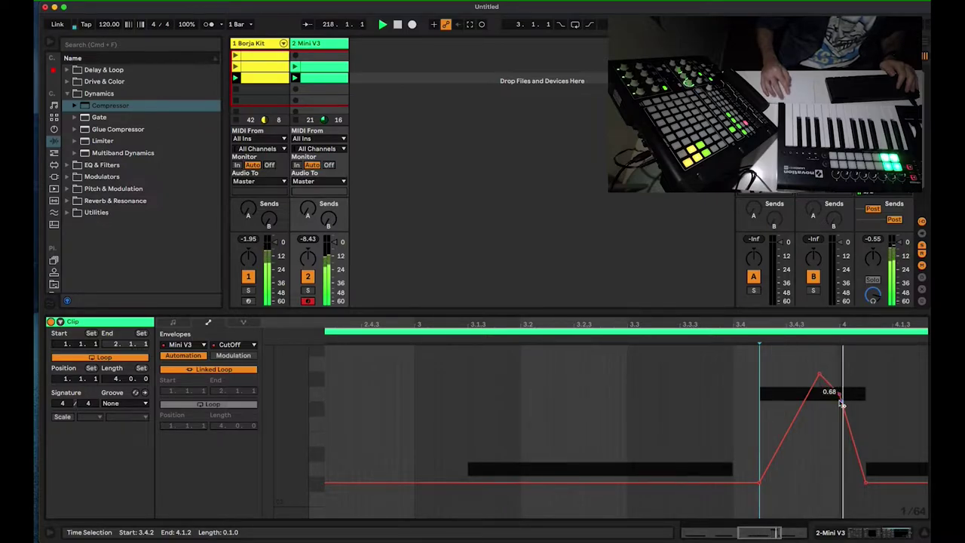
{"action": "left_click_drag", "start_coordinate": [865, 482], "coordinate": [885, 481]}
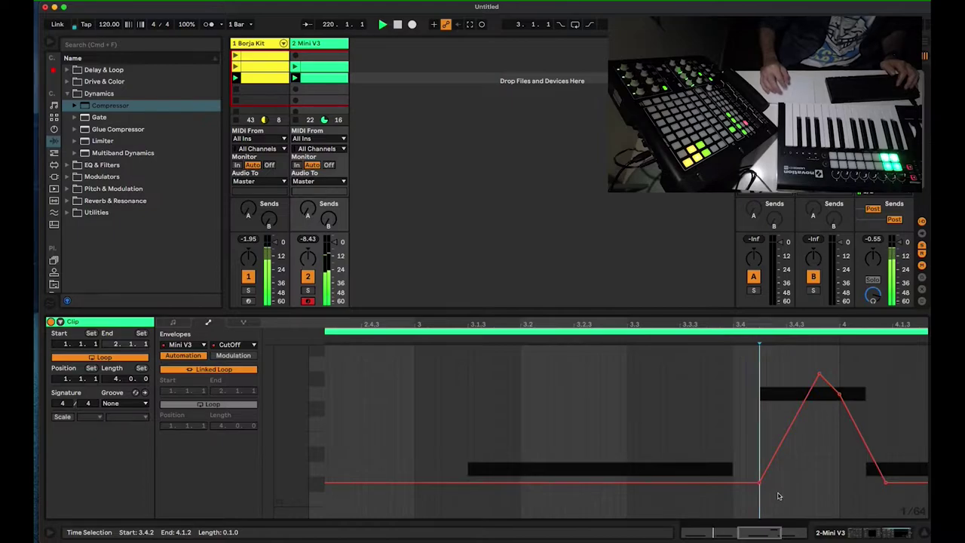
Step: Duplicate the third scene with its drum and Mini V3 clips, and set the bass Compressor's output to 1.00 dB
{"action": "left_click", "coordinate": [844, 533]}
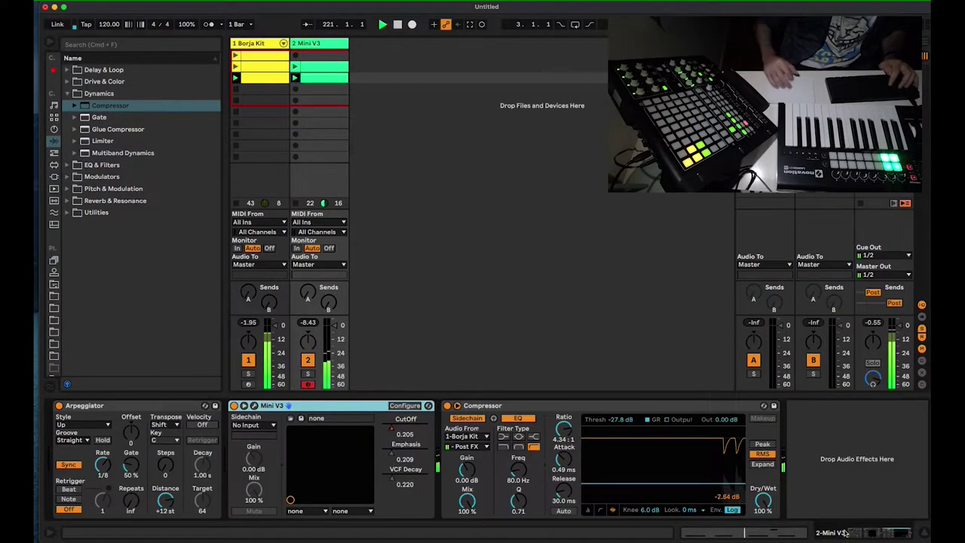
{"action": "left_click", "coordinate": [884, 43]}
{"action": "key", "text": "super+d"}
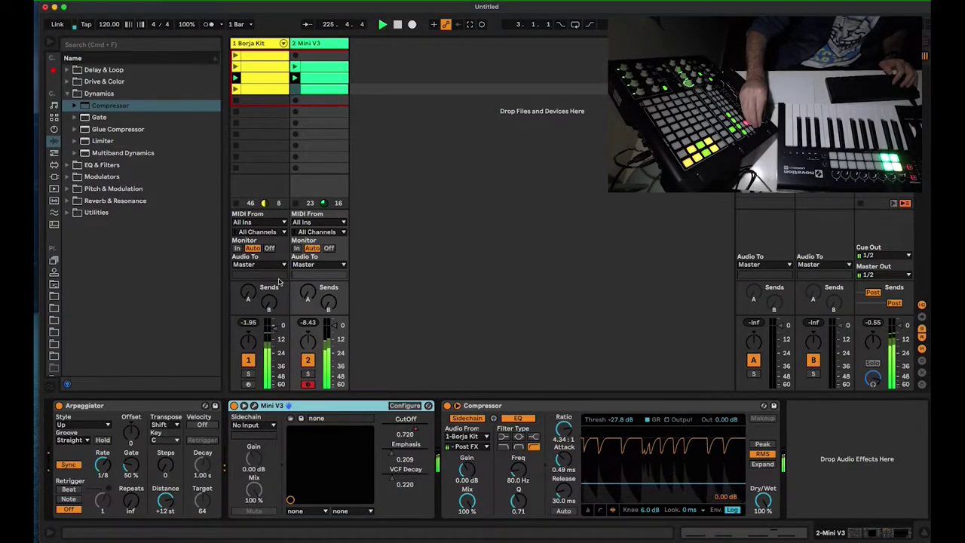
{"action": "key", "text": "XF86AudioRaiseVolume"}
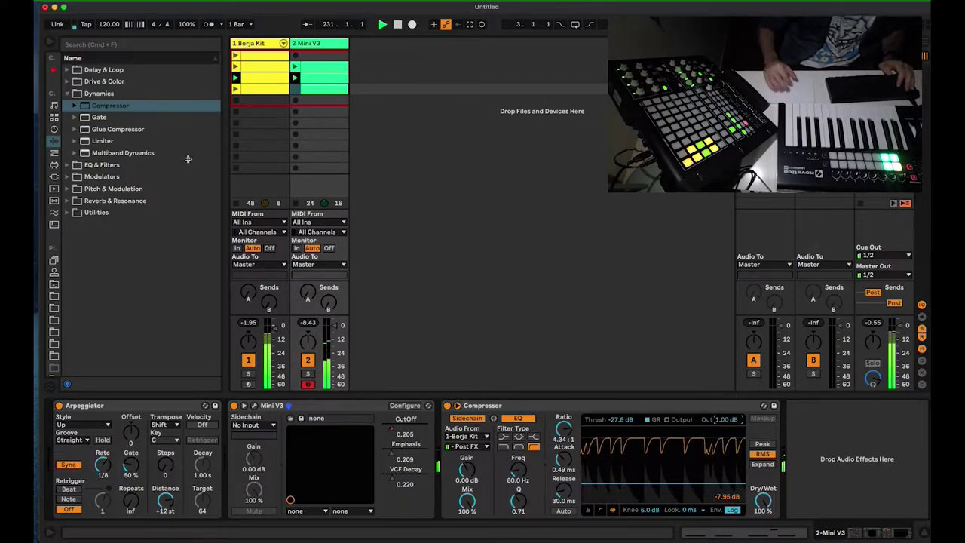
Step: Add an EQ Eight to the Mini V3 track and place it between the synth and the Compressor
{"action": "left_click", "coordinate": [67, 164]}
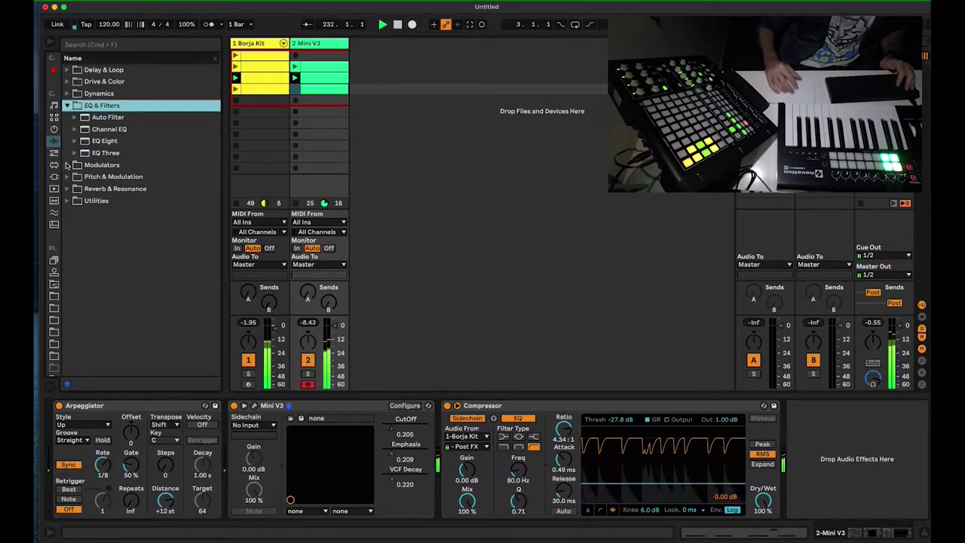
{"action": "double_click", "coordinate": [107, 141]}
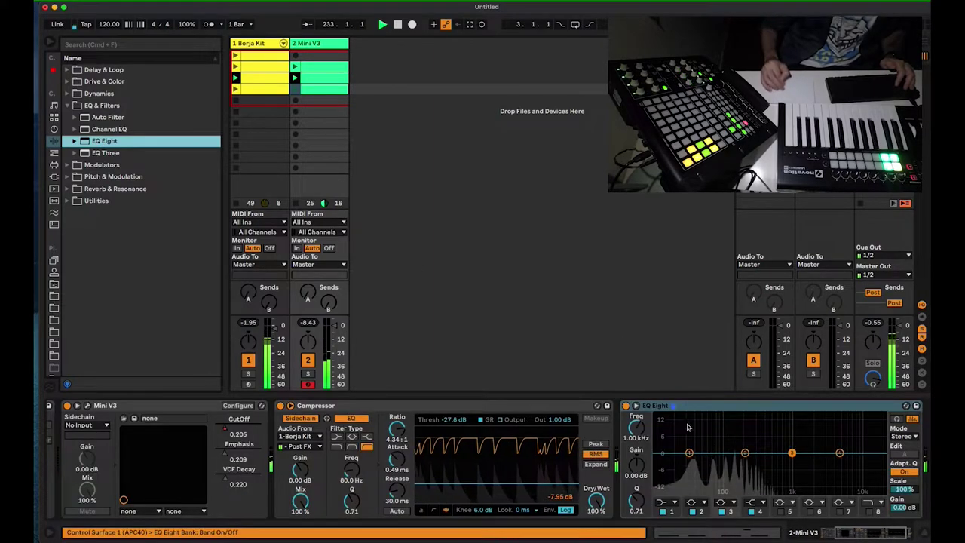
{"action": "left_click_drag", "start_coordinate": [653, 408], "coordinate": [280, 411]}
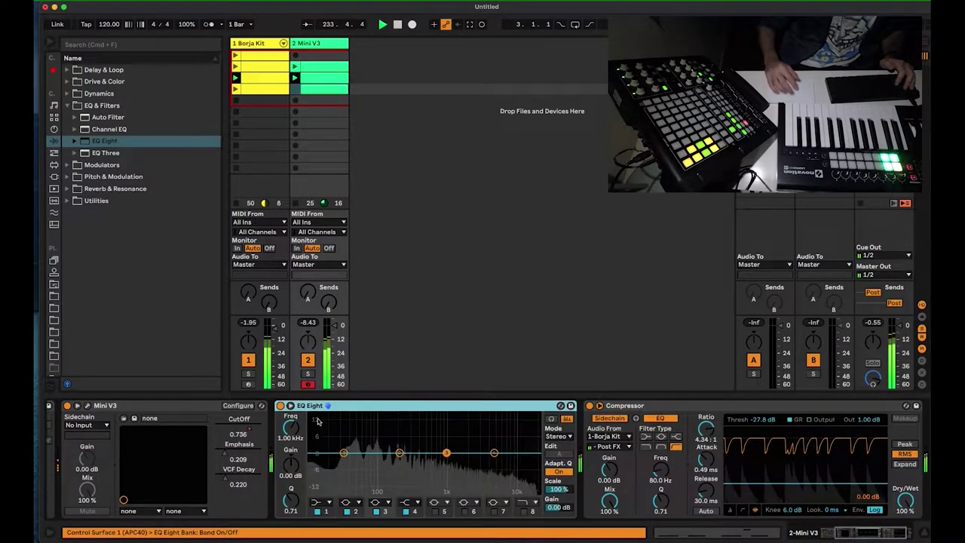
Step: Shape the bass EQ with a low cut on band 1, a 2.85 dB dip at 63.9 Hz and a 2.36 dB boost at 791 Hz
{"action": "left_click", "coordinate": [344, 454]}
{"action": "left_click", "coordinate": [322, 503]}
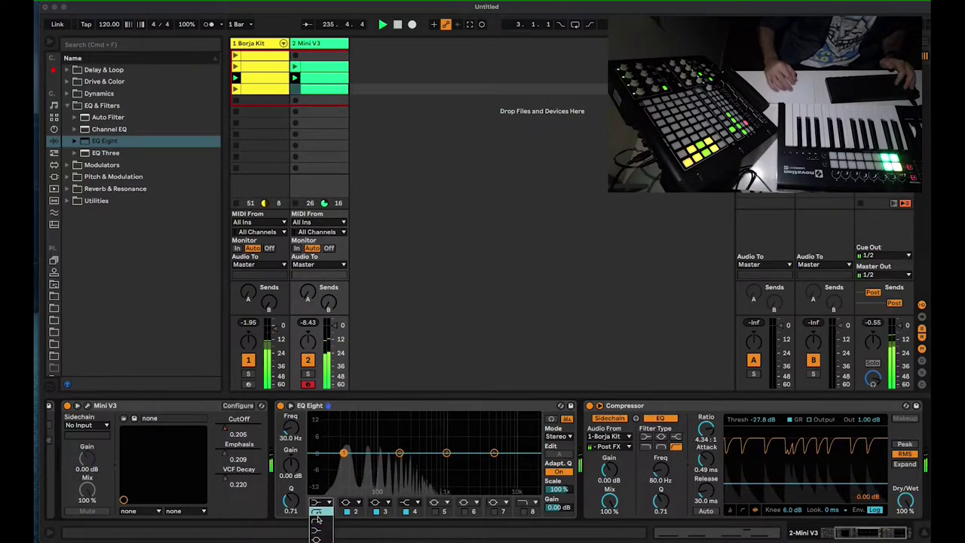
{"action": "left_click", "coordinate": [318, 522]}
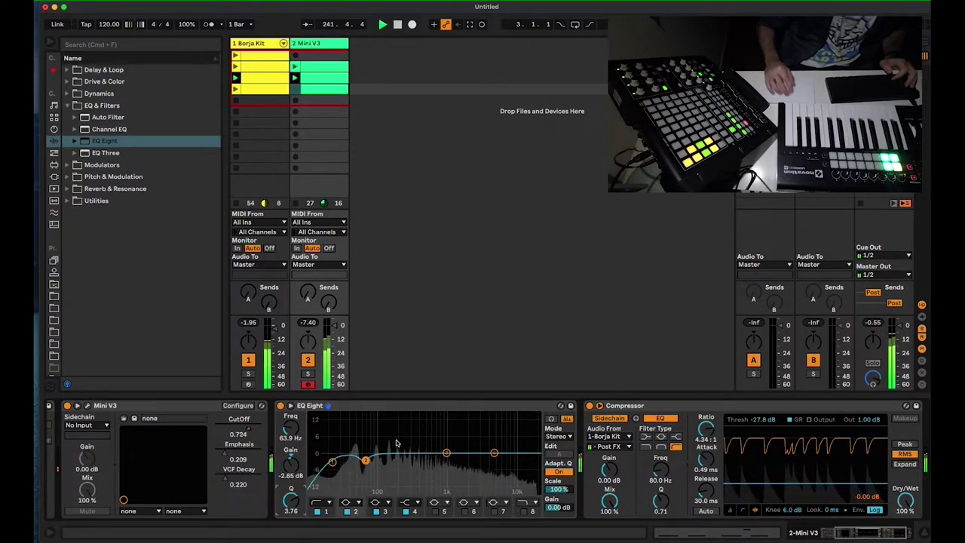
{"action": "left_click", "coordinate": [447, 451]}
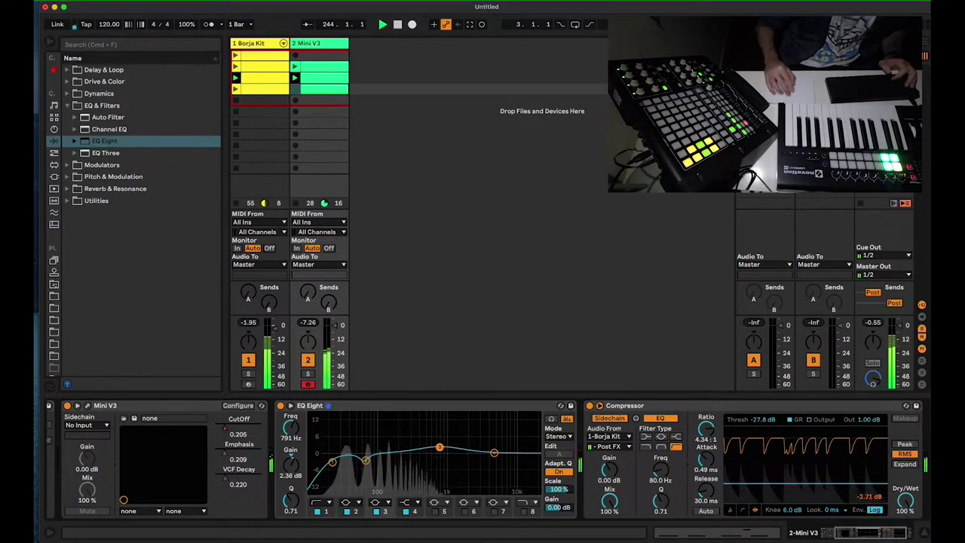
{"action": "left_click_drag", "start_coordinate": [493, 455], "coordinate": [494, 451]}
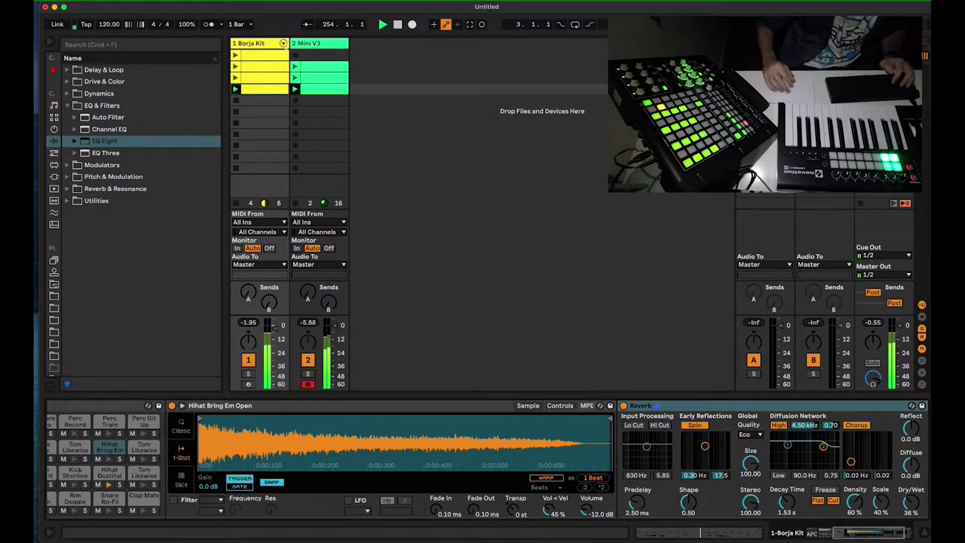
Step: Unfold the Borja Kit chains and add the Velocity preset "Add some Random" to the Hihat Dustital Closed chain
{"action": "double_click", "coordinate": [261, 90]}
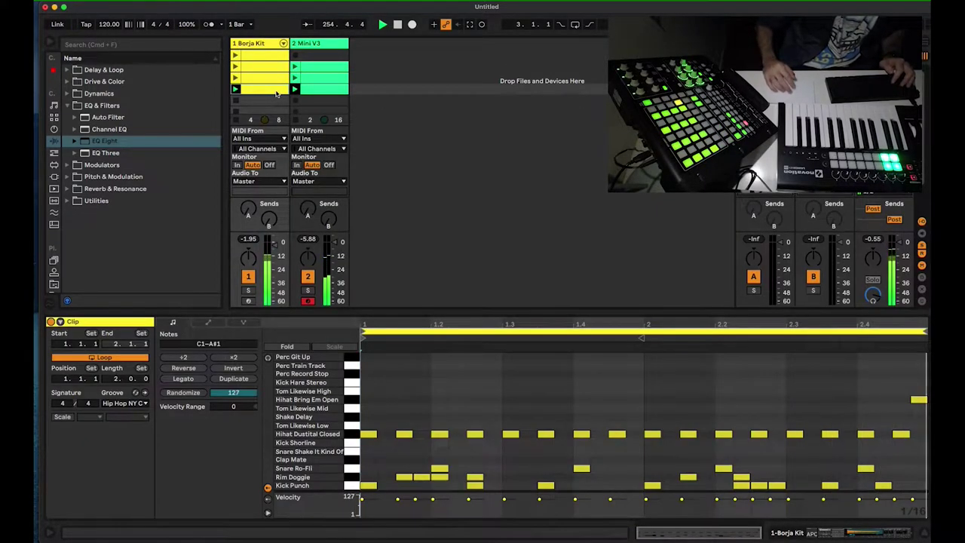
{"action": "left_click", "coordinate": [283, 43]}
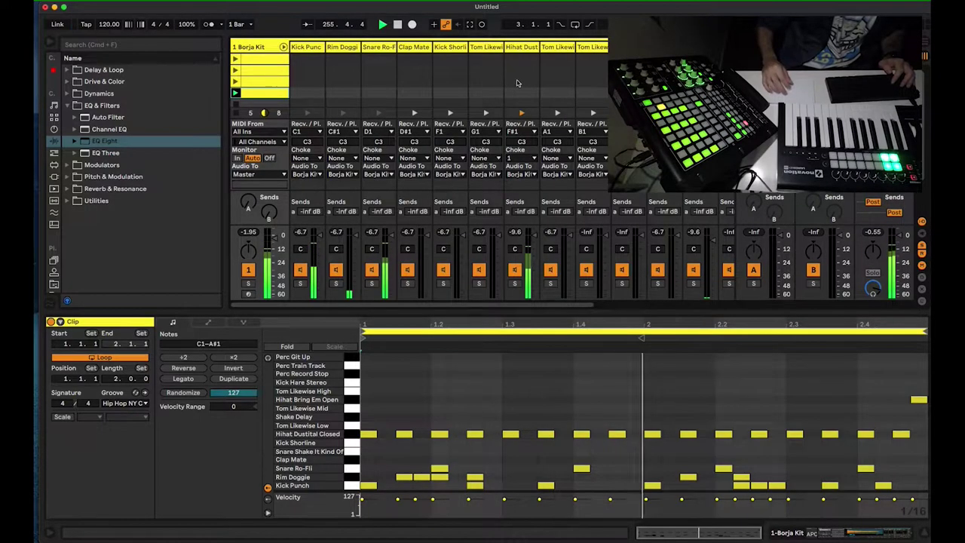
{"action": "left_click", "coordinate": [516, 51]}
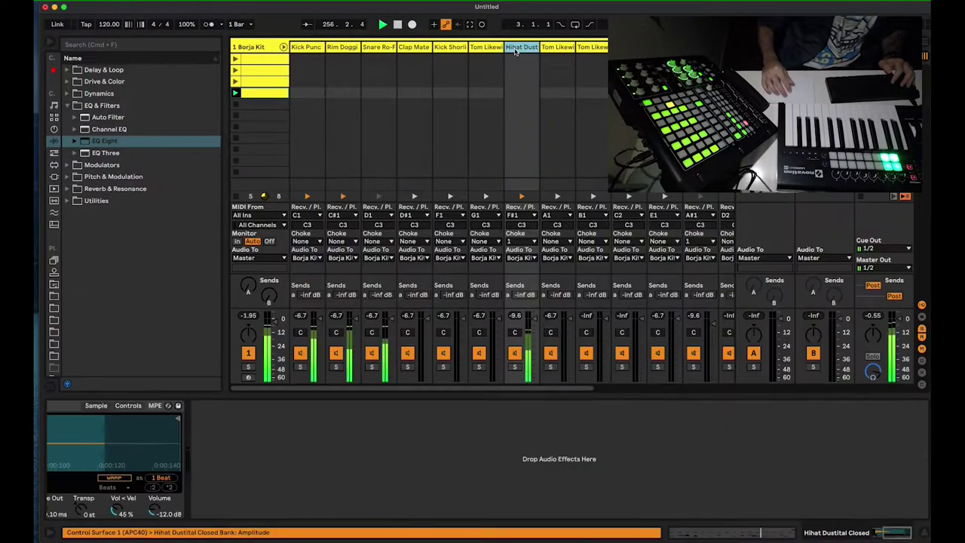
{"action": "left_click", "coordinate": [52, 154]}
{"action": "left_click", "coordinate": [67, 200]}
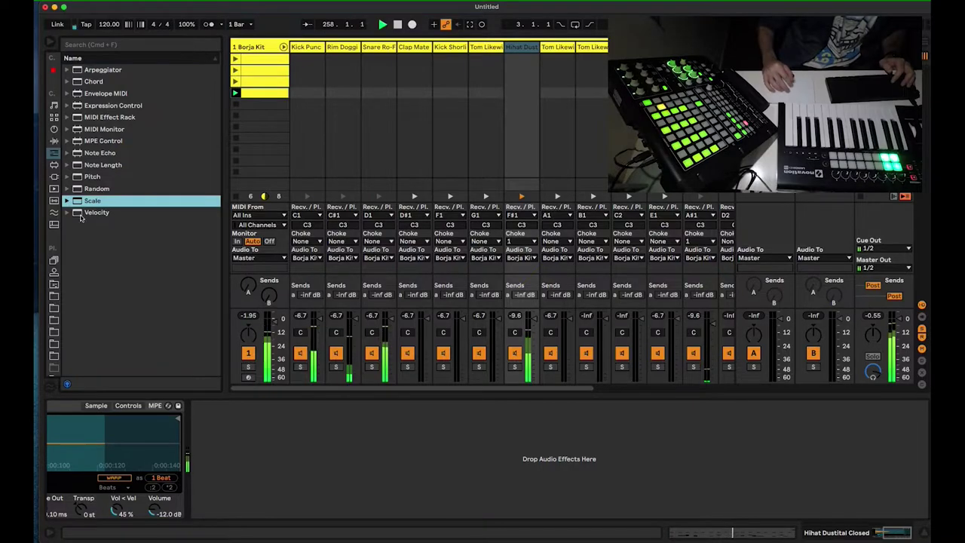
{"action": "left_click", "coordinate": [67, 213]}
{"action": "double_click", "coordinate": [105, 227]}
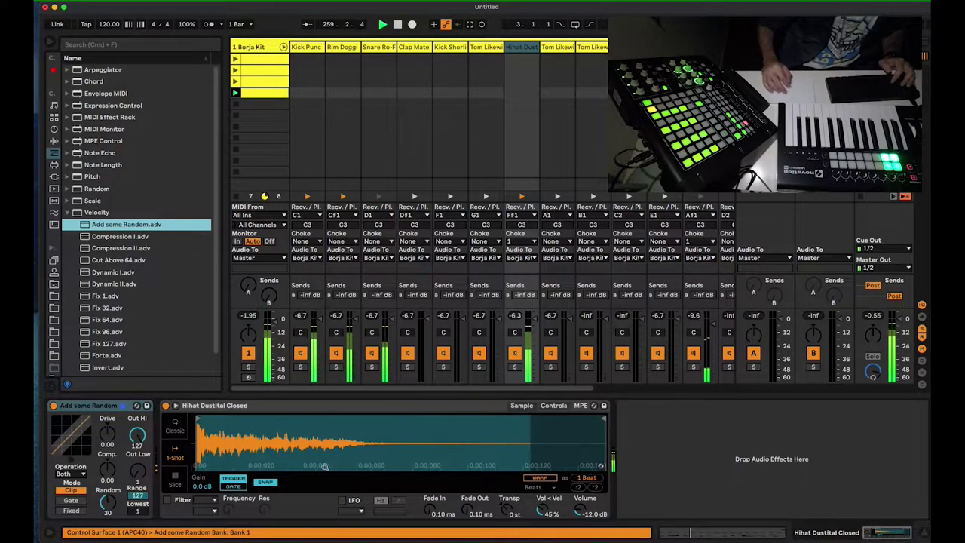
Step: Set the closed hi-hat's Velocity device to a lowest value of 50 and a range of 100
{"action": "left_click", "coordinate": [138, 512]}
{"action": "type", "text": "50"}
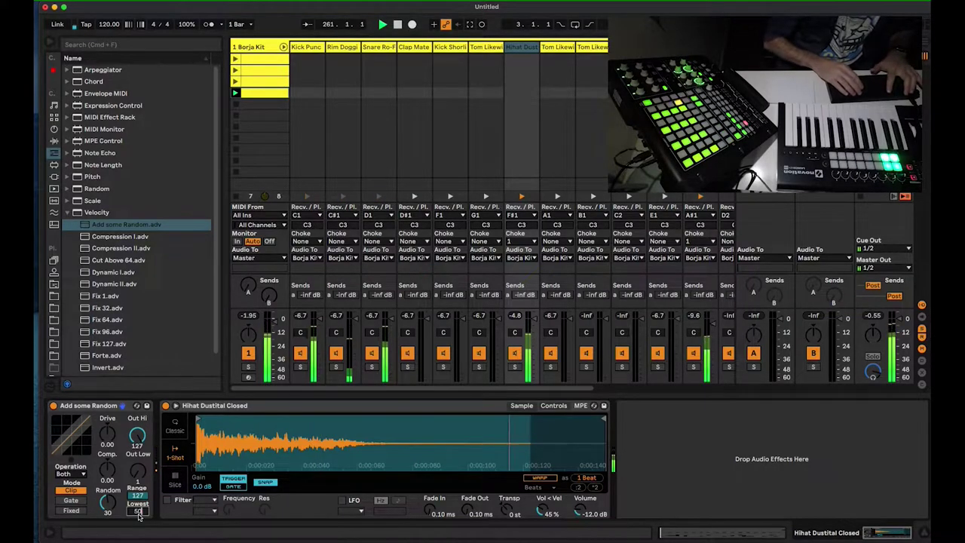
{"action": "key", "text": "Return"}
{"action": "left_click", "coordinate": [143, 494]}
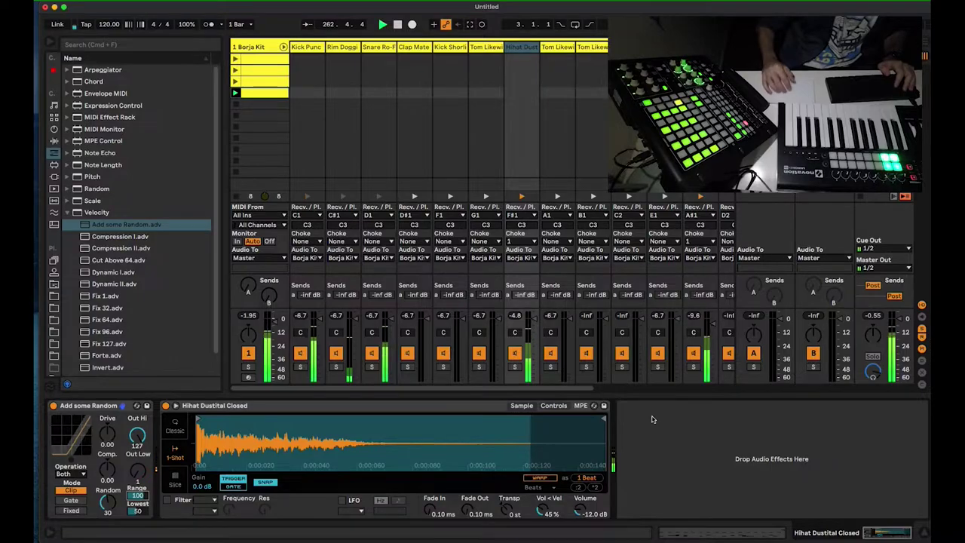
{"action": "scroll", "coordinate": [653, 419], "scroll_direction": "left", "scroll_amount": 1}
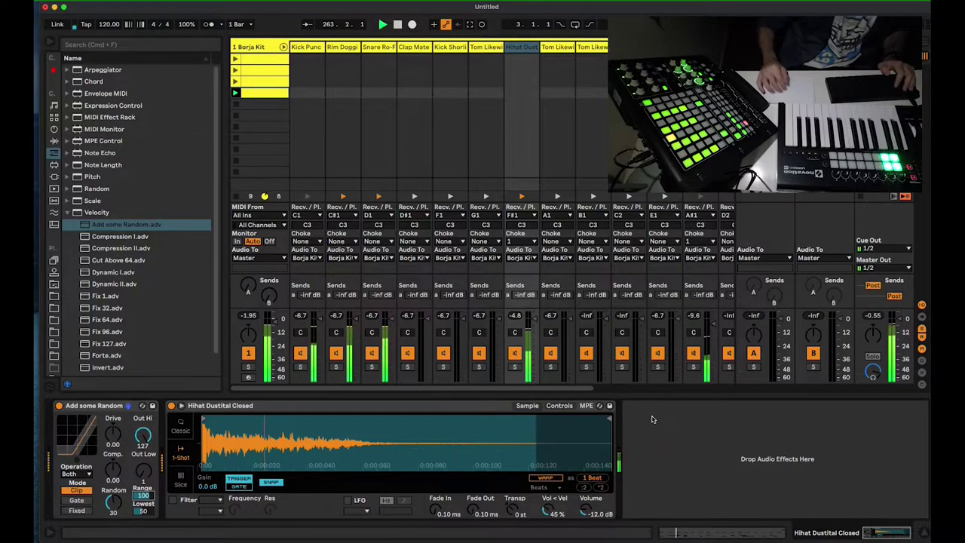
Step: Add an EQ Eight after the sampler on the Hihat Dustital Closed chain
{"action": "left_click", "coordinate": [52, 141]}
{"action": "left_click", "coordinate": [106, 134]}
{"action": "double_click", "coordinate": [105, 141]}
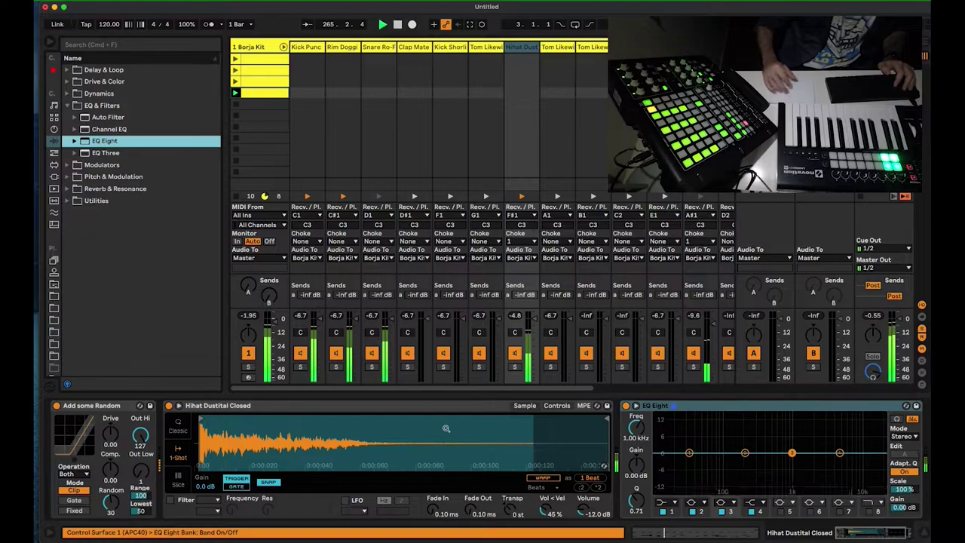
Step: Shape the hi-hat EQ with a low cut at 391 Hz, a slight band 3 boost and a 1.36 dB boost at 6.81 kHz
{"action": "left_click", "coordinate": [663, 503]}
{"action": "left_click", "coordinate": [665, 515]}
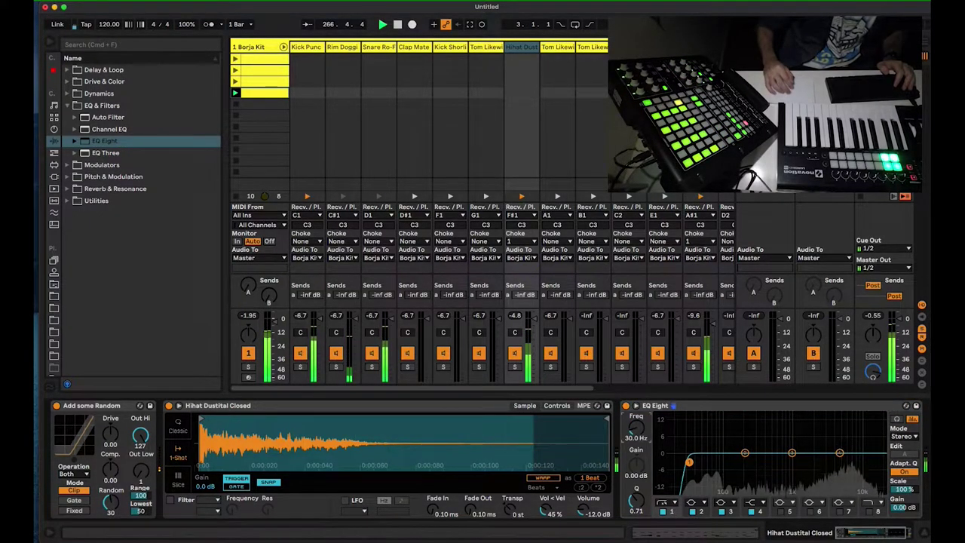
{"action": "mouse_move", "coordinate": [637, 427]}
{"action": "left_mouse_down"}
{"action": "mouse_move", "coordinate": [644, 437]}
{"action": "mouse_move", "coordinate": [643, 426]}
{"action": "left_mouse_up"}
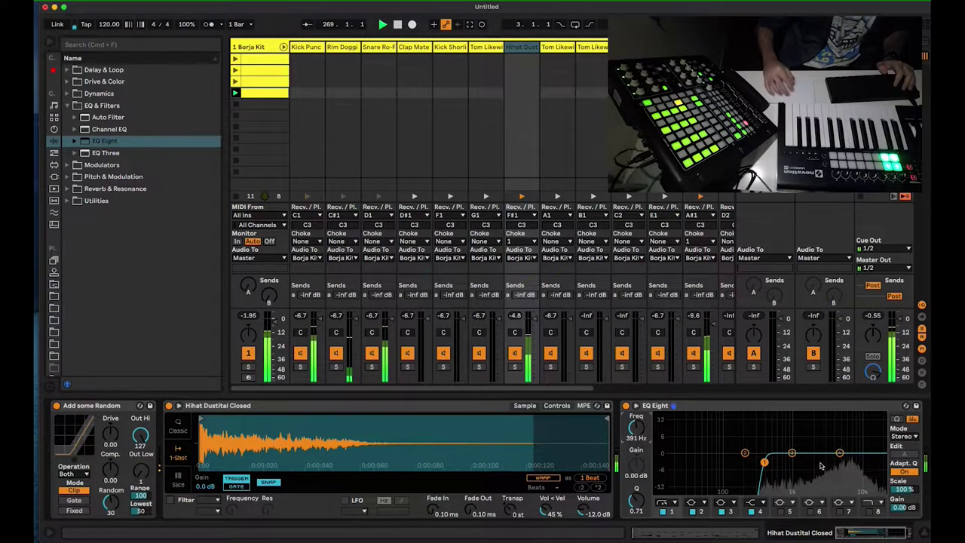
{"action": "left_click_drag", "start_coordinate": [792, 452], "coordinate": [848, 450]}
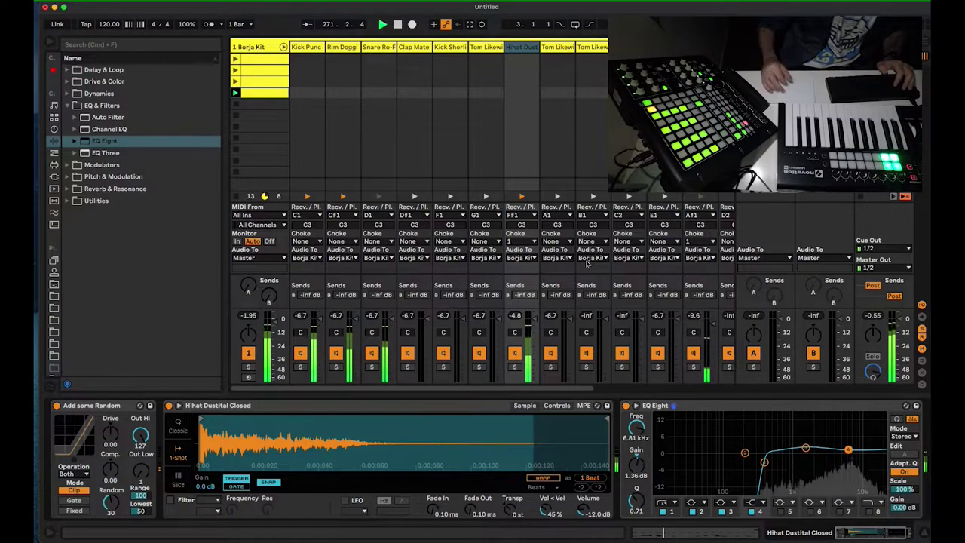
Step: Fold the Borja Kit chains, then insert a new MIDI track and position it after the Mini V3 track
{"action": "left_click", "coordinate": [283, 47]}
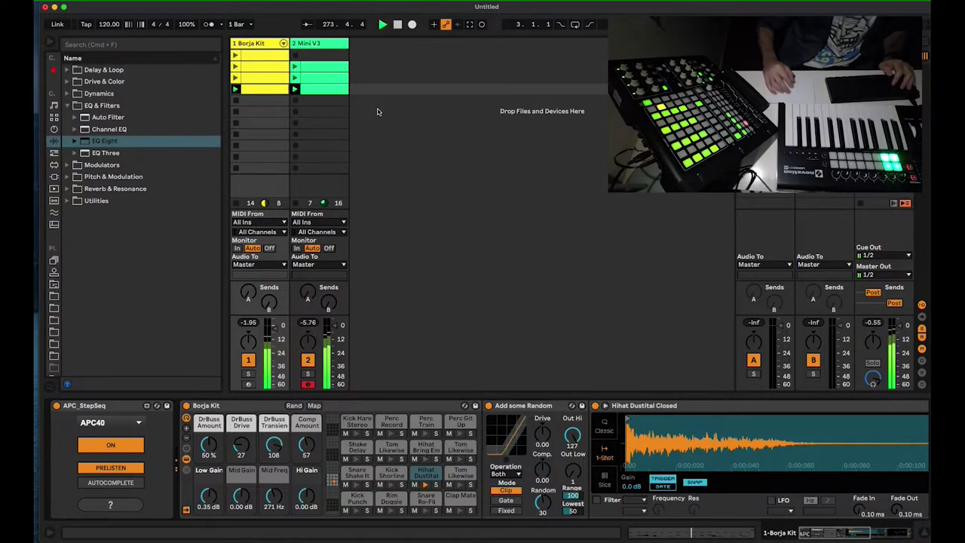
{"action": "key", "text": "super+shift+t"}
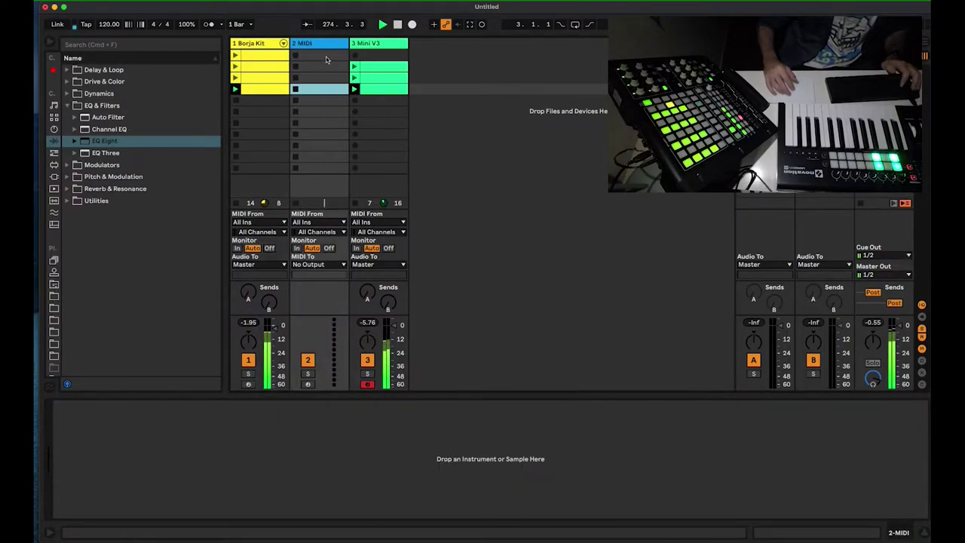
{"action": "left_click_drag", "start_coordinate": [426, 41], "coordinate": [426, 42]}
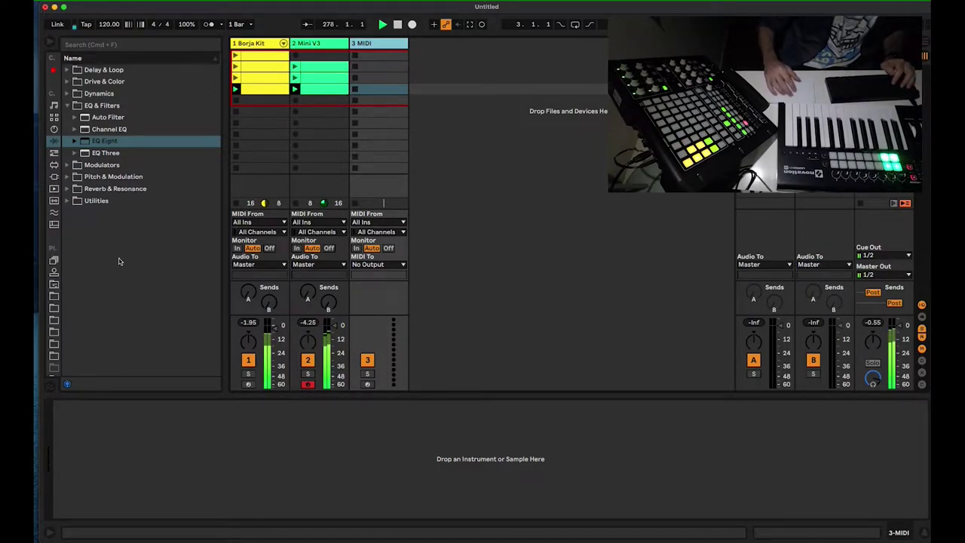
Step: Load the Basic Retro Lead preset from the Synth Lead sounds onto the new MIDI track
{"action": "key", "text": "super+Tab"}
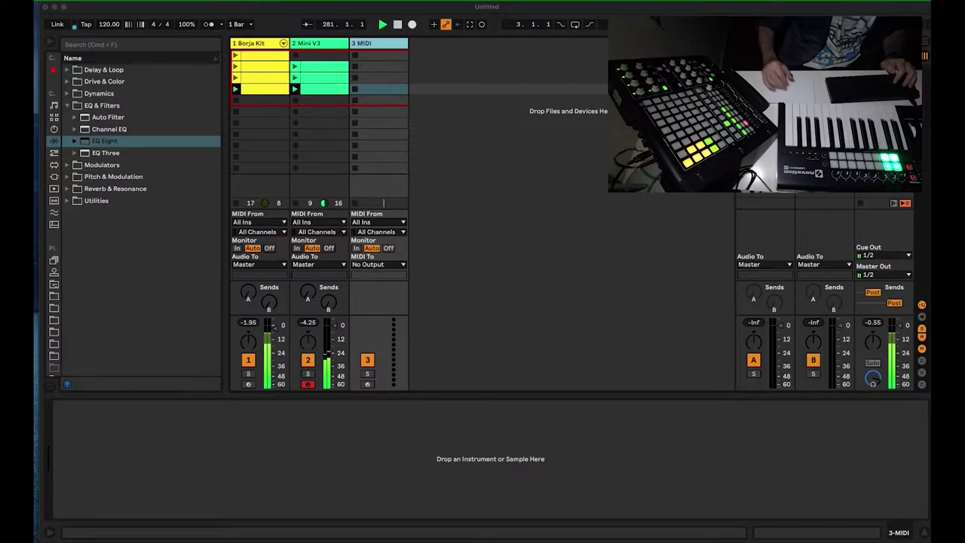
{"action": "left_click", "coordinate": [54, 107]}
{"action": "left_click", "coordinate": [66, 141]}
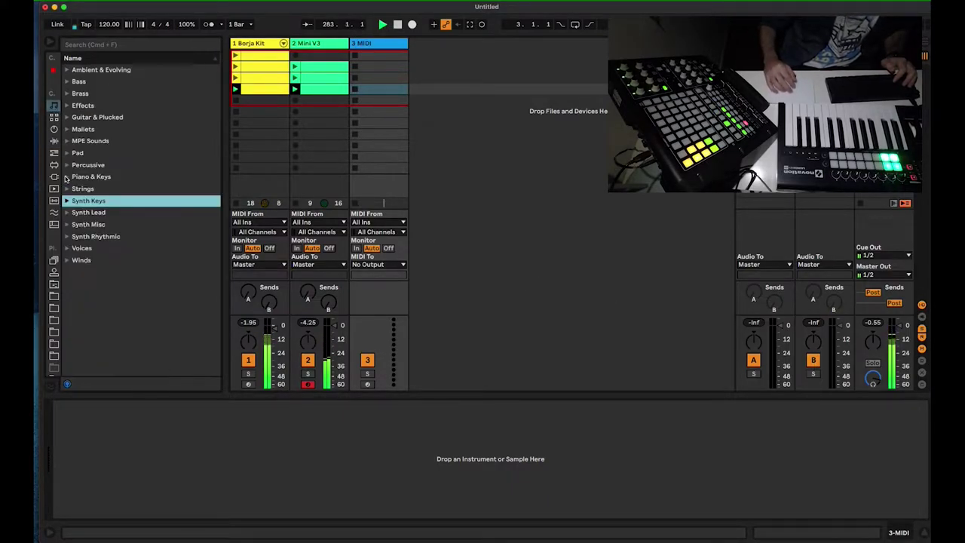
{"action": "left_click", "coordinate": [66, 212]}
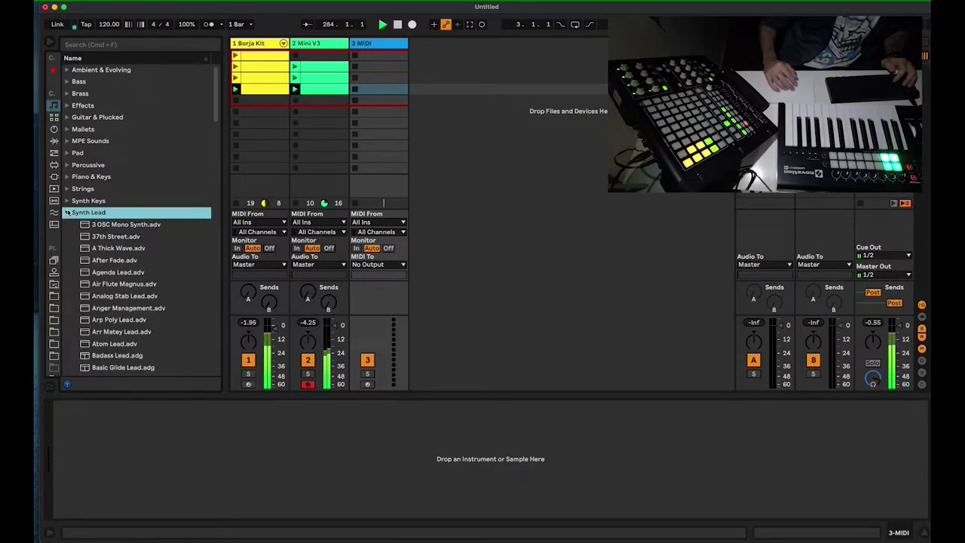
{"action": "scroll", "coordinate": [142, 261], "scroll_direction": "down", "scroll_amount": 5}
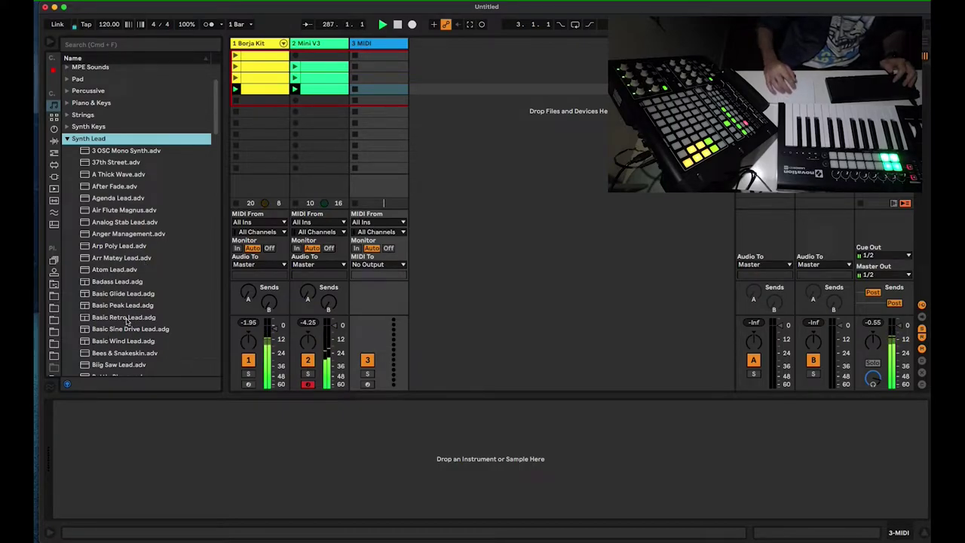
{"action": "left_click", "coordinate": [125, 318]}
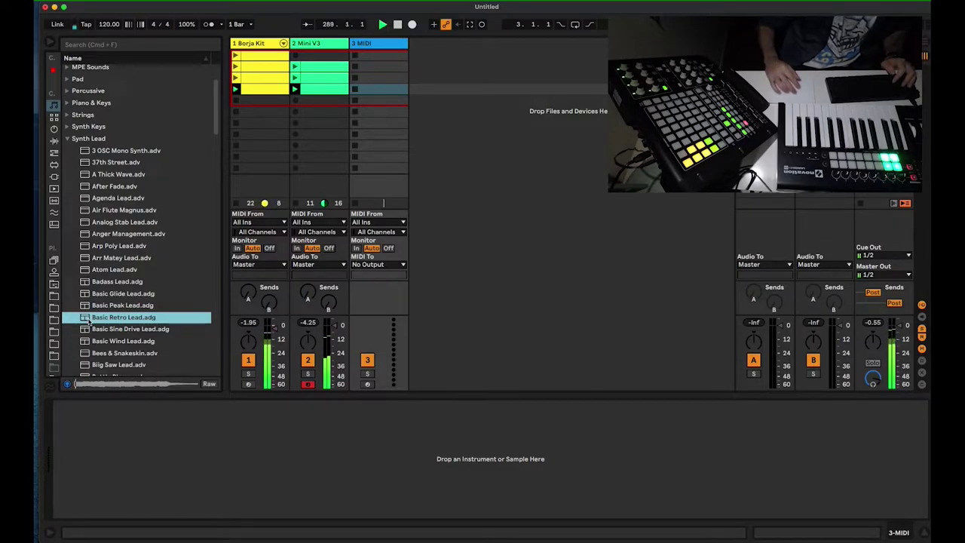
{"action": "left_click_drag", "start_coordinate": [383, 101], "coordinate": [383, 100]}
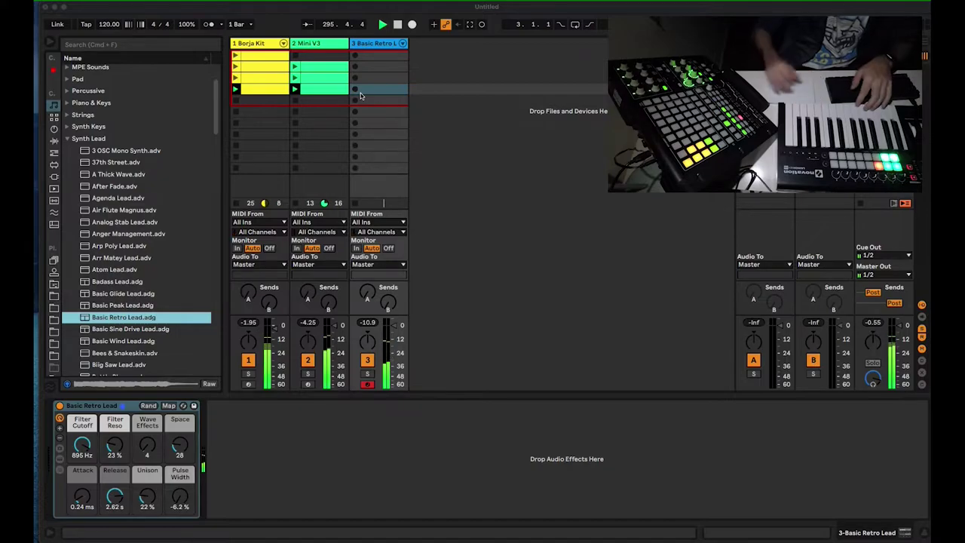
Step: Add an Arpeggiator before the Basic Retro Lead instrument and set its style to Converge
{"action": "left_click", "coordinate": [372, 46]}
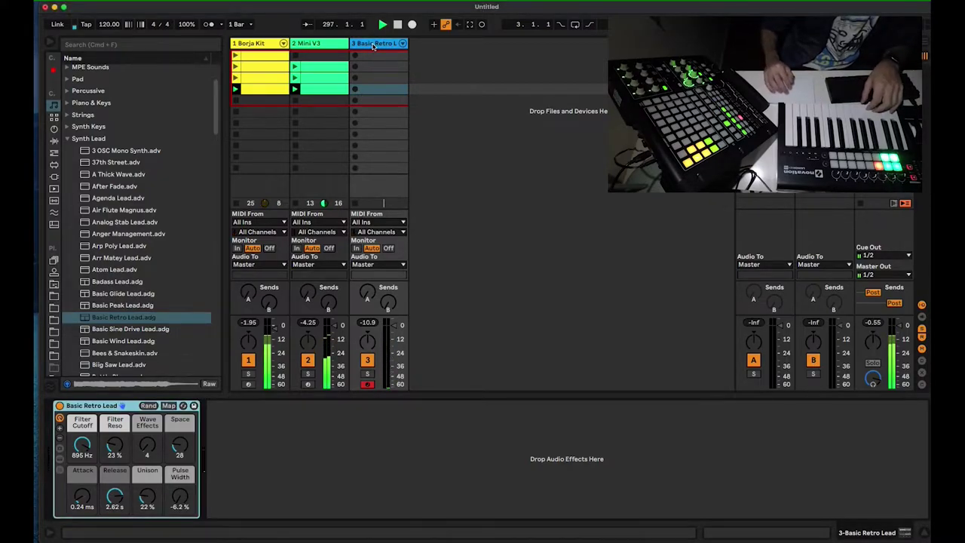
{"action": "left_click", "coordinate": [53, 154]}
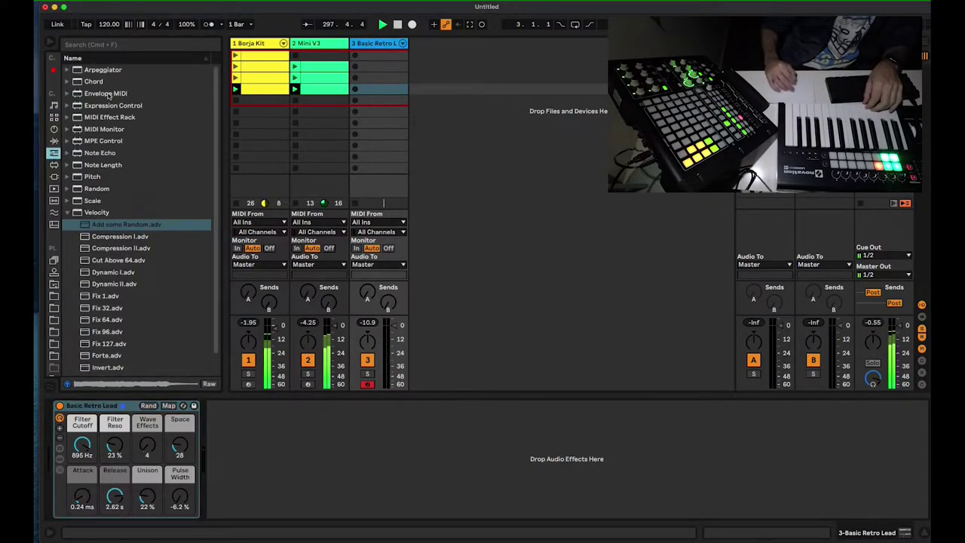
{"action": "left_click_drag", "start_coordinate": [89, 71], "coordinate": [261, 405]}
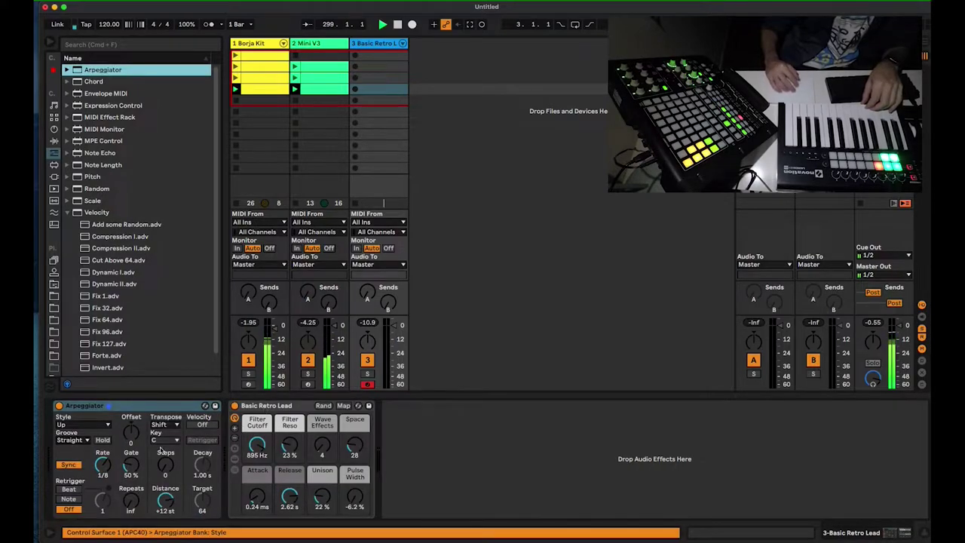
{"action": "left_click", "coordinate": [88, 426]}
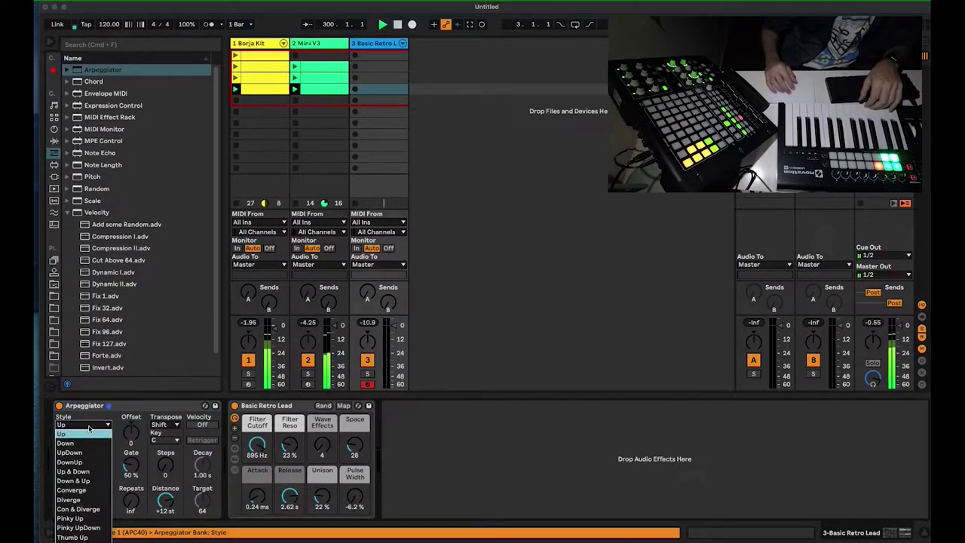
{"action": "left_click", "coordinate": [91, 491]}
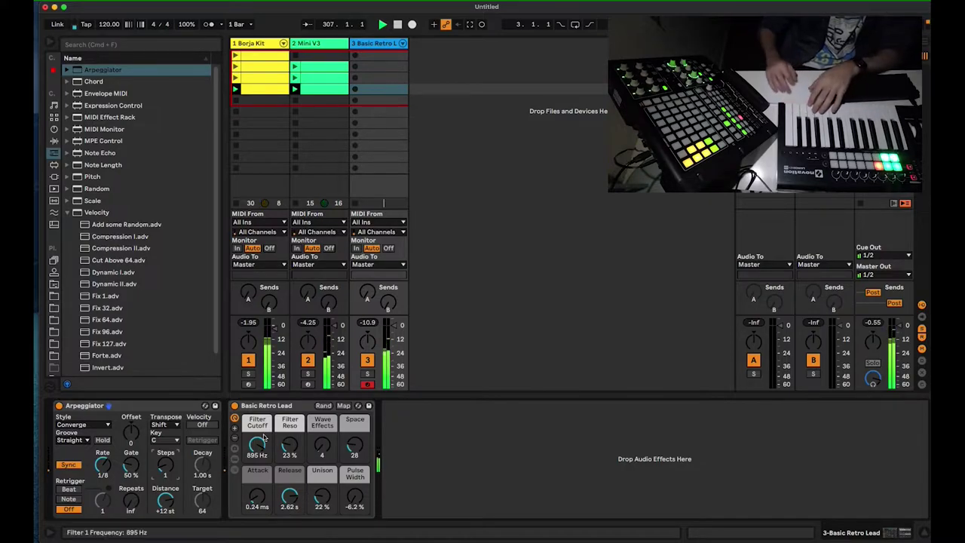
Step: Create an empty clip in the lead track's fourth slot and set the Arpeggiator's Steps to 2
{"action": "left_click", "coordinate": [377, 91]}
{"action": "double_click", "coordinate": [377, 92]}
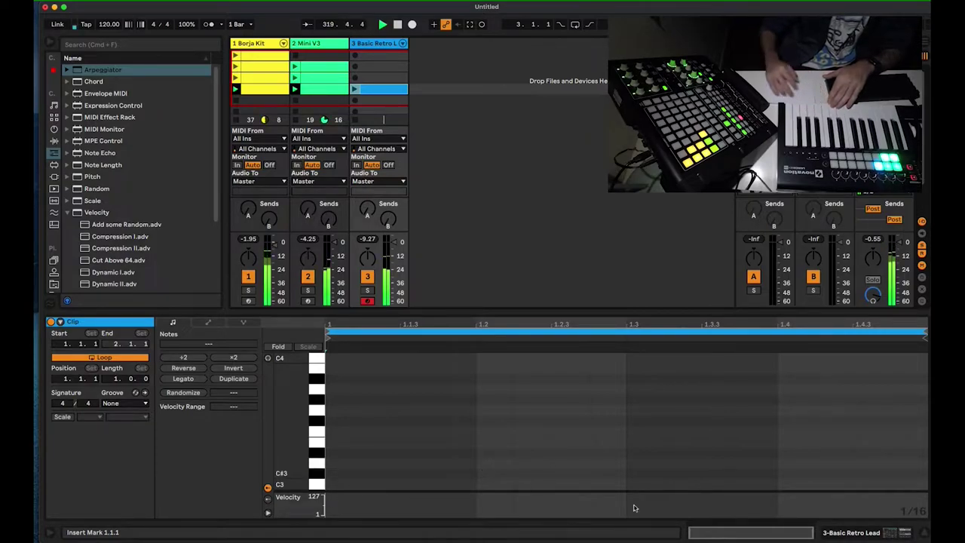
{"action": "key", "text": "shift+Tab"}
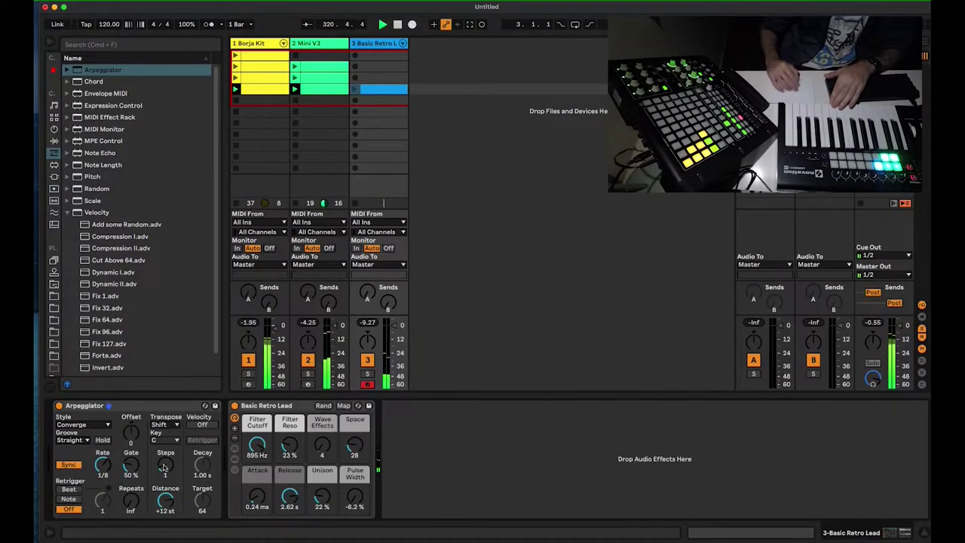
{"action": "left_click_drag", "start_coordinate": [165, 467], "coordinate": [165, 473]}
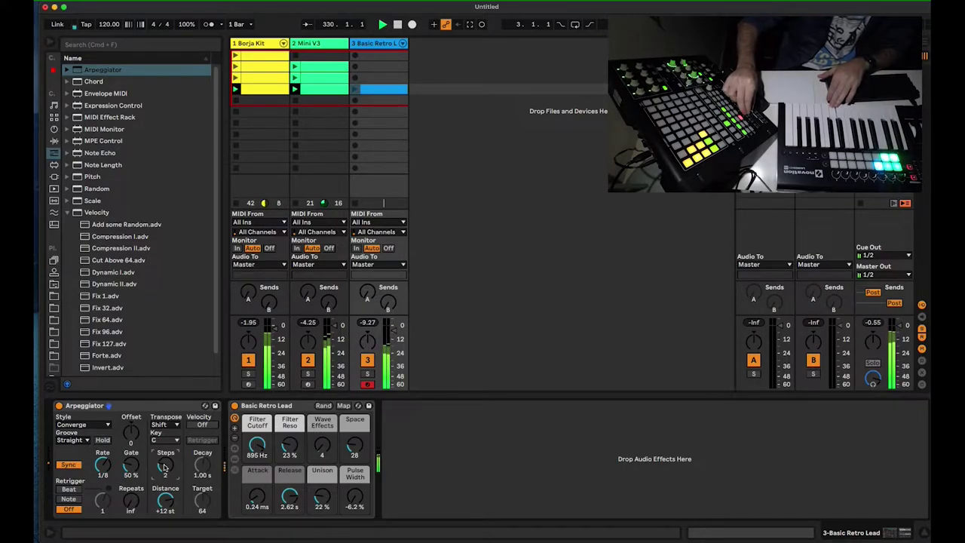
Step: Create another empty clip in the lead track's fifth slot, then delete the empty lead clips
{"action": "double_click", "coordinate": [390, 99]}
{"action": "left_click", "coordinate": [374, 110]}
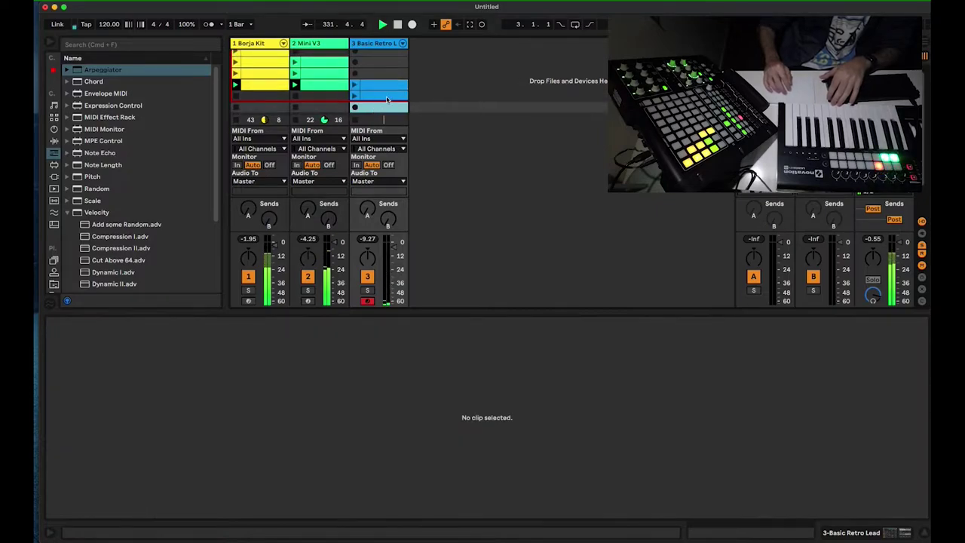
{"action": "left_click", "coordinate": [388, 76]}
{"action": "left_click", "coordinate": [376, 85]}
{"action": "key", "text": "Delete"}
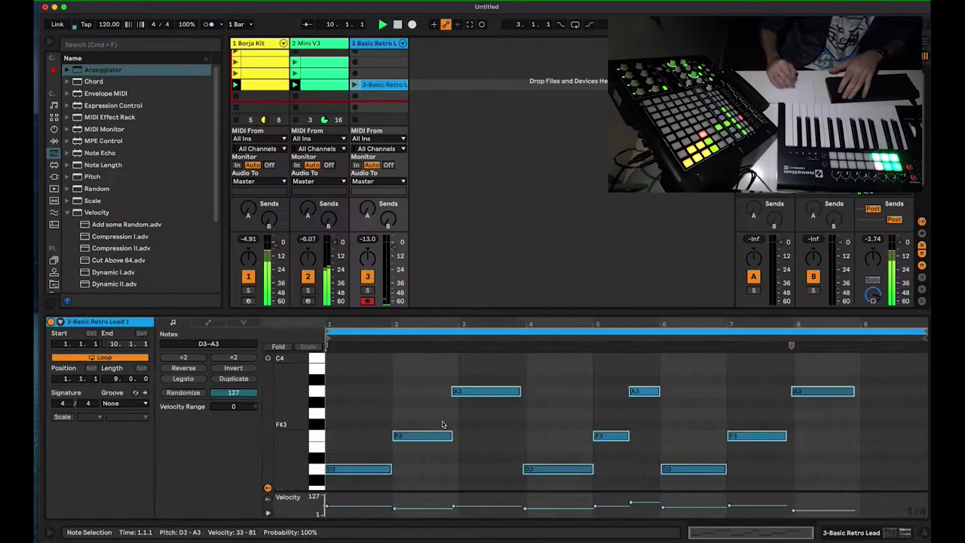
Step: Shorten the F3 note in bar 2, place a shortened A3 after it, and move the second D3 to bar 3
{"action": "left_click", "coordinate": [450, 457]}
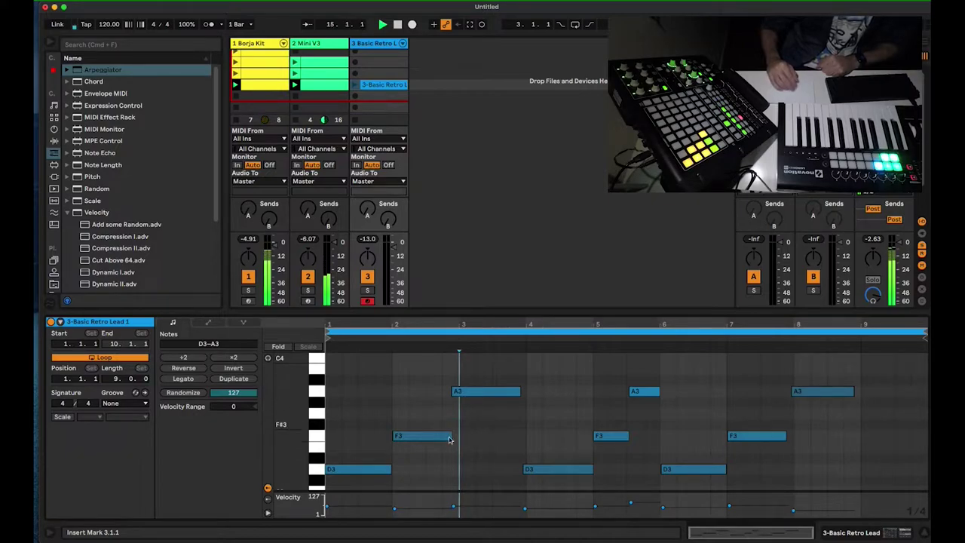
{"action": "left_click_drag", "start_coordinate": [450, 436], "coordinate": [422, 436]}
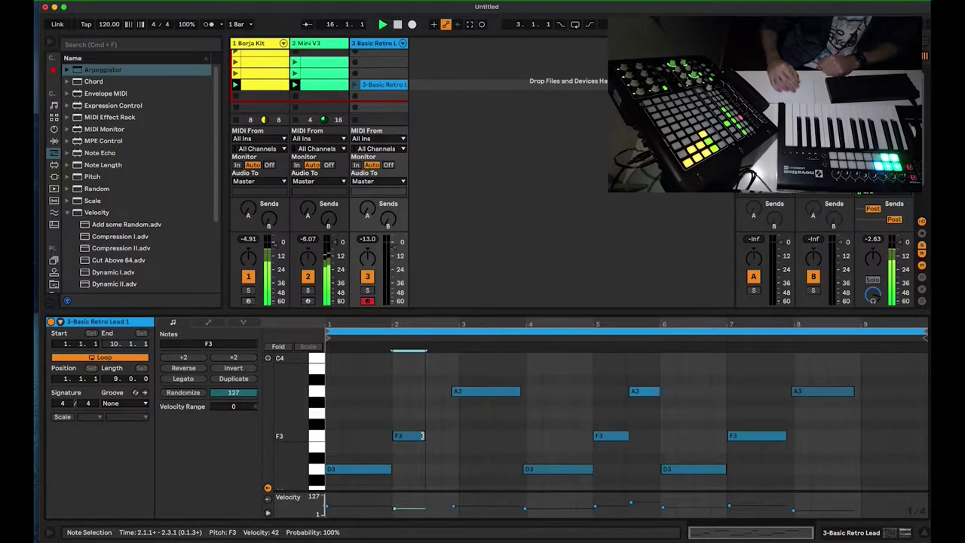
{"action": "left_click_drag", "start_coordinate": [489, 394], "coordinate": [457, 391]}
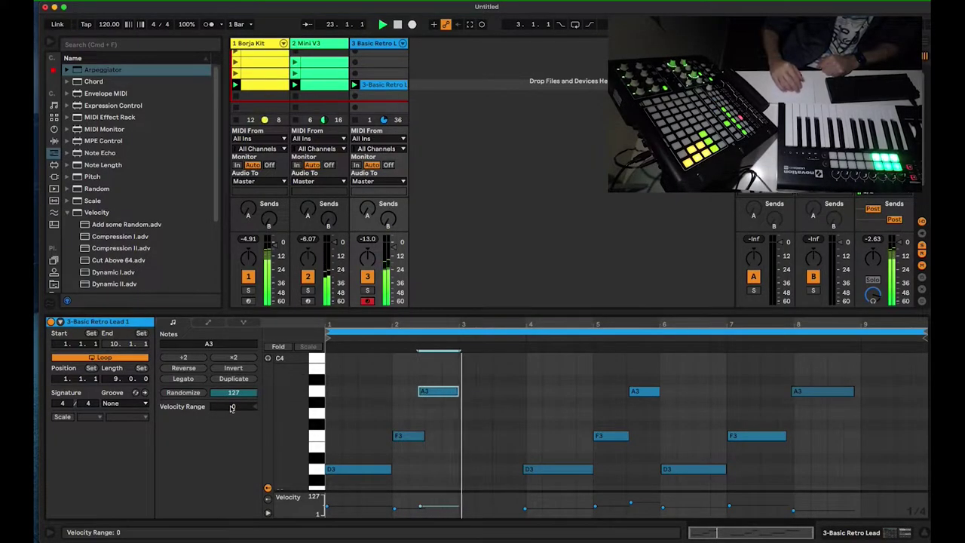
{"action": "left_click_drag", "start_coordinate": [546, 471], "coordinate": [484, 475]}
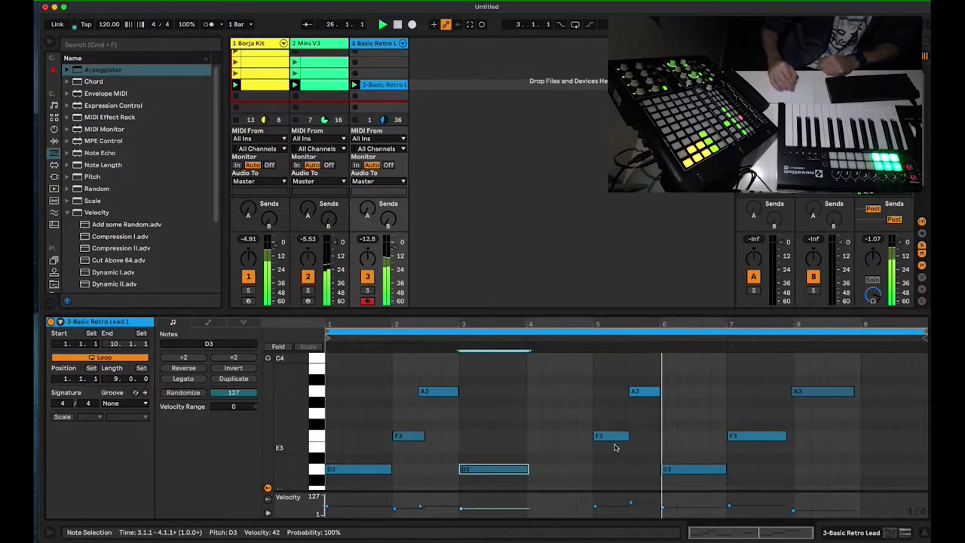
Step: Move the second F3 to G3 at the start of bar 4 and place the short A3 right after it
{"action": "left_click", "coordinate": [610, 438]}
{"action": "left_click_drag", "start_coordinate": [611, 437], "coordinate": [543, 416]}
{"action": "left_click_drag", "start_coordinate": [650, 392], "coordinate": [585, 395]}
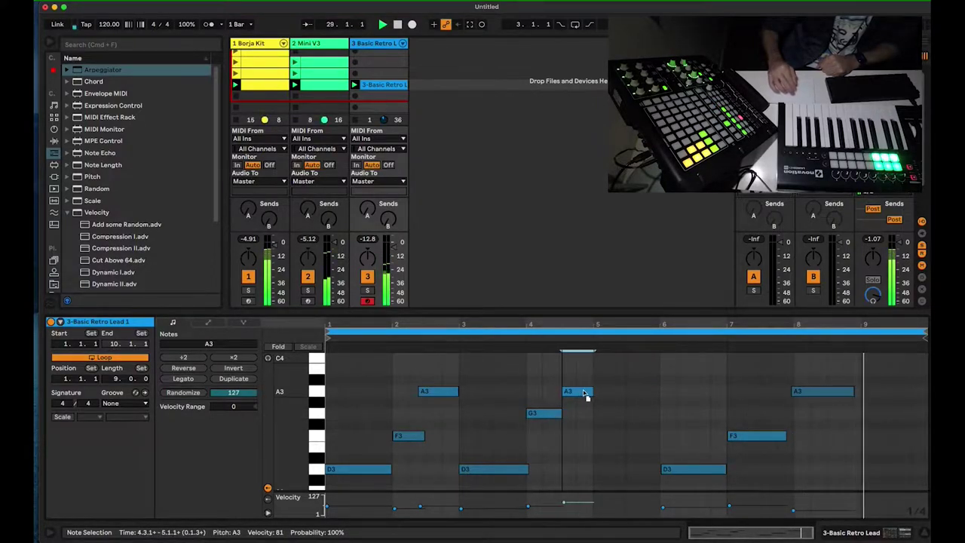
Step: Delete the lead clip's notes from bar 6 onward, shorten its loop to 4 bars and restart playback
{"action": "left_click_drag", "start_coordinate": [659, 358], "coordinate": [908, 499]}
{"action": "key", "text": "Delete"}
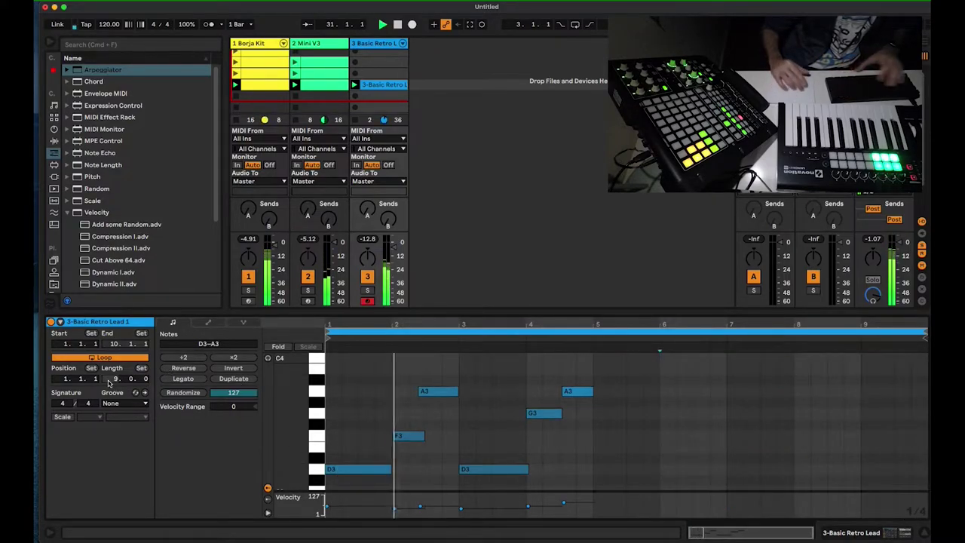
{"action": "left_click_drag", "start_coordinate": [925, 336], "coordinate": [591, 337]}
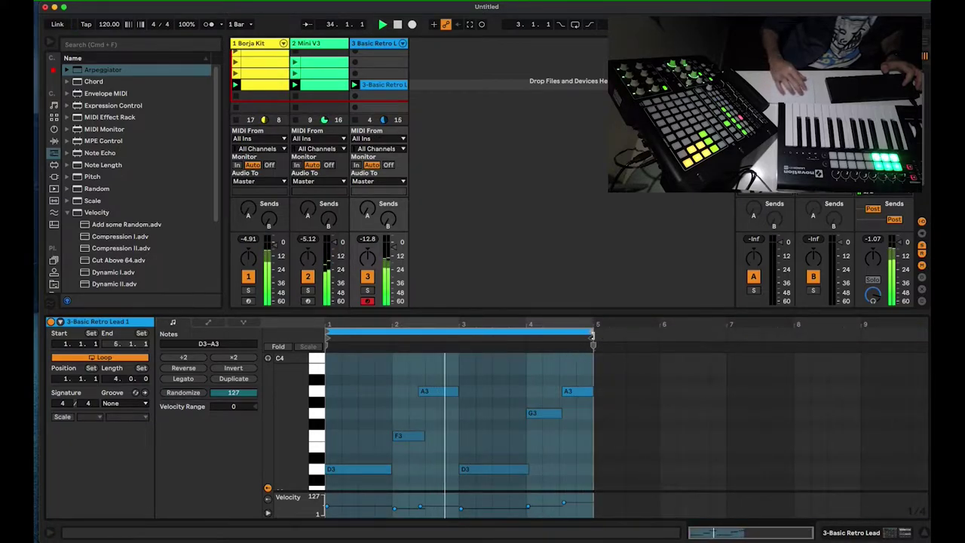
{"action": "key", "text": "space"}
{"action": "key", "text": "space"}
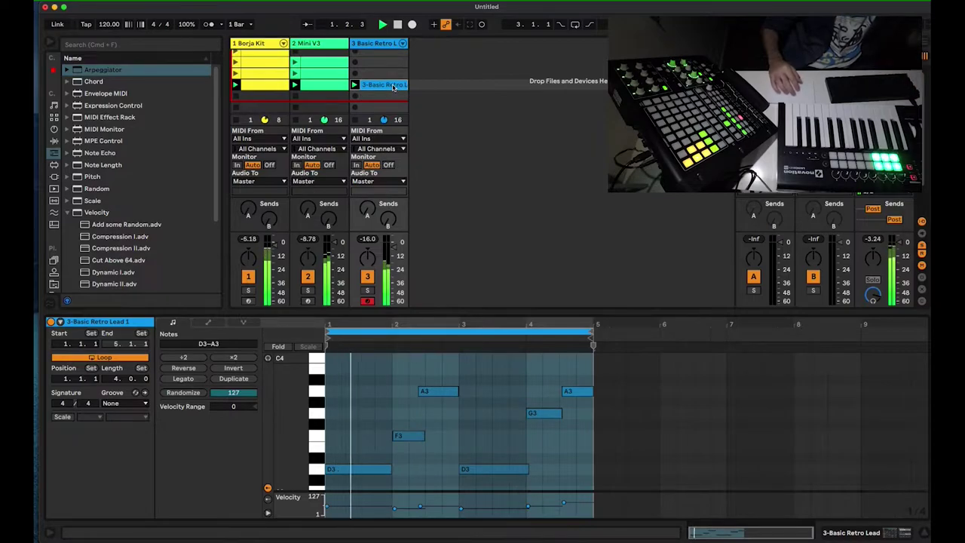
{"action": "left_click", "coordinate": [392, 88]}
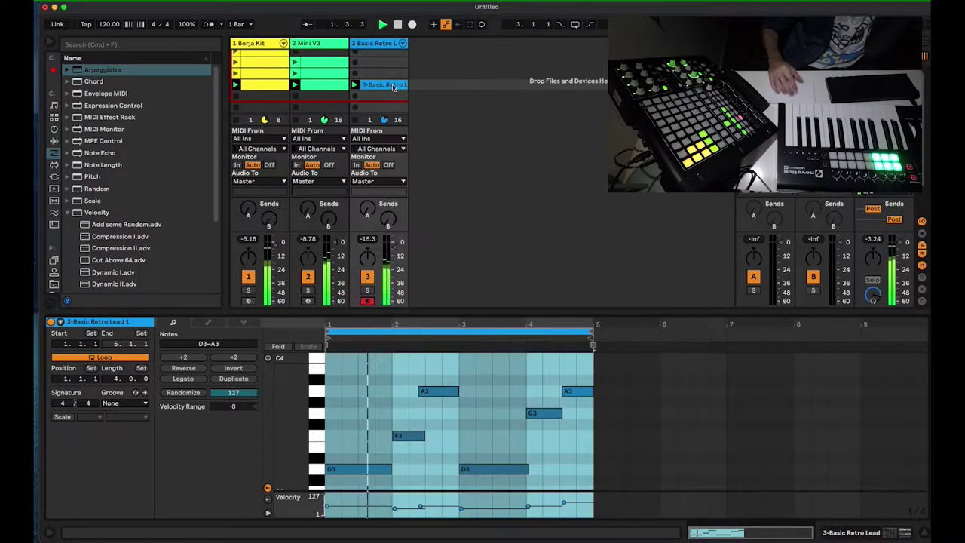
Step: Set the Arpeggiator's Steps to 1 and add an EQ Eight after the Basic Retro Lead
{"action": "left_click", "coordinate": [854, 533]}
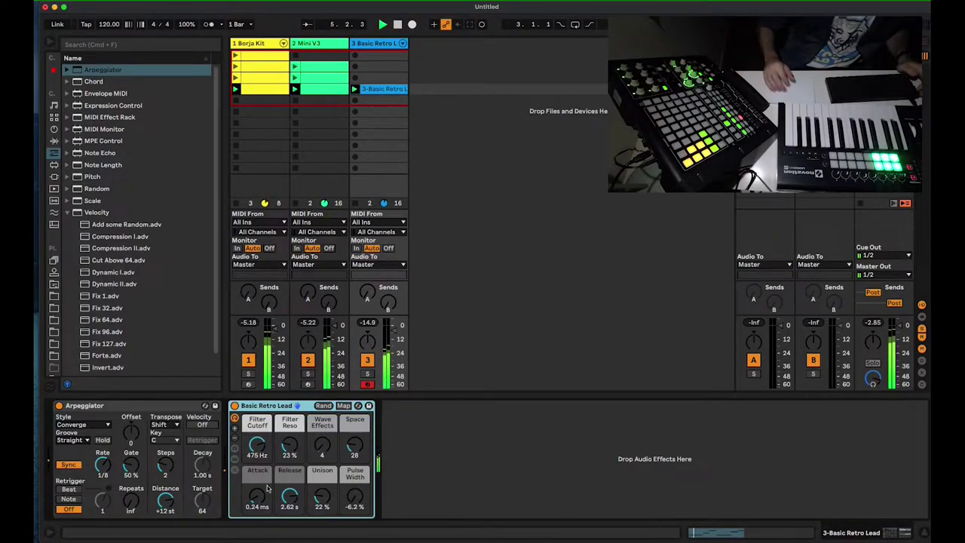
{"action": "left_click", "coordinate": [164, 466]}
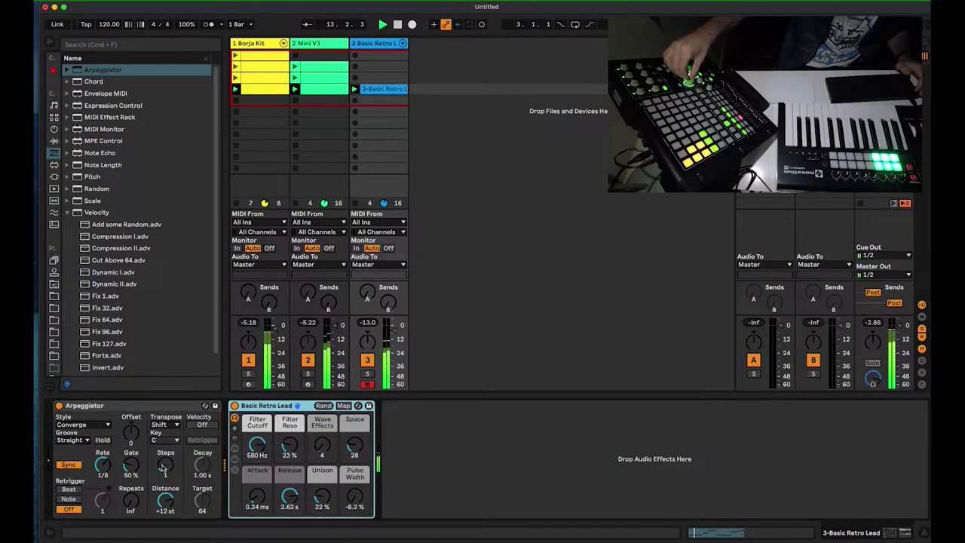
{"action": "left_click", "coordinate": [53, 142]}
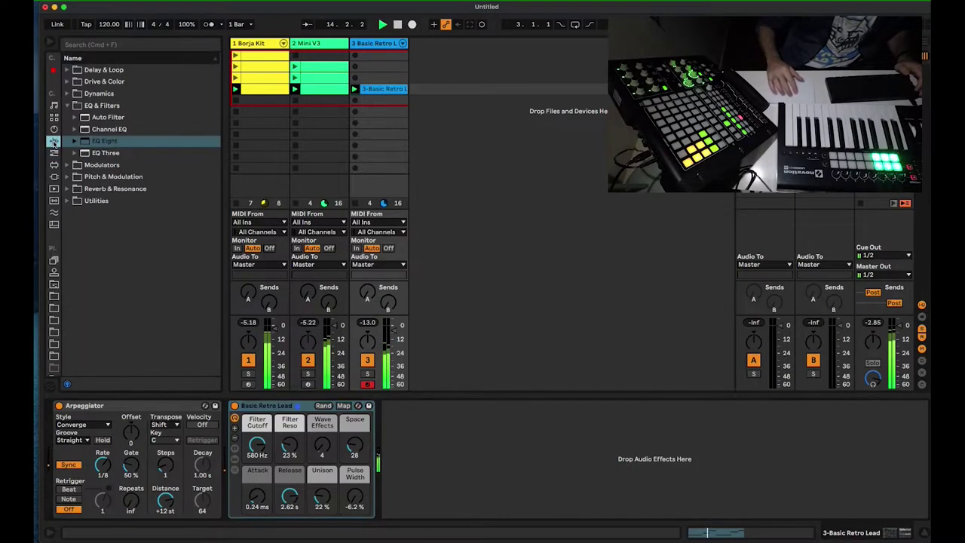
{"action": "double_click", "coordinate": [105, 142]}
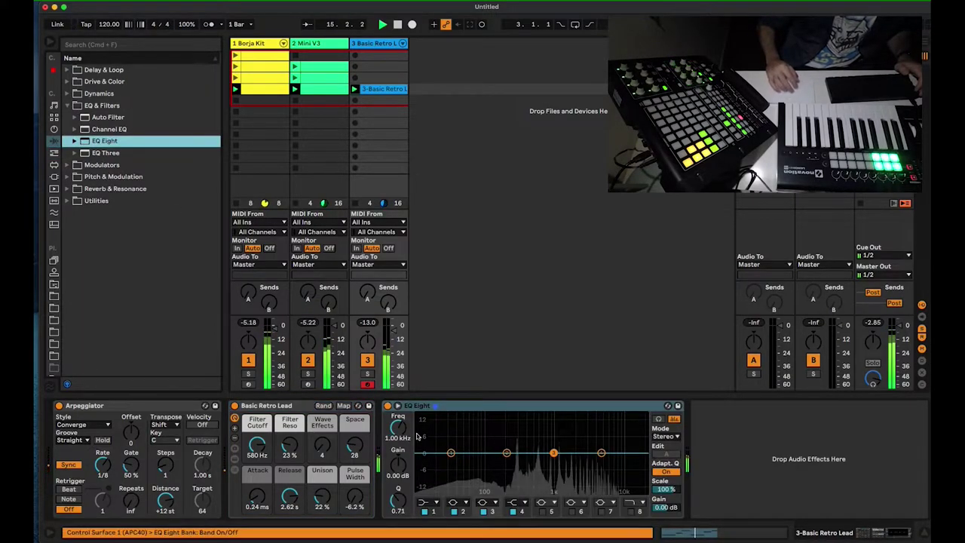
Step: Shape the lead EQ with a low cut on band 1 and a 0.37 dB band 3 boost at 1.44 kHz
{"action": "left_click", "coordinate": [451, 453]}
{"action": "left_click", "coordinate": [426, 502]}
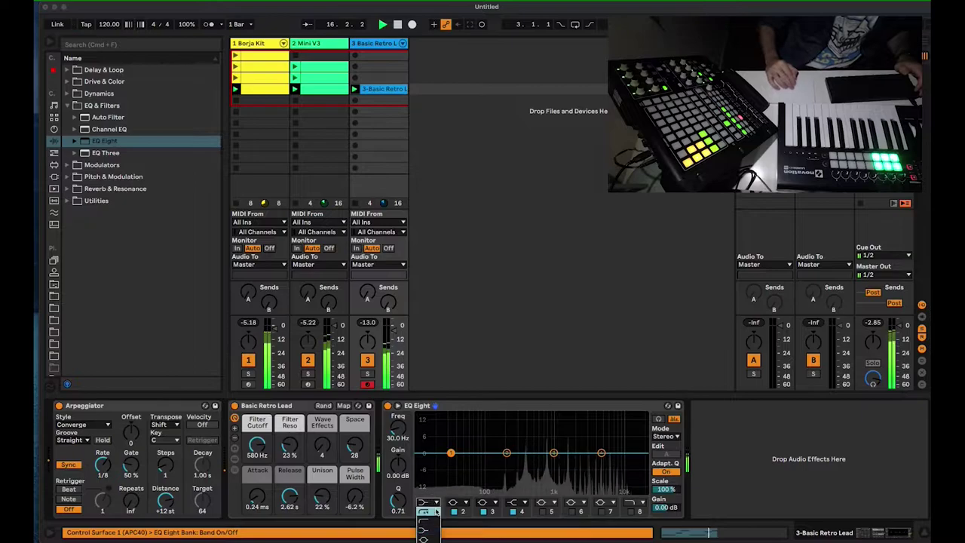
{"action": "left_click", "coordinate": [425, 527]}
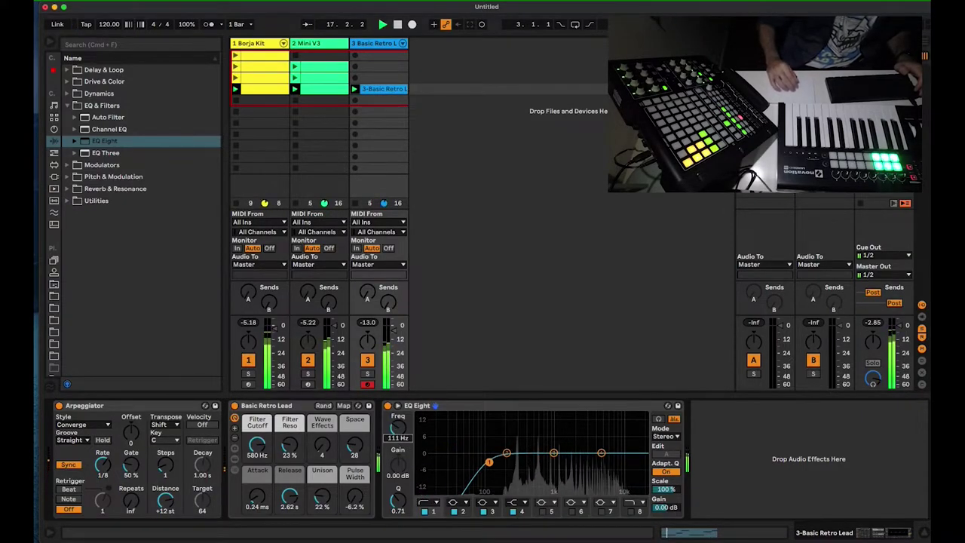
{"action": "left_click_drag", "start_coordinate": [492, 462], "coordinate": [511, 462]}
{"action": "left_click_drag", "start_coordinate": [553, 452], "coordinate": [563, 452]}
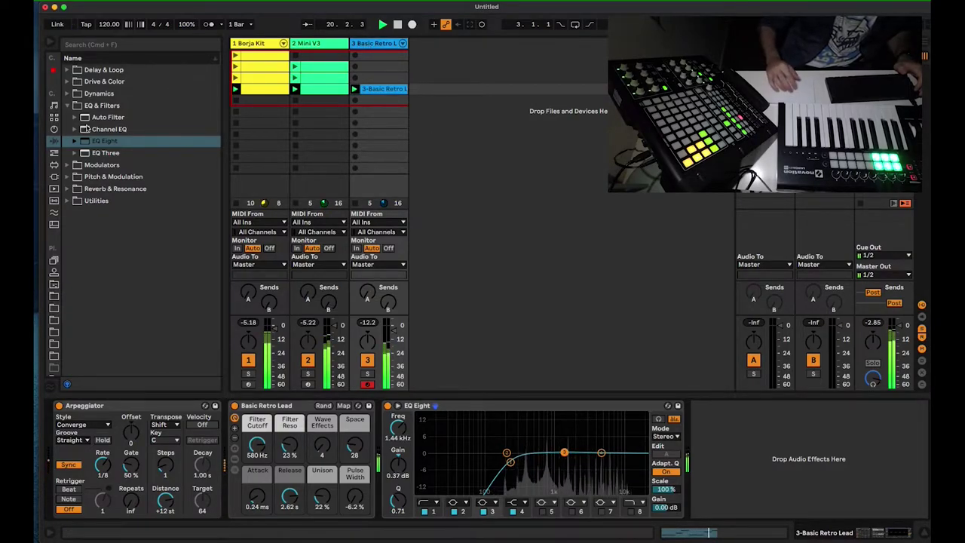
Step: Insert an LFO modulator between the Basic Retro Lead and the EQ Eight
{"action": "left_click", "coordinate": [102, 165]}
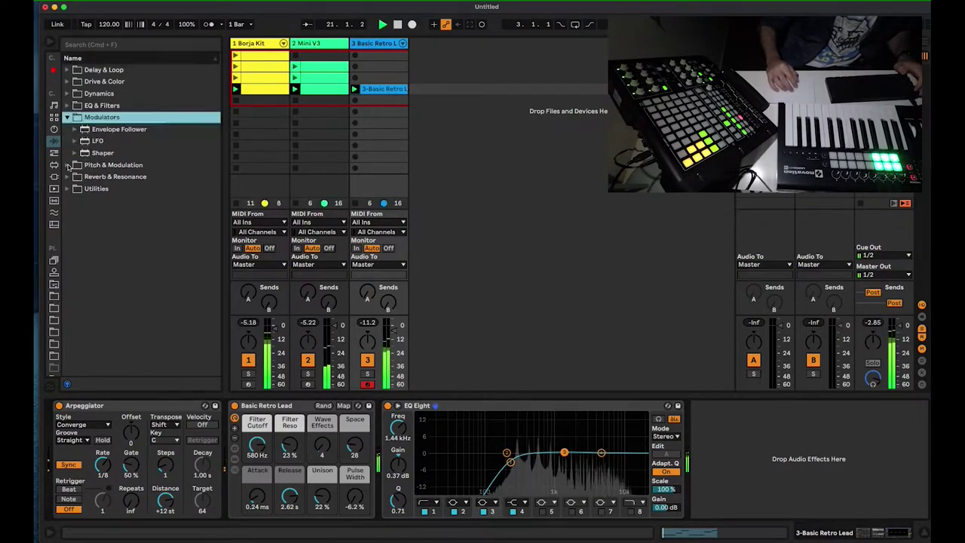
{"action": "left_click", "coordinate": [116, 140]}
{"action": "left_click_drag", "start_coordinate": [754, 463], "coordinate": [458, 469]}
Step: Map the LFO to the lead's Filter Cutoff with a 40% minimum and sync its rate to the tempo
{"action": "left_click", "coordinate": [402, 425]}
{"action": "left_click", "coordinate": [256, 446]}
{"action": "left_click_drag", "start_coordinate": [447, 421], "coordinate": [447, 391]}
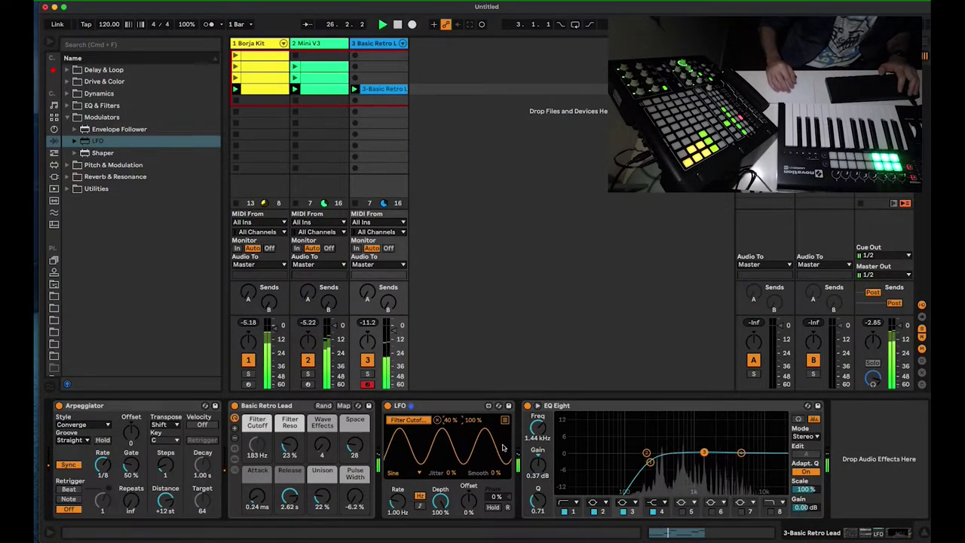
{"action": "left_click", "coordinate": [419, 505]}
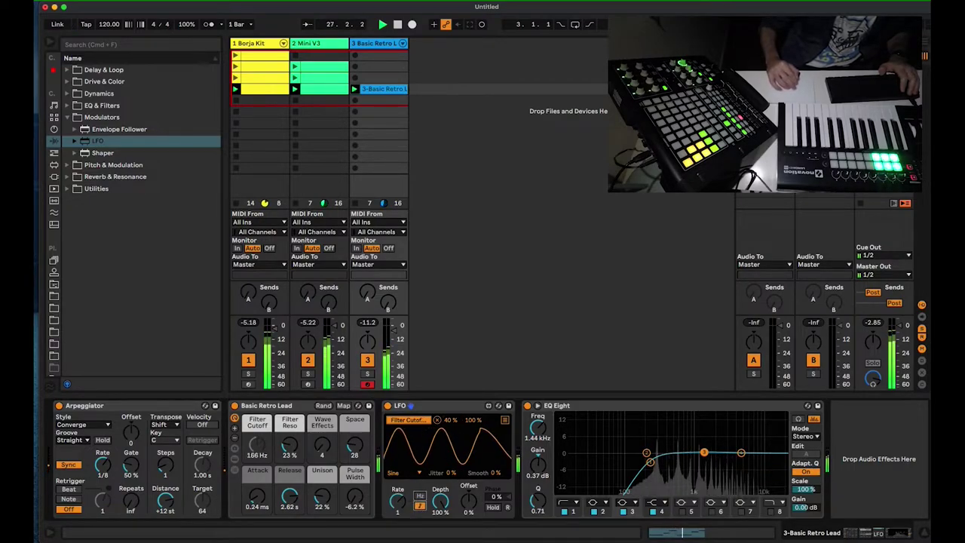
Step: Set the LFO's synced rate to 3 and the song tempo to 110 BPM
{"action": "left_click_drag", "start_coordinate": [398, 502], "coordinate": [397, 490]}
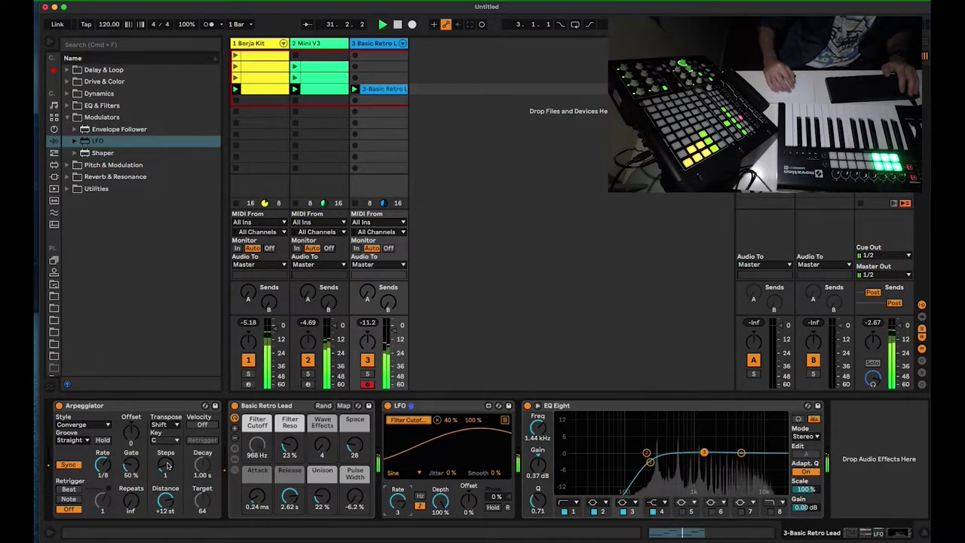
{"action": "left_click", "coordinate": [105, 25]}
{"action": "type", "text": "110"}
{"action": "key", "text": "Return"}
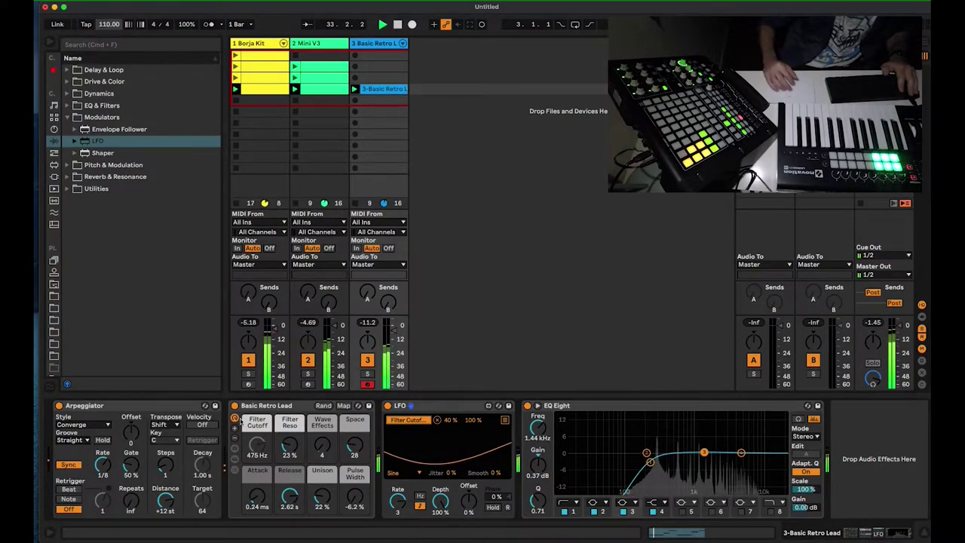
Step: Set the Arpeggiator's Steps to 2 and the LFO's Filter Cutoff mapping minimum to 60%
{"action": "mouse_move", "coordinate": [166, 465]}
{"action": "left_mouse_down"}
{"action": "mouse_move", "coordinate": [167, 443]}
{"action": "mouse_move", "coordinate": [167, 475]}
{"action": "left_mouse_up"}
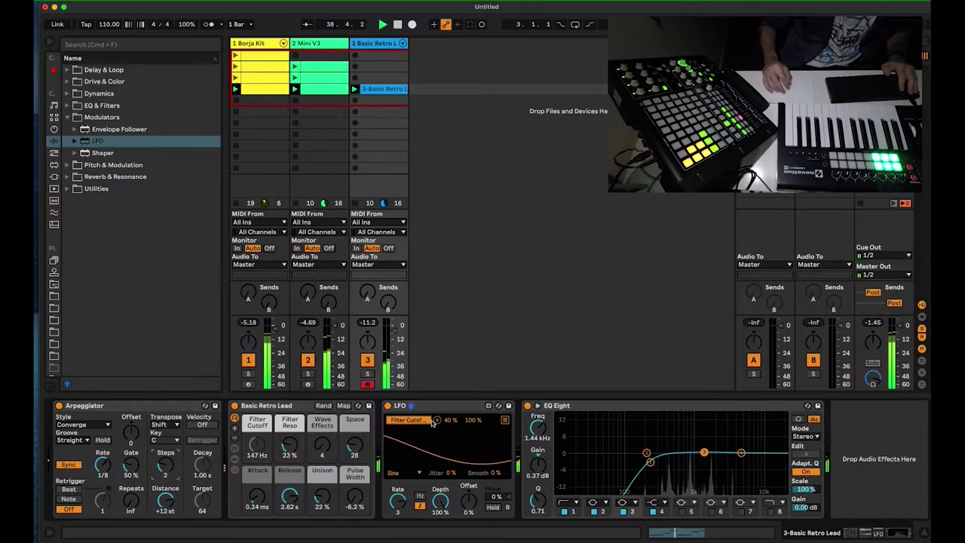
{"action": "left_click_drag", "start_coordinate": [450, 422], "coordinate": [451, 407]}
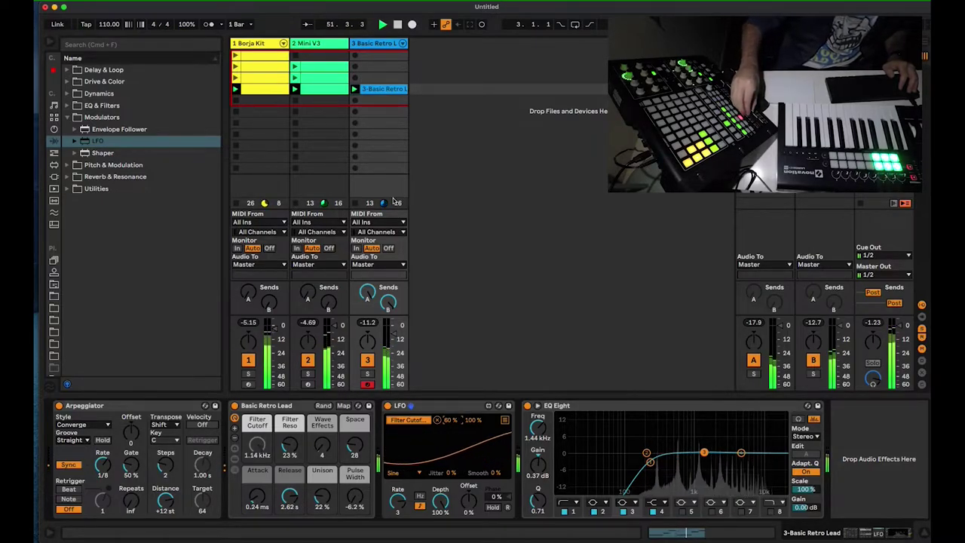
Step: Insert a new MIDI track after the Basic Retro Lead track
{"action": "left_click", "coordinate": [883, 43]}
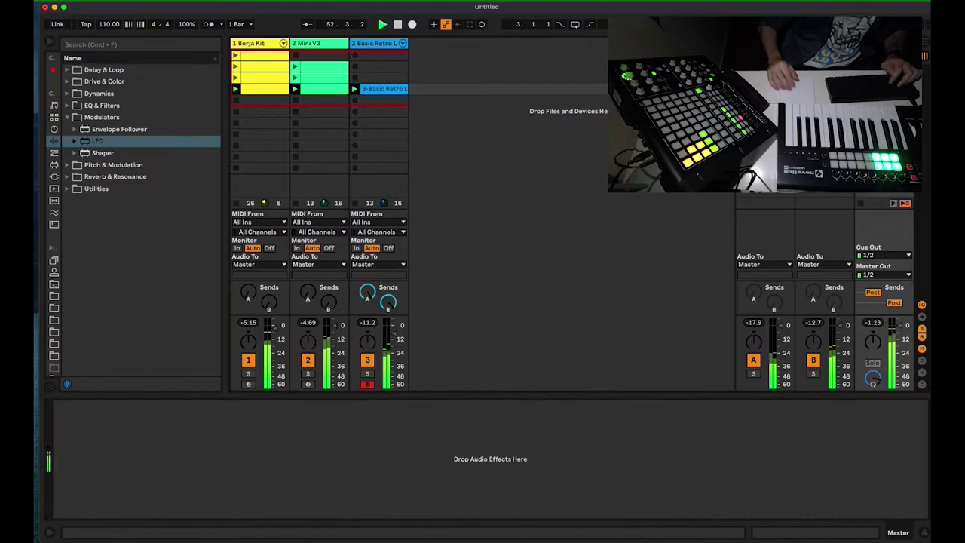
{"action": "left_click", "coordinate": [370, 44]}
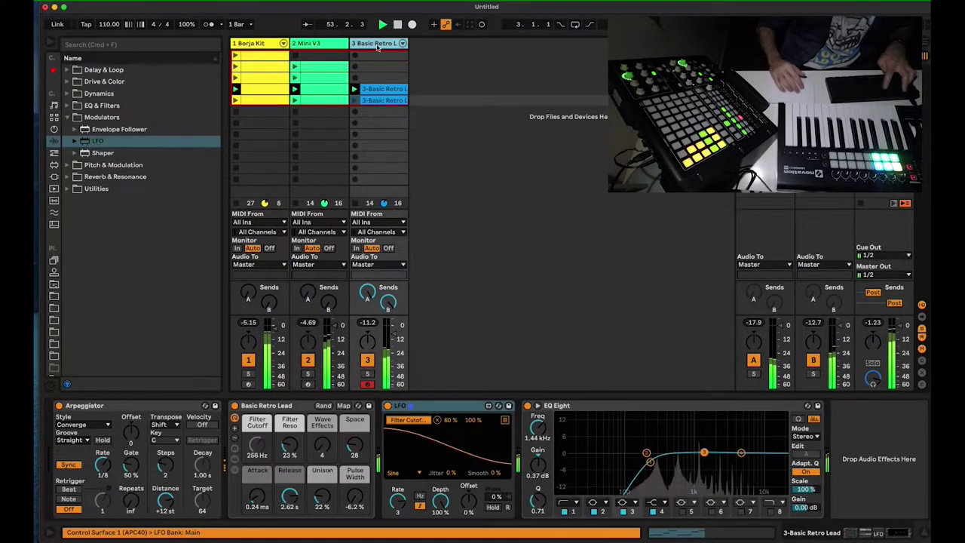
{"action": "key", "text": "super+shift+t"}
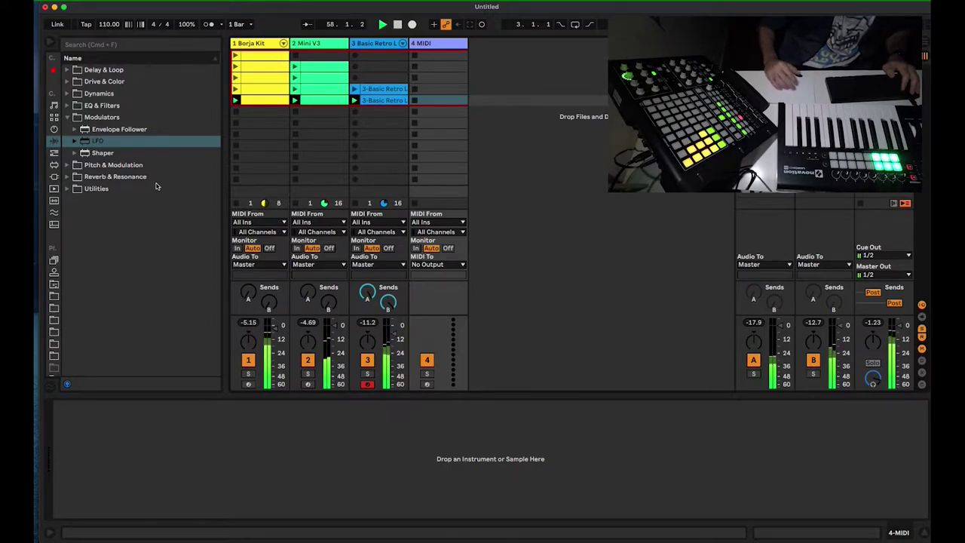
Step: Browse the Synth Keys, Synth Lead, Synth Rhythmic and Voices sounds for a preset for the new MIDI track
{"action": "left_click", "coordinate": [54, 107]}
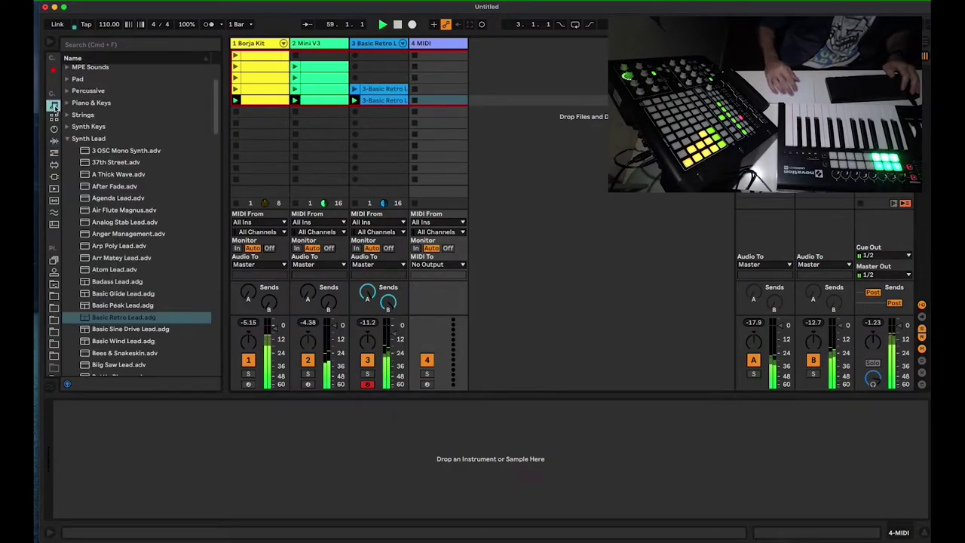
{"action": "left_click", "coordinate": [67, 141]}
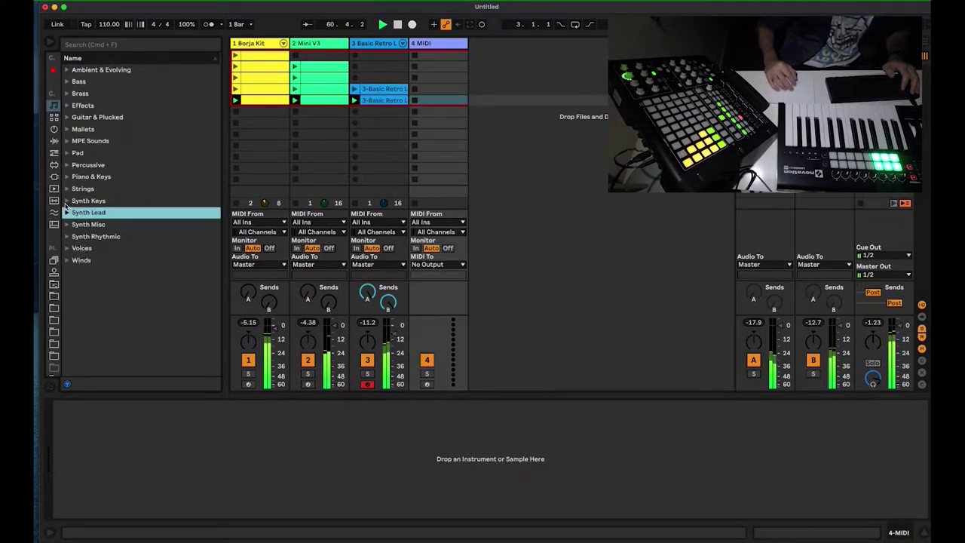
{"action": "left_click", "coordinate": [67, 236]}
{"action": "left_click", "coordinate": [67, 236]}
{"action": "left_click", "coordinate": [67, 237]}
{"action": "left_click", "coordinate": [66, 236]}
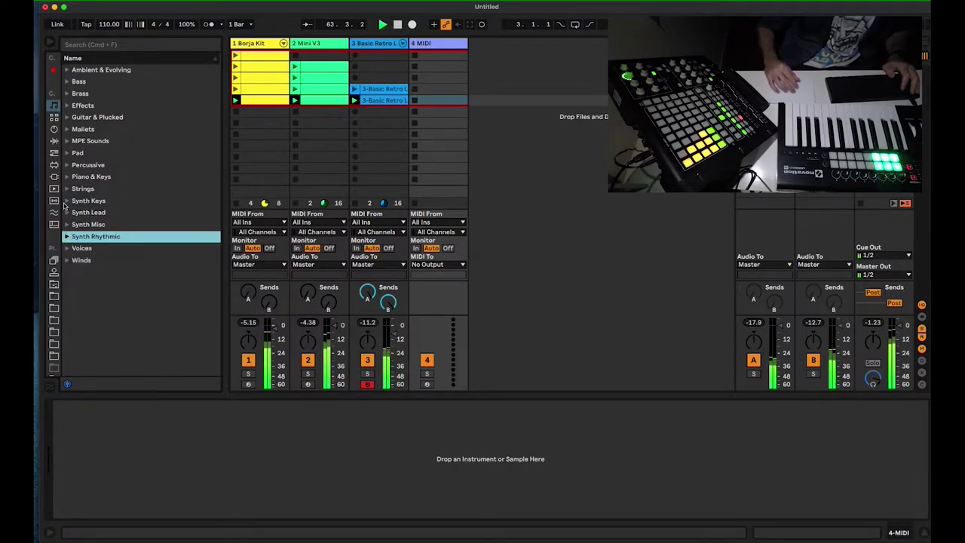
{"action": "left_click", "coordinate": [66, 201]}
{"action": "scroll", "coordinate": [113, 239], "scroll_direction": "down", "scroll_amount": 10}
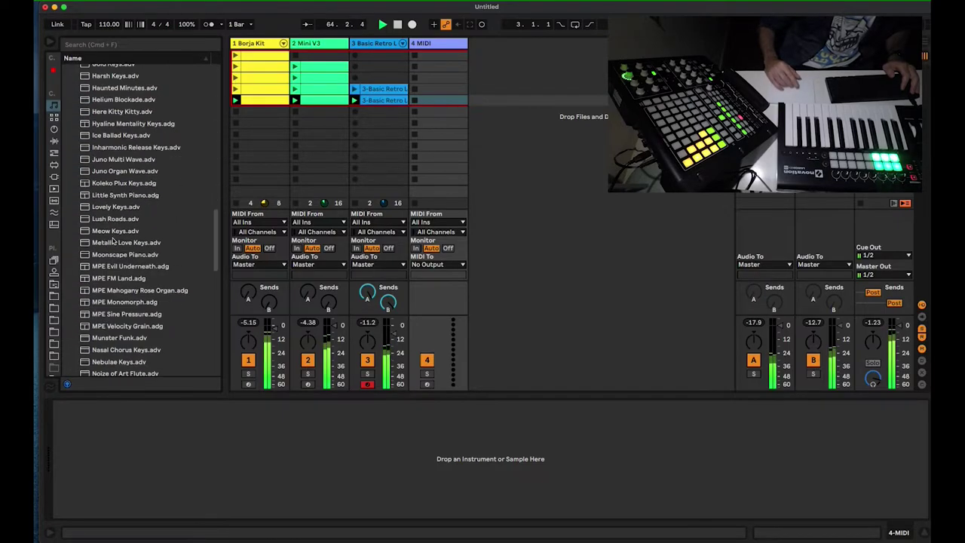
{"action": "scroll", "coordinate": [113, 239], "scroll_direction": "down", "scroll_amount": 15}
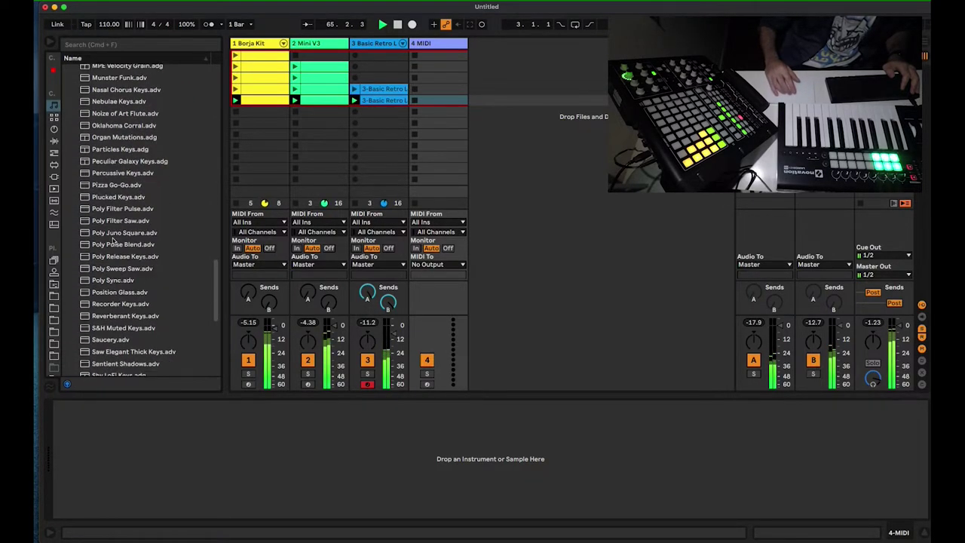
{"action": "scroll", "coordinate": [113, 240], "scroll_direction": "down", "scroll_amount": 3}
{"action": "scroll", "coordinate": [113, 240], "scroll_direction": "up", "scroll_amount": 20}
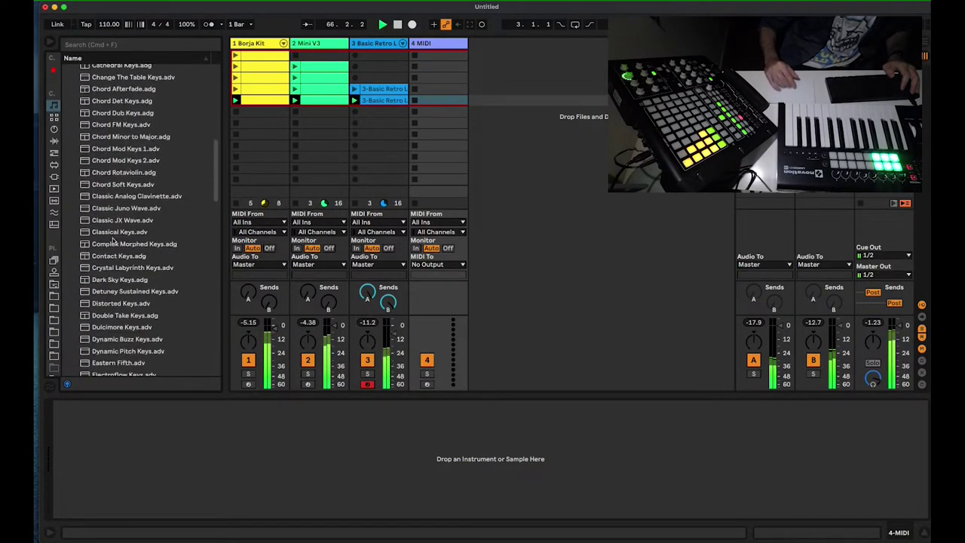
{"action": "scroll", "coordinate": [113, 239], "scroll_direction": "up", "scroll_amount": 8}
{"action": "left_click", "coordinate": [66, 200]}
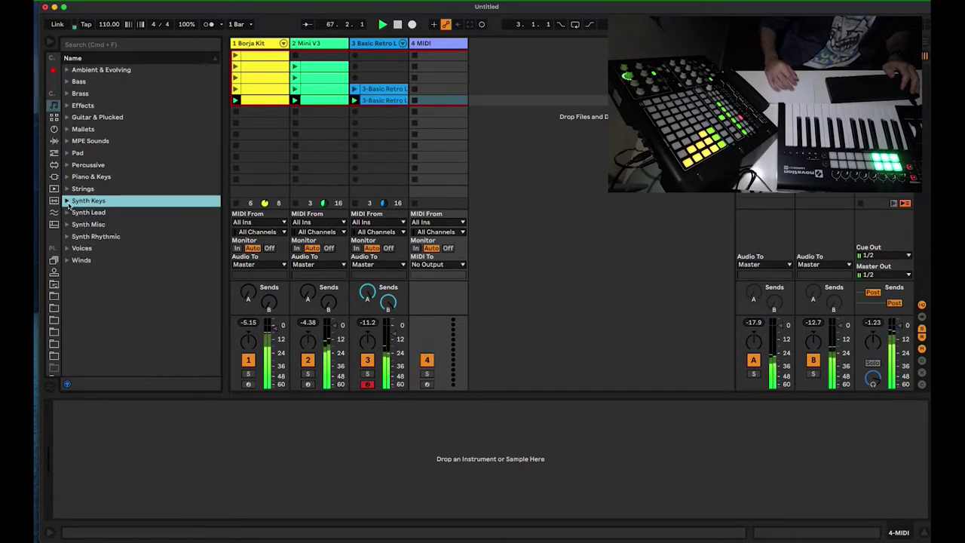
{"action": "left_click", "coordinate": [66, 213]}
{"action": "scroll", "coordinate": [108, 243], "scroll_direction": "down", "scroll_amount": 15}
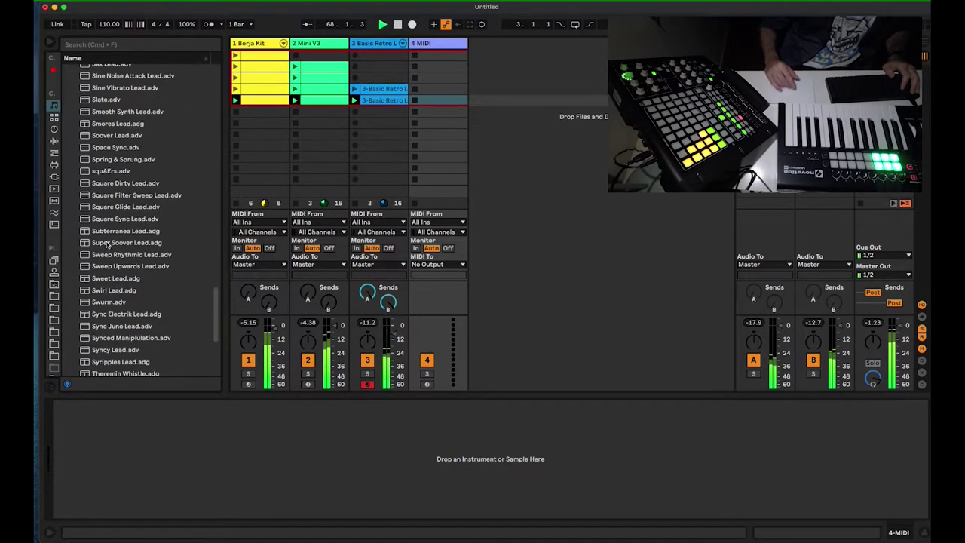
{"action": "scroll", "coordinate": [108, 242], "scroll_direction": "down", "scroll_amount": 2}
{"action": "scroll", "coordinate": [108, 243], "scroll_direction": "up", "scroll_amount": 20}
{"action": "scroll", "coordinate": [108, 242], "scroll_direction": "up", "scroll_amount": 7}
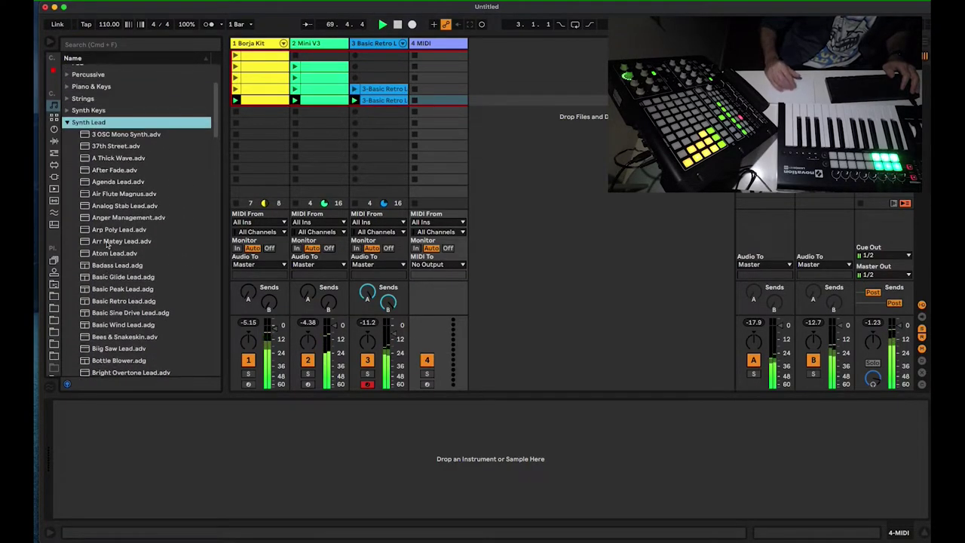
{"action": "left_click", "coordinate": [66, 165]}
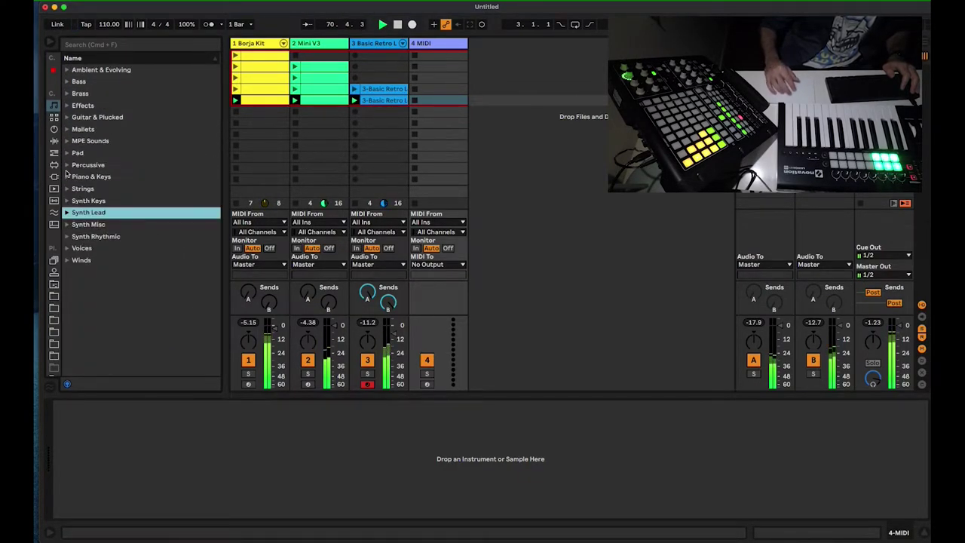
{"action": "left_click", "coordinate": [67, 237]}
{"action": "scroll", "coordinate": [86, 248], "scroll_direction": "down", "scroll_amount": 15}
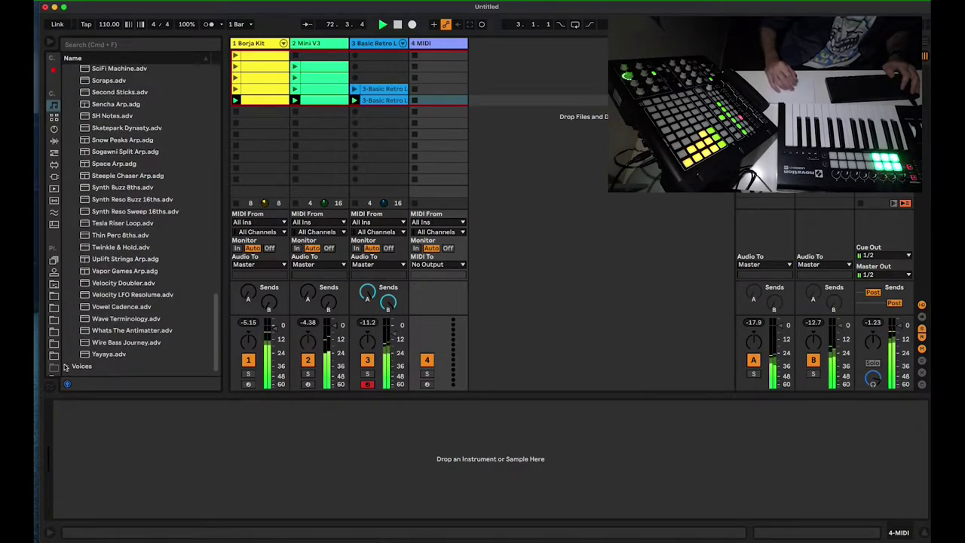
{"action": "left_click", "coordinate": [65, 367]}
{"action": "left_click", "coordinate": [66, 250]}
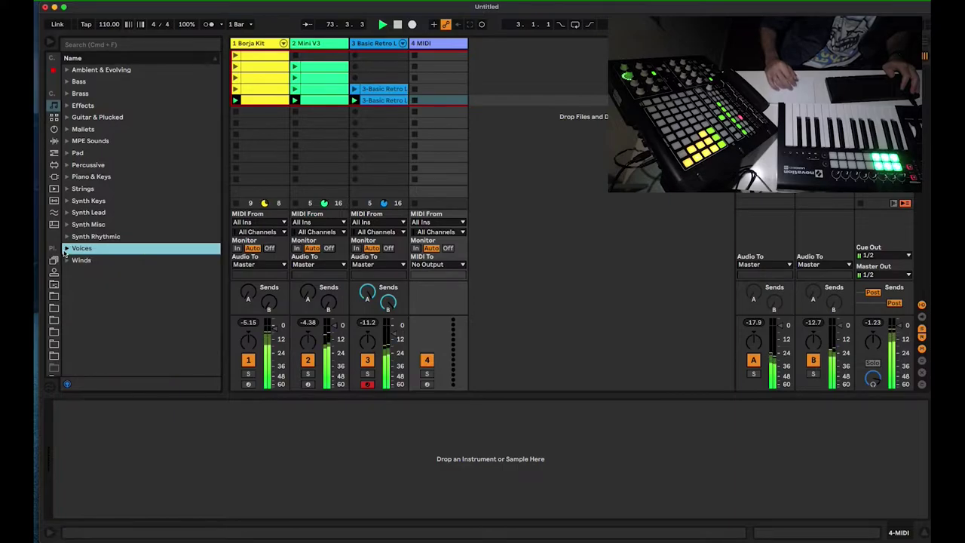
Step: Load the Synthetic Choir Strings preset from the Strings sounds onto the new MIDI track
{"action": "left_click", "coordinate": [67, 189]}
{"action": "scroll", "coordinate": [135, 270], "scroll_direction": "down", "scroll_amount": 1}
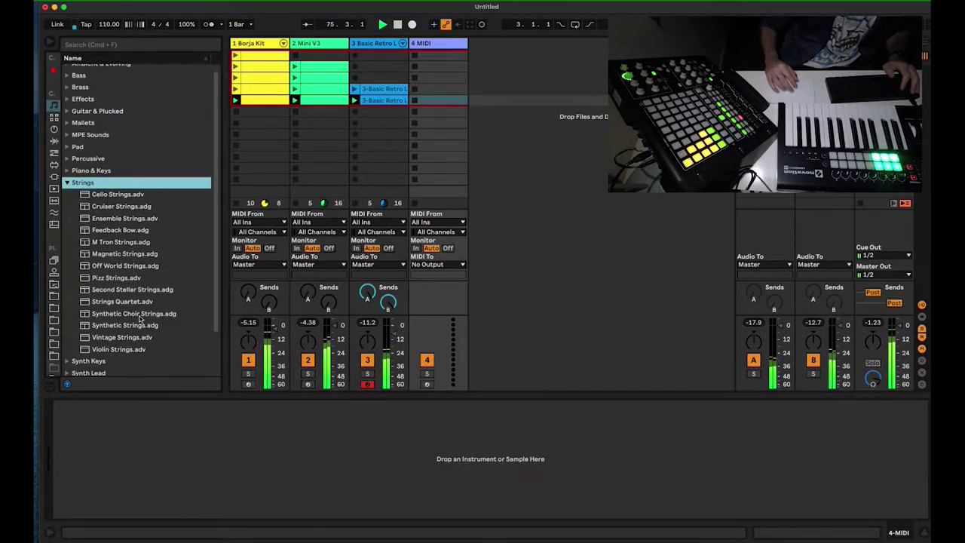
{"action": "left_click_drag", "start_coordinate": [128, 314], "coordinate": [446, 67]}
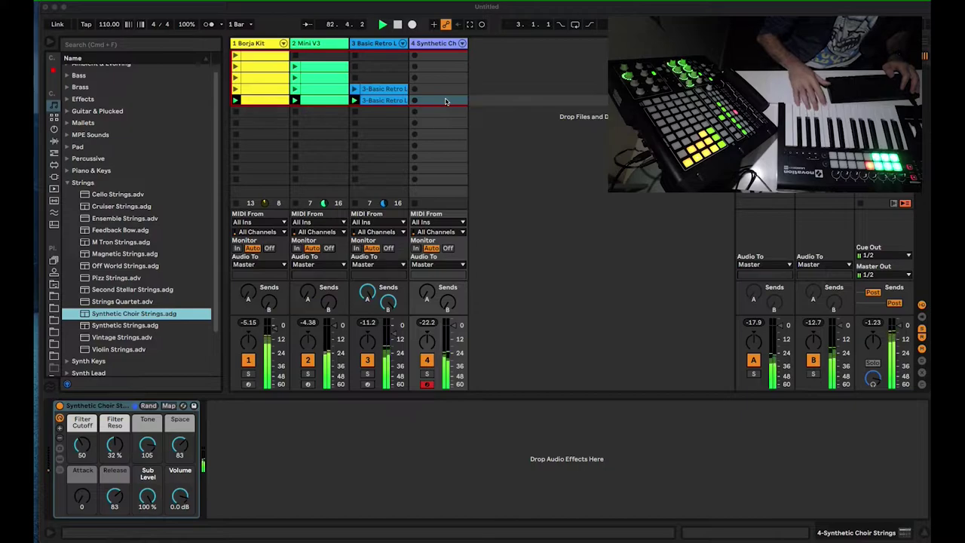
Step: Add a Chord MIDI effect before the Synthetic Choir Strings with Shift 2 at +4 st and Shift 3 at +3 st
{"action": "left_click", "coordinate": [435, 43]}
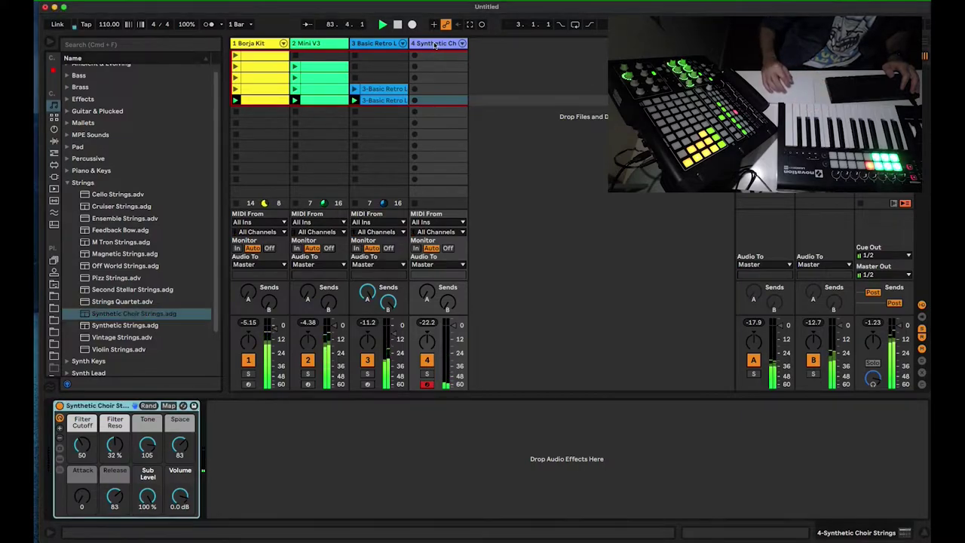
{"action": "left_click", "coordinate": [55, 118]}
{"action": "left_click", "coordinate": [54, 141]}
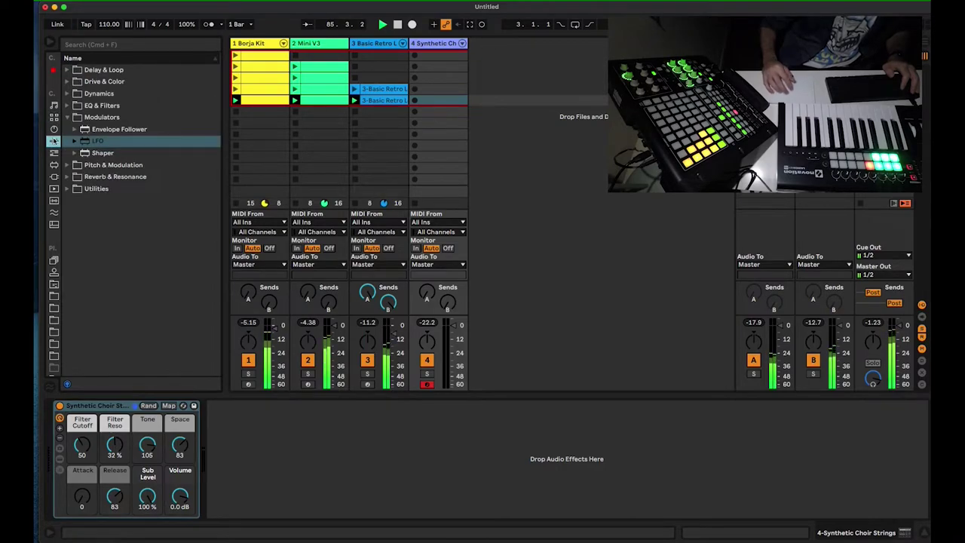
{"action": "left_click", "coordinate": [54, 154]}
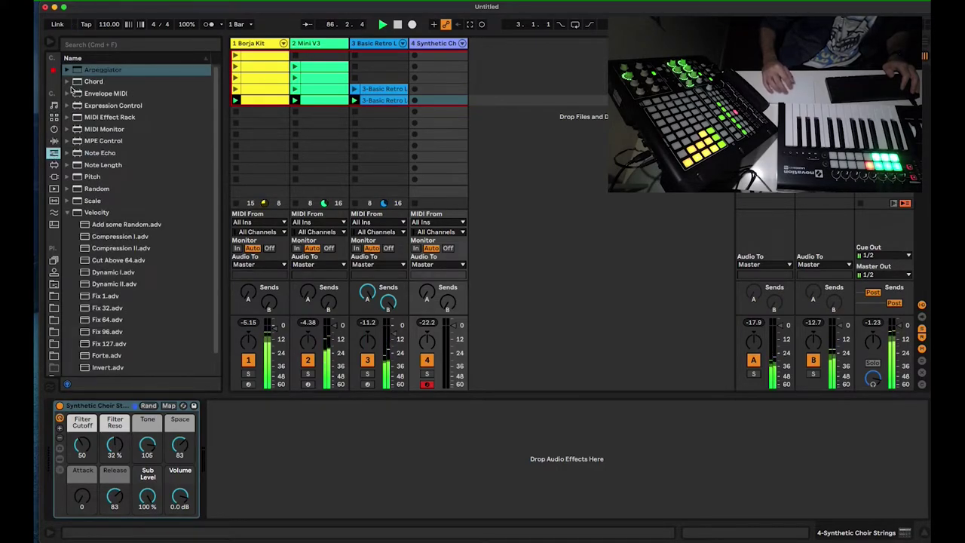
{"action": "double_click", "coordinate": [91, 82]}
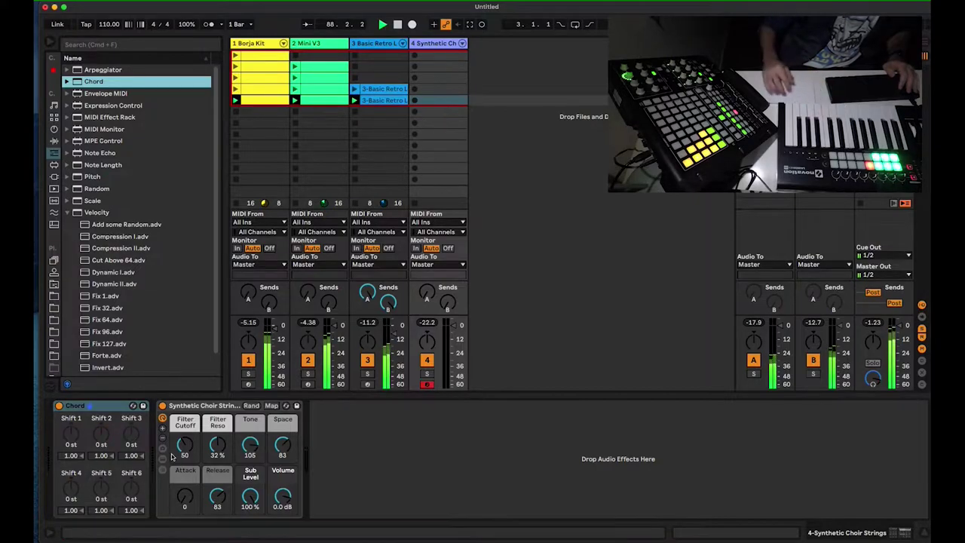
{"action": "left_click", "coordinate": [104, 446]}
{"action": "left_click_drag", "start_coordinate": [104, 446], "coordinate": [131, 437]}
{"action": "left_click", "coordinate": [133, 446]}
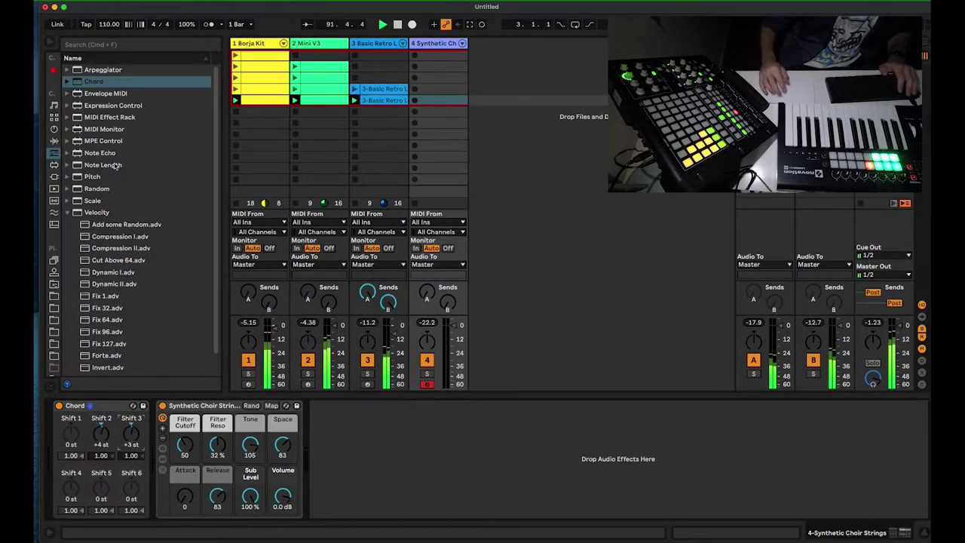
Step: Insert the Major preset of the Scale MIDI effect between Chord and the Synthetic Choir Strings
{"action": "left_click", "coordinate": [70, 212]}
{"action": "left_click", "coordinate": [67, 200]}
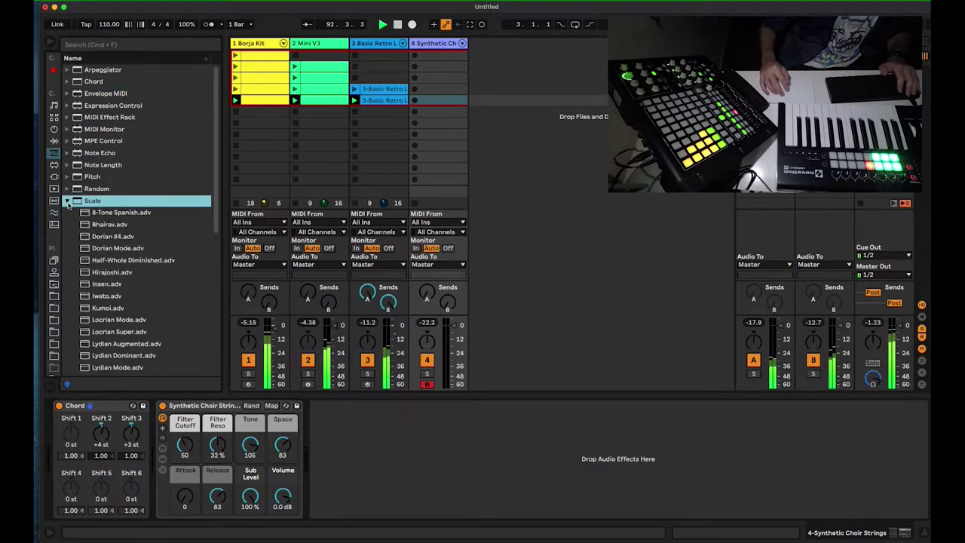
{"action": "scroll", "coordinate": [114, 311], "scroll_direction": "down", "scroll_amount": 5}
{"action": "left_click", "coordinate": [108, 303]}
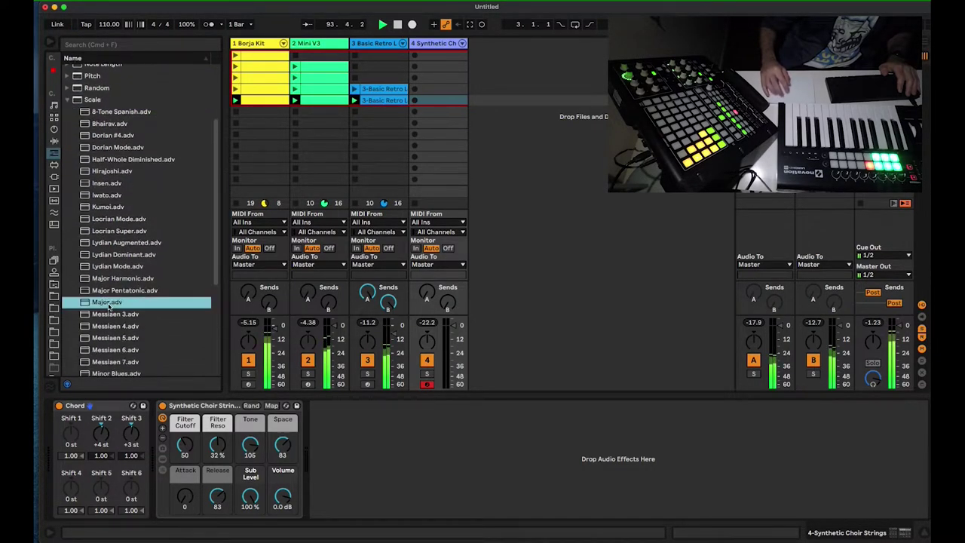
{"action": "left_click_drag", "start_coordinate": [108, 302], "coordinate": [260, 431]}
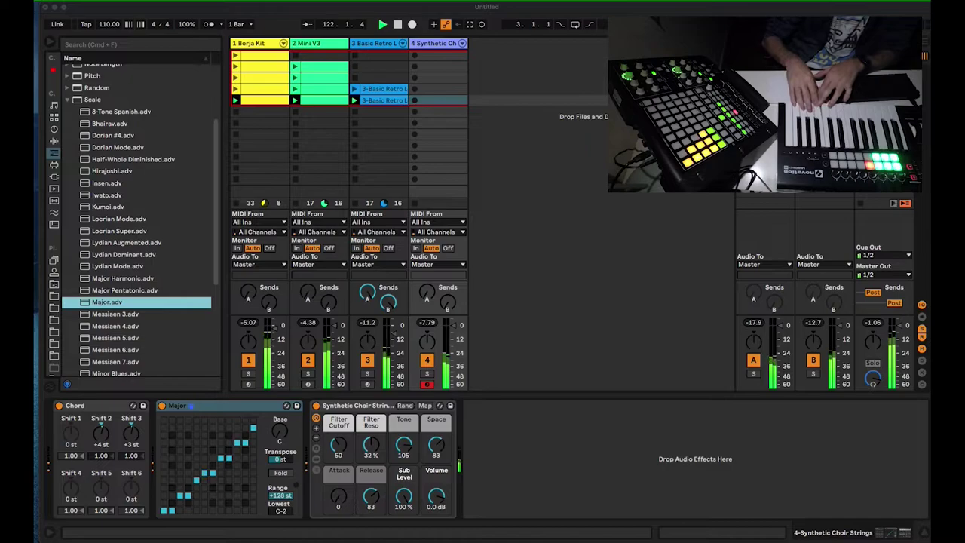
{"action": "double_click", "coordinate": [380, 102]}
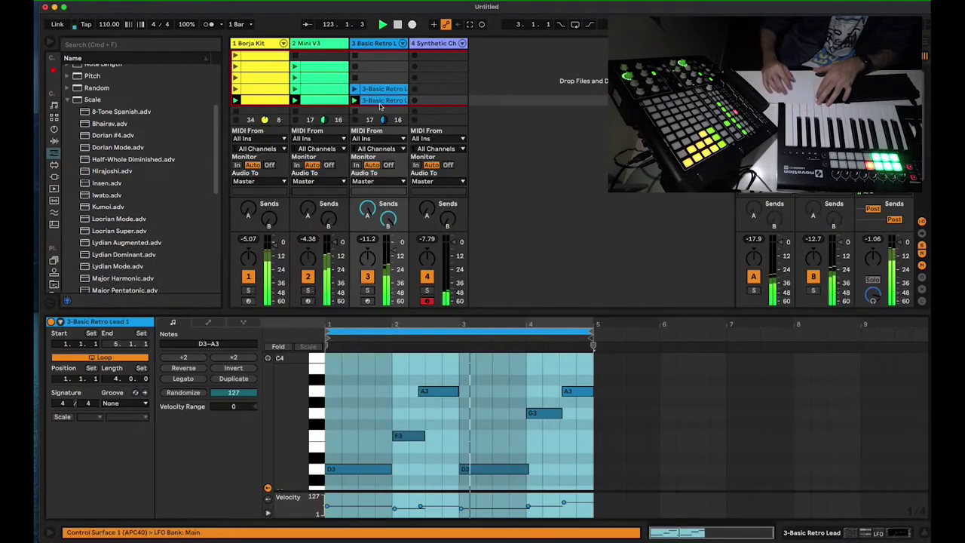
{"action": "left_click", "coordinate": [324, 100]}
{"action": "left_click", "coordinate": [381, 100]}
{"action": "left_click", "coordinate": [441, 100]}
{"action": "double_click", "coordinate": [438, 101]}
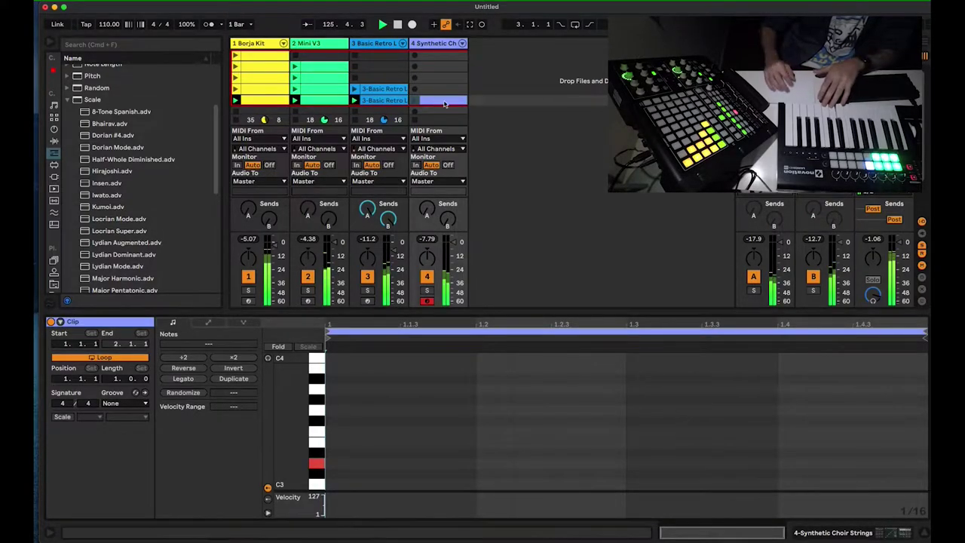
{"action": "key", "text": "Delete"}
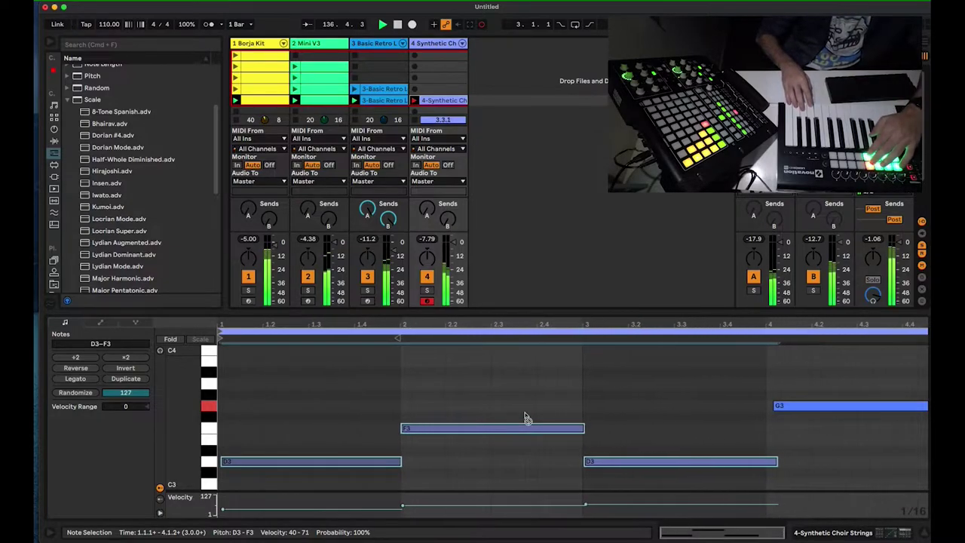
Step: Deselect the notes in the recorded Synthetic Choir Strings clip and solo its track
{"action": "left_click", "coordinate": [423, 349]}
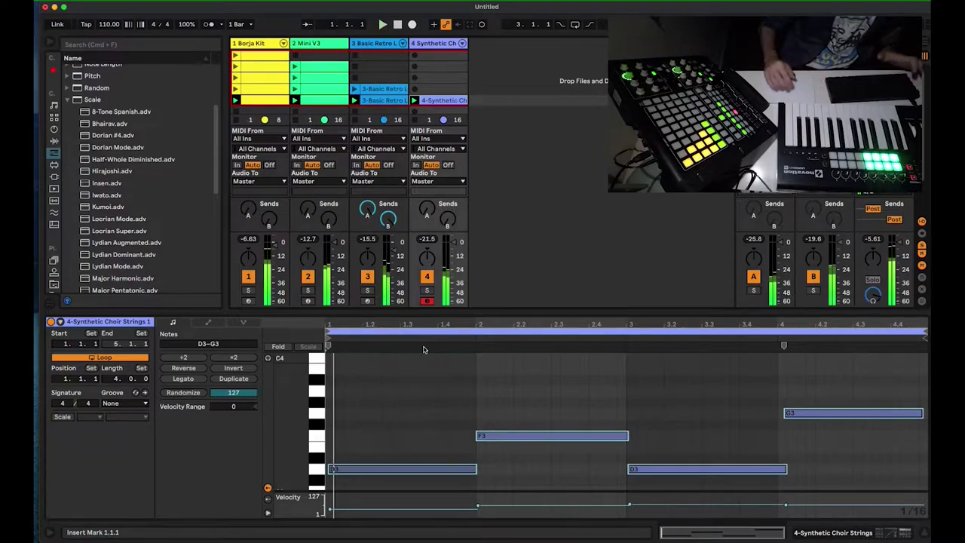
{"action": "left_click", "coordinate": [417, 484]}
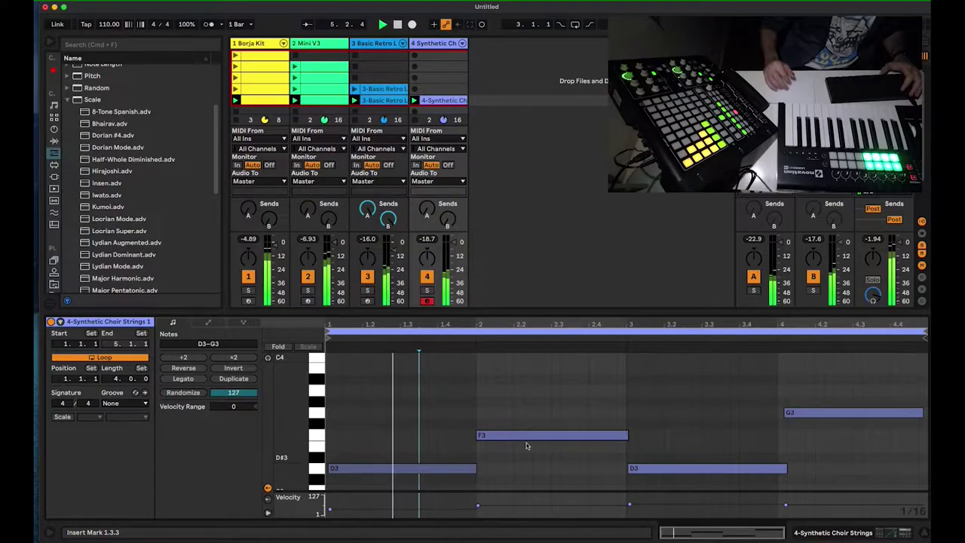
{"action": "left_click", "coordinate": [427, 291]}
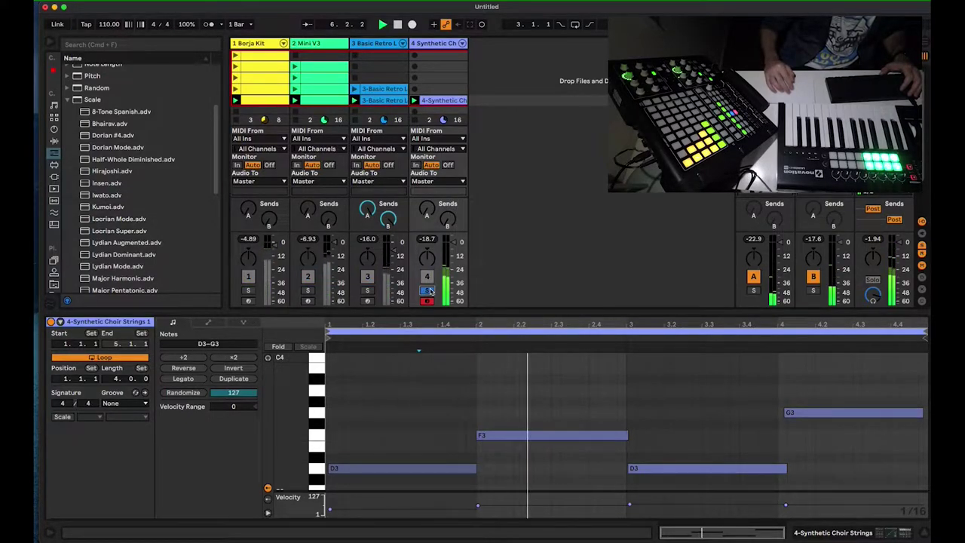
Step: Unsolo the Synthetic Choir Strings track and raise the velocities of all notes in its clip to between 50 and 90
{"action": "left_click", "coordinate": [426, 290]}
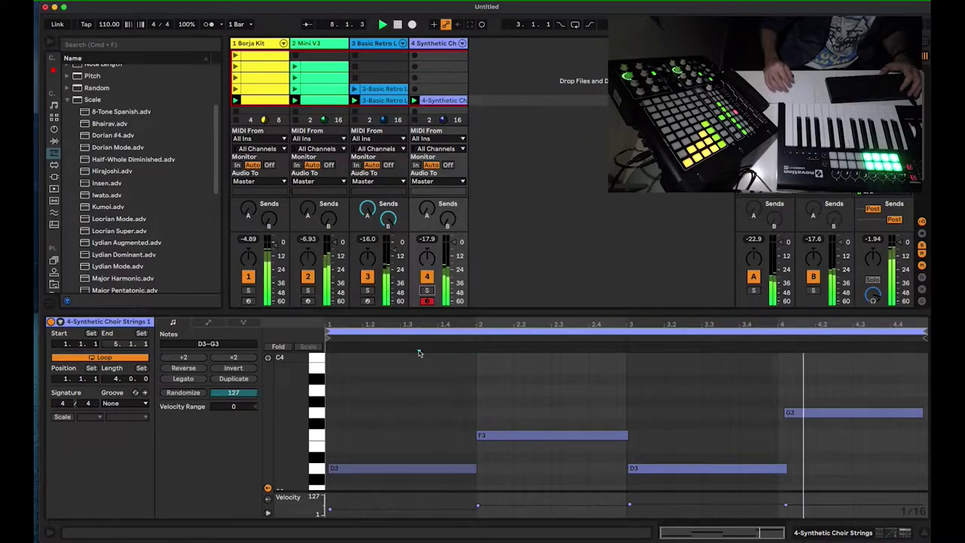
{"action": "left_click_drag", "start_coordinate": [362, 491], "coordinate": [362, 457]}
{"action": "key", "text": "super+a"}
{"action": "left_click_drag", "start_coordinate": [498, 487], "coordinate": [498, 477]}
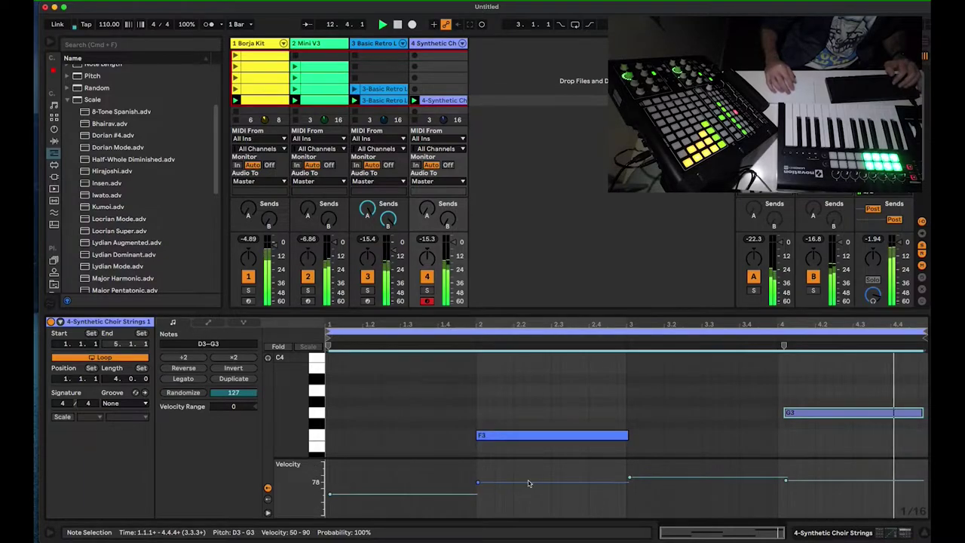
Step: Raise only the first D3 note's velocity to 71 in the Synthetic Choir Strings clip and deselect the note
{"action": "left_click", "coordinate": [465, 475]}
{"action": "left_click", "coordinate": [448, 491]}
{"action": "left_click_drag", "start_coordinate": [450, 491], "coordinate": [450, 485]}
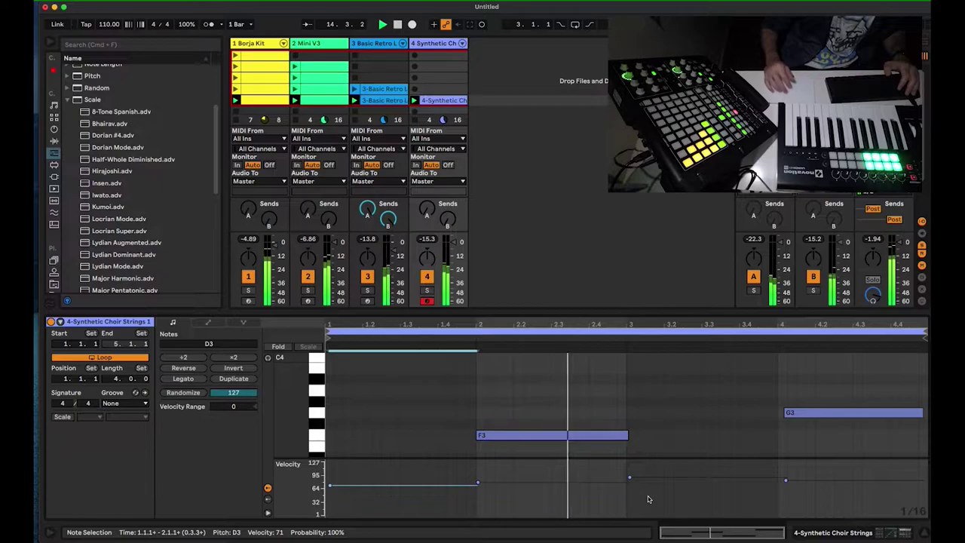
{"action": "left_click_drag", "start_coordinate": [689, 457], "coordinate": [688, 483]}
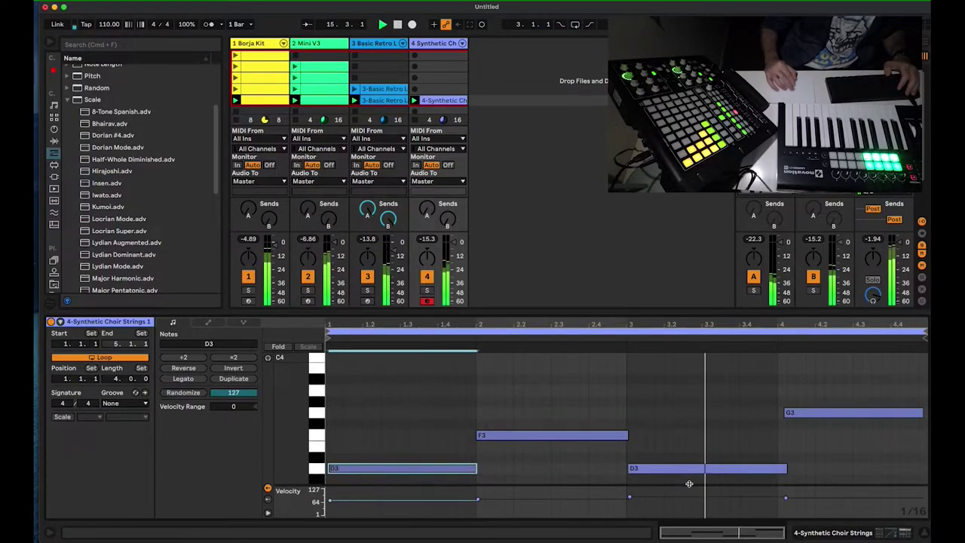
{"action": "left_click", "coordinate": [655, 448]}
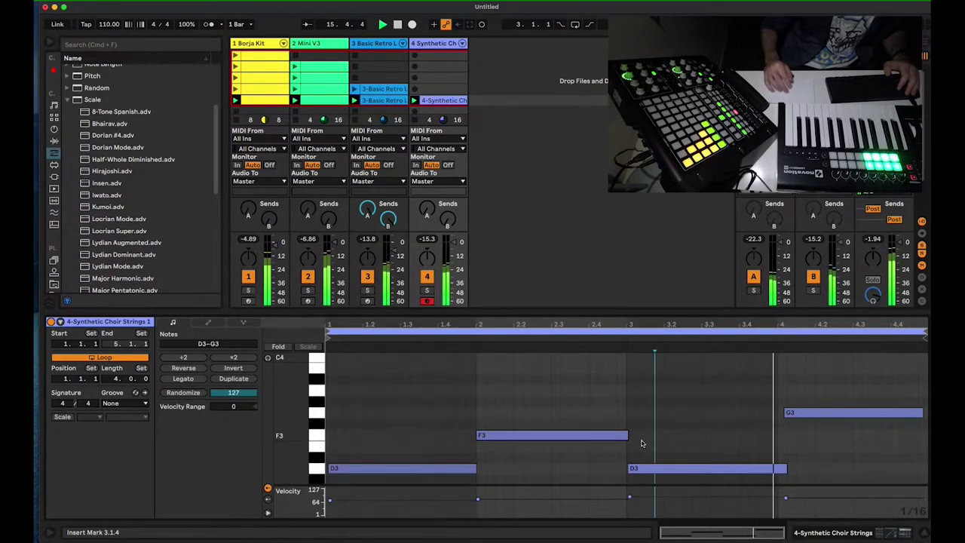
Step: Transpose the last chord note to A3, stretch it from 3.4.3 to the clip's end, and shorten the preceding D3 to meet it
{"action": "left_click", "coordinate": [797, 411]}
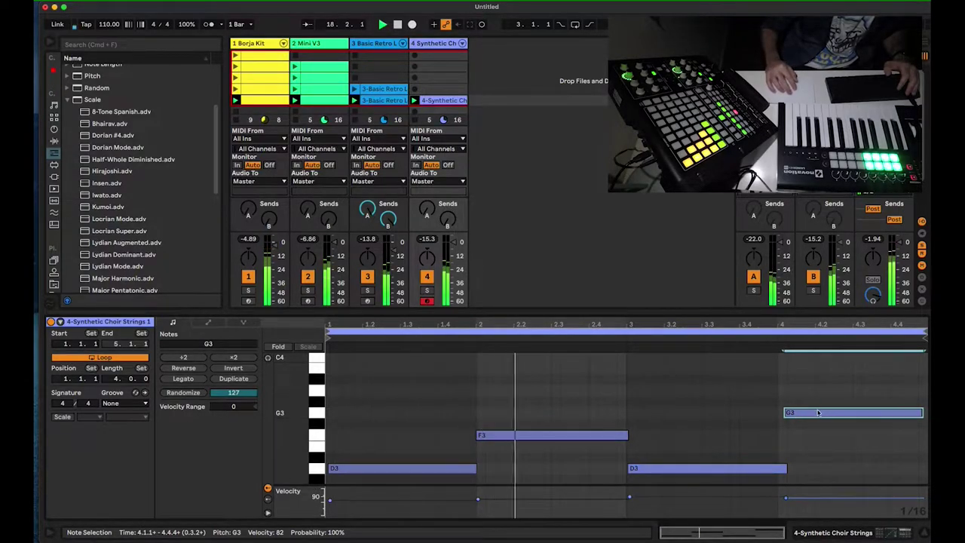
{"action": "left_click_drag", "start_coordinate": [818, 412], "coordinate": [808, 393]}
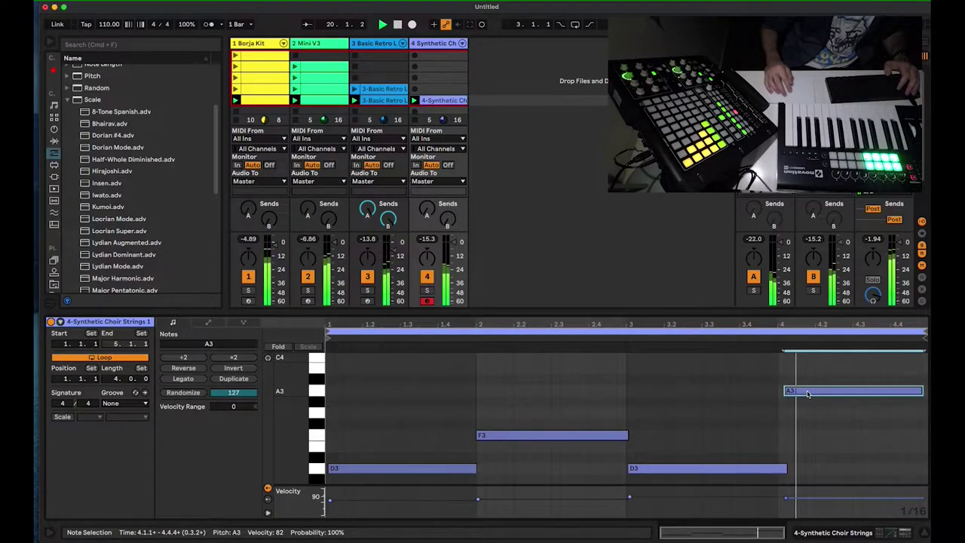
{"action": "left_click_drag", "start_coordinate": [805, 393], "coordinate": [778, 396]}
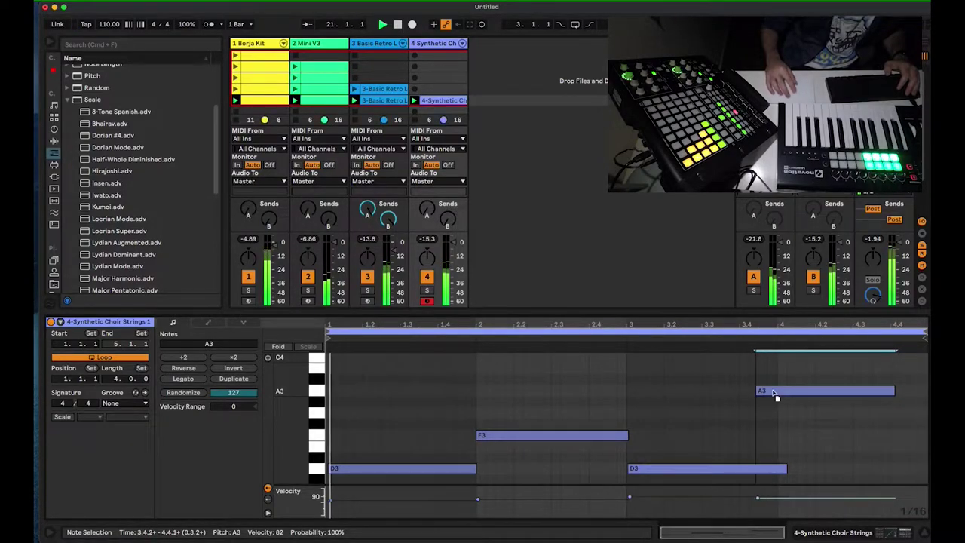
{"action": "left_click_drag", "start_coordinate": [787, 468], "coordinate": [759, 468]}
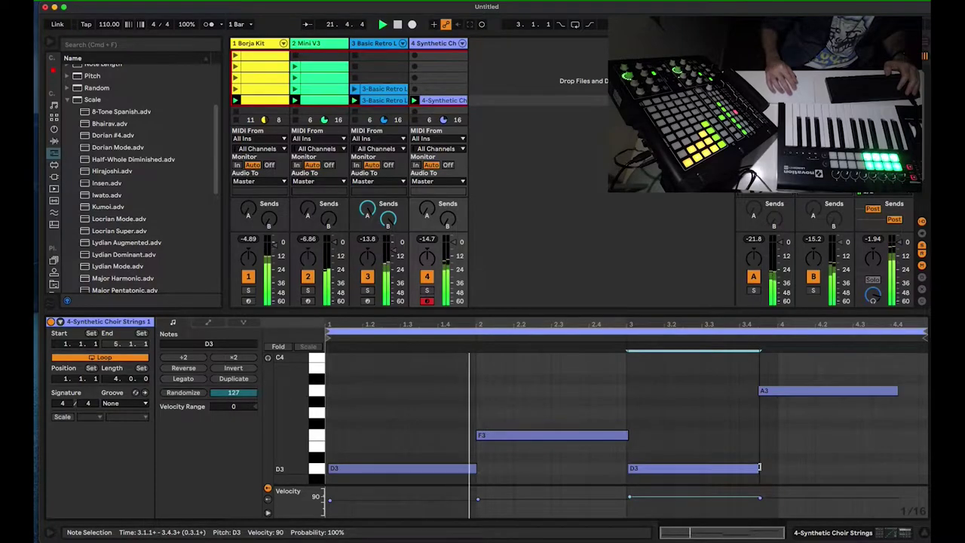
{"action": "left_click_drag", "start_coordinate": [896, 390], "coordinate": [926, 390]}
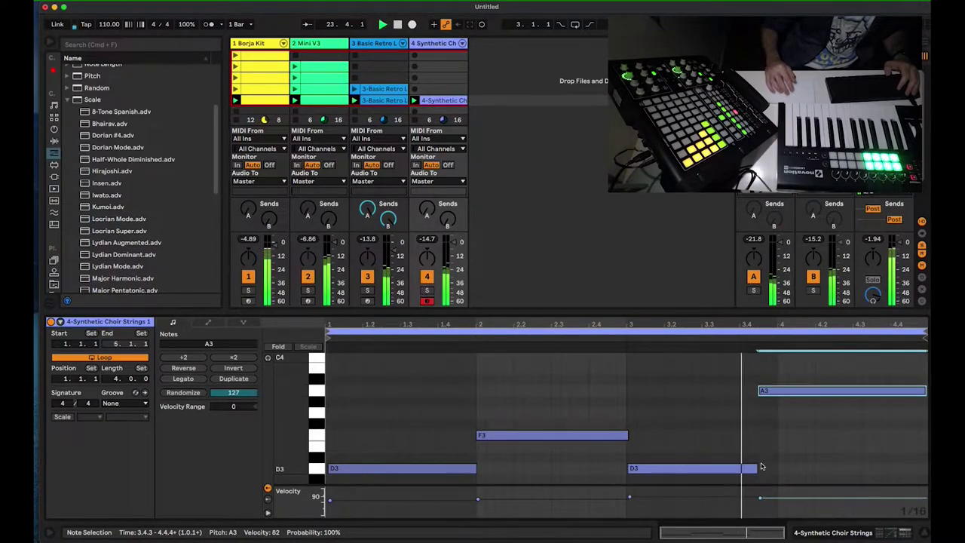
{"action": "left_click_drag", "start_coordinate": [760, 468], "coordinate": [761, 469]}
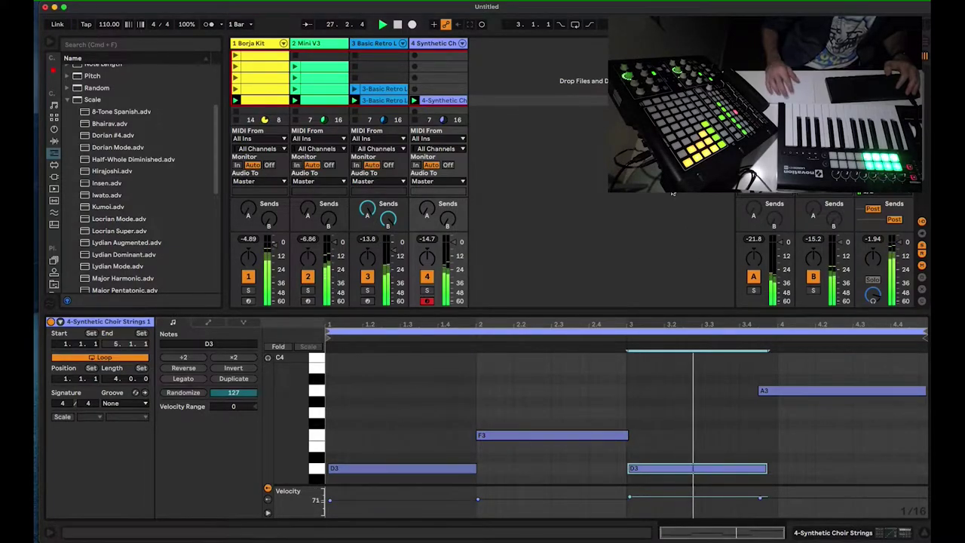
Step: Duplicate the last scene, unfold the Borja Kit's chains, and open the Clap Mate chain's device view
{"action": "left_click", "coordinate": [883, 100]}
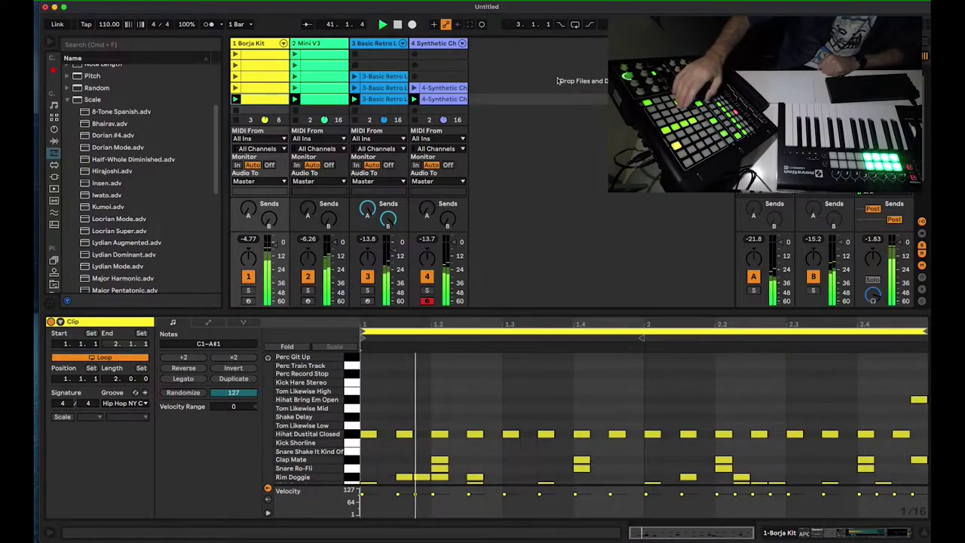
{"action": "left_click", "coordinate": [283, 44]}
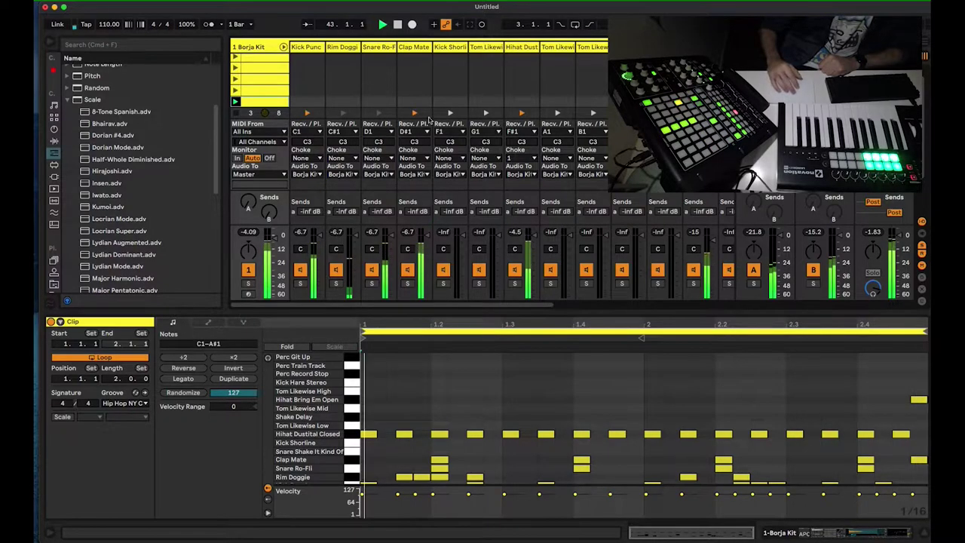
{"action": "left_click", "coordinate": [412, 47]}
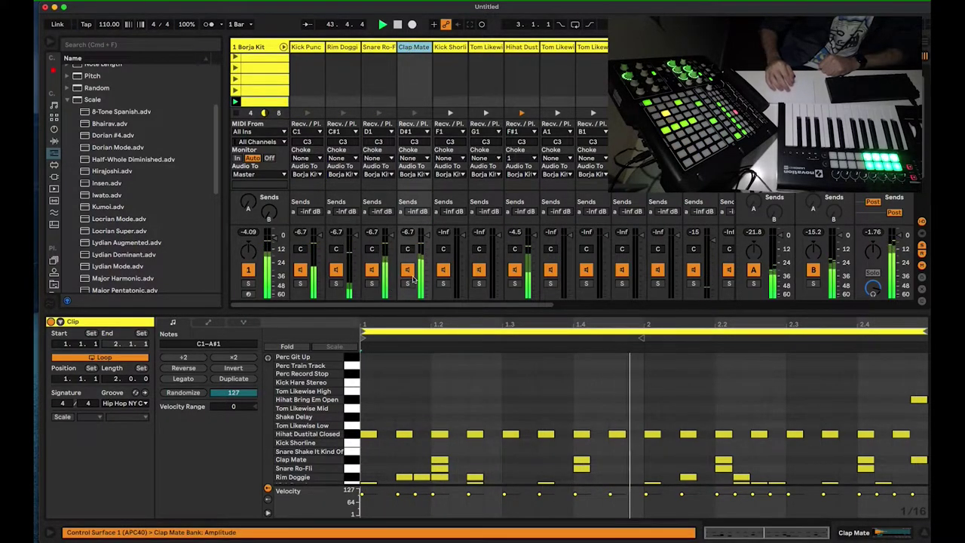
{"action": "left_click", "coordinate": [426, 244]}
{"action": "left_click", "coordinate": [413, 50]}
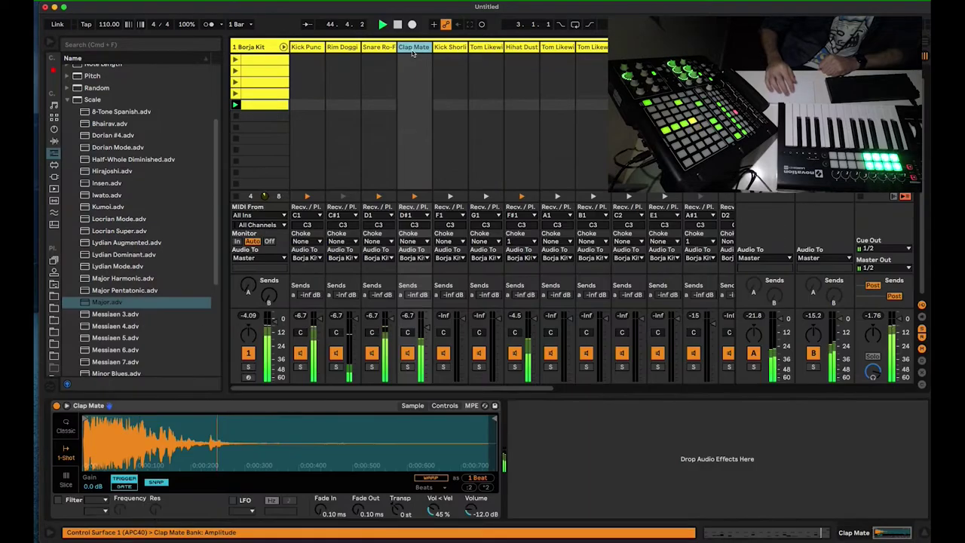
Step: Add a Reverb to the Clap Mate chain with Hi Cut off and a 1.68 s decay time, and fold the Borja Kit
{"action": "left_click", "coordinate": [55, 140]}
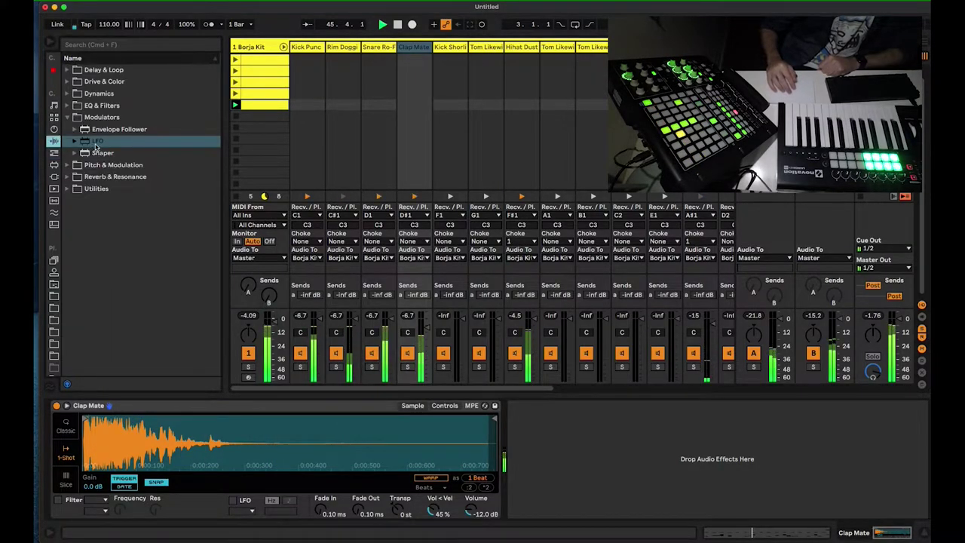
{"action": "left_click", "coordinate": [67, 189]}
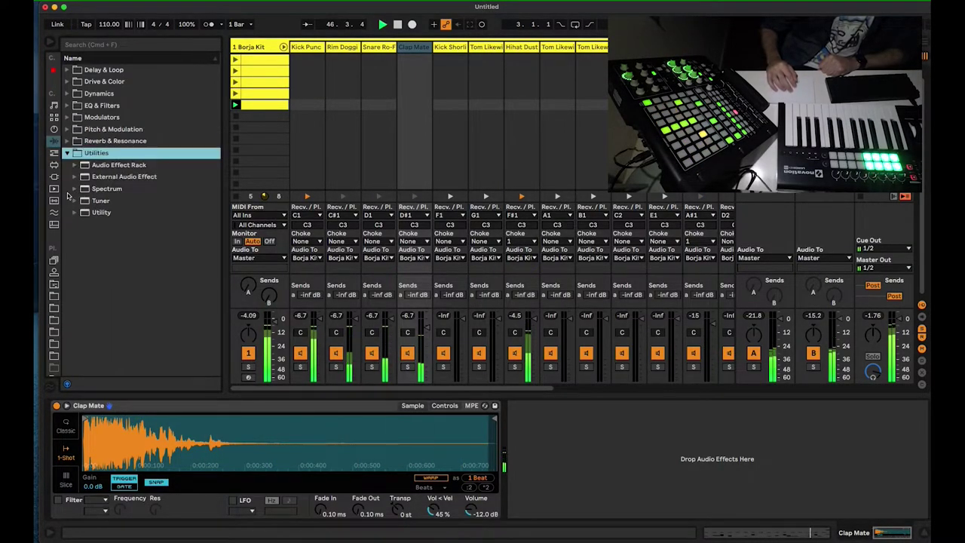
{"action": "left_click", "coordinate": [68, 142]}
{"action": "left_click_drag", "start_coordinate": [102, 189], "coordinate": [568, 444]}
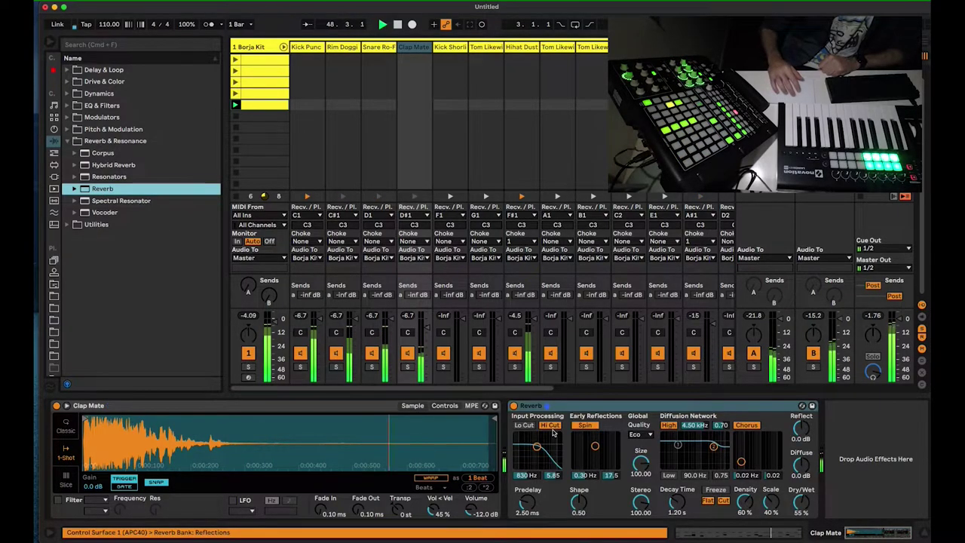
{"action": "left_click", "coordinate": [551, 426]}
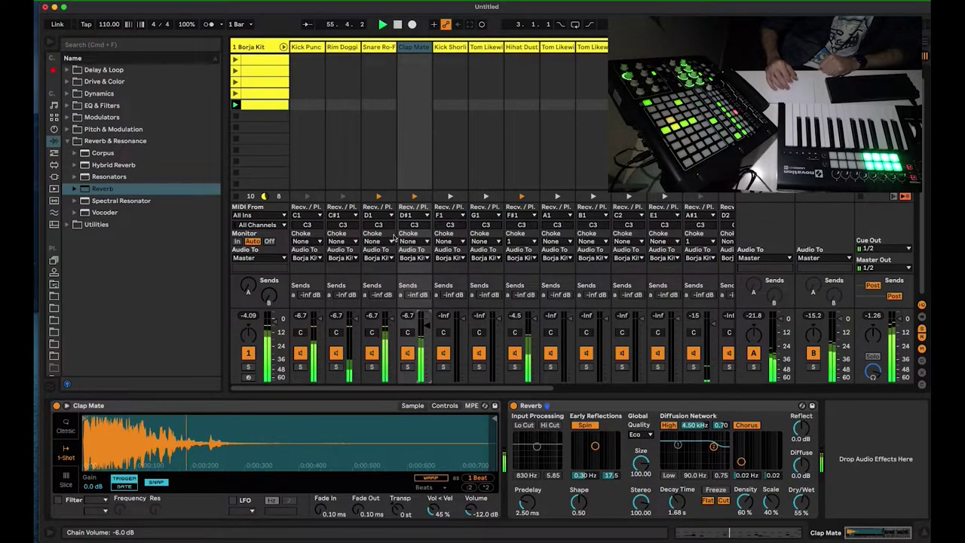
{"action": "left_click", "coordinate": [284, 46]}
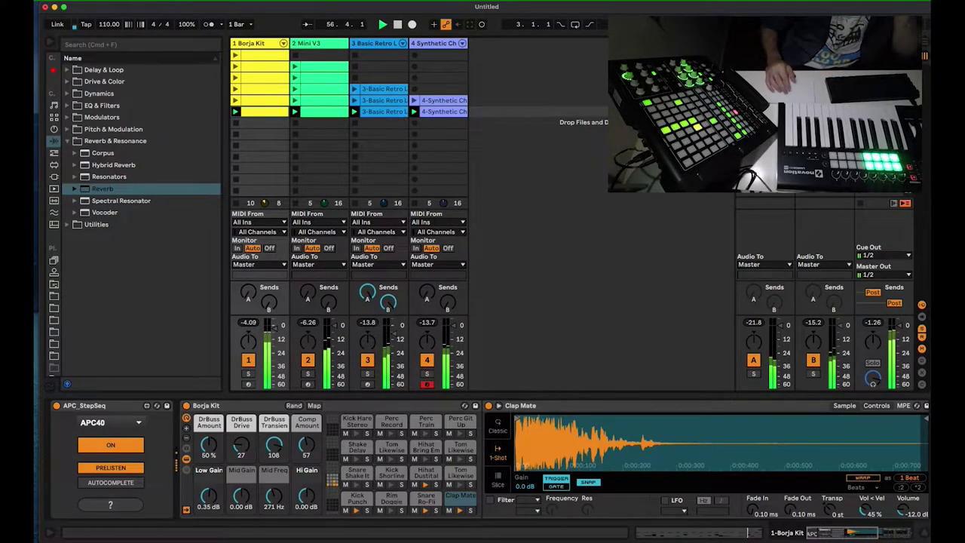
Step: Insert a MIDI track after Synthetic Choir Strings and fill the last Borja Kit clip's Hihat Dustital Closed row with sixteenth notes
{"action": "left_click", "coordinate": [427, 45]}
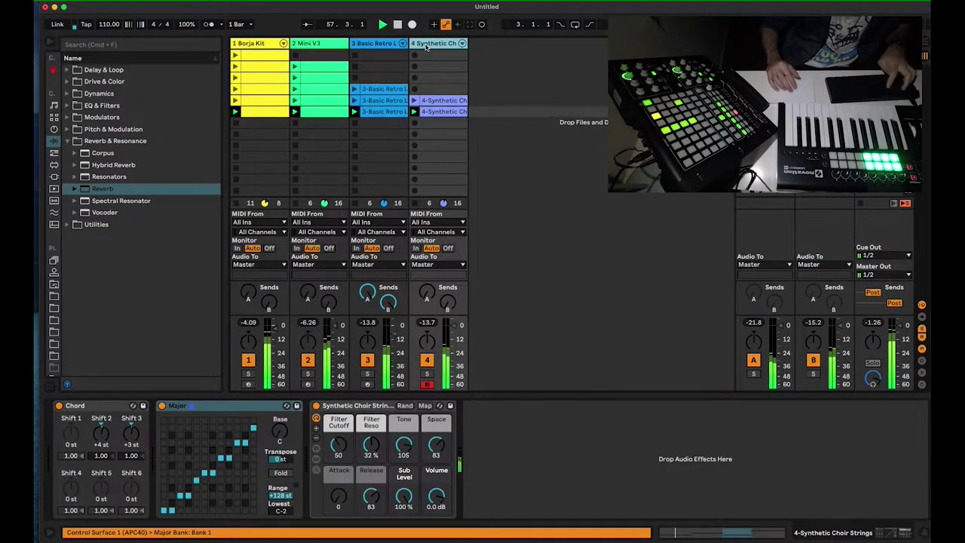
{"action": "key", "text": "super+shift+t"}
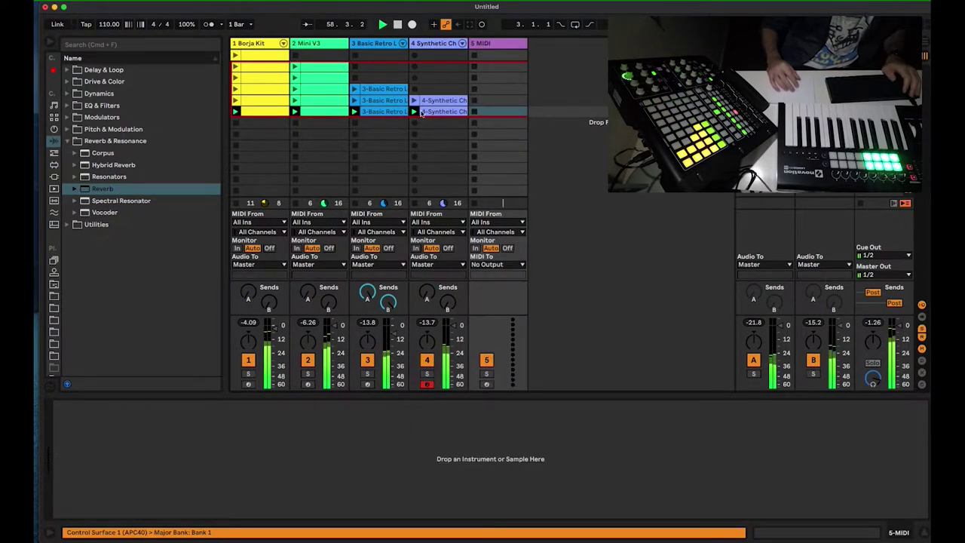
{"action": "left_click", "coordinate": [264, 112]}
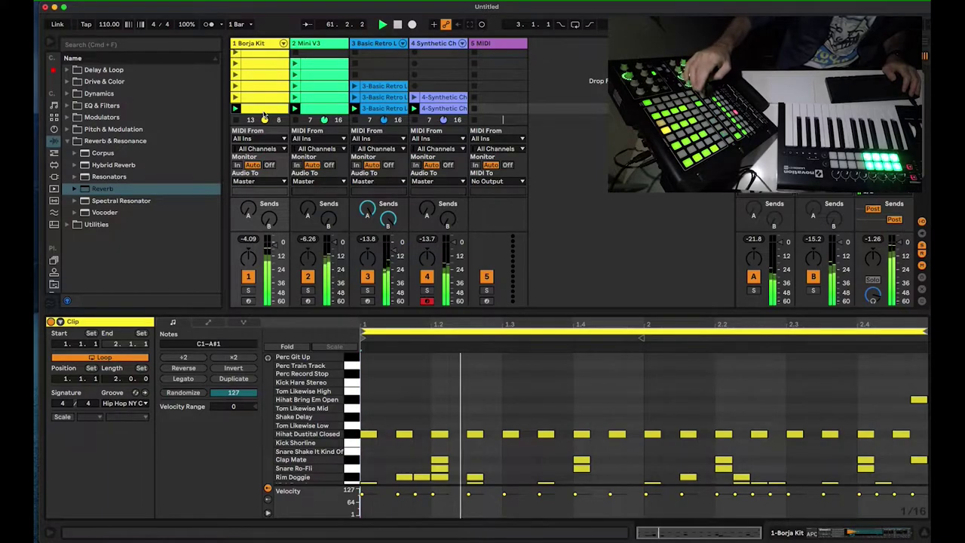
{"action": "key", "text": "super+a"}
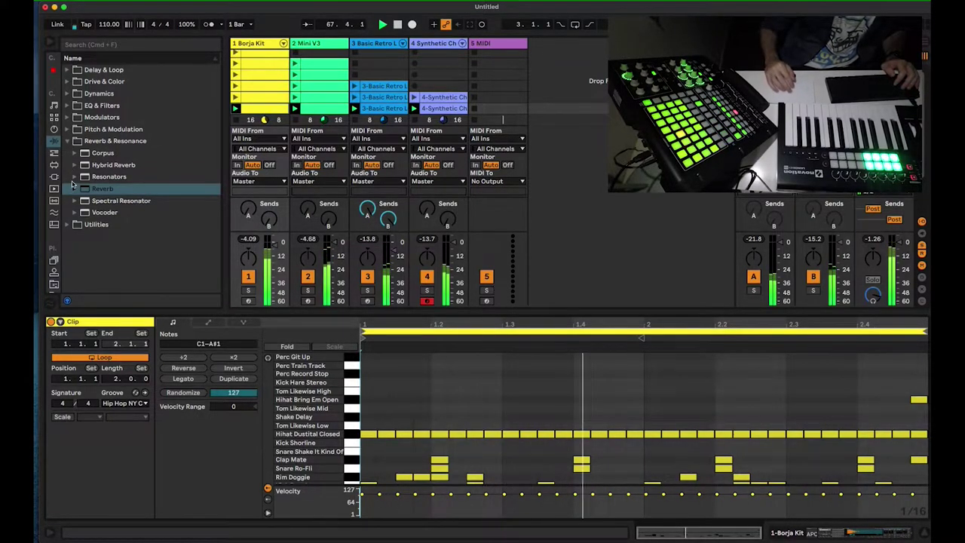
Step: Load the Portamento Female Pure preset from the Voices sounds onto the new MIDI track
{"action": "left_click", "coordinate": [53, 105]}
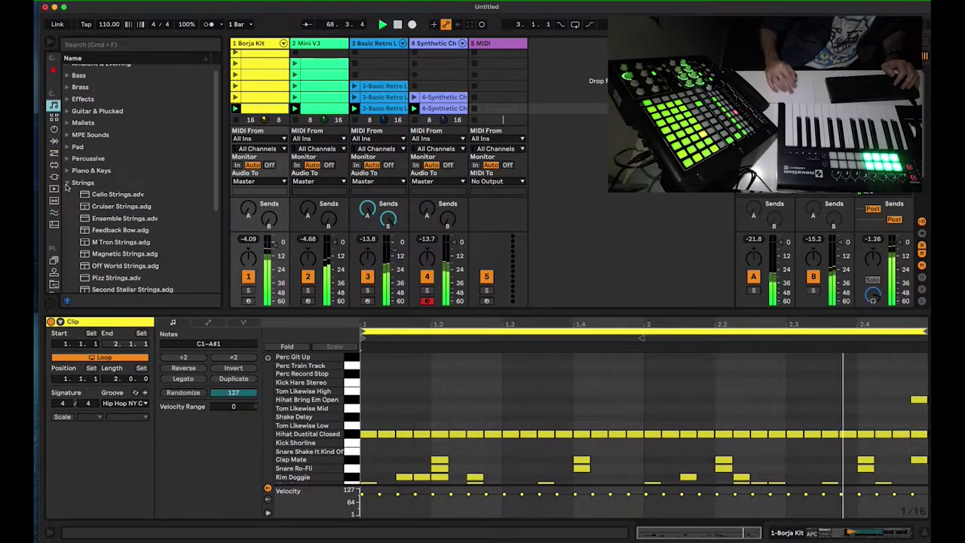
{"action": "key", "text": "Left"}
{"action": "left_click", "coordinate": [67, 248]}
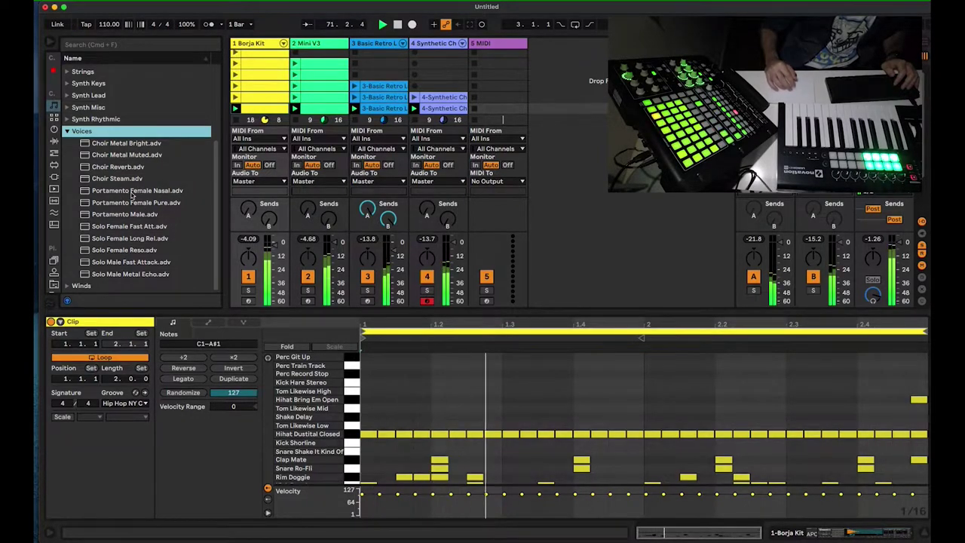
{"action": "left_click", "coordinate": [131, 203]}
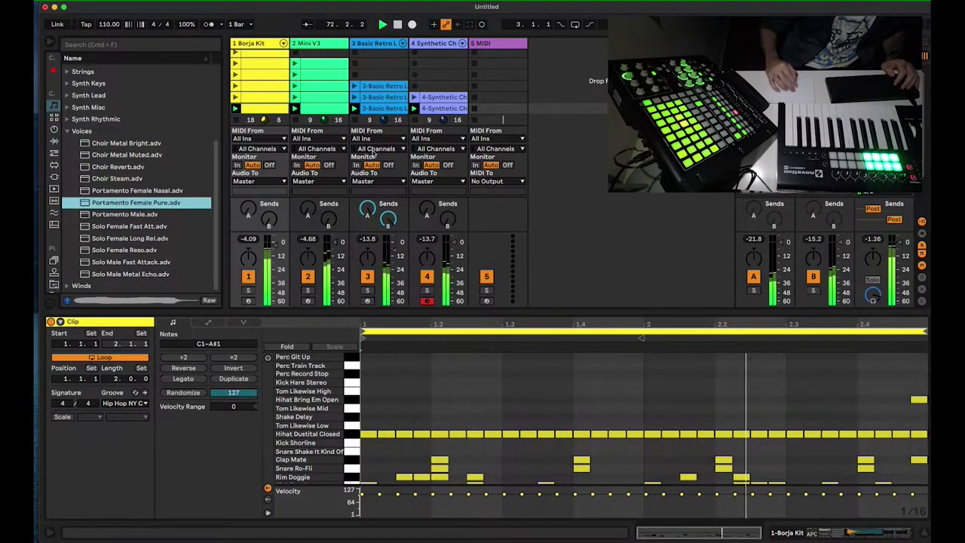
{"action": "left_click_drag", "start_coordinate": [131, 205], "coordinate": [505, 89]}
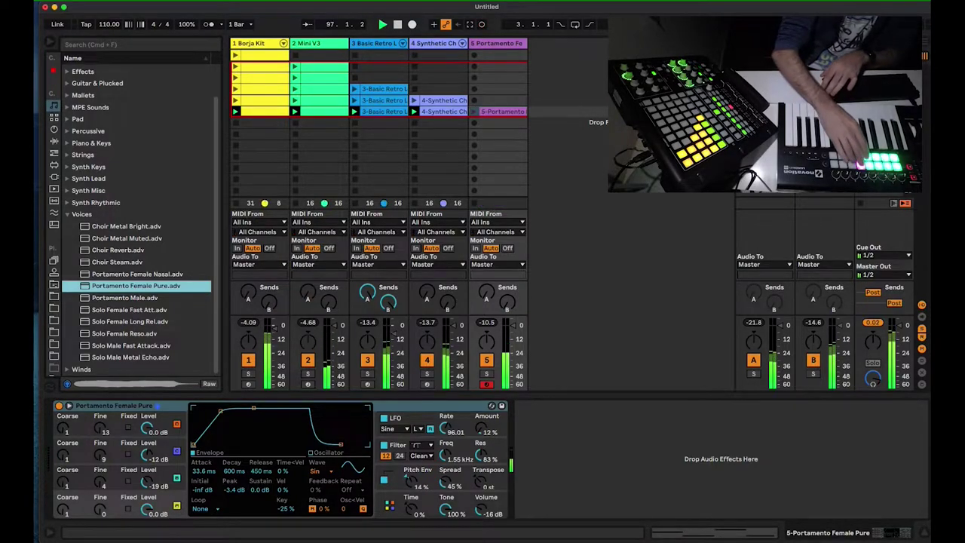
Step: In the recorded Portamento Female Pure clip, lengthen the F3 note to 2.2.3 and start the following D3 note there
{"action": "left_click", "coordinate": [511, 111]}
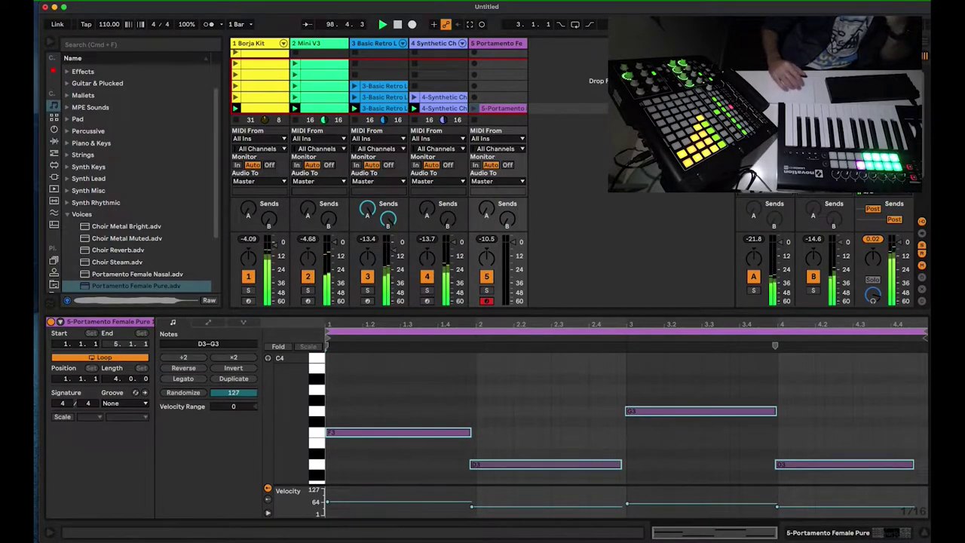
{"action": "left_click", "coordinate": [478, 376]}
{"action": "left_click", "coordinate": [381, 445]}
{"action": "left_click_drag", "start_coordinate": [469, 431], "coordinate": [532, 433]}
{"action": "left_click", "coordinate": [472, 464]}
{"action": "left_click_drag", "start_coordinate": [471, 465], "coordinate": [532, 465]}
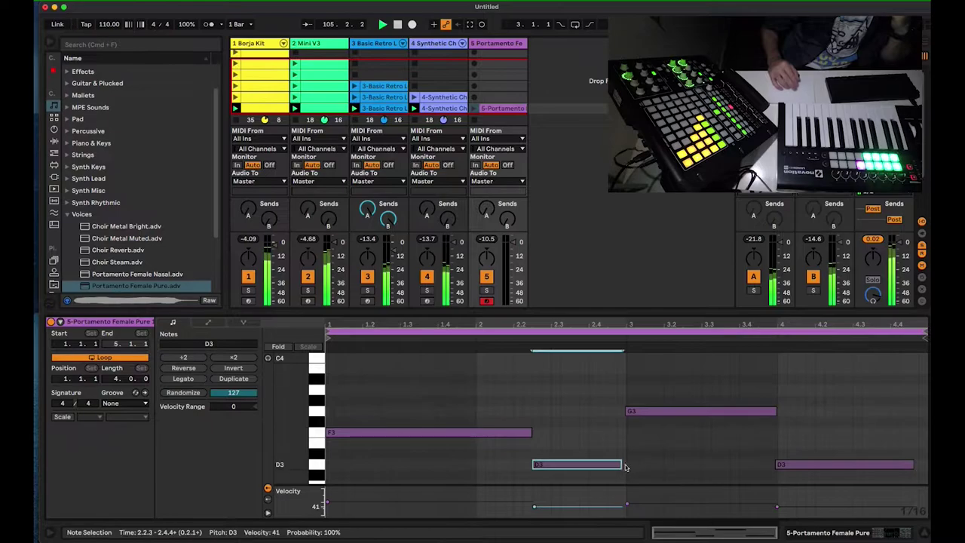
Step: Extend the first D3 note into bar 3 and move the G3 note's start to about 3.2.4, directly after it
{"action": "left_click_drag", "start_coordinate": [622, 464], "coordinate": [697, 463]}
{"action": "left_click", "coordinate": [627, 412]}
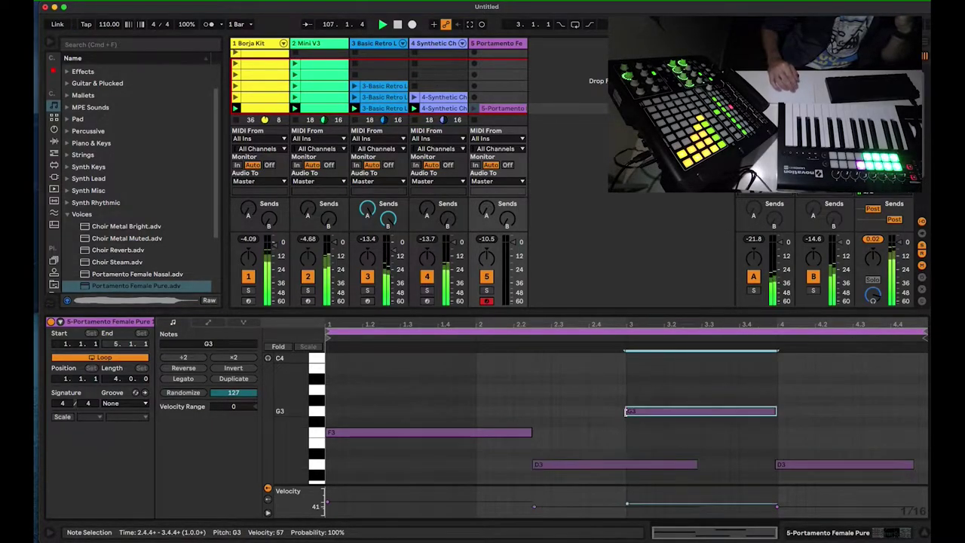
{"action": "left_click_drag", "start_coordinate": [629, 411], "coordinate": [701, 413]}
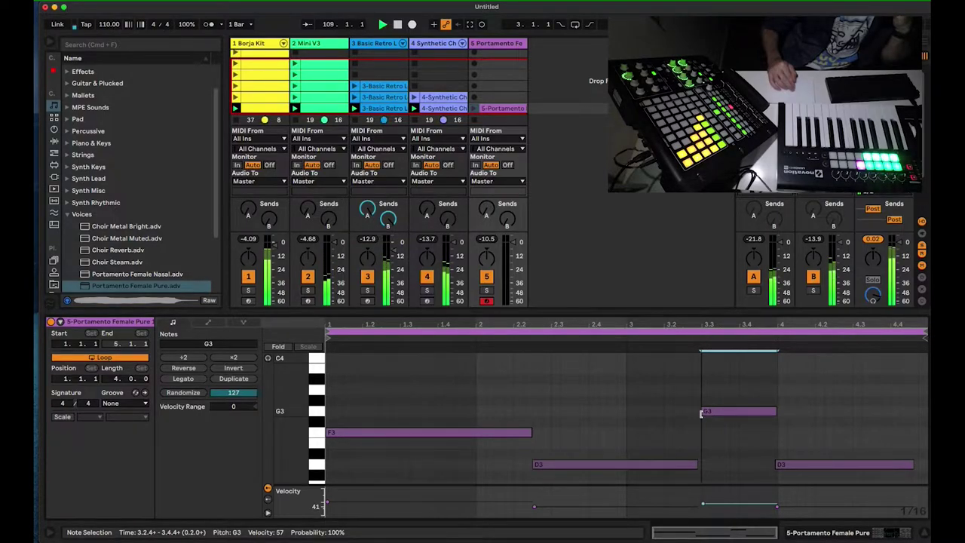
{"action": "left_click_drag", "start_coordinate": [701, 414], "coordinate": [701, 414]}
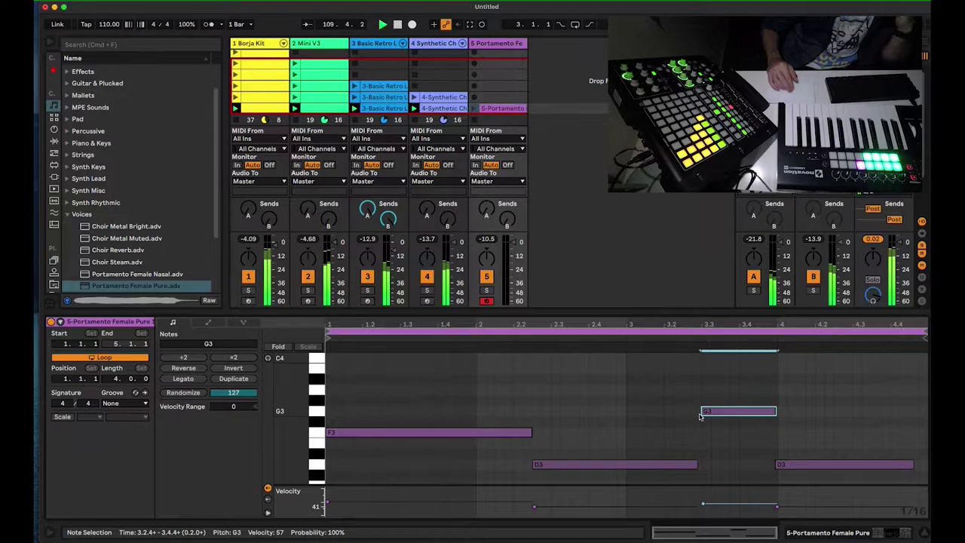
{"action": "left_click", "coordinate": [737, 474]}
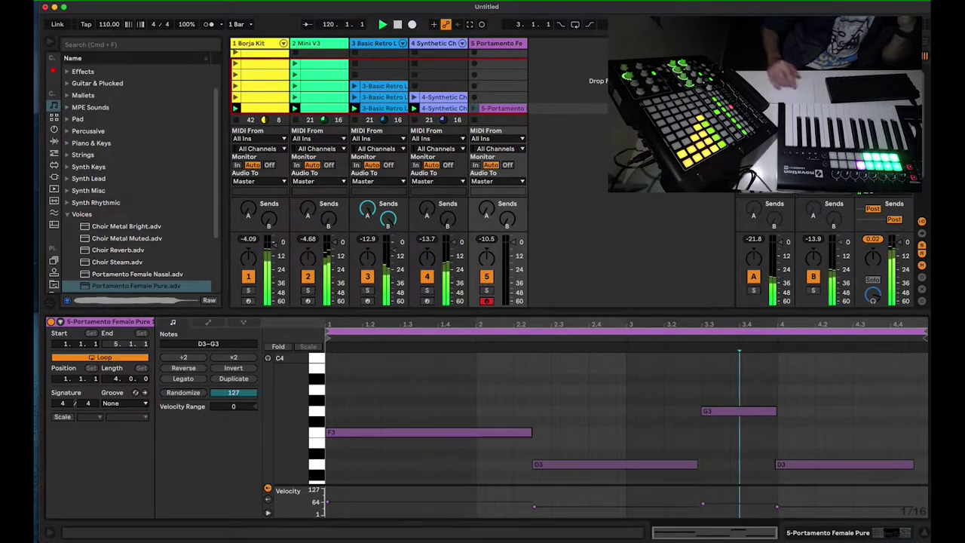
{"action": "left_click", "coordinate": [494, 465]}
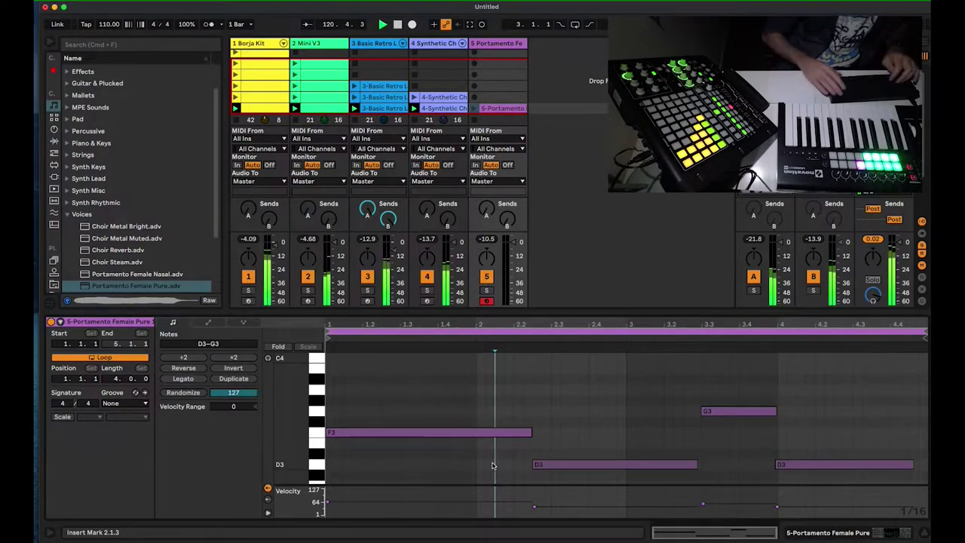
Step: Clear all notes from the recorded Portamento Female Pure clip and delete the clip from its slot
{"action": "key", "text": "super+a"}
{"action": "key", "text": "BackSpace"}
{"action": "left_click", "coordinate": [485, 108]}
{"action": "left_click", "coordinate": [485, 108]}
{"action": "key", "text": "Delete"}
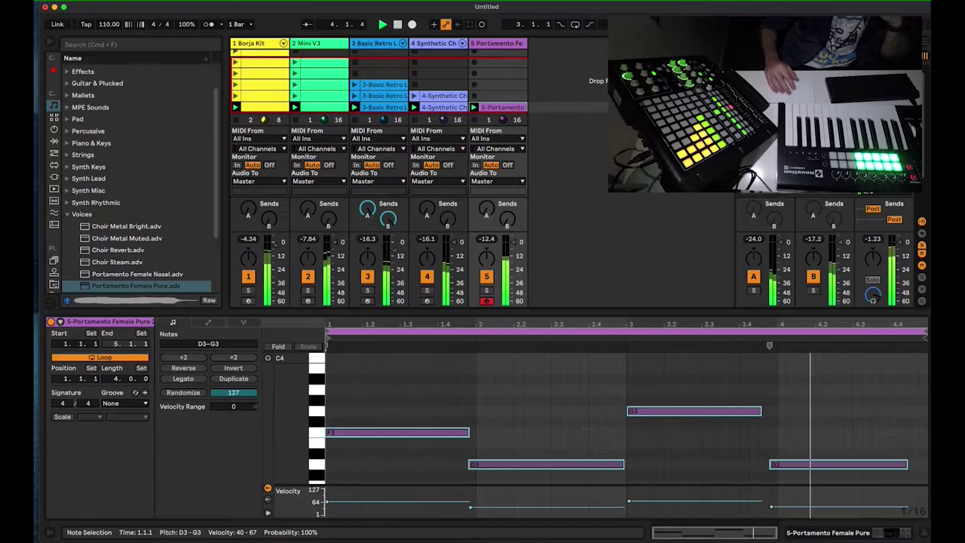
Step: In the new Portamento Female Pure clip, move the last D3 note's start to 3.4.3, directly after the G3 note
{"action": "left_click", "coordinate": [750, 458]}
{"action": "left_click_drag", "start_coordinate": [770, 461], "coordinate": [760, 465]}
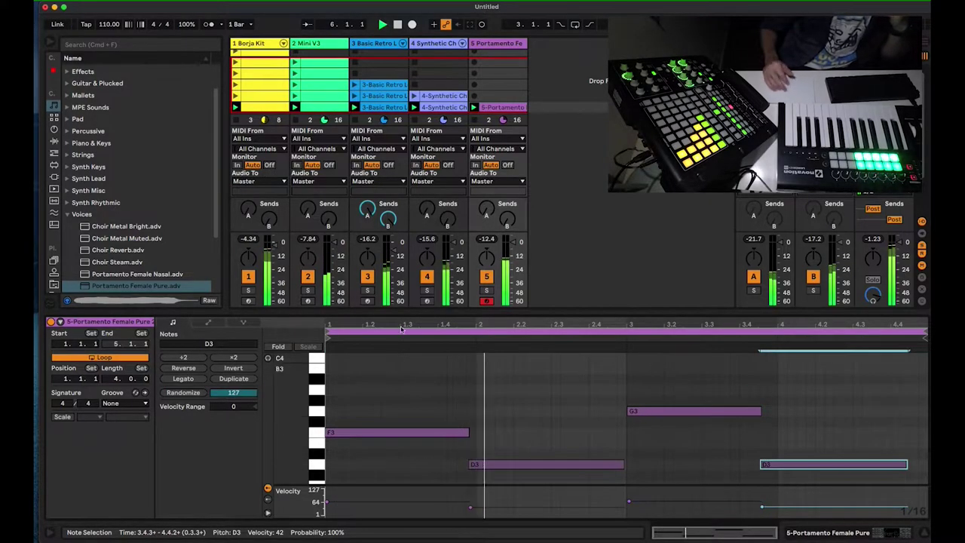
Step: Show the Portamento Female Pure track's devices and add an EQ Eight after the instrument
{"action": "key", "text": "shift+Tab"}
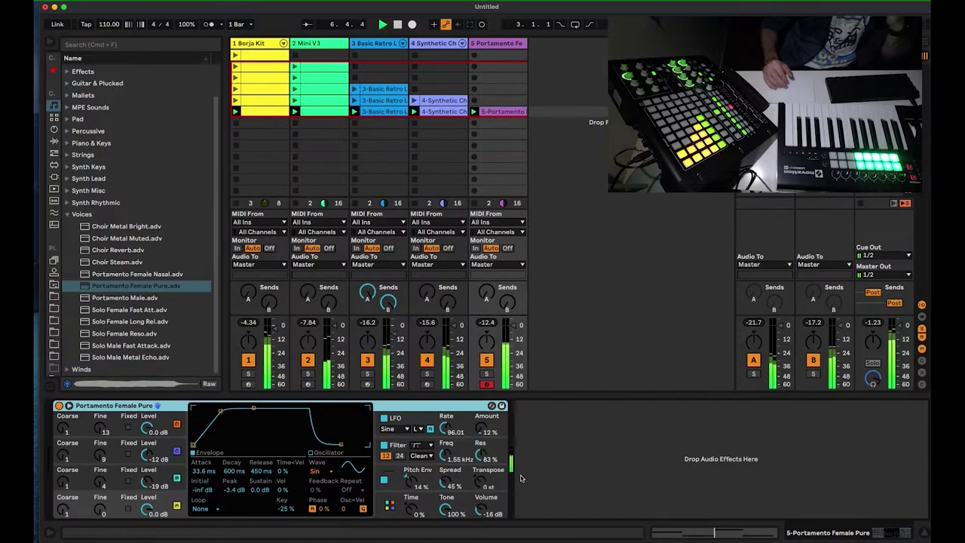
{"action": "left_click", "coordinate": [53, 154]}
{"action": "left_click", "coordinate": [67, 99]}
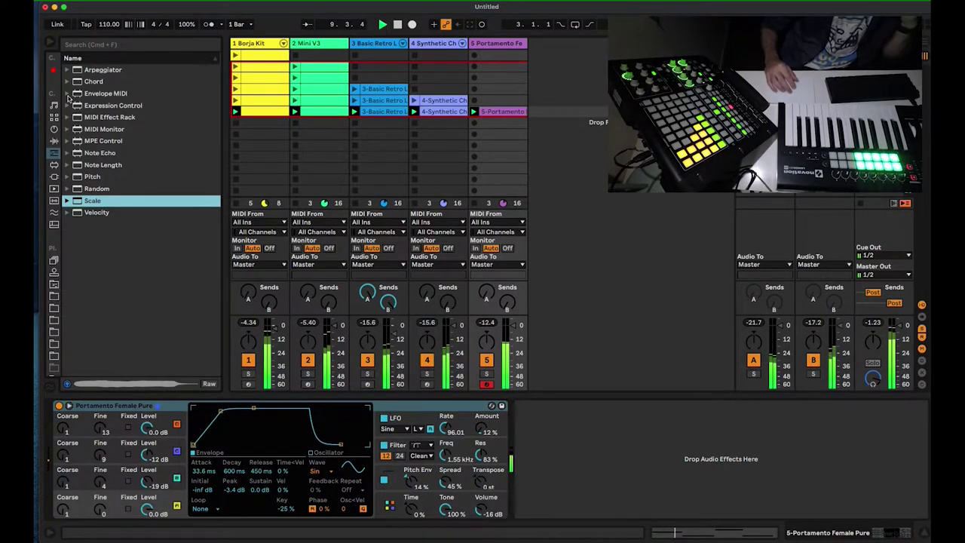
{"action": "left_click", "coordinate": [53, 165]}
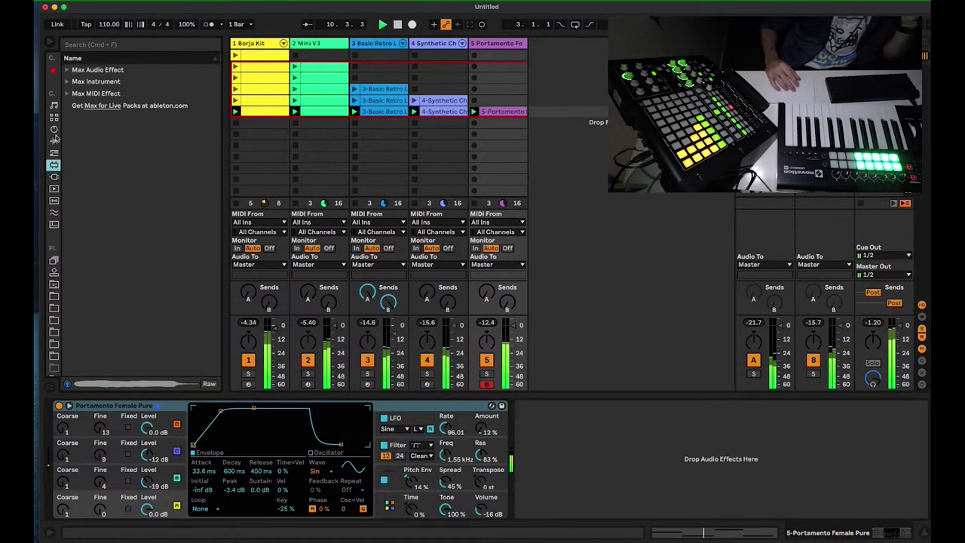
{"action": "left_click", "coordinate": [53, 132]}
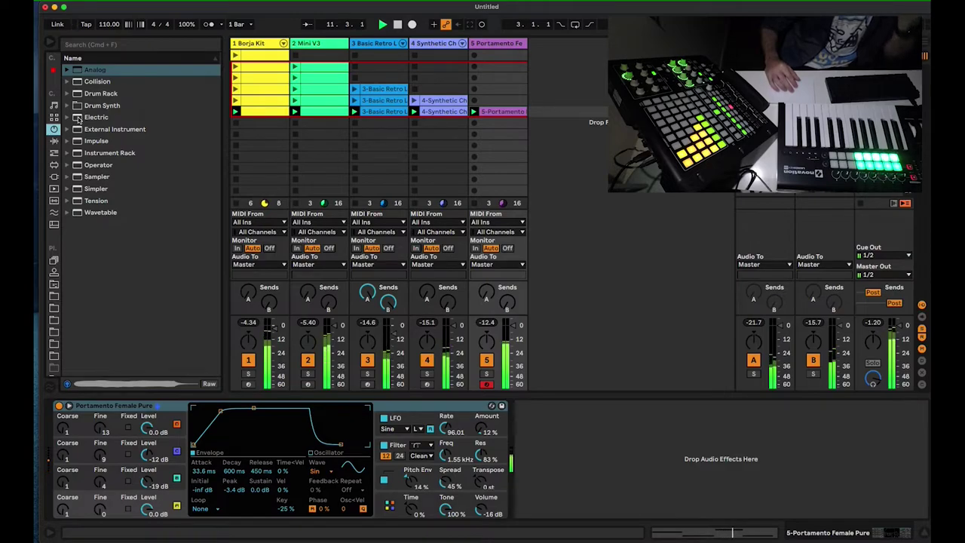
{"action": "left_click", "coordinate": [53, 141]}
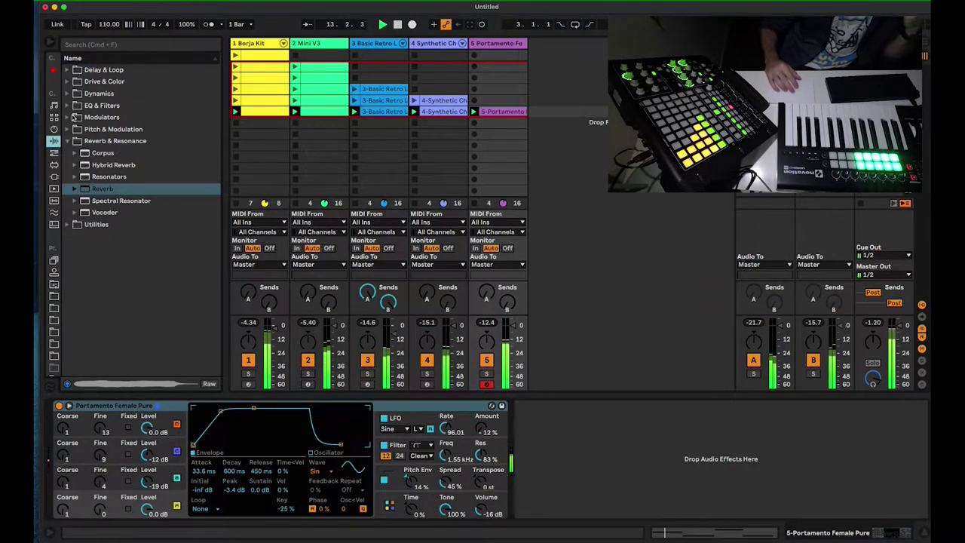
{"action": "left_click", "coordinate": [70, 109]}
{"action": "double_click", "coordinate": [104, 141]}
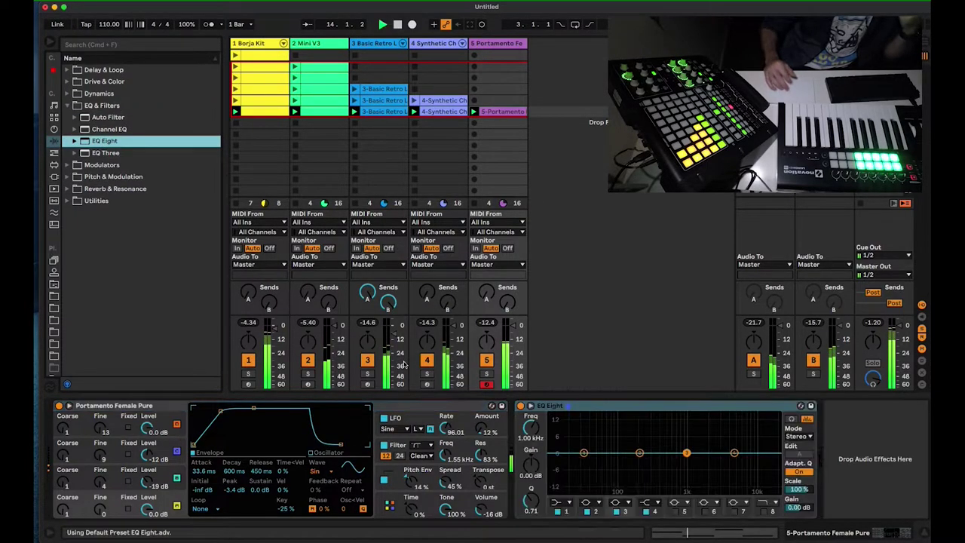
Step: Set band 1 of the EQ Eight to a low-cut filter at 141 Hz
{"action": "left_click", "coordinate": [556, 502]}
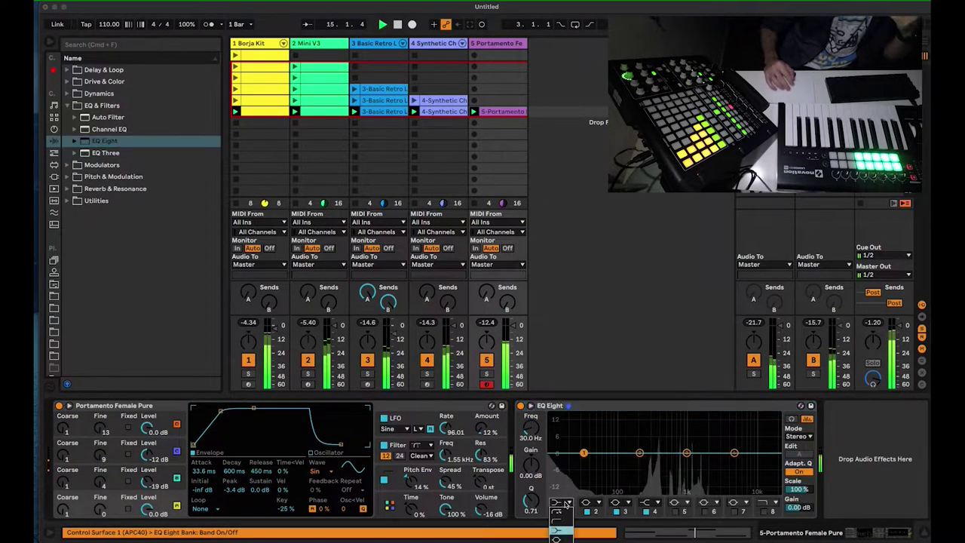
{"action": "left_click", "coordinate": [559, 521]}
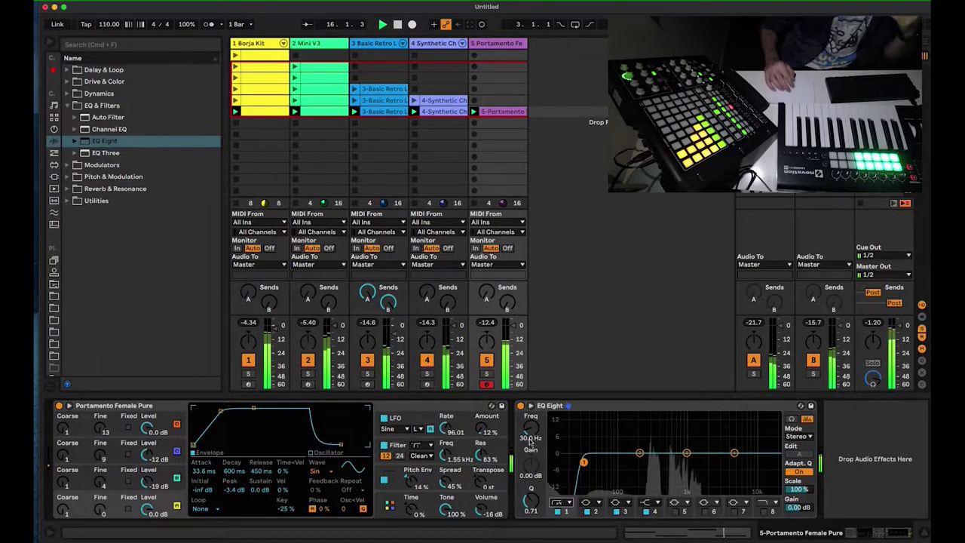
{"action": "left_click_drag", "start_coordinate": [530, 437], "coordinate": [531, 437]}
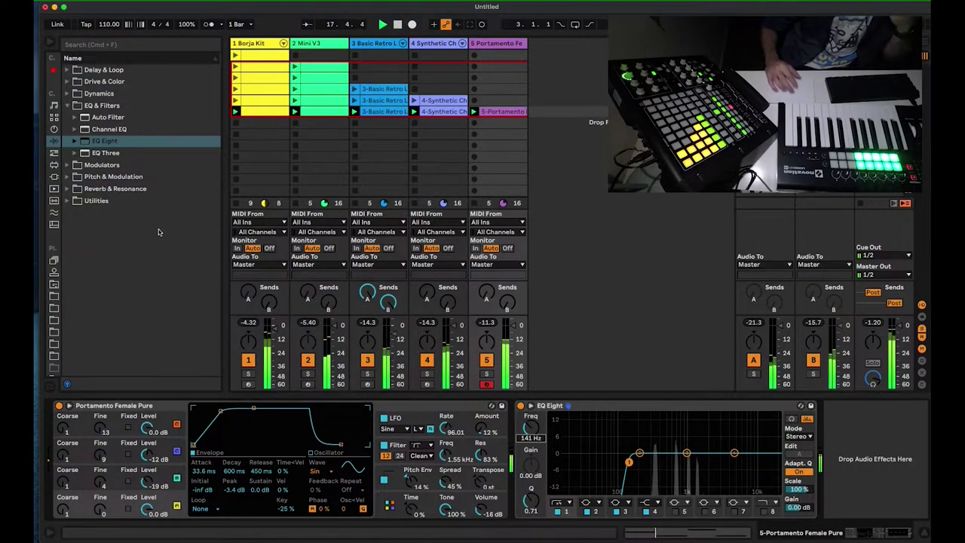
Step: Add a Gate after the EQ Eight and sidechain it from 1-Borja Kit, using Hihat Dustital Closed | Post FX
{"action": "left_click", "coordinate": [68, 93]}
{"action": "double_click", "coordinate": [99, 117]}
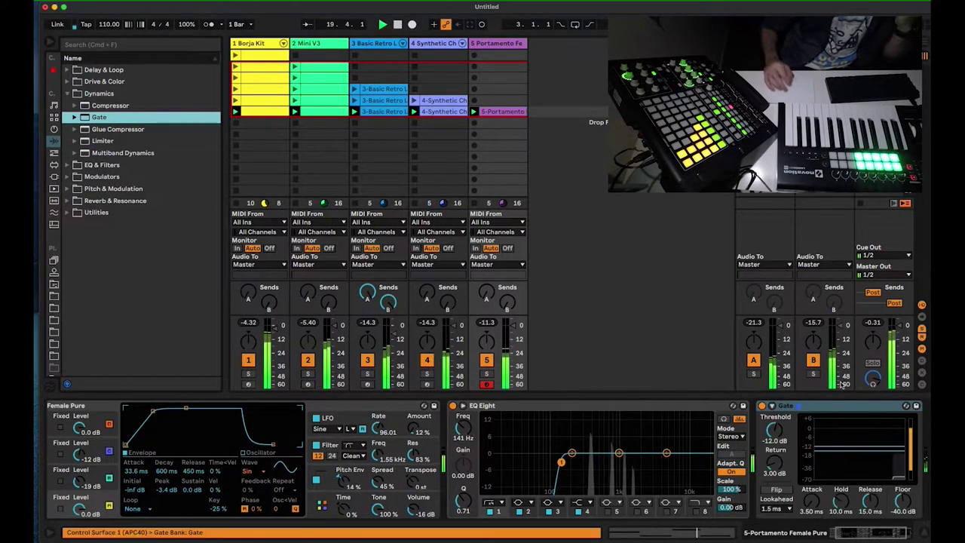
{"action": "left_click", "coordinate": [770, 407]}
{"action": "left_click", "coordinate": [784, 419]}
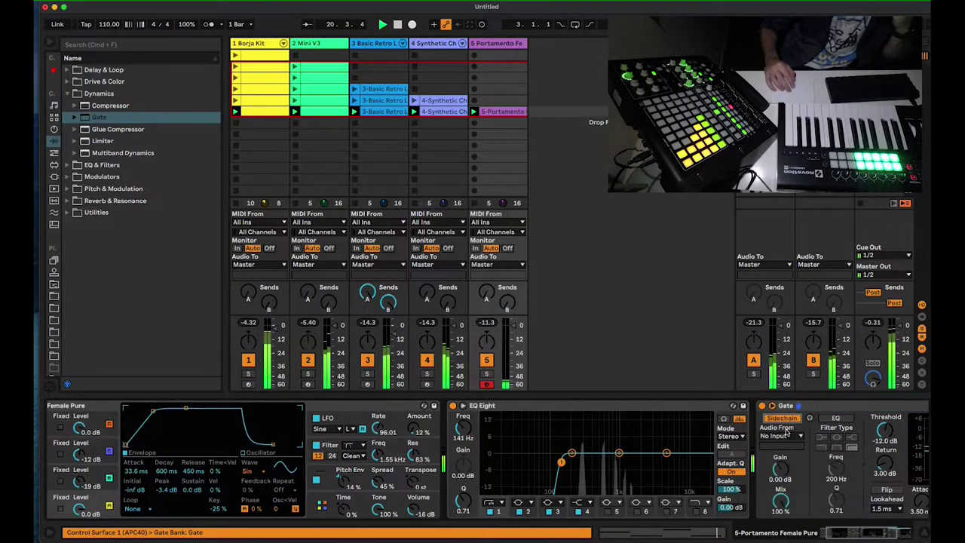
{"action": "left_click", "coordinate": [780, 436]}
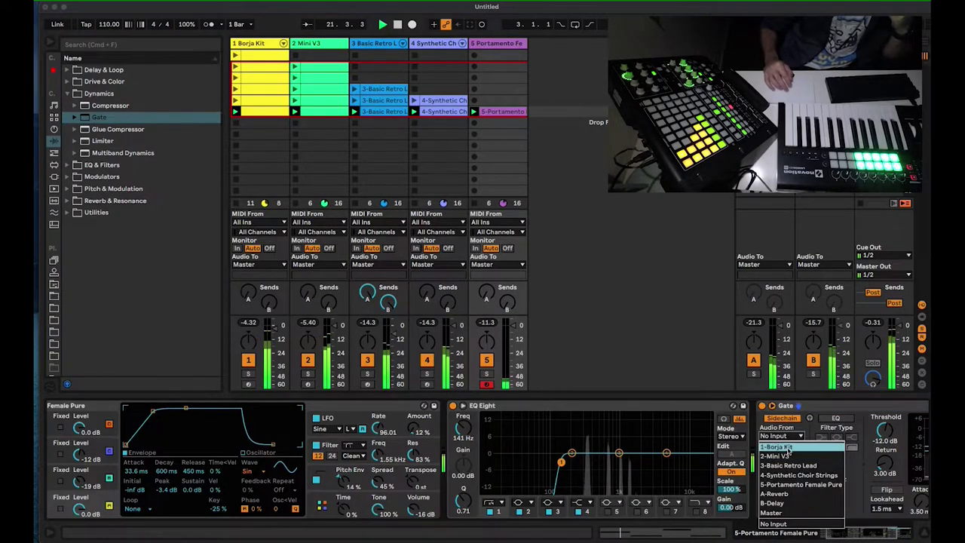
{"action": "left_click", "coordinate": [788, 447]}
{"action": "left_click", "coordinate": [781, 445]}
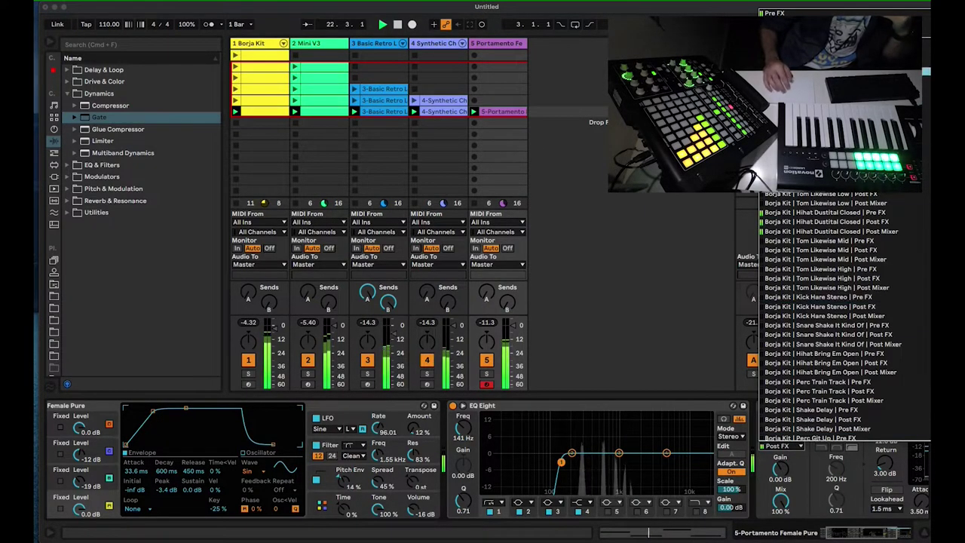
{"action": "left_click", "coordinate": [830, 222]}
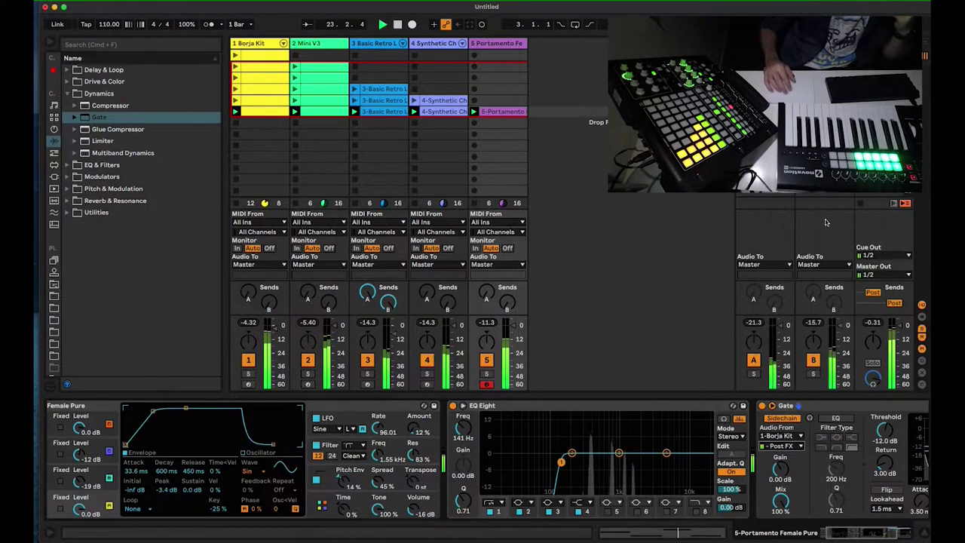
Step: Set the Gate's threshold to about -15.3 dB
{"action": "scroll", "coordinate": [799, 472], "scroll_direction": "right", "scroll_amount": 4}
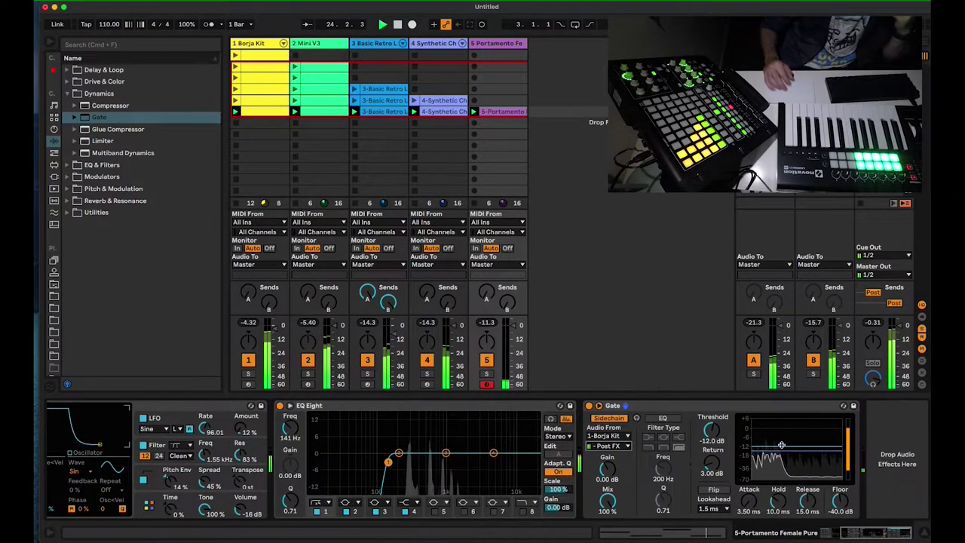
{"action": "left_click_drag", "start_coordinate": [714, 429], "coordinate": [713, 423]}
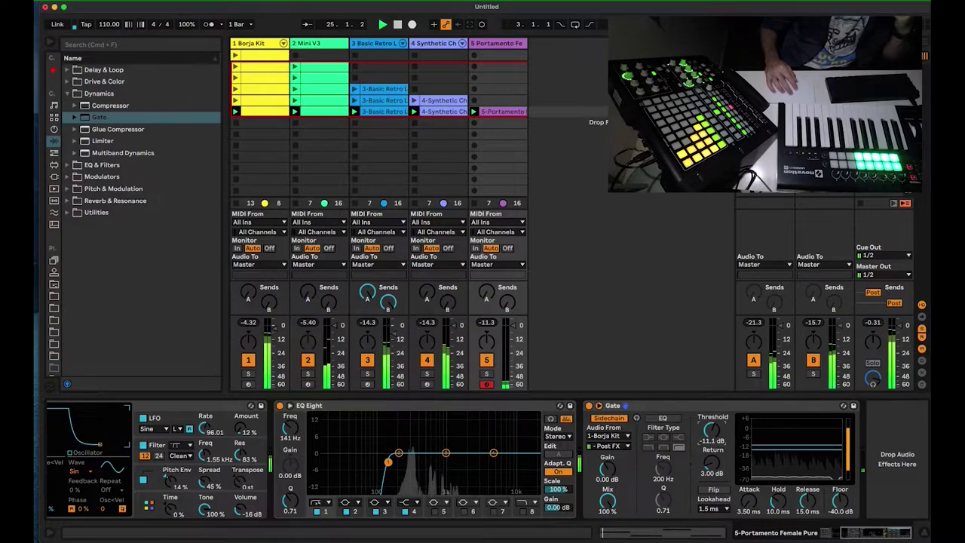
{"action": "left_click", "coordinate": [718, 410]}
{"action": "left_click_drag", "start_coordinate": [713, 435], "coordinate": [714, 442]}
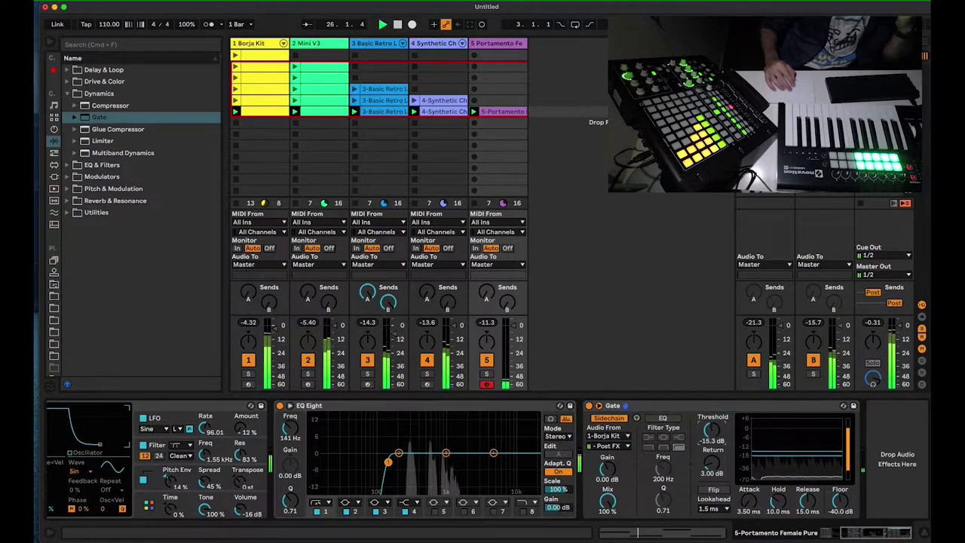
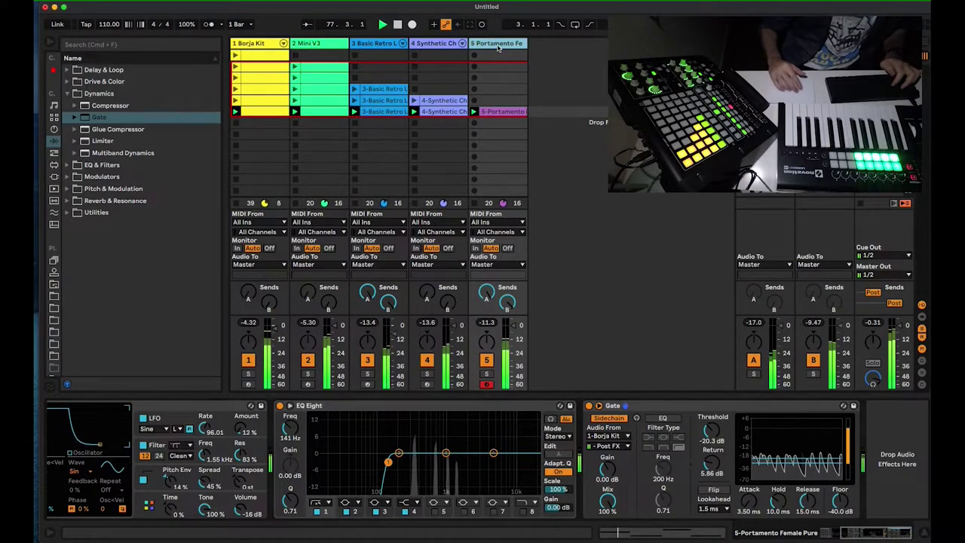
Step: Insert a MIDI track after Portamento Female Pure and capture the playing clips into a new scene
{"action": "key", "text": "super+shift+t"}
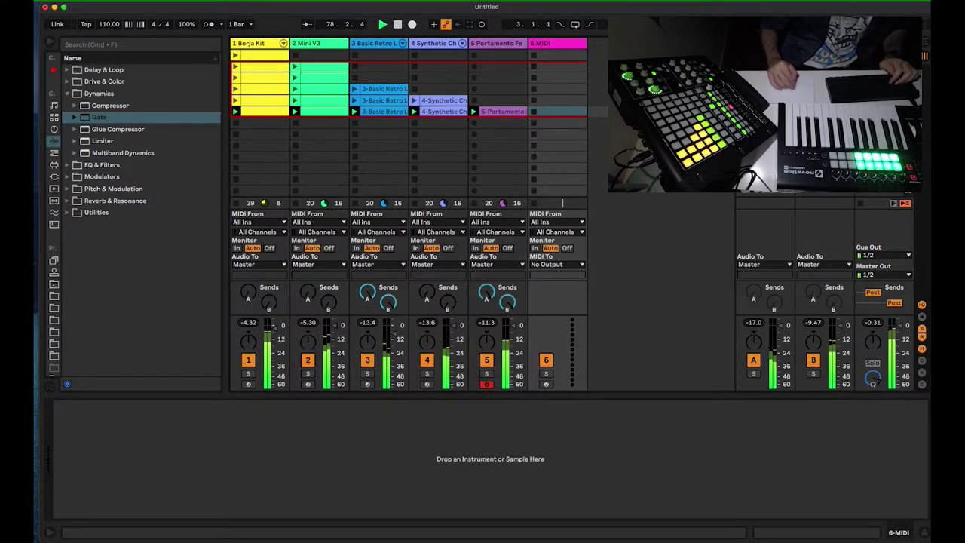
{"action": "key", "text": "super+shift+i"}
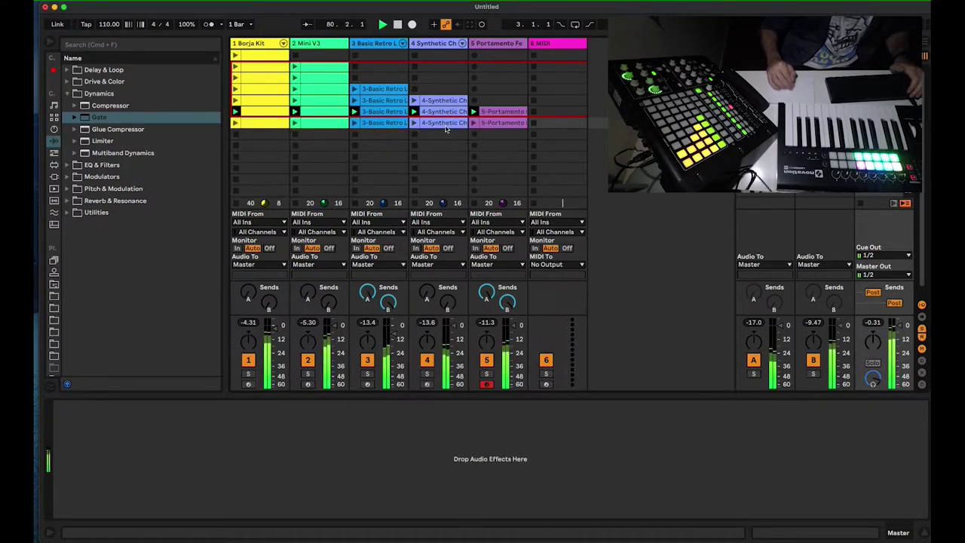
Step: Insert an audio track after 6 MIDI and set its audio input to 5-Portamento Female Pure
{"action": "left_click", "coordinate": [563, 51]}
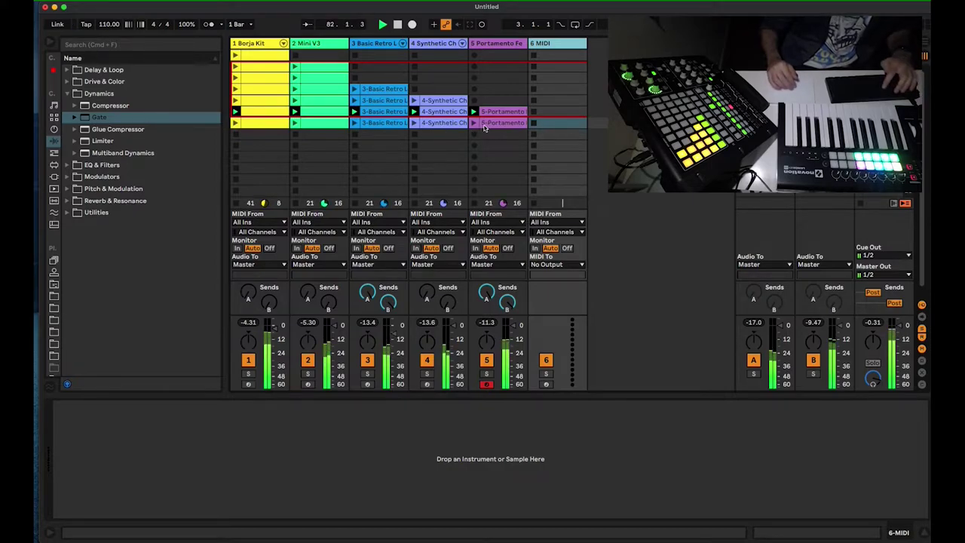
{"action": "key", "text": "super+t"}
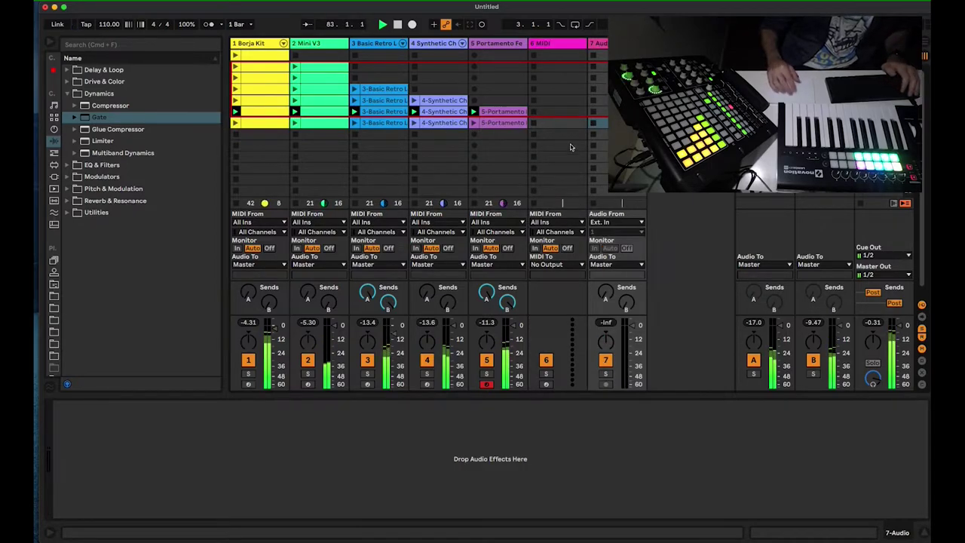
{"action": "left_click", "coordinate": [626, 230]}
{"action": "left_click", "coordinate": [674, 249]}
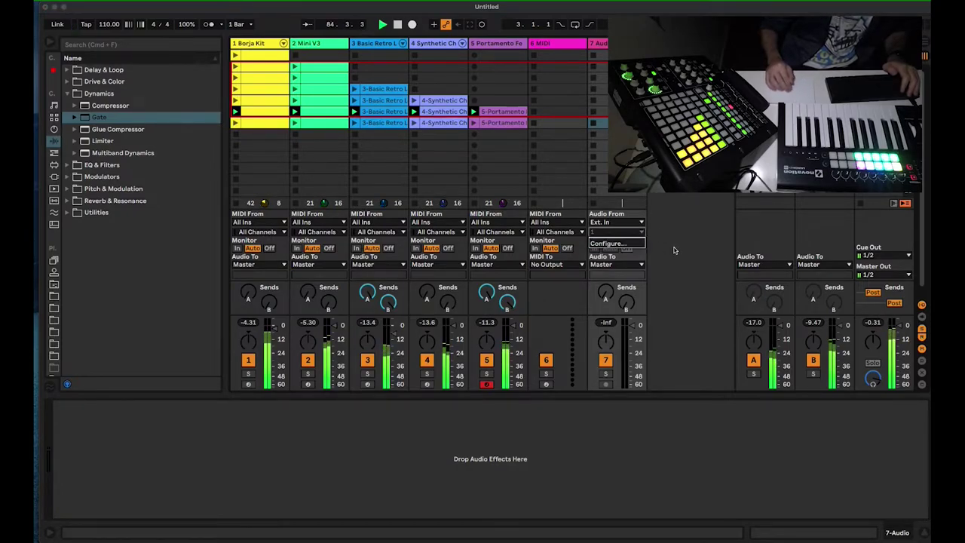
{"action": "left_click", "coordinate": [624, 223]}
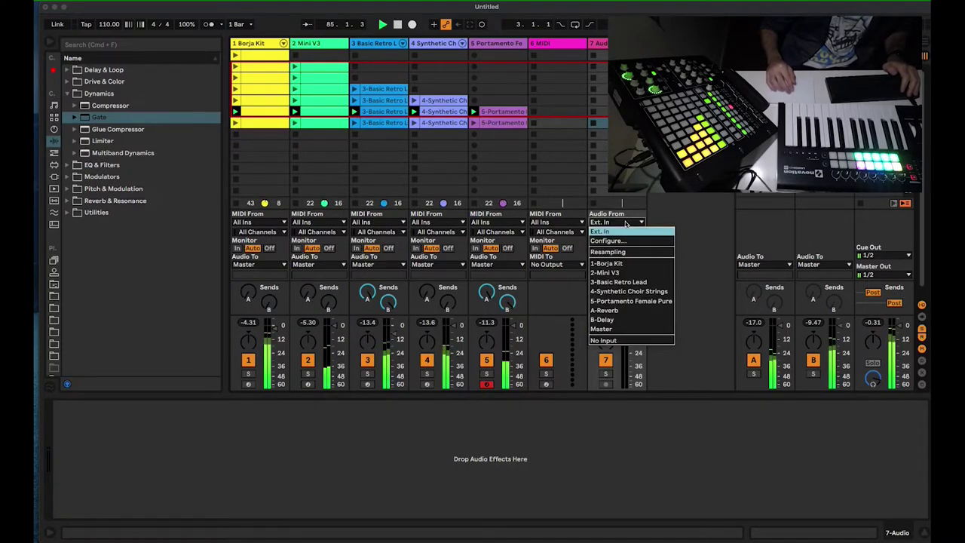
{"action": "left_click", "coordinate": [614, 301]}
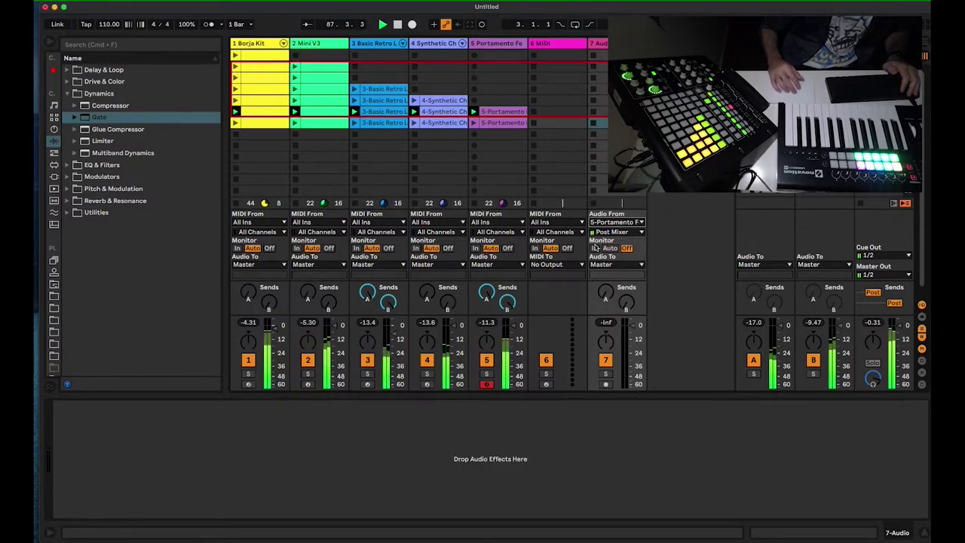
Step: Arm the audio track to record a short take in the new scene's slot, and delete the track
{"action": "left_click", "coordinate": [605, 385]}
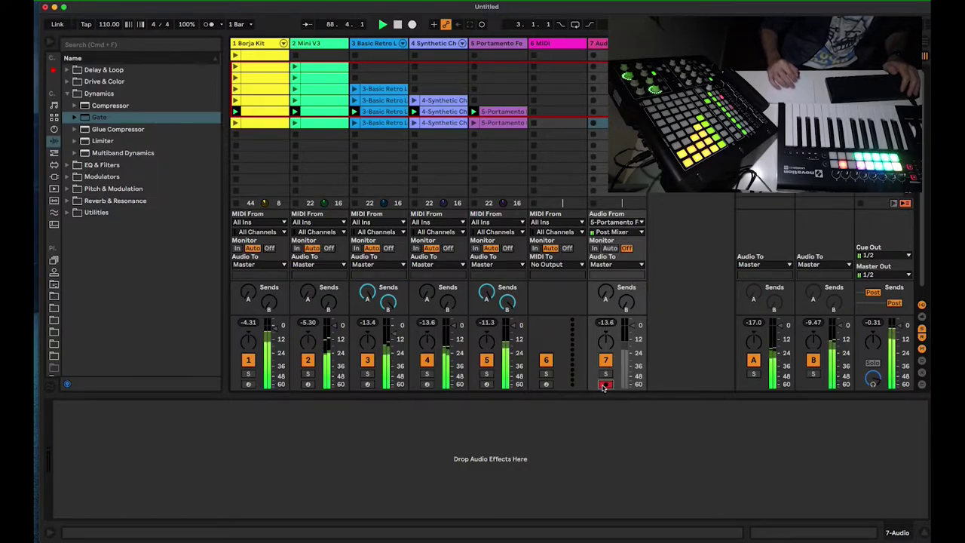
{"action": "left_click", "coordinate": [593, 124]}
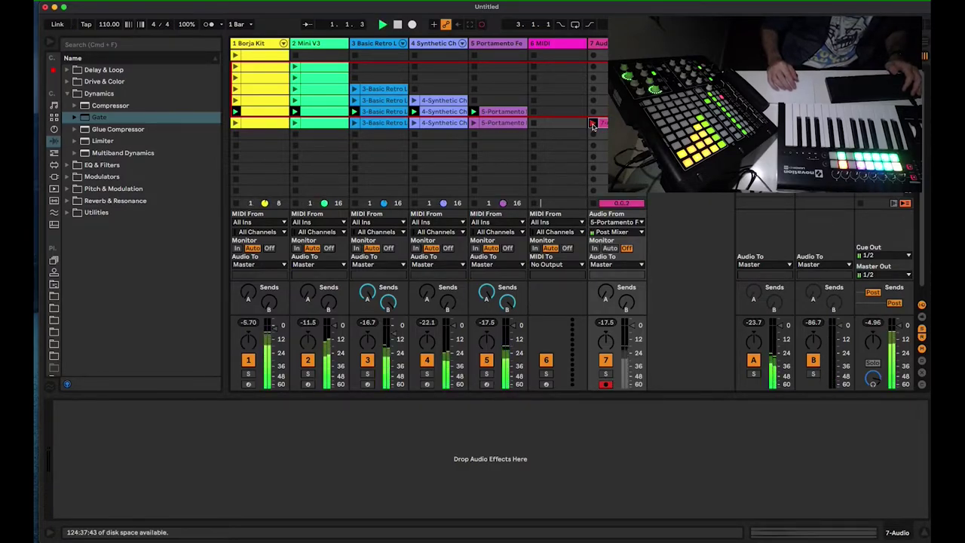
{"action": "left_click", "coordinate": [593, 124]}
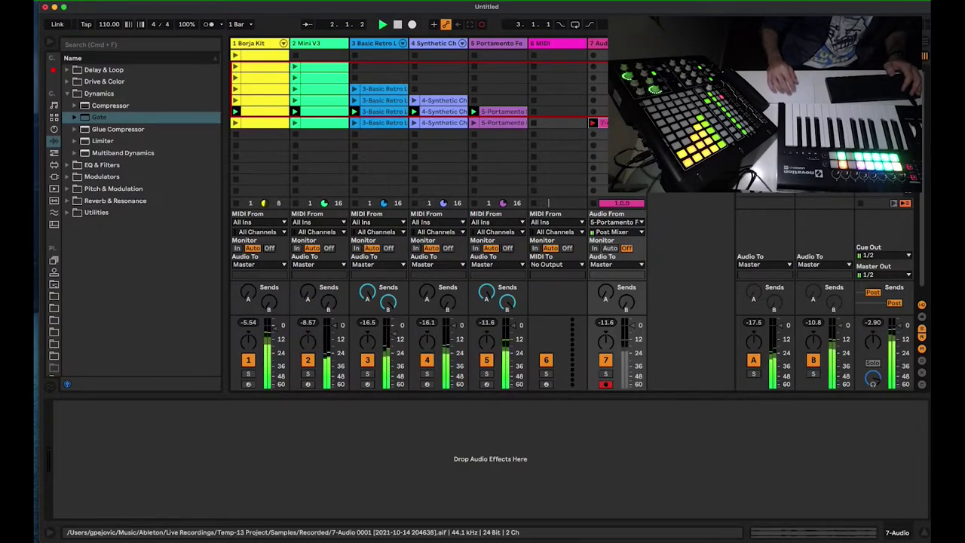
{"action": "left_click", "coordinate": [601, 43]}
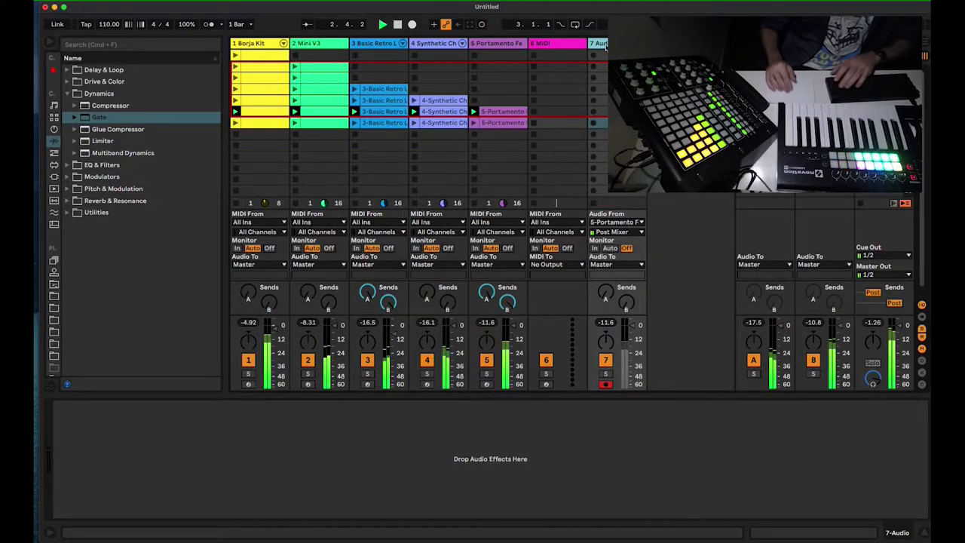
{"action": "key", "text": "Delete"}
Step: Add an Auto Pan after the Gate on the Portamento Female Pure track
{"action": "left_click", "coordinate": [497, 42]}
{"action": "left_click", "coordinate": [655, 405]}
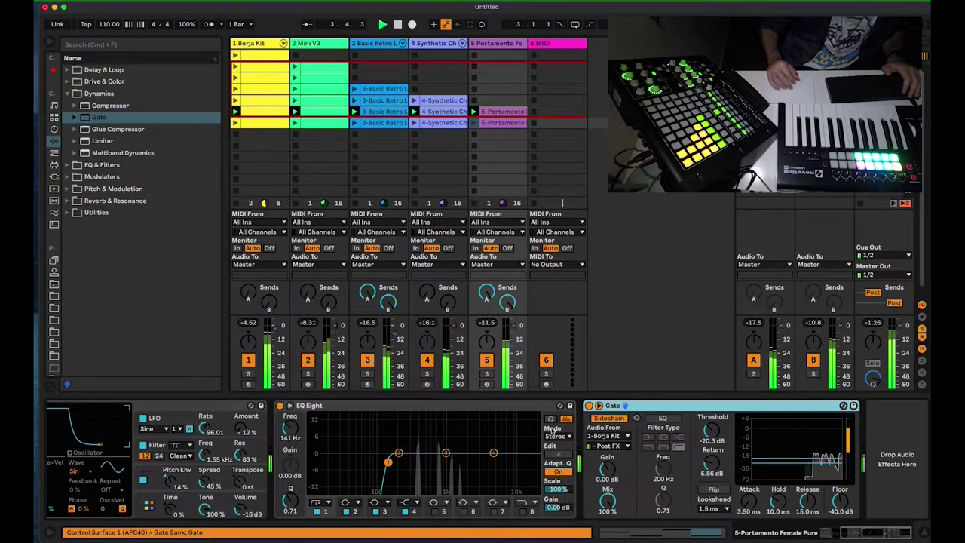
{"action": "scroll", "coordinate": [593, 415], "scroll_direction": "left", "scroll_amount": 4}
{"action": "scroll", "coordinate": [592, 415], "scroll_direction": "right", "scroll_amount": 4}
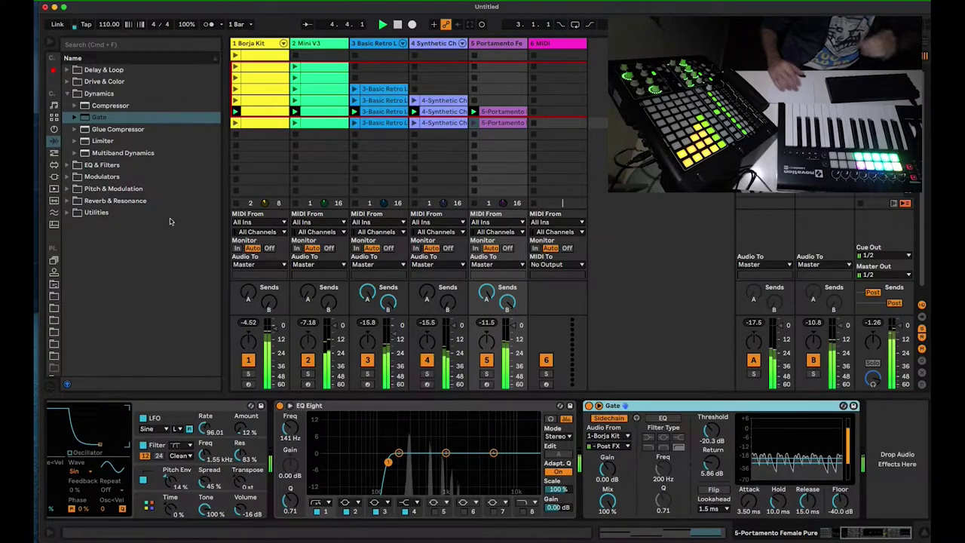
{"action": "left_click", "coordinate": [67, 213]}
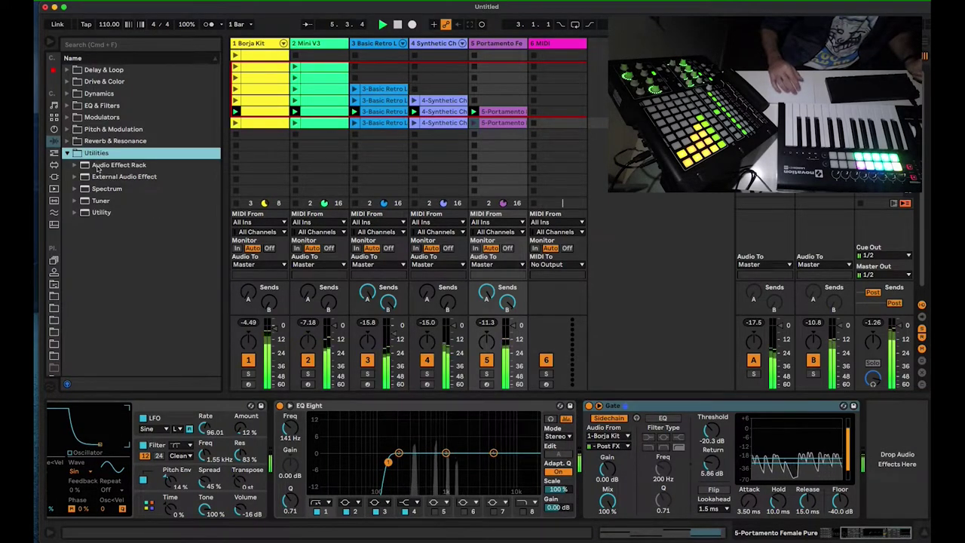
{"action": "left_click", "coordinate": [68, 141]}
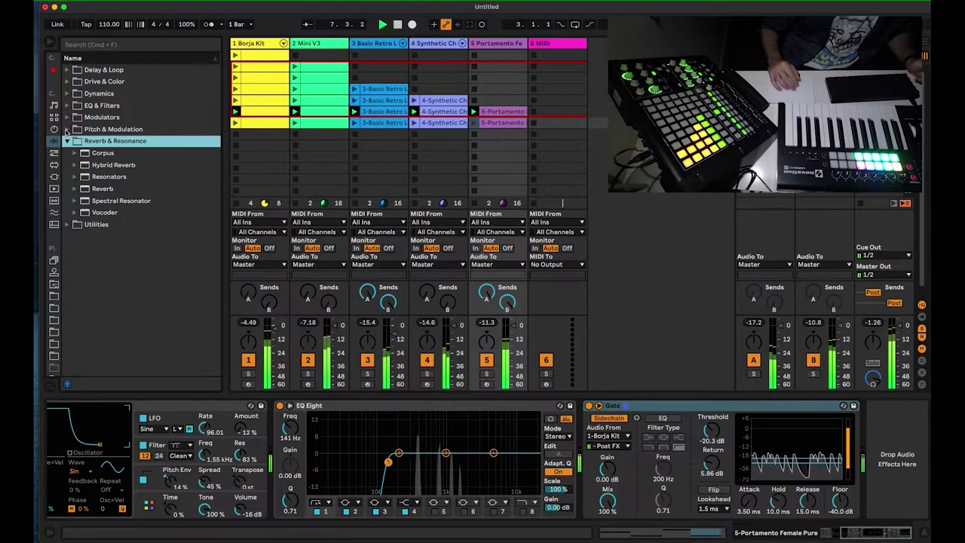
{"action": "left_click", "coordinate": [67, 130]}
{"action": "left_click", "coordinate": [118, 141]}
{"action": "double_click", "coordinate": [117, 141]}
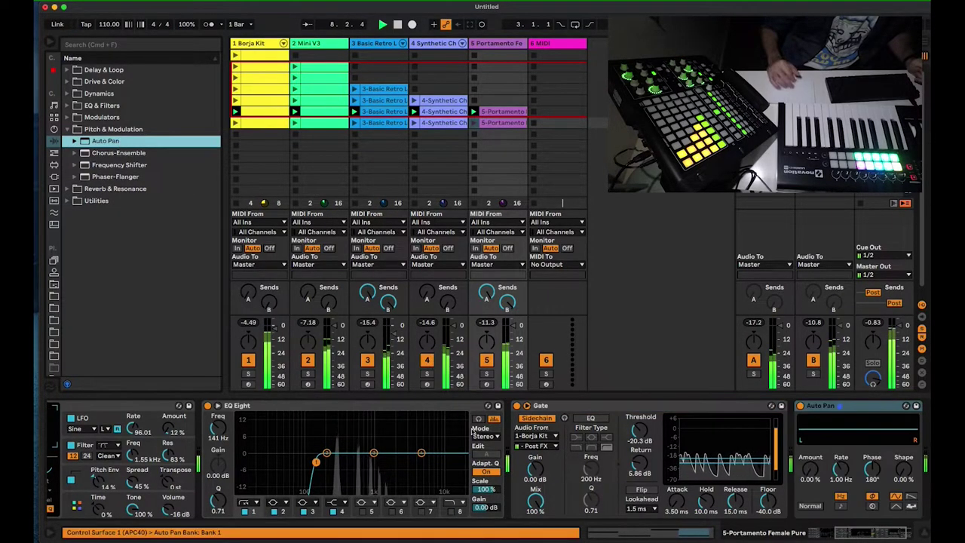
Step: Set the Auto Pan's amount to about 76.2 % and its rate to a tempo-synced value of 3, keeping the waveform Normal
{"action": "left_click_drag", "start_coordinate": [814, 481], "coordinate": [814, 454]}
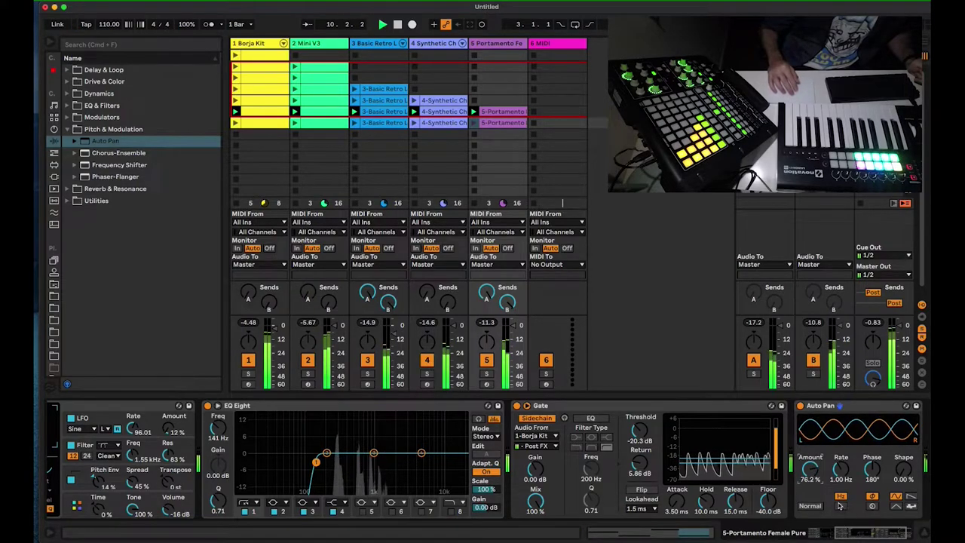
{"action": "left_click", "coordinate": [841, 506]}
{"action": "left_click", "coordinate": [813, 507]}
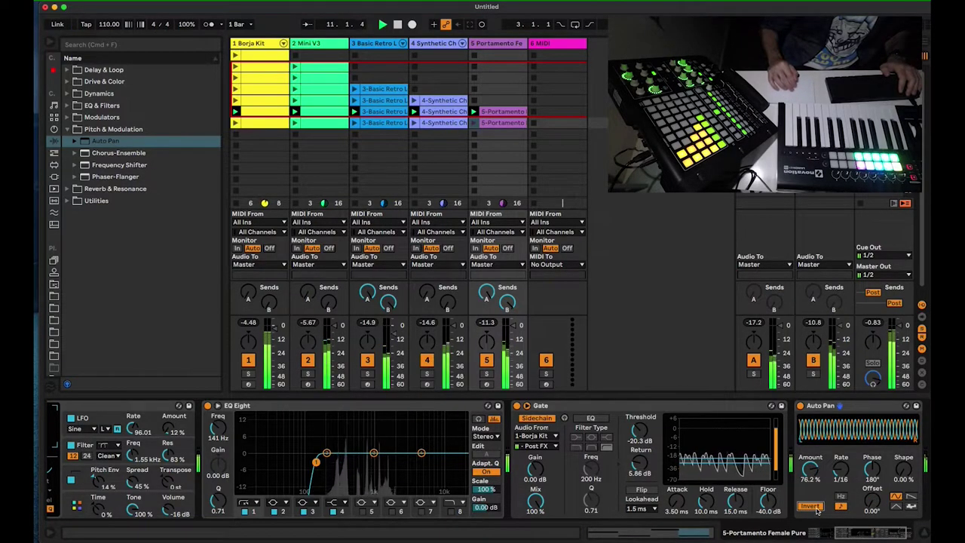
{"action": "left_click", "coordinate": [817, 507]}
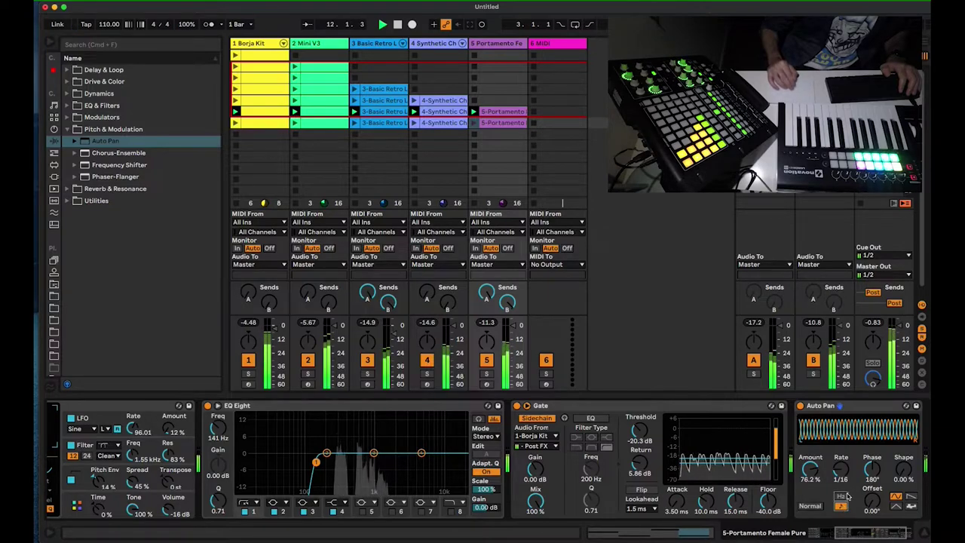
{"action": "left_click_drag", "start_coordinate": [846, 479], "coordinate": [845, 501]}
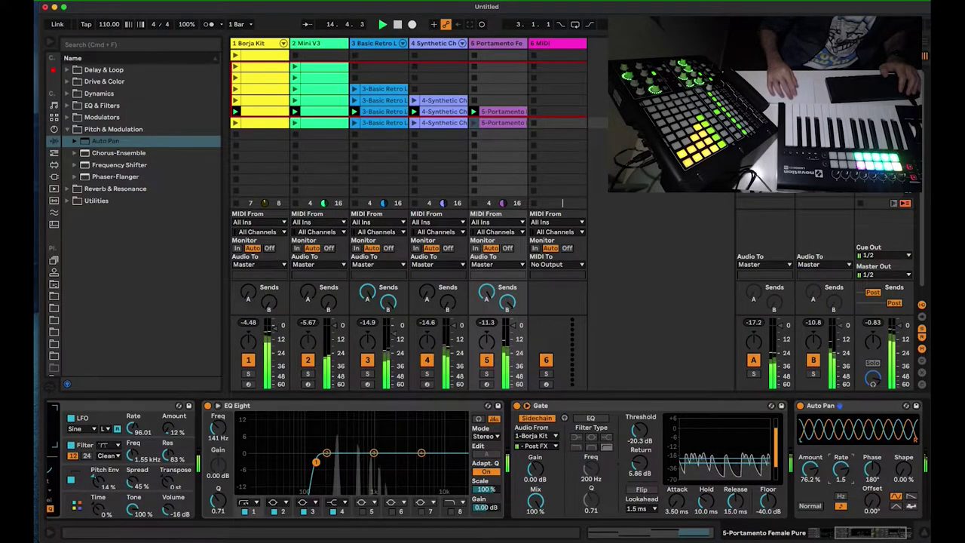
{"action": "left_click_drag", "start_coordinate": [845, 501], "coordinate": [843, 466]}
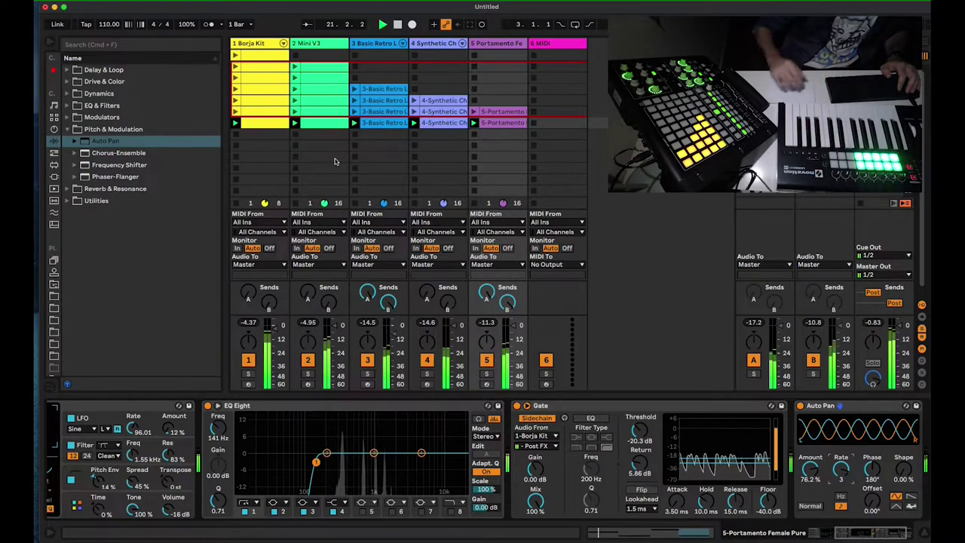
Step: Add a Utility between the Gate and the Auto Pan, and set its width to about 283 %
{"action": "scroll", "coordinate": [834, 442], "scroll_direction": "right", "scroll_amount": 2}
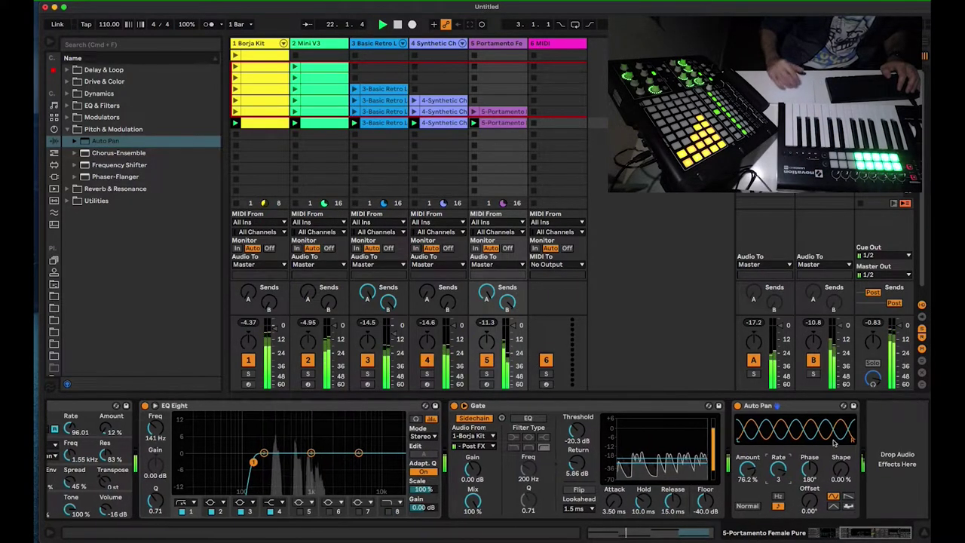
{"action": "left_click", "coordinate": [66, 201]}
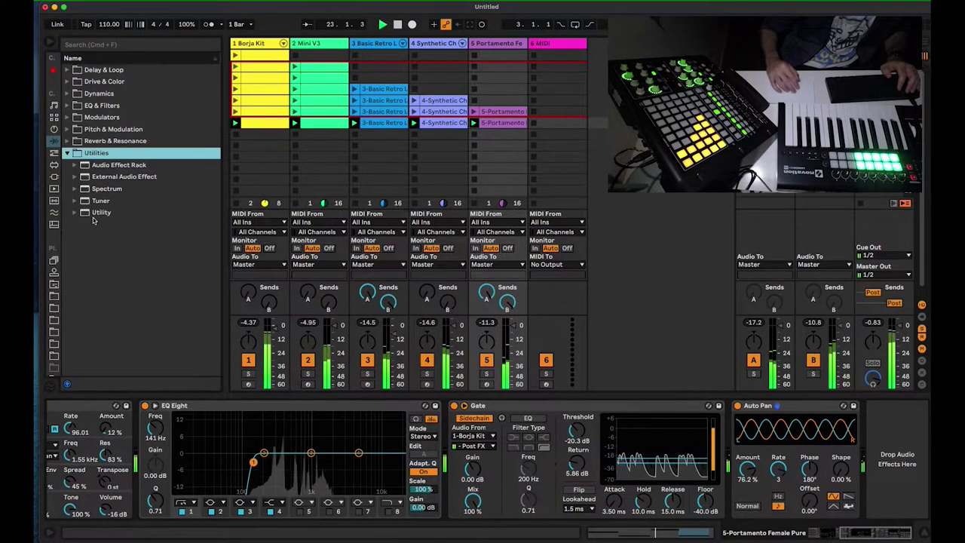
{"action": "left_click", "coordinate": [91, 215]}
{"action": "double_click", "coordinate": [103, 215]}
{"action": "left_click", "coordinate": [859, 405]}
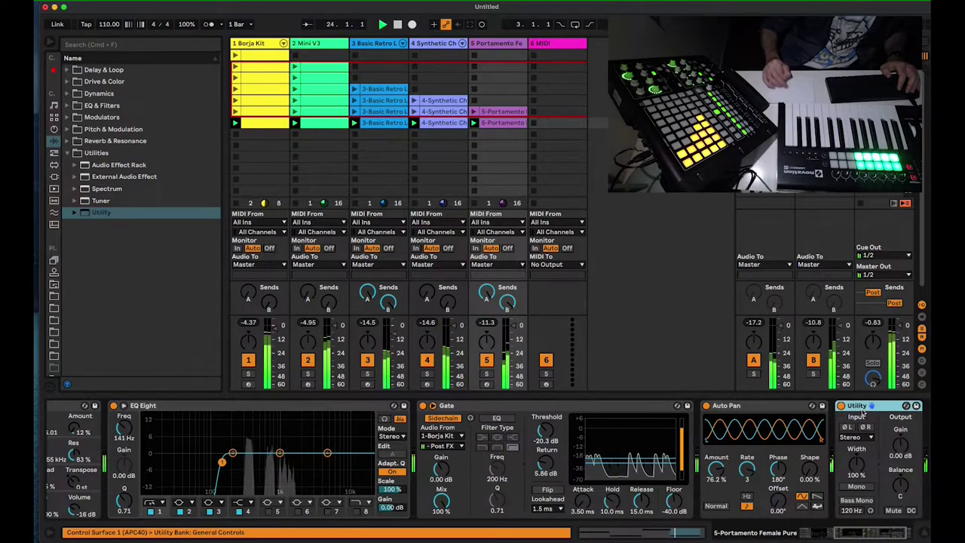
{"action": "left_click_drag", "start_coordinate": [723, 438], "coordinate": [721, 414]}
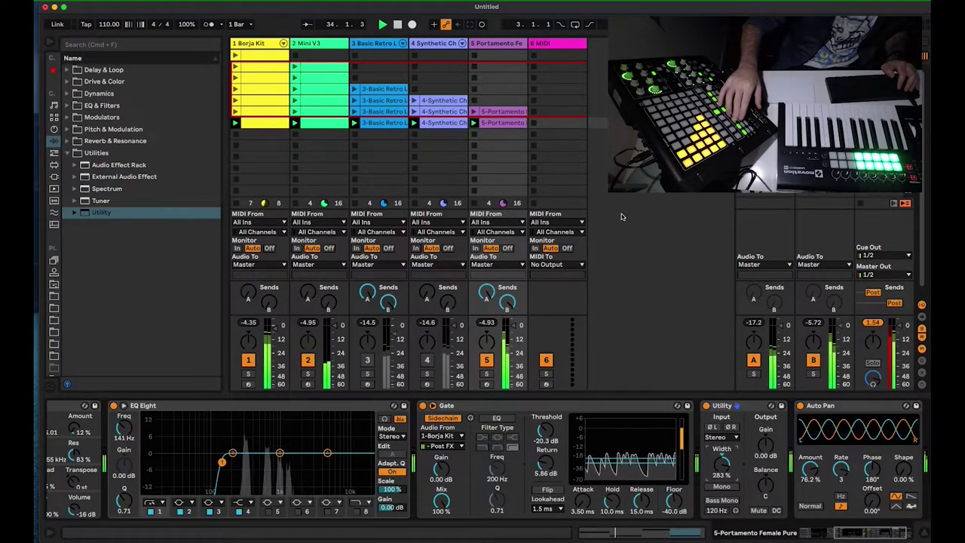
Step: Open the playing Portamento Female Pure clip for note editing
{"action": "double_click", "coordinate": [501, 121]}
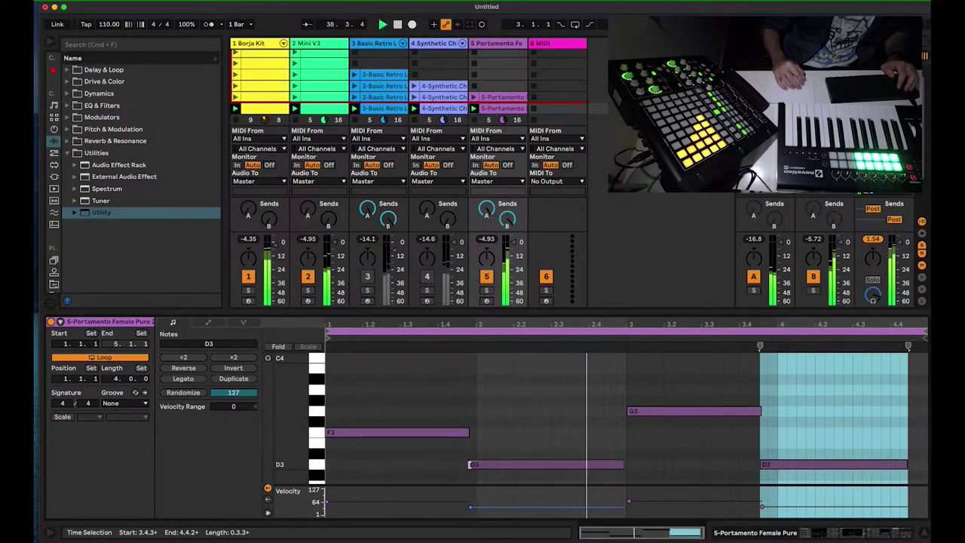
{"action": "scroll", "coordinate": [510, 436], "scroll_direction": "down", "scroll_amount": 1}
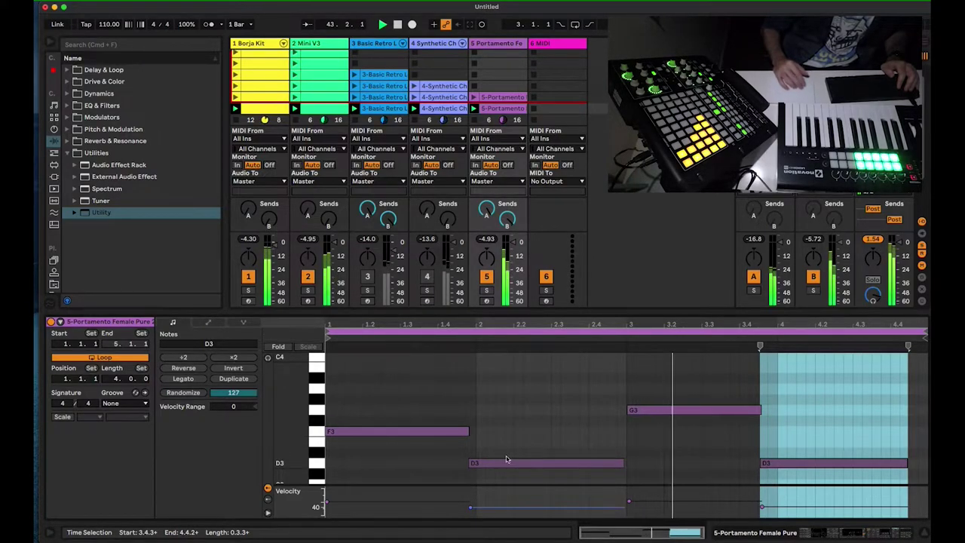
Step: Try extending the F3 note to 2.2.3 and starting the first D3 note there, and restore both notes
{"action": "left_click_drag", "start_coordinate": [468, 432], "coordinate": [536, 431]}
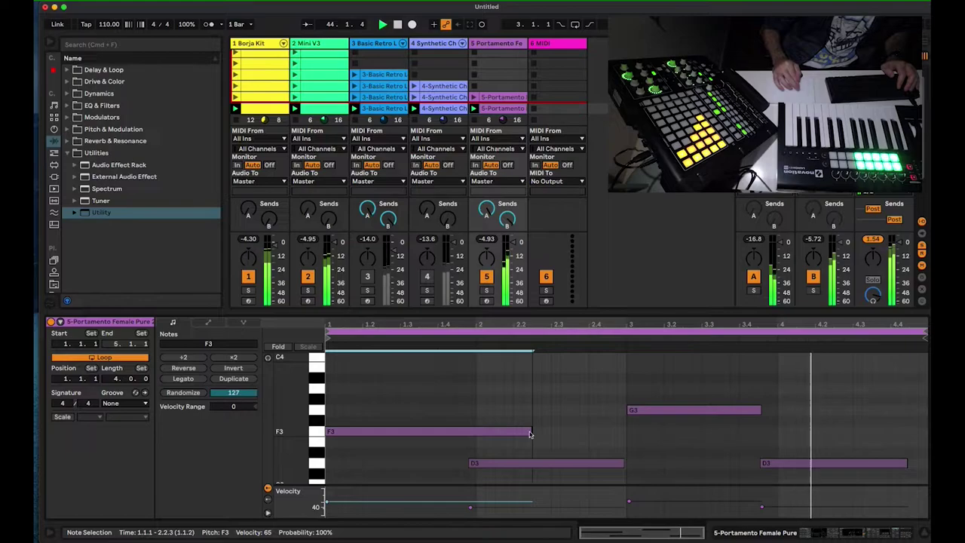
{"action": "left_click", "coordinate": [470, 463]}
{"action": "left_click_drag", "start_coordinate": [470, 463], "coordinate": [533, 457]}
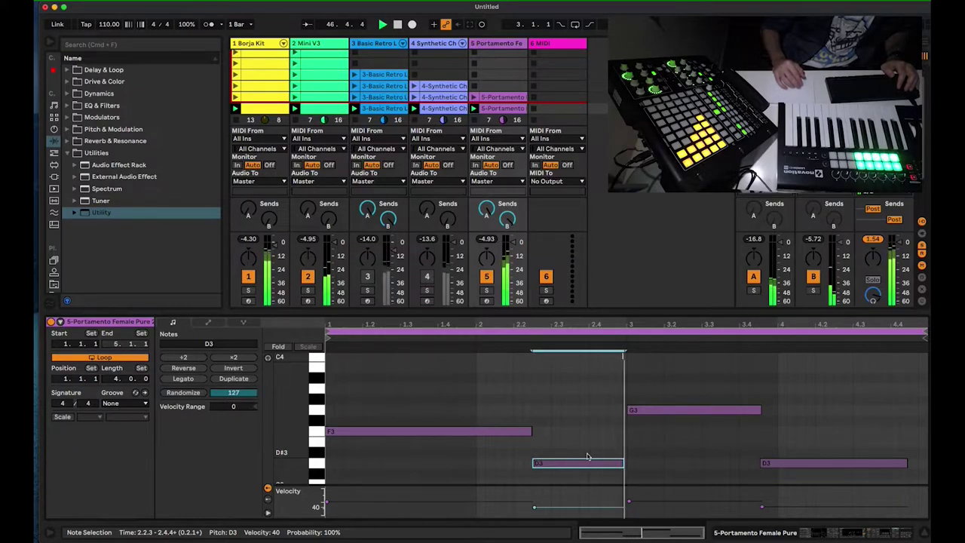
{"action": "left_click_drag", "start_coordinate": [537, 463], "coordinate": [470, 463]}
{"action": "left_click_drag", "start_coordinate": [530, 431], "coordinate": [469, 432]}
Step: Raise the velocity of the first D3 note to 60
{"action": "left_click_drag", "start_coordinate": [470, 506], "coordinate": [471, 503]}
{"action": "left_click", "coordinate": [776, 463]}
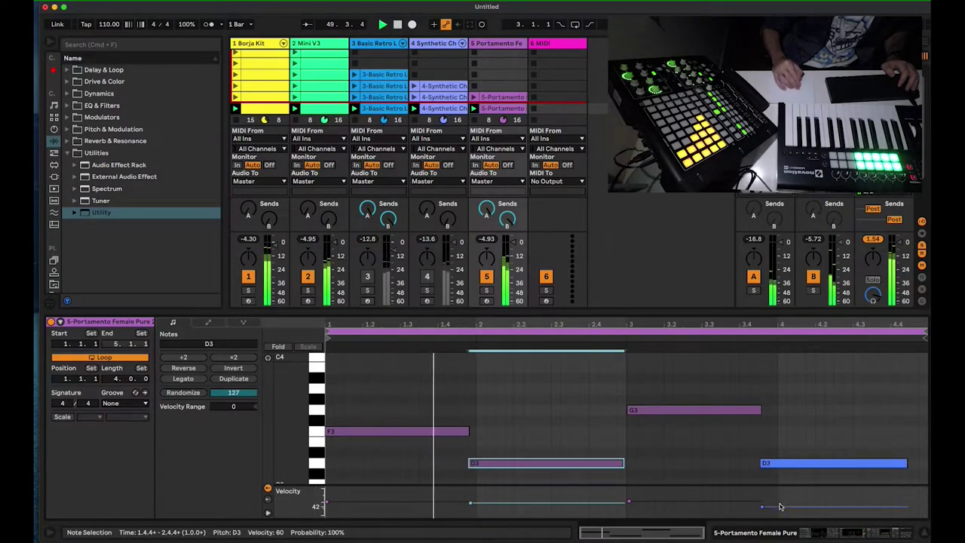
{"action": "left_click", "coordinate": [719, 445]}
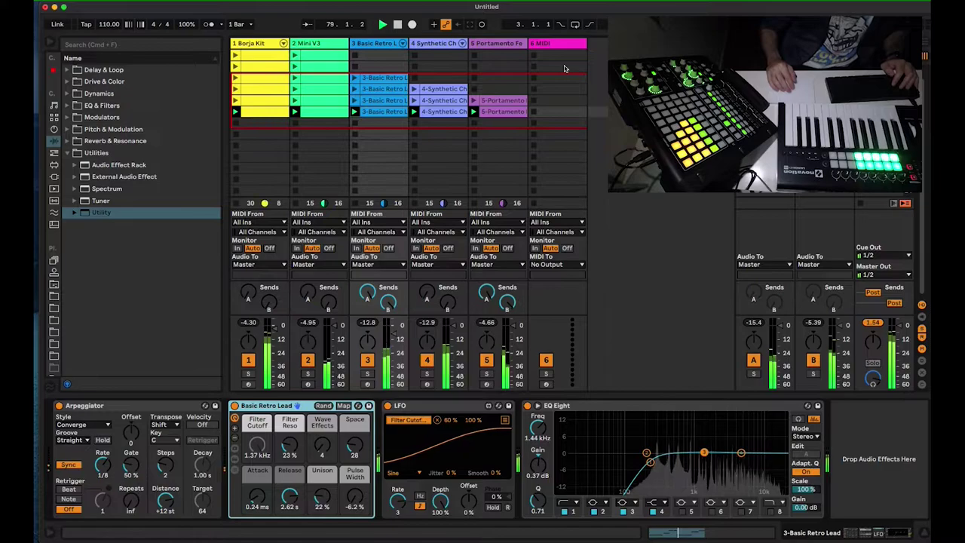
Step: Insert an audio track after Portamento Female Pure, set its input to 5-Portamento Female Pure, and record a 16-bar clip of the voice
{"action": "left_click", "coordinate": [870, 322]}
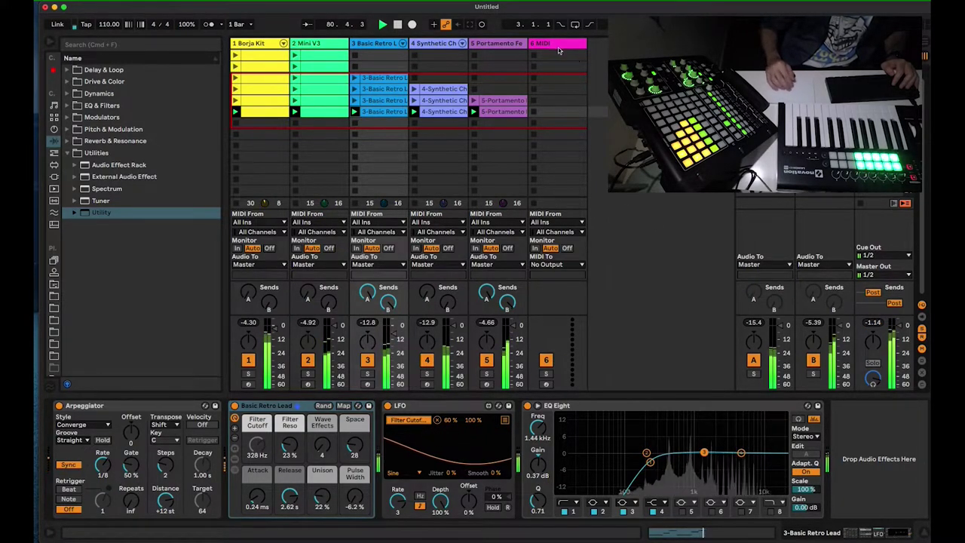
{"action": "left_click", "coordinate": [482, 43]}
{"action": "key", "text": "super+t"}
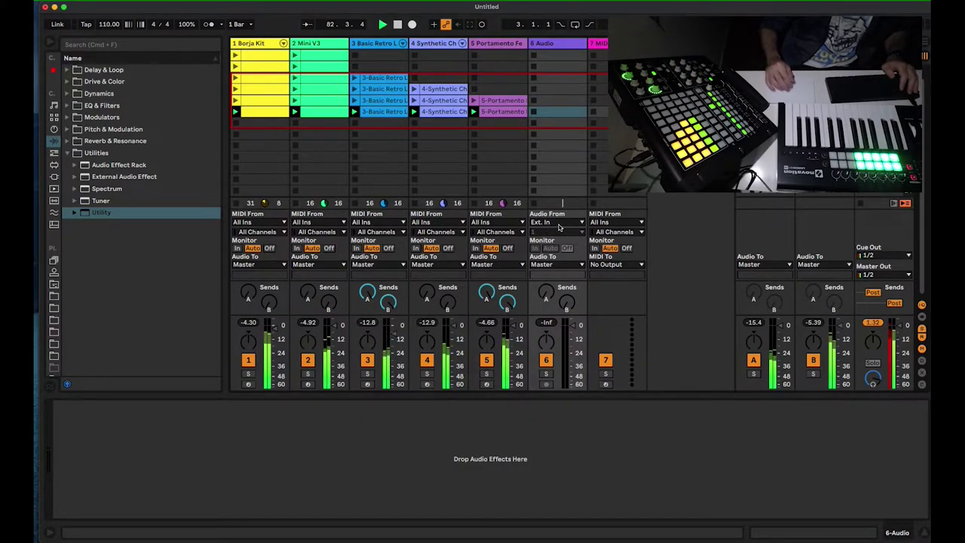
{"action": "left_click", "coordinate": [558, 222]}
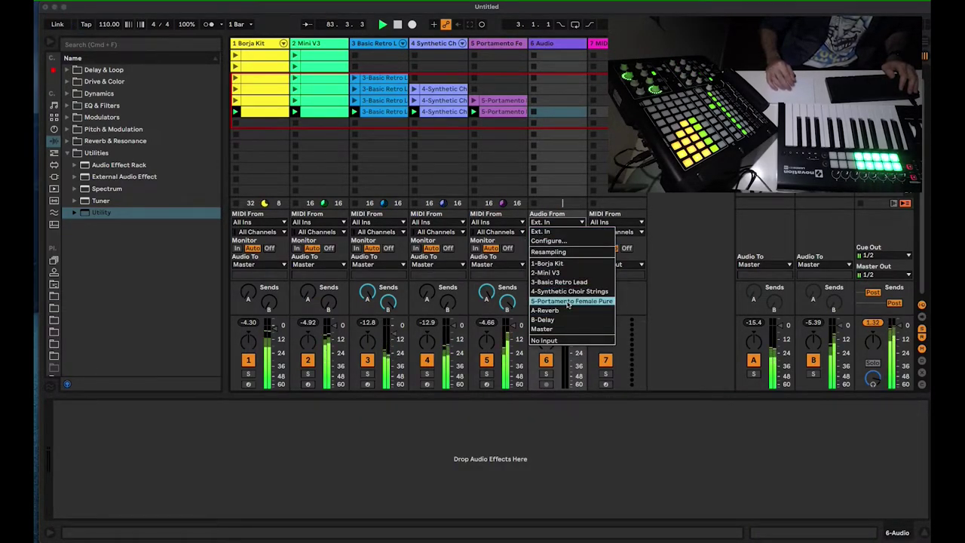
{"action": "left_click", "coordinate": [569, 301]}
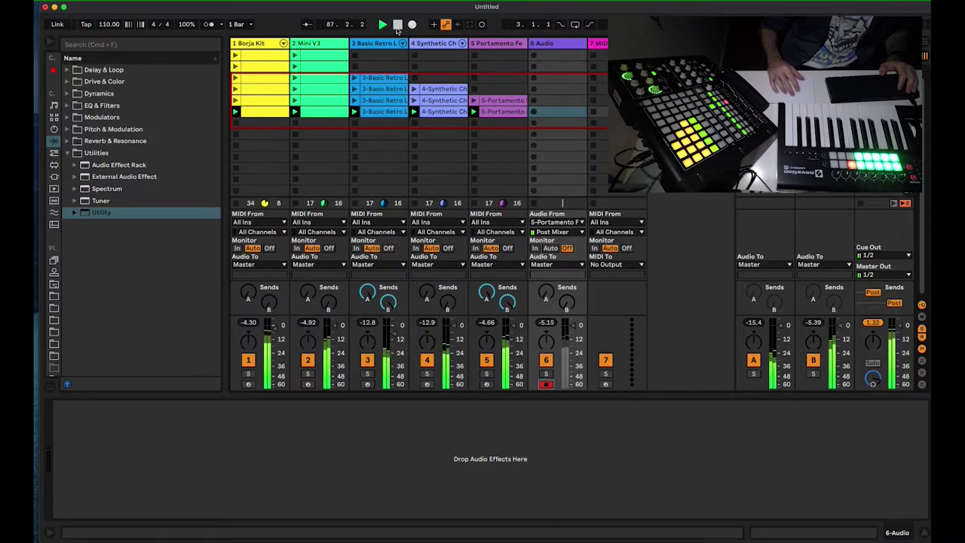
{"action": "left_click", "coordinate": [397, 25]}
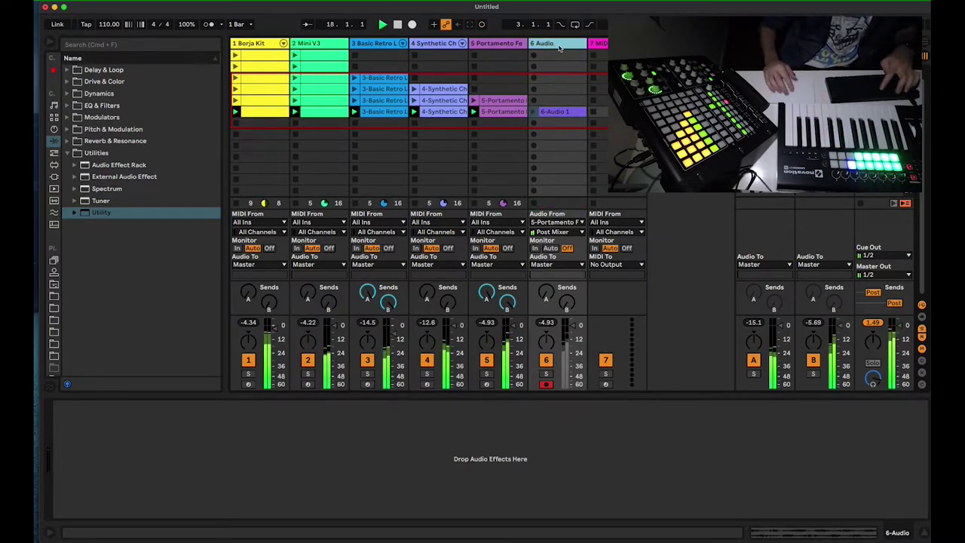
Step: Move the recorded clip onto a new audio track and delete the track used for recording
{"action": "key", "text": "super+t"}
{"action": "left_click_drag", "start_coordinate": [559, 111], "coordinate": [597, 111]}
{"action": "left_click", "coordinate": [561, 43]}
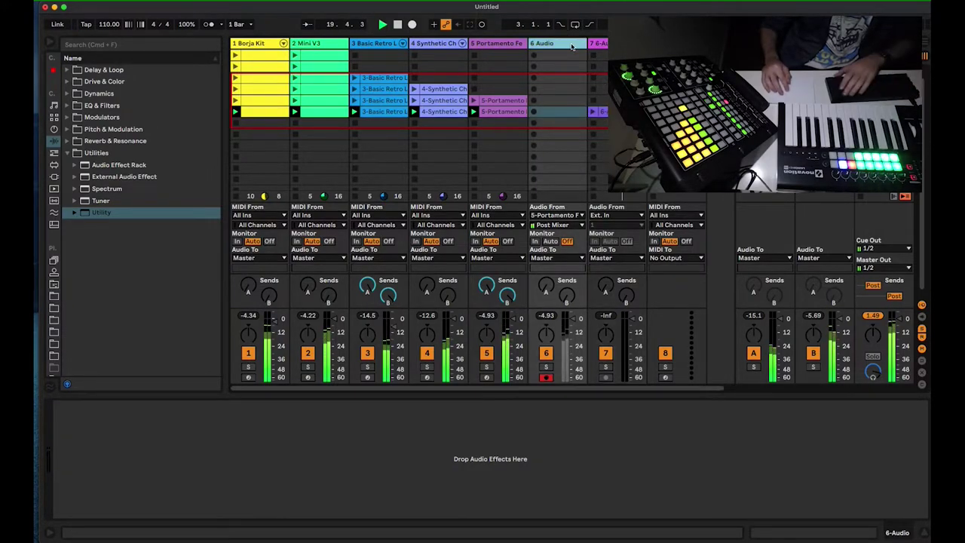
{"action": "key", "text": "Delete"}
Step: Move the 6-Audio 1 clip down one slot and duplicate the playing scene
{"action": "double_click", "coordinate": [550, 113]}
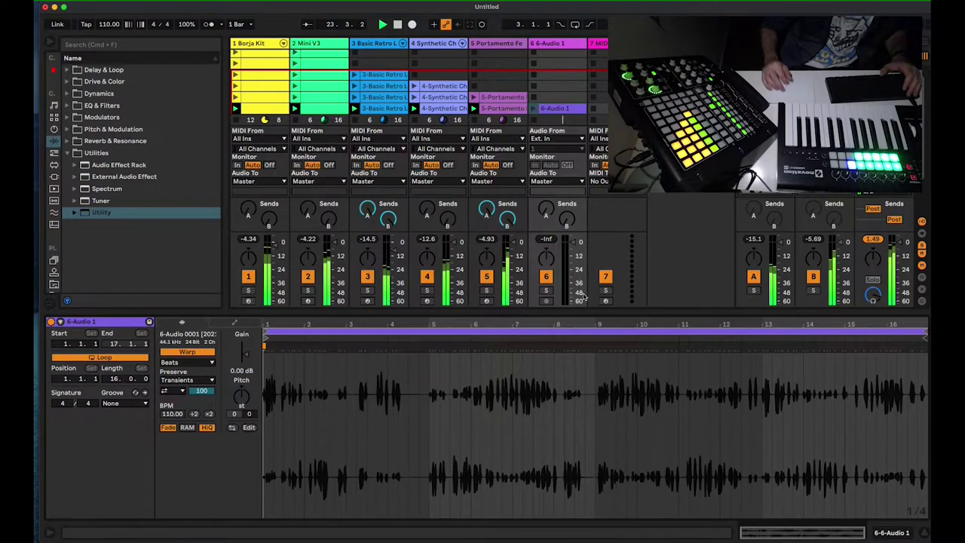
{"action": "key", "text": "shift+Tab"}
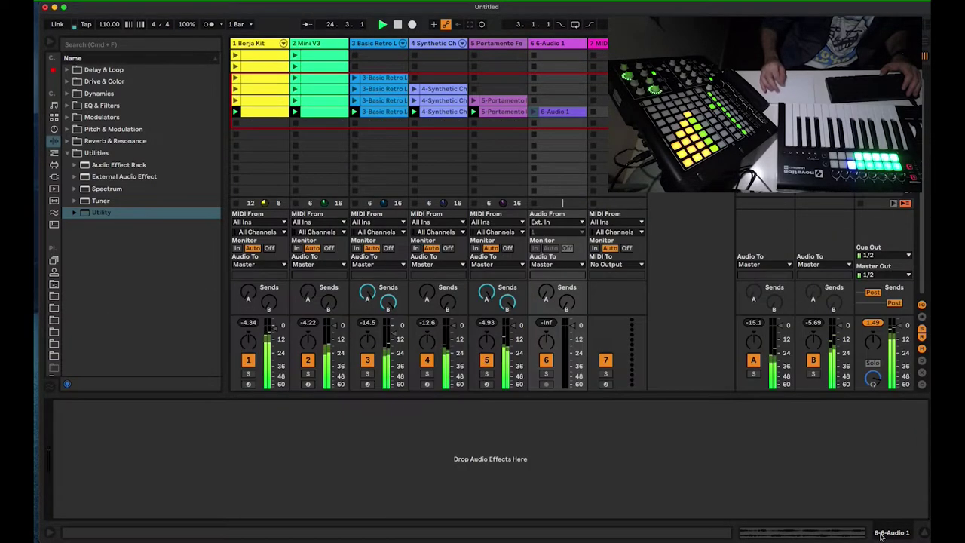
{"action": "left_click_drag", "start_coordinate": [559, 113], "coordinate": [559, 124]}
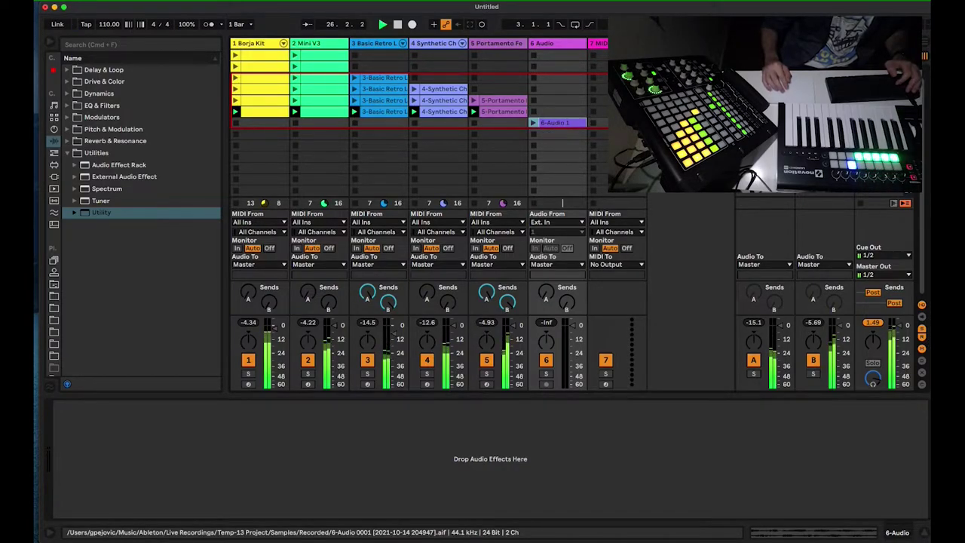
{"action": "left_click", "coordinate": [884, 112]}
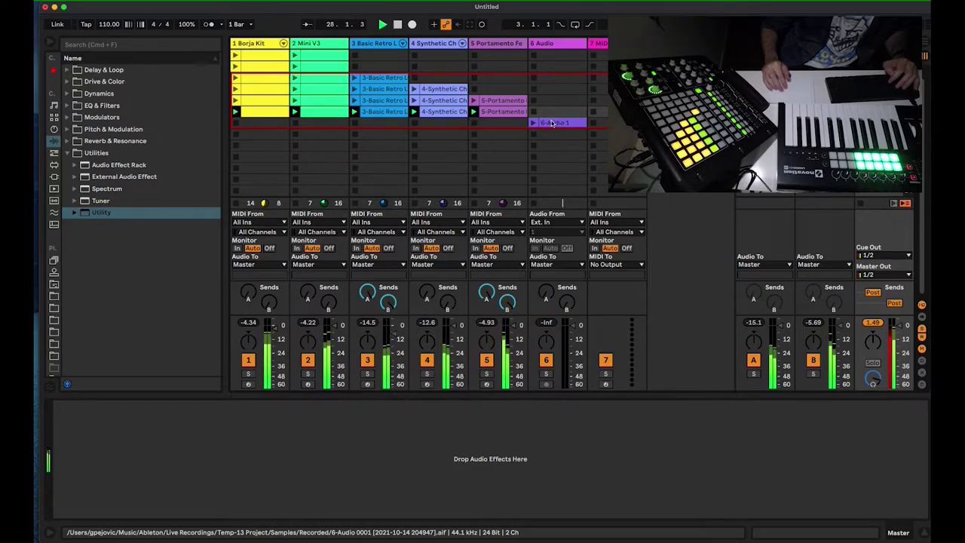
{"action": "key", "text": "super+d"}
Step: Deactivate all Hihat Dustital Closed notes in the duplicated scene's Borja Kit clip
{"action": "left_click", "coordinate": [257, 122]}
{"action": "double_click", "coordinate": [275, 123]}
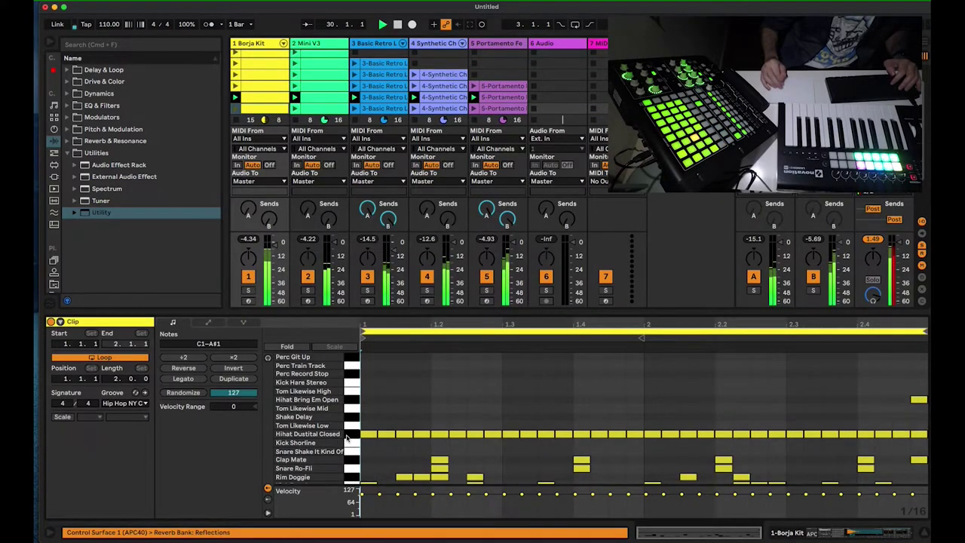
{"action": "left_click", "coordinate": [346, 434]}
{"action": "key", "text": "0"}
{"action": "left_click", "coordinate": [368, 415]}
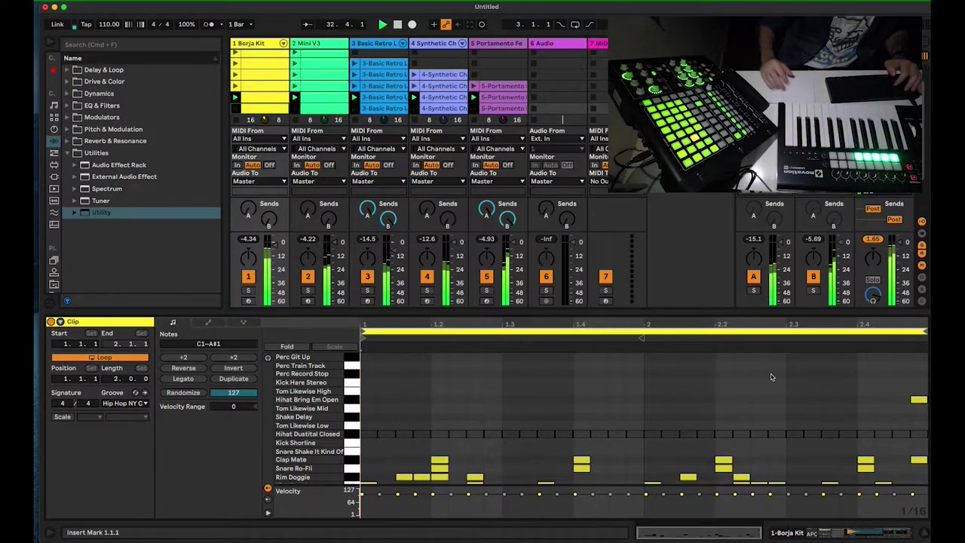
Step: Move the 6-Audio 1 clip up into the duplicated scene and delete that scene's Portamento Female Pure clip
{"action": "left_click", "coordinate": [867, 533]}
{"action": "left_click_drag", "start_coordinate": [557, 122], "coordinate": [555, 112]}
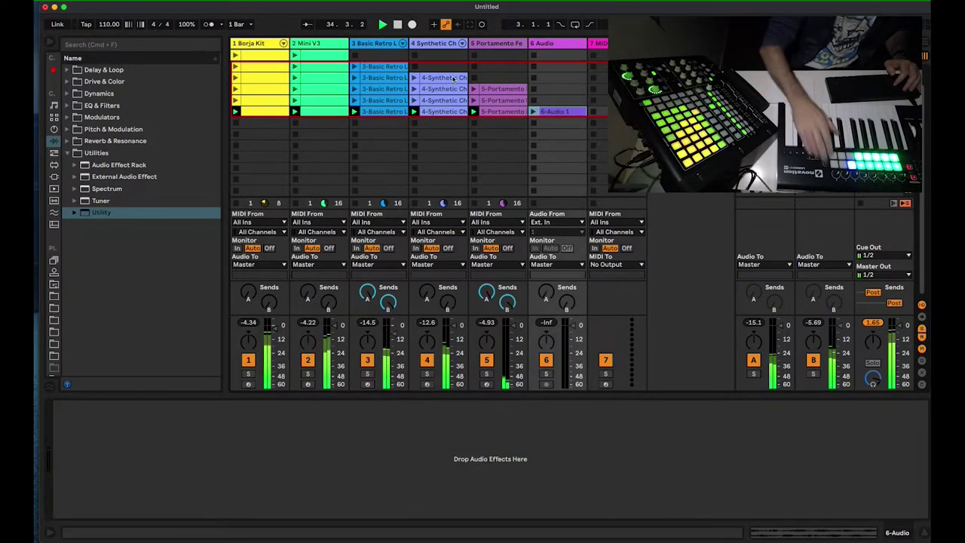
{"action": "left_click", "coordinate": [516, 111]}
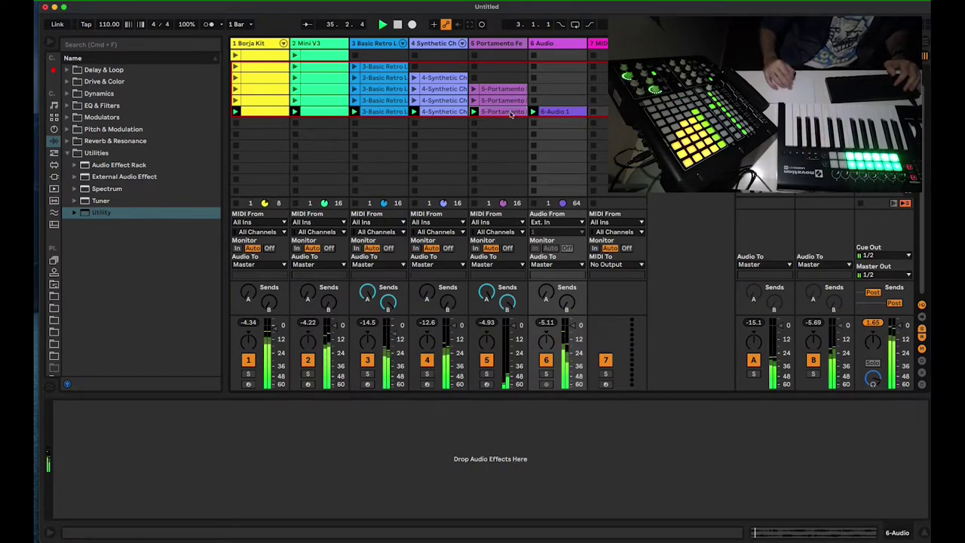
{"action": "key", "text": "Delete"}
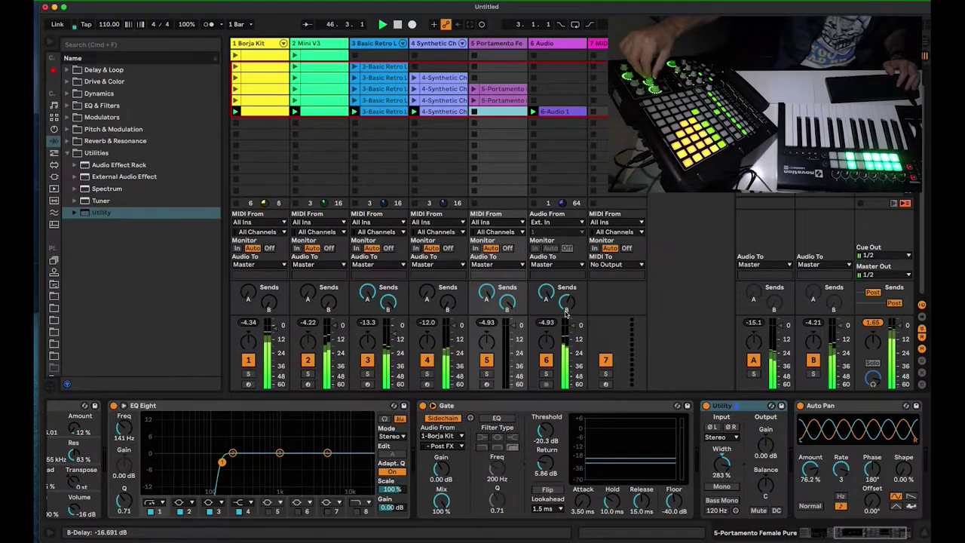
Step: Collapse the Voices category among the Sounds presets and select the empty 7 MIDI track
{"action": "left_click_drag", "start_coordinate": [872, 313], "coordinate": [876, 326]}
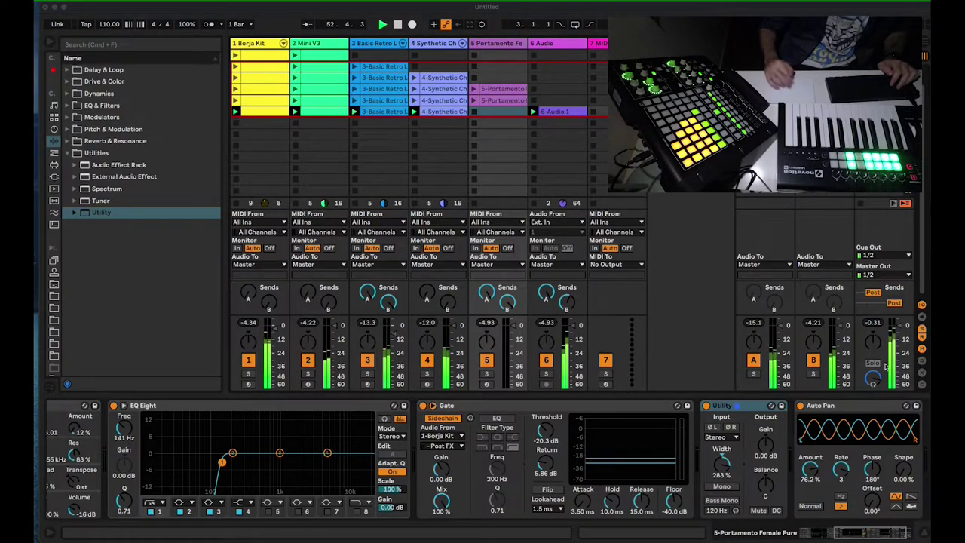
{"action": "left_click", "coordinate": [54, 118]}
{"action": "left_click", "coordinate": [53, 106]}
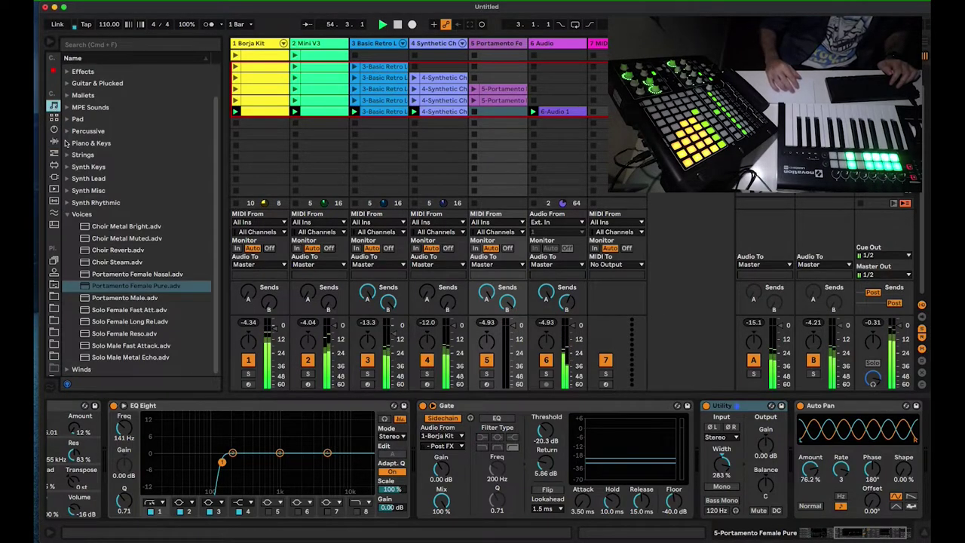
{"action": "left_click", "coordinate": [68, 214]}
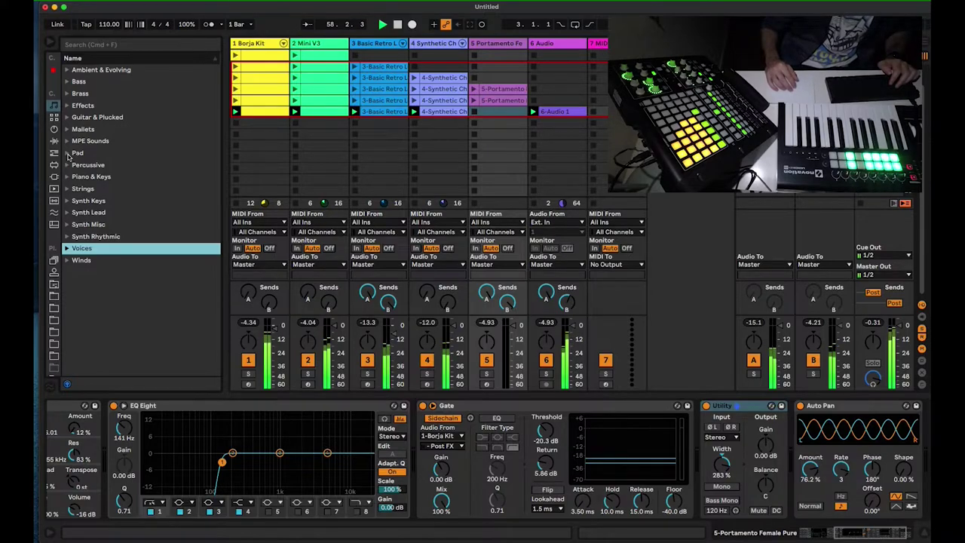
{"action": "left_click", "coordinate": [320, 43]}
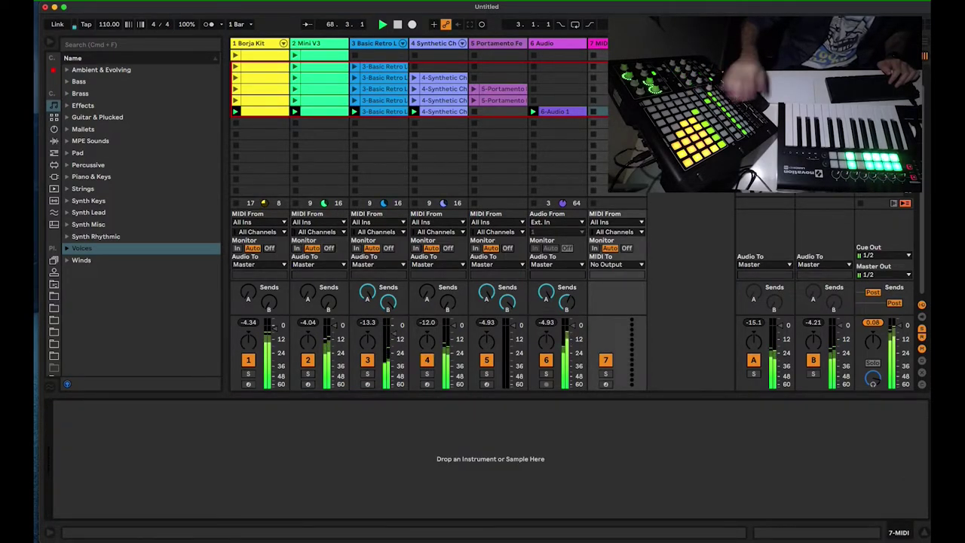
Step: Look through the Percussive, Guitar & Plucked and Piano & Keys presets for a sound for track 7
{"action": "left_click", "coordinate": [66, 177]}
{"action": "left_click", "coordinate": [66, 176]}
{"action": "left_click", "coordinate": [65, 165]}
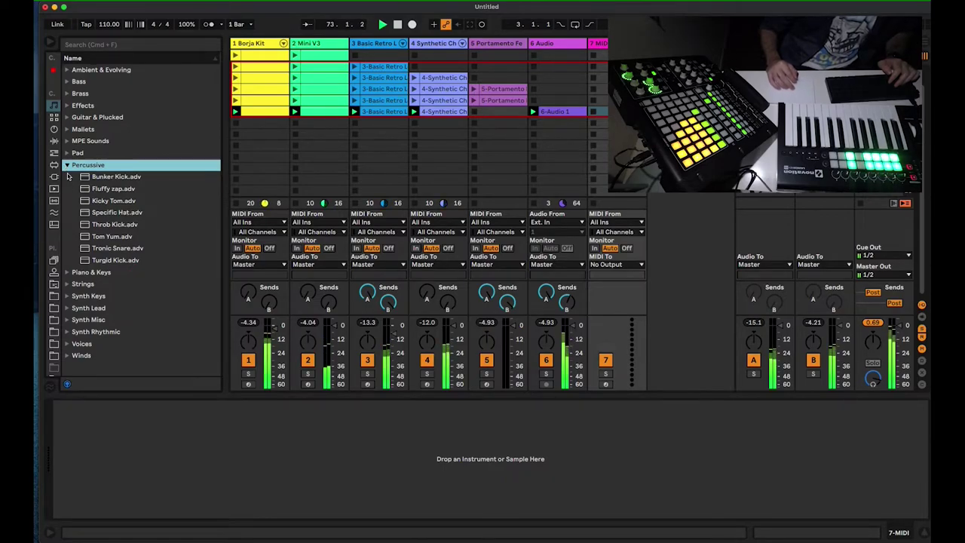
{"action": "left_click", "coordinate": [66, 165]}
{"action": "left_click", "coordinate": [67, 117]}
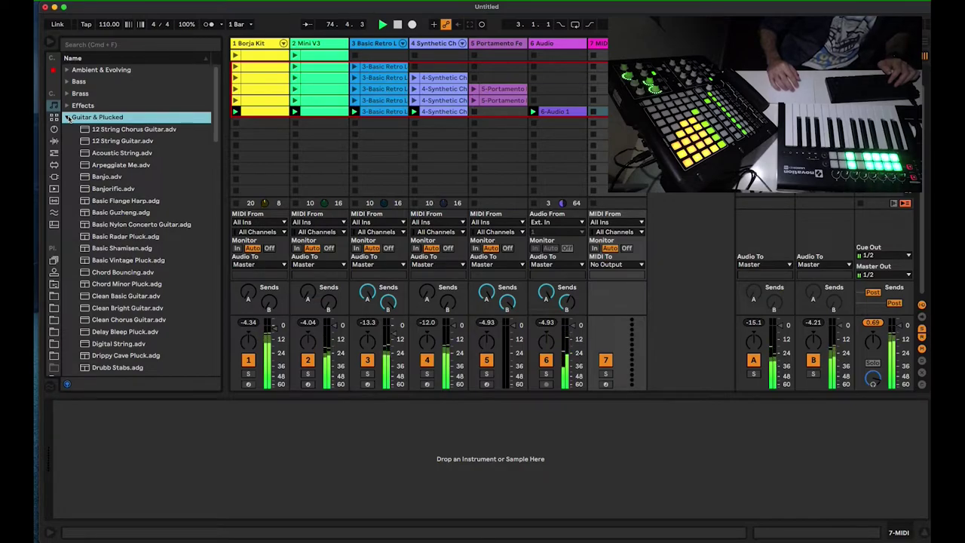
{"action": "left_click", "coordinate": [67, 118]}
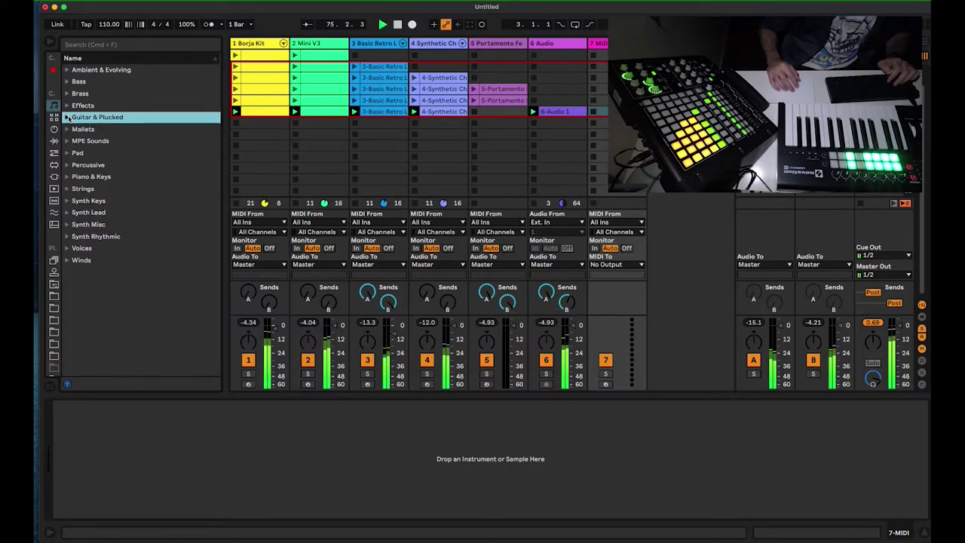
{"action": "left_click", "coordinate": [67, 177]}
{"action": "scroll", "coordinate": [113, 245], "scroll_direction": "down", "scroll_amount": 15}
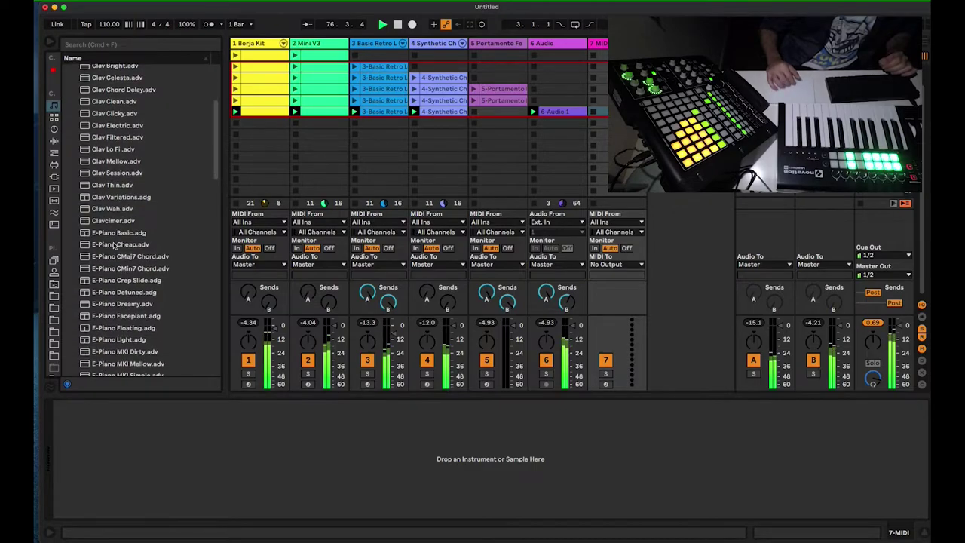
{"action": "scroll", "coordinate": [113, 245], "scroll_direction": "up", "scroll_amount": 15}
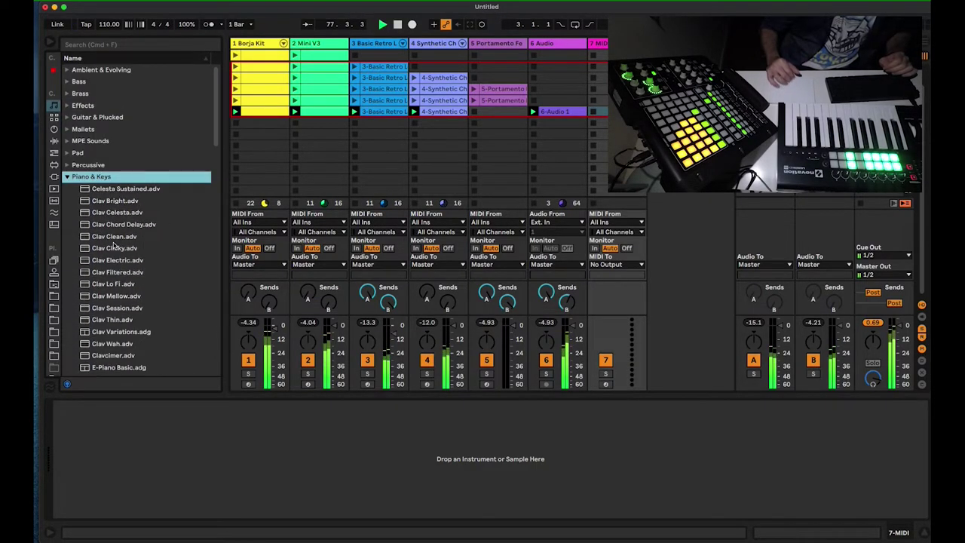
{"action": "left_click", "coordinate": [67, 176]}
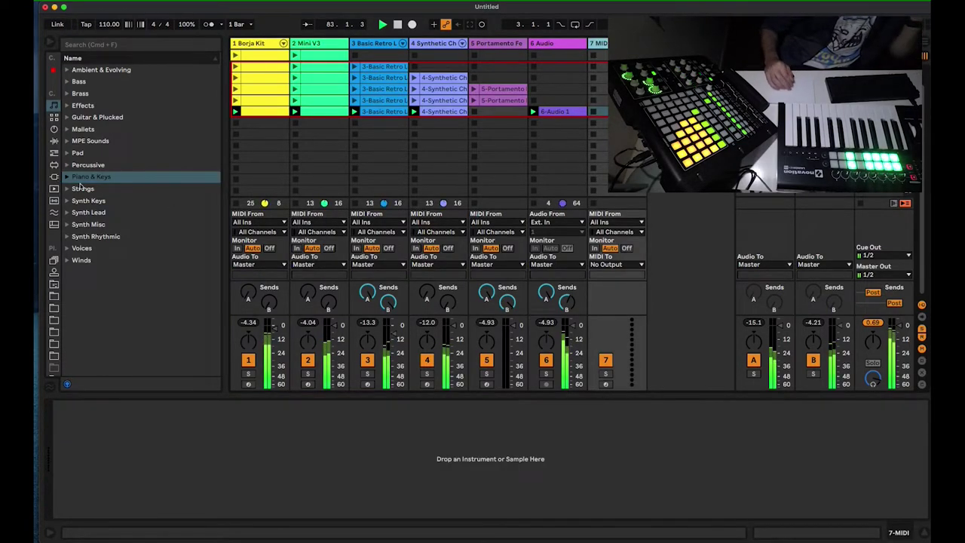
Step: Look through the Synth Keys presets and preview Arp 5th Keys.adv
{"action": "left_click", "coordinate": [67, 202]}
{"action": "scroll", "coordinate": [139, 280], "scroll_direction": "down", "scroll_amount": 5}
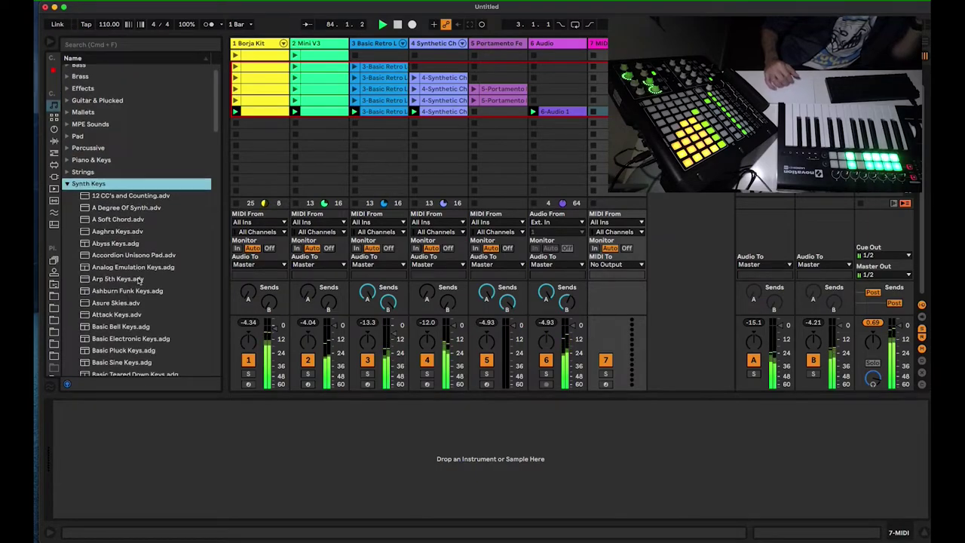
{"action": "scroll", "coordinate": [138, 280], "scroll_direction": "down", "scroll_amount": 4}
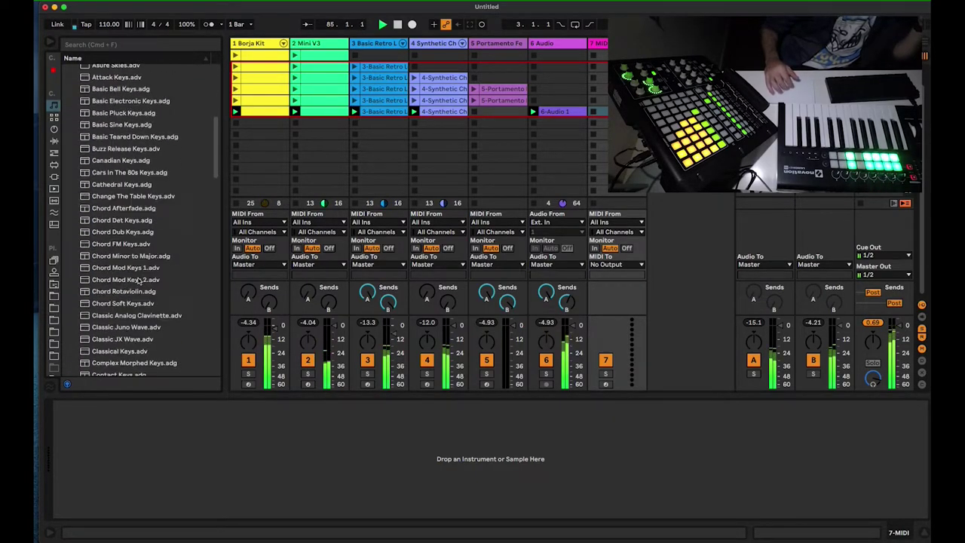
{"action": "scroll", "coordinate": [139, 280], "scroll_direction": "up", "scroll_amount": 8}
{"action": "scroll", "coordinate": [138, 280], "scroll_direction": "down", "scroll_amount": 3}
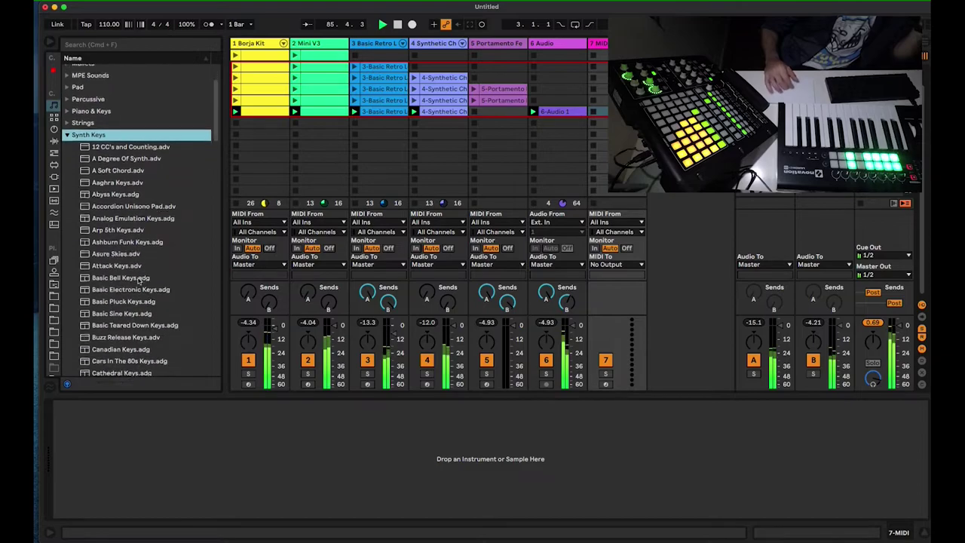
{"action": "left_click", "coordinate": [106, 222]}
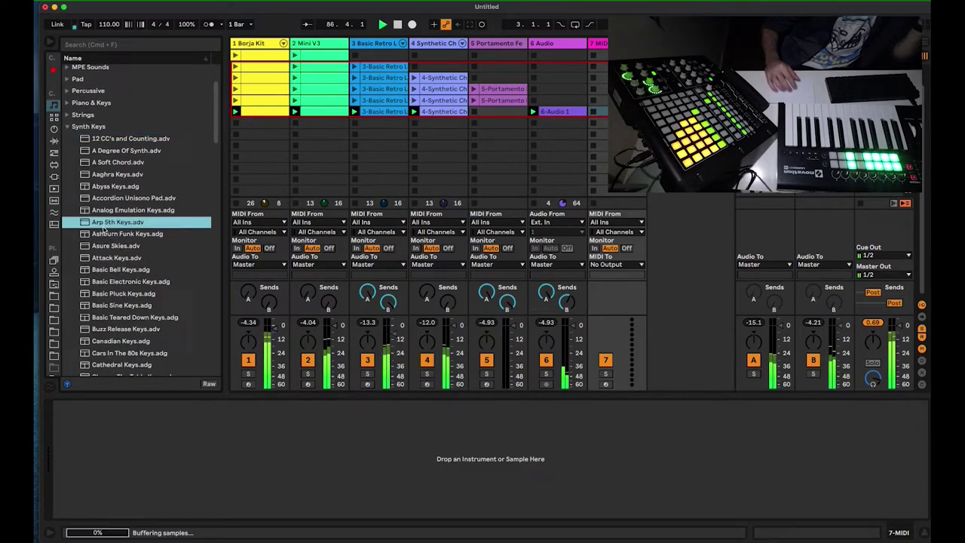
{"action": "scroll", "coordinate": [110, 256], "scroll_direction": "down", "scroll_amount": 4}
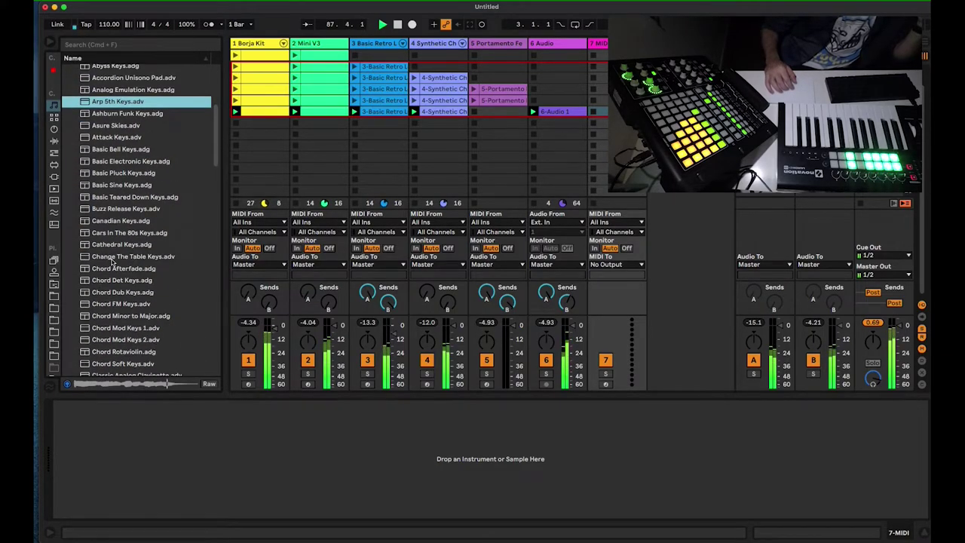
{"action": "scroll", "coordinate": [112, 261], "scroll_direction": "up", "scroll_amount": 5}
{"action": "left_click", "coordinate": [69, 202]}
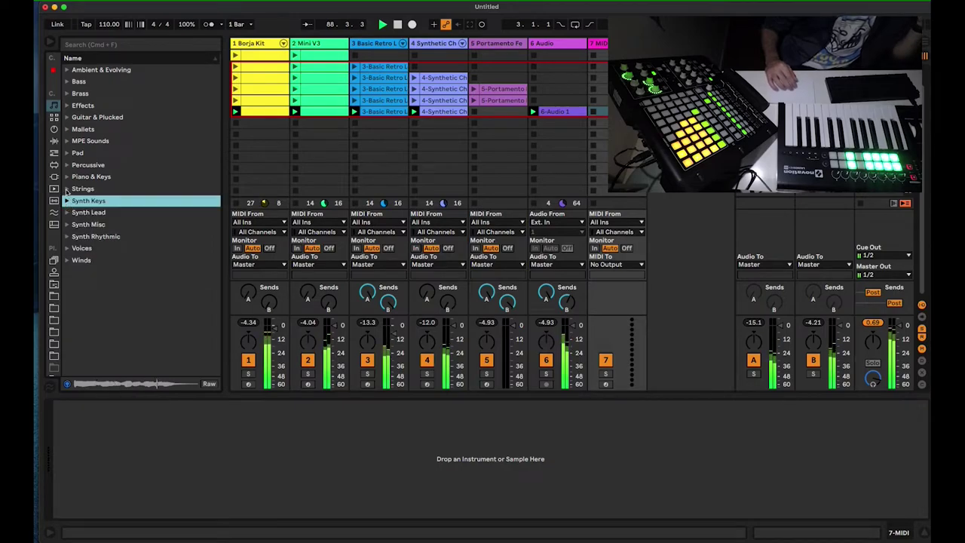
Step: Look through the Strings, Mallets and Guitar & Plucked presets for a suitable sound
{"action": "left_click", "coordinate": [67, 189]}
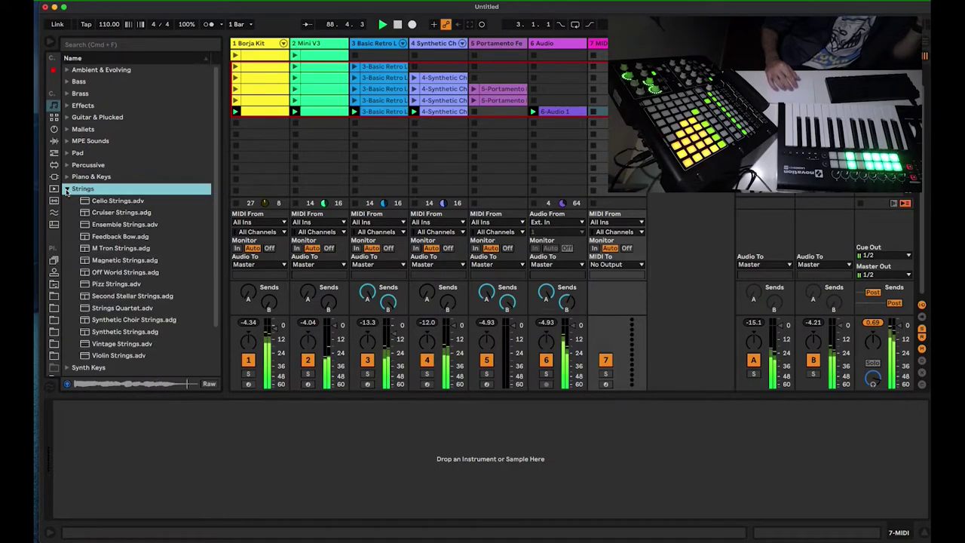
{"action": "left_click", "coordinate": [68, 385]}
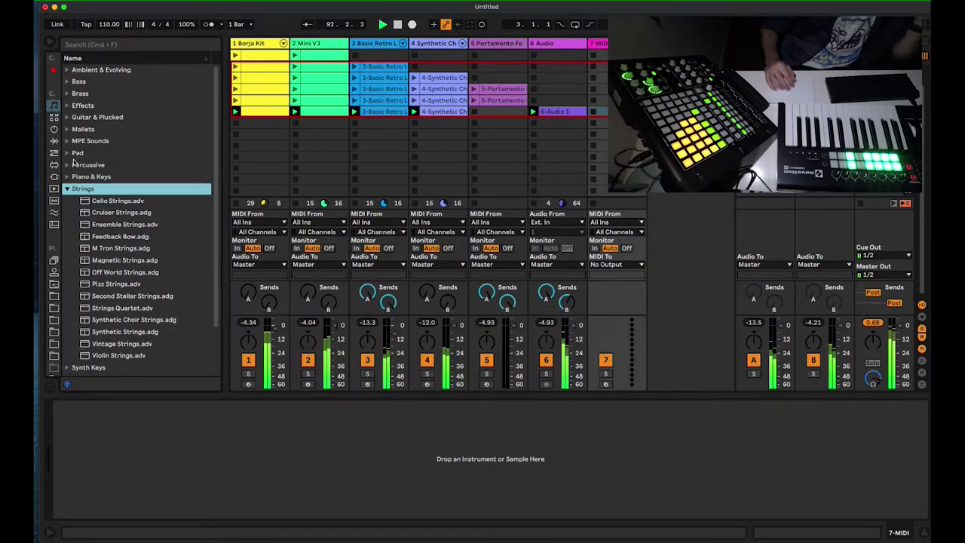
{"action": "left_click", "coordinate": [66, 129]}
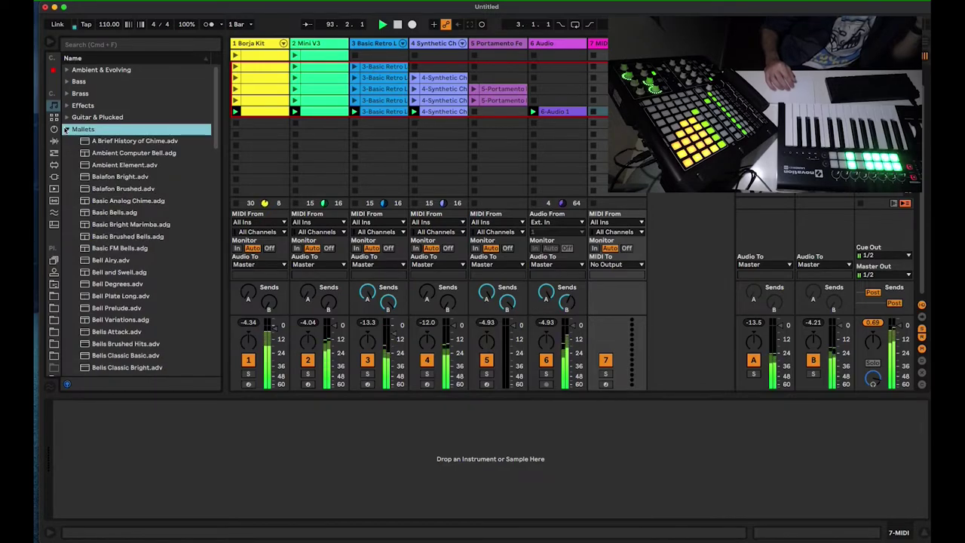
{"action": "scroll", "coordinate": [127, 239], "scroll_direction": "down", "scroll_amount": 10}
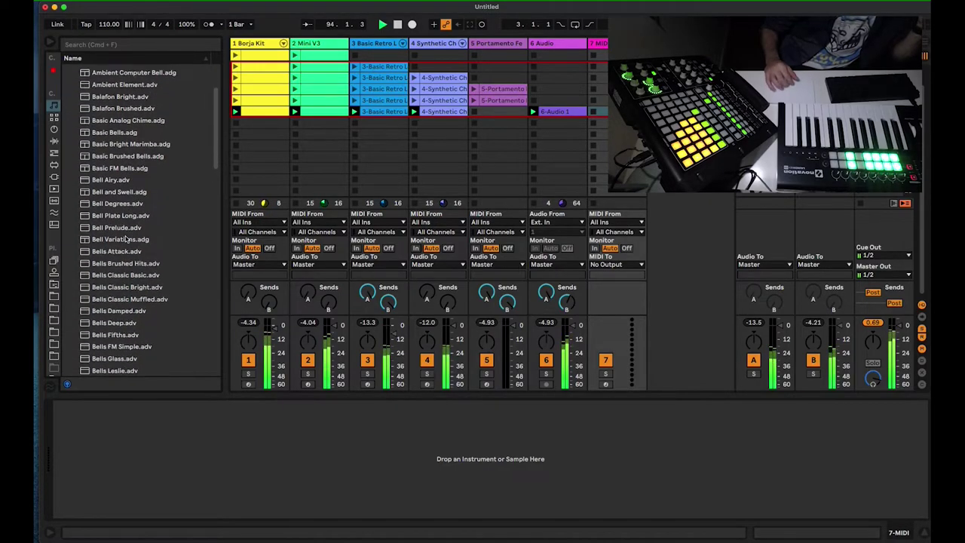
{"action": "scroll", "coordinate": [126, 240], "scroll_direction": "down", "scroll_amount": 1}
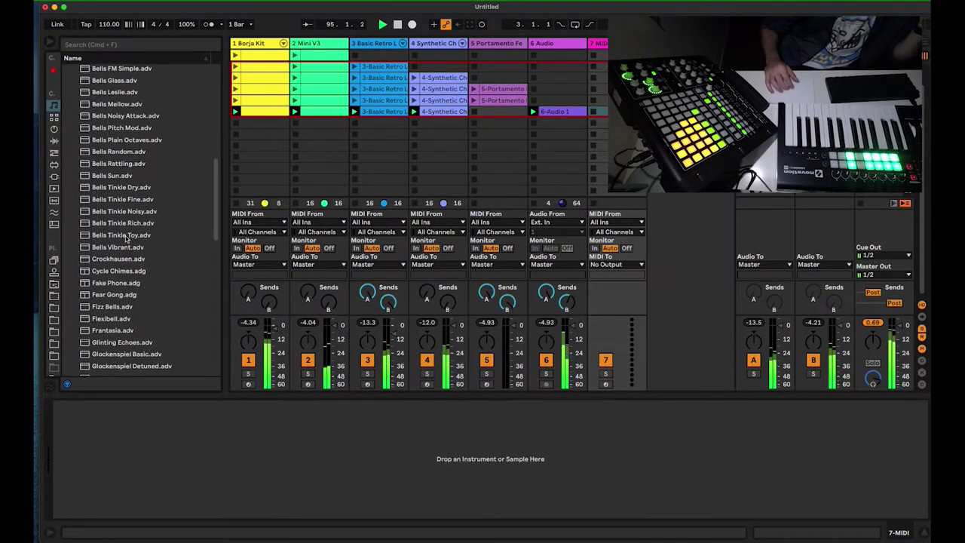
{"action": "scroll", "coordinate": [126, 239], "scroll_direction": "up", "scroll_amount": 11}
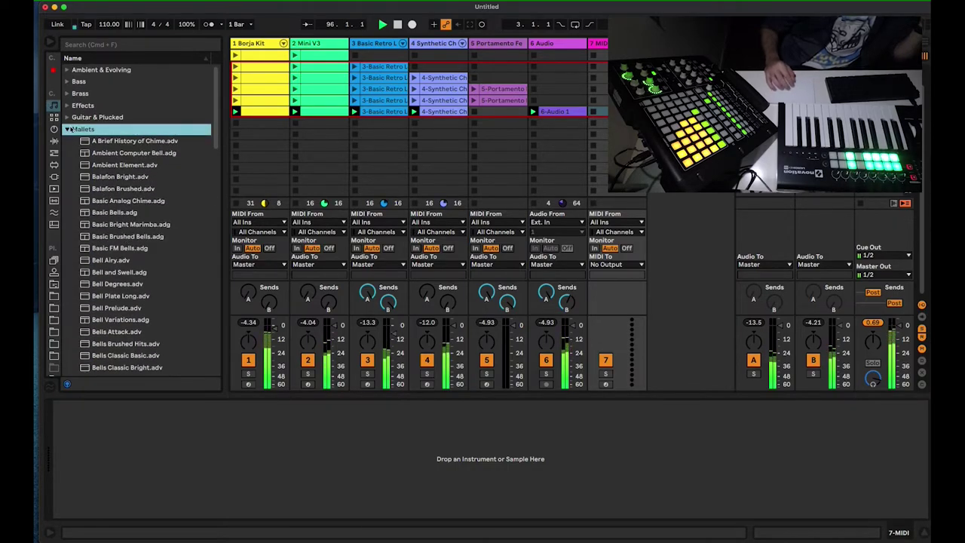
{"action": "left_click", "coordinate": [68, 129]}
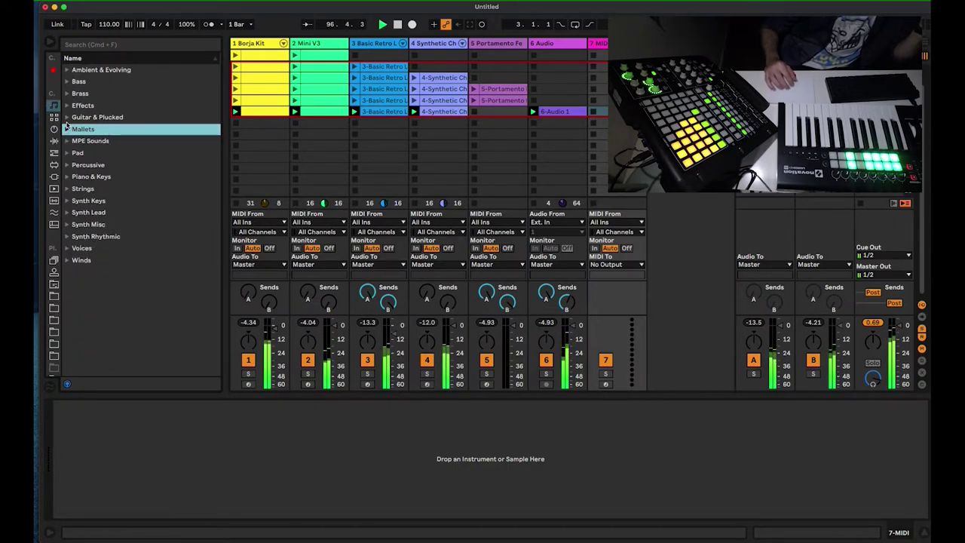
{"action": "left_click", "coordinate": [66, 123]}
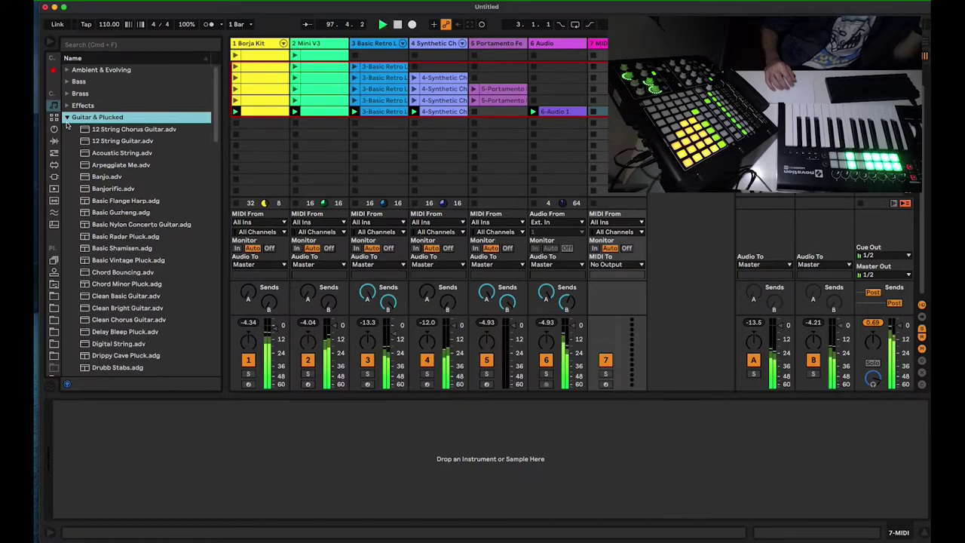
{"action": "left_click", "coordinate": [67, 121]}
Step: Check the Winds, Synth Rhythmic and Synth Misc preset categories
{"action": "left_click", "coordinate": [66, 260]}
{"action": "left_click", "coordinate": [66, 260]}
{"action": "left_click", "coordinate": [67, 237]}
{"action": "left_click", "coordinate": [66, 236]}
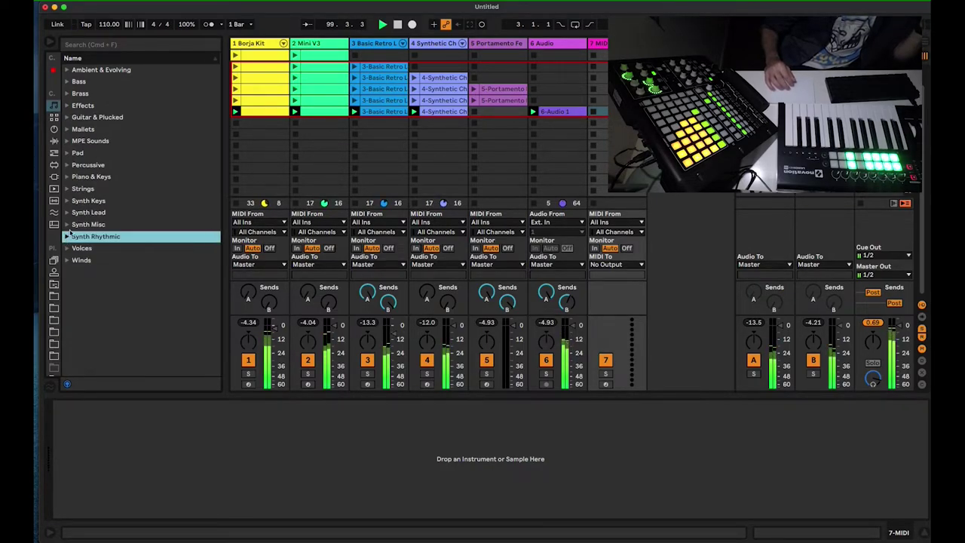
{"action": "left_click", "coordinate": [66, 224]}
{"action": "left_click", "coordinate": [66, 225]}
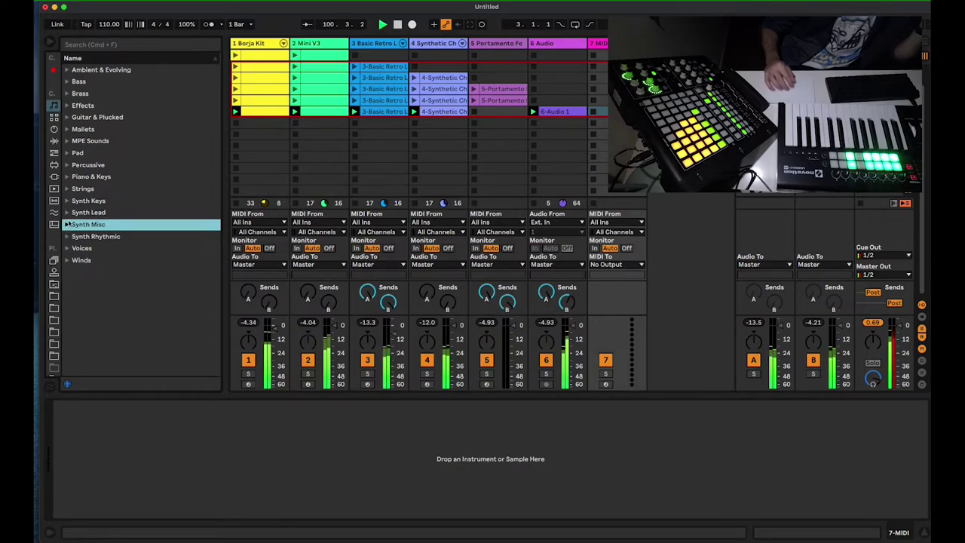
Step: Preview Chord Vintage Lead and Echo Bay from the Synth Lead presets and load Echo Bay.adv onto track 7
{"action": "left_click", "coordinate": [67, 214]}
{"action": "left_click", "coordinate": [67, 214]}
{"action": "scroll", "coordinate": [92, 252], "scroll_direction": "down", "scroll_amount": 10}
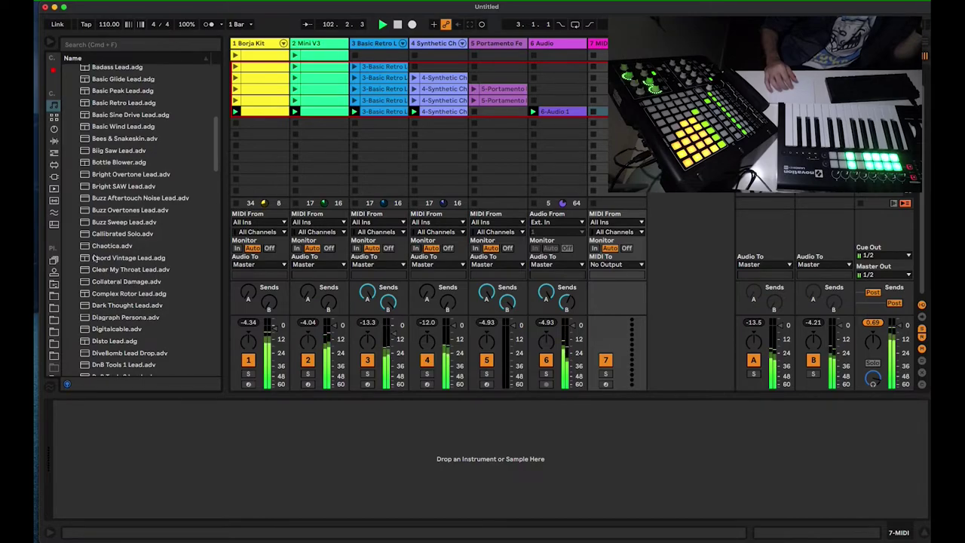
{"action": "left_click", "coordinate": [95, 258]}
{"action": "scroll", "coordinate": [99, 302], "scroll_direction": "down", "scroll_amount": 5}
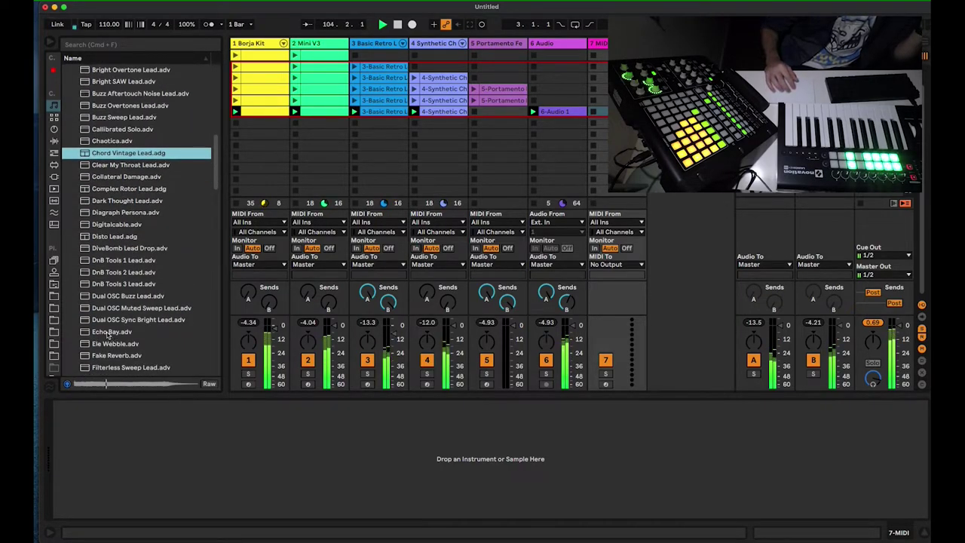
{"action": "left_click", "coordinate": [109, 332]}
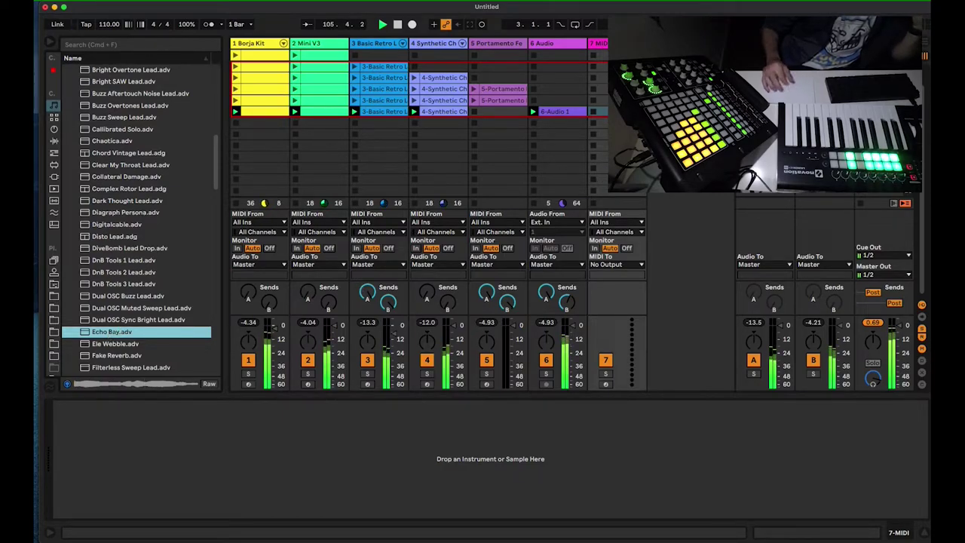
{"action": "double_click", "coordinate": [110, 333]}
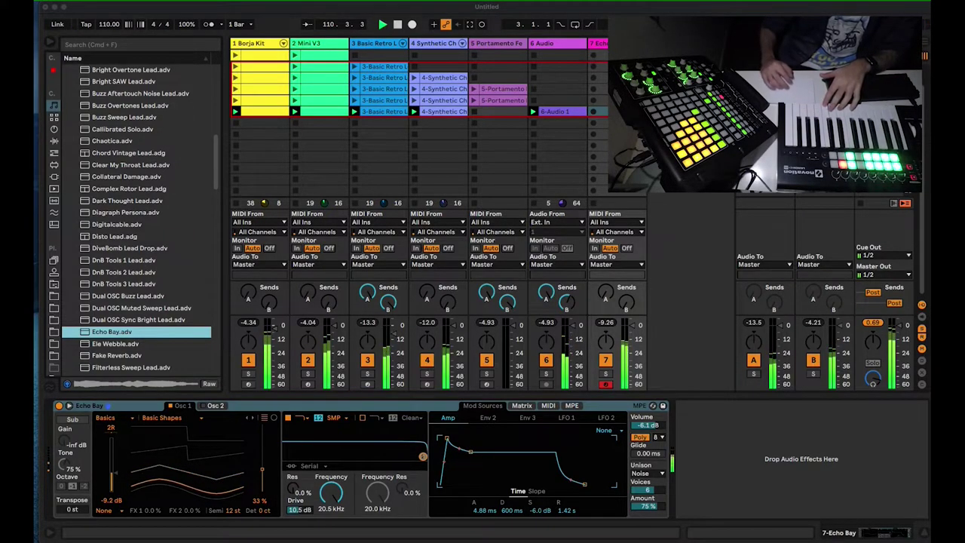
Step: Add an Arpeggiator MIDI effect in front of Echo Bay on track 7
{"action": "left_click", "coordinate": [606, 43]}
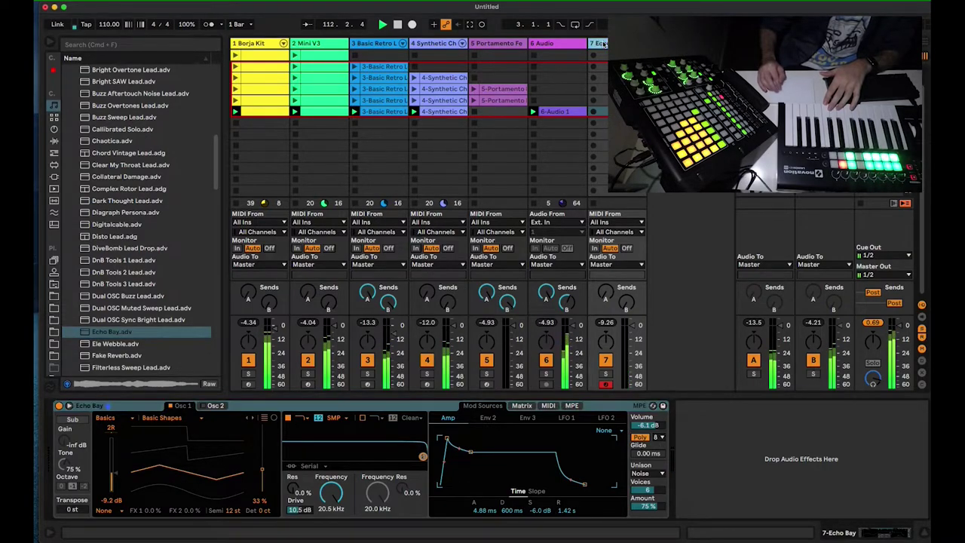
{"action": "left_click", "coordinate": [54, 152]}
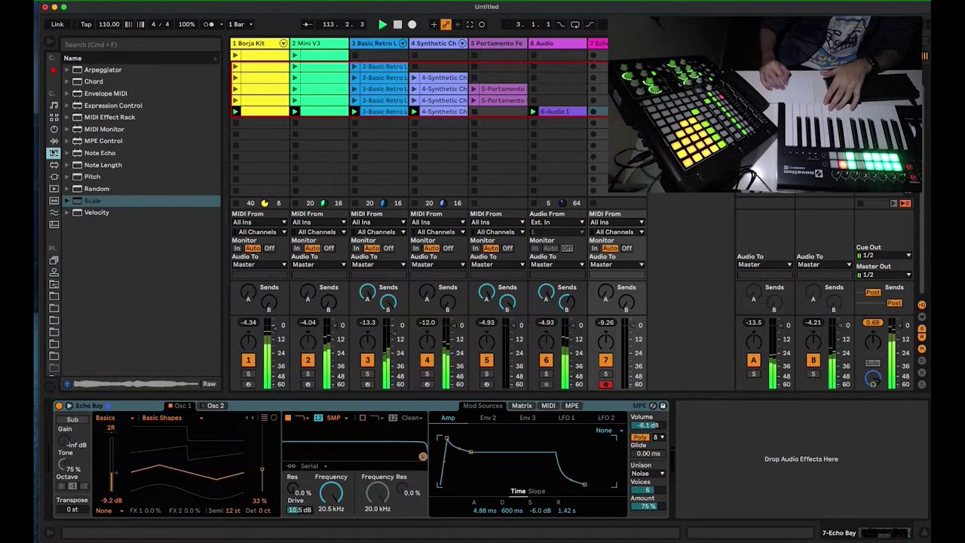
{"action": "double_click", "coordinate": [84, 69]}
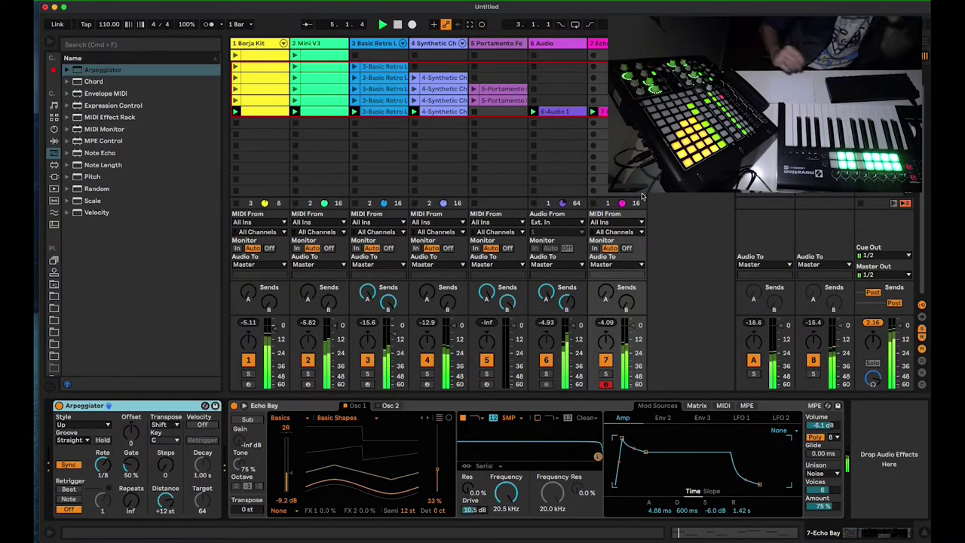
Step: Open the notes of the 7-Echo Bay 1 clip and clear the note selection
{"action": "double_click", "coordinate": [601, 110]}
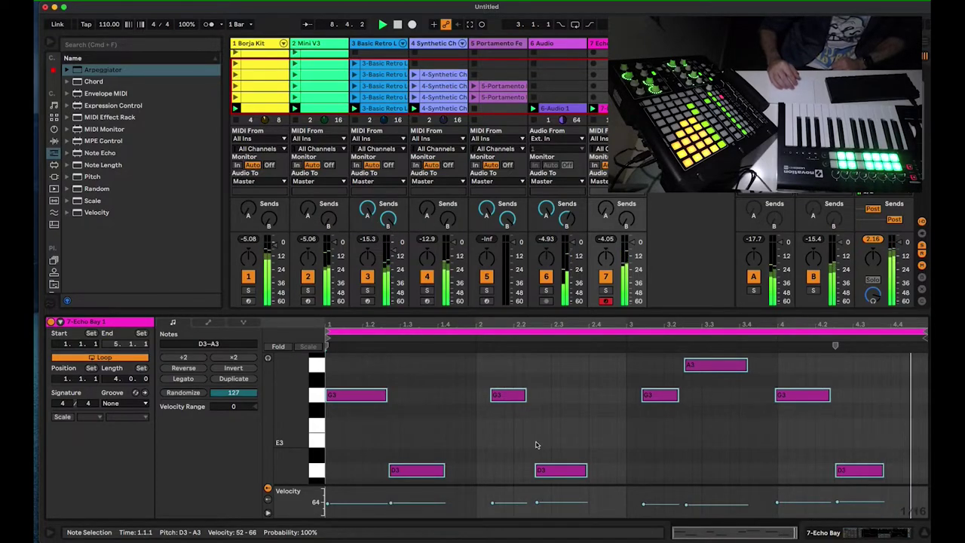
{"action": "left_click", "coordinate": [560, 408]}
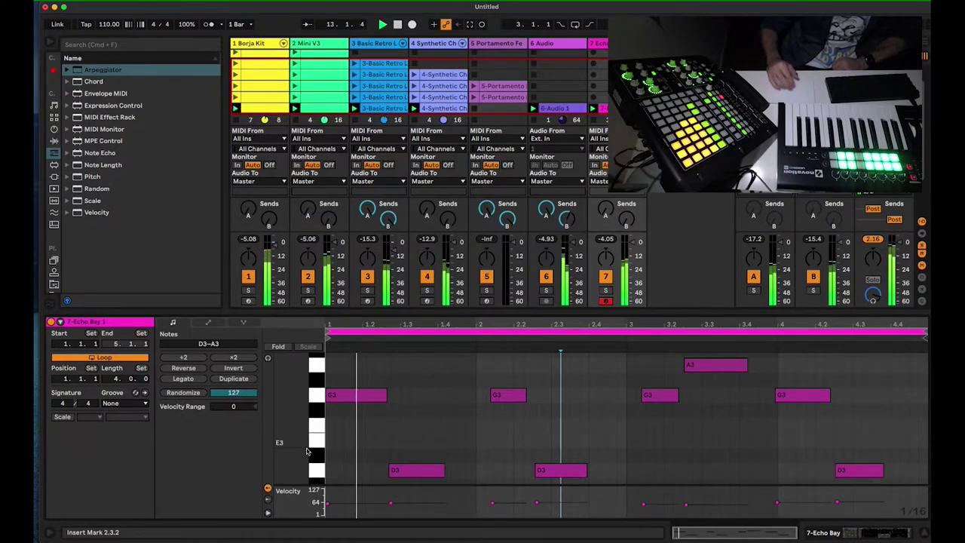
Step: Fold the 7-Echo Bay 1 clip to its used notes and shorten the first G3 and first D3 to about one beat each
{"action": "left_click", "coordinate": [278, 346]}
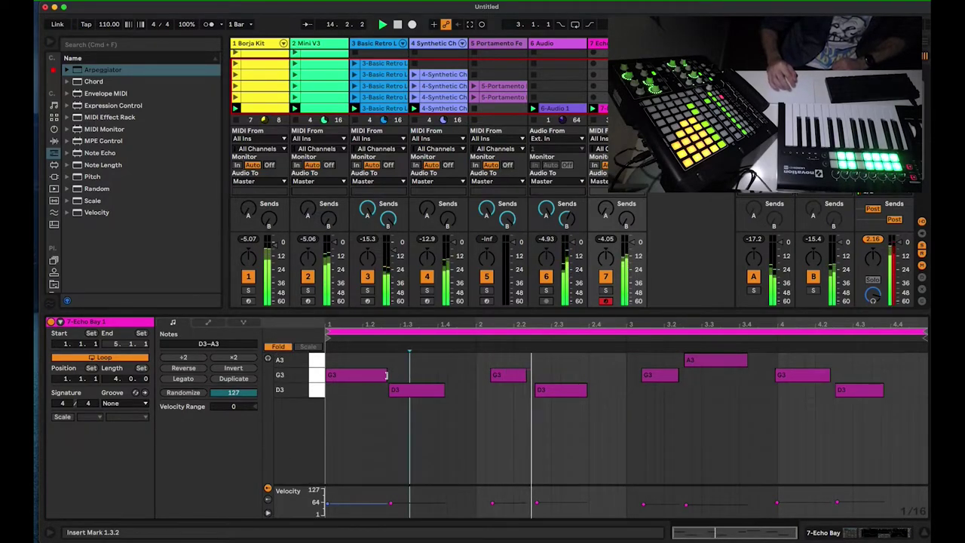
{"action": "left_click_drag", "start_coordinate": [385, 374], "coordinate": [352, 375]}
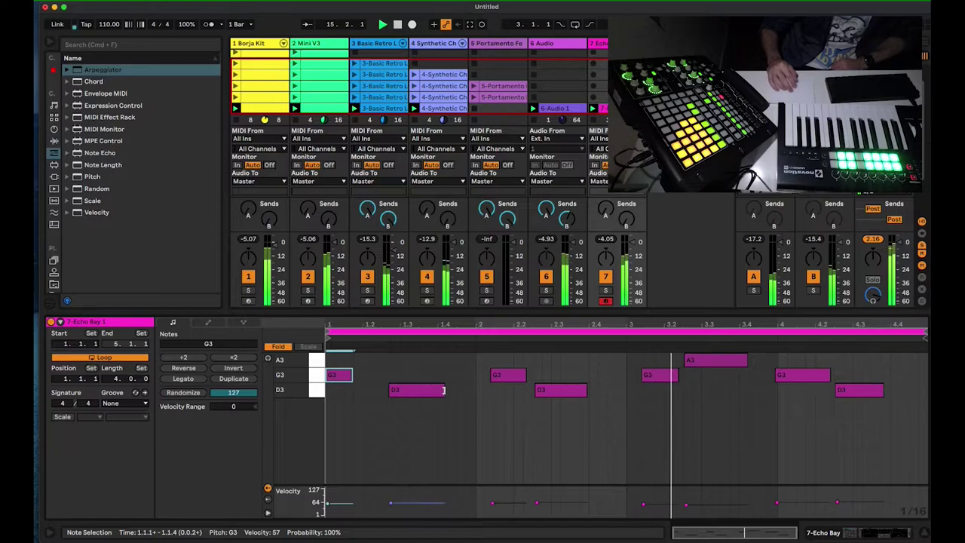
{"action": "left_click_drag", "start_coordinate": [444, 390], "coordinate": [408, 390]}
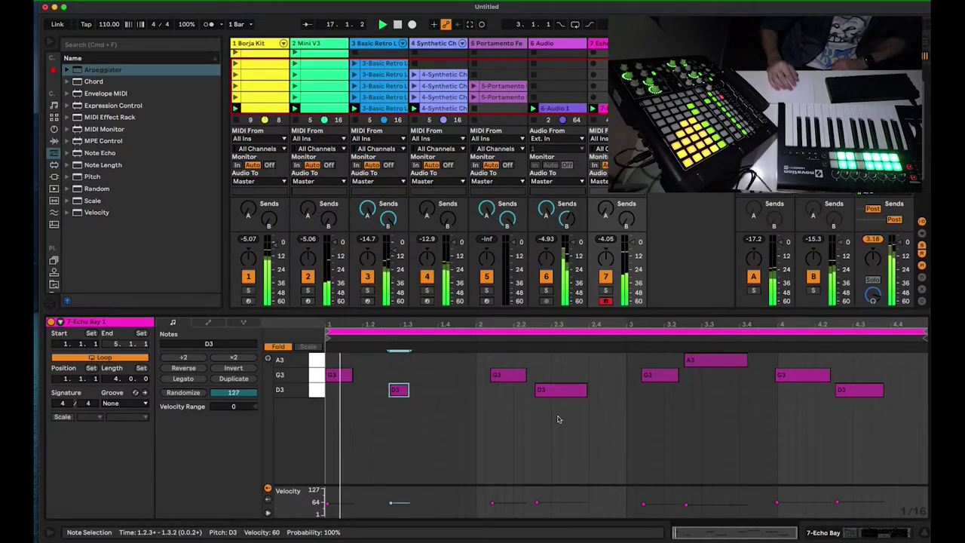
{"action": "left_click_drag", "start_coordinate": [408, 389], "coordinate": [427, 390]}
{"action": "mouse_move", "coordinate": [351, 375]}
{"action": "left_mouse_down"}
{"action": "mouse_move", "coordinate": [370, 374]}
{"action": "mouse_move", "coordinate": [361, 374]}
{"action": "left_mouse_up"}
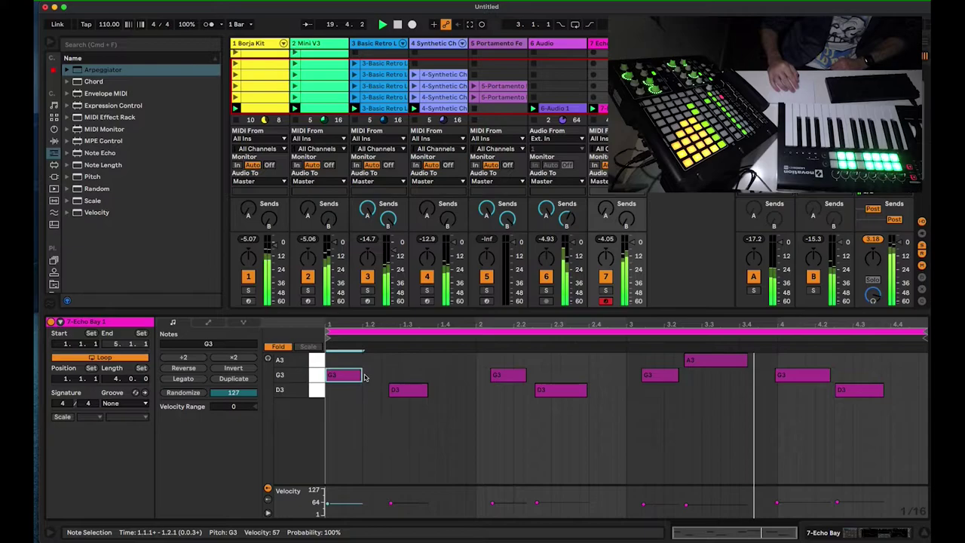
Step: Shorten the D3 in bar 2, the G3 and A3 in bar 3, and the G3 and D3 in bar 4, then reset the master peak level
{"action": "left_click_drag", "start_coordinate": [586, 389], "coordinate": [569, 389]}
{"action": "left_click_drag", "start_coordinate": [677, 374], "coordinate": [670, 374]}
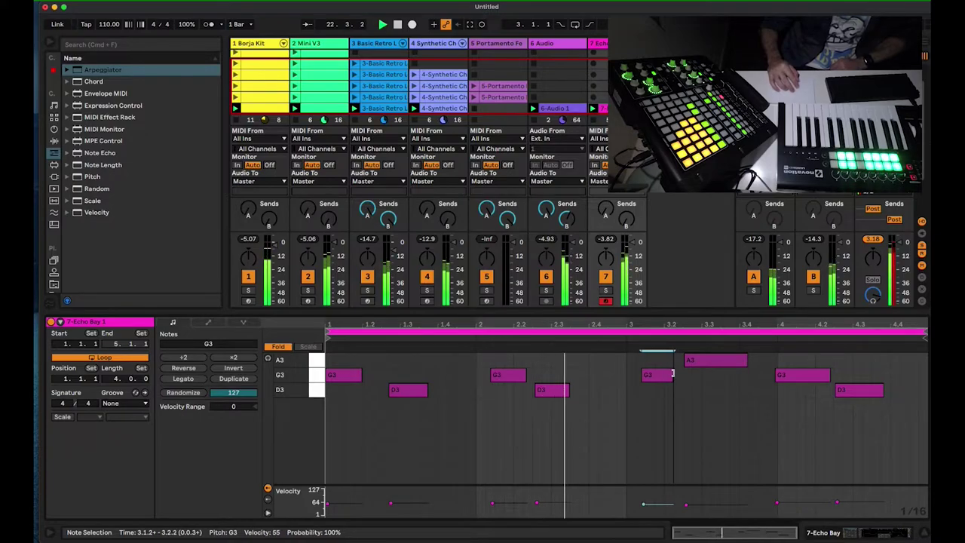
{"action": "left_click_drag", "start_coordinate": [744, 362], "coordinate": [718, 360]}
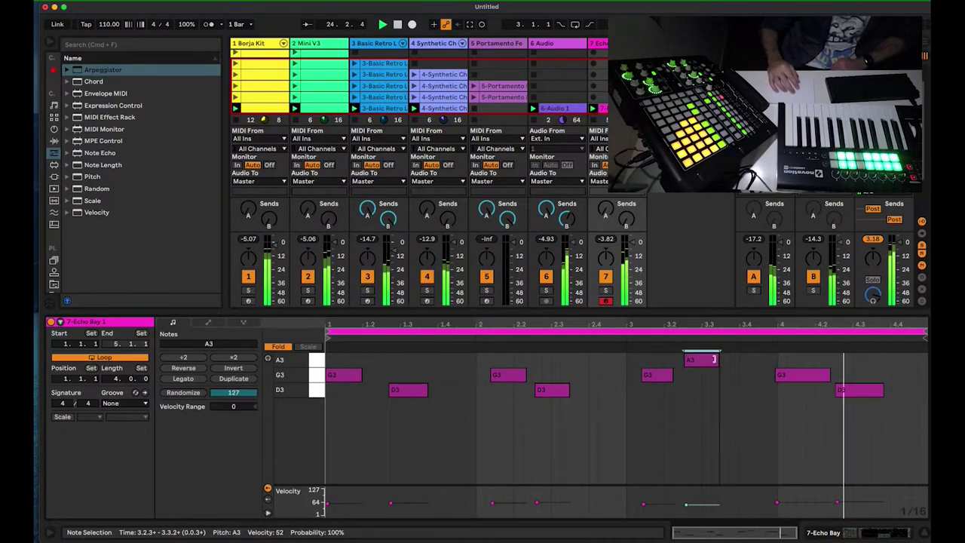
{"action": "left_click_drag", "start_coordinate": [826, 375], "coordinate": [810, 375]}
{"action": "left_click_drag", "start_coordinate": [882, 390], "coordinate": [864, 389]}
{"action": "left_click", "coordinate": [867, 239]}
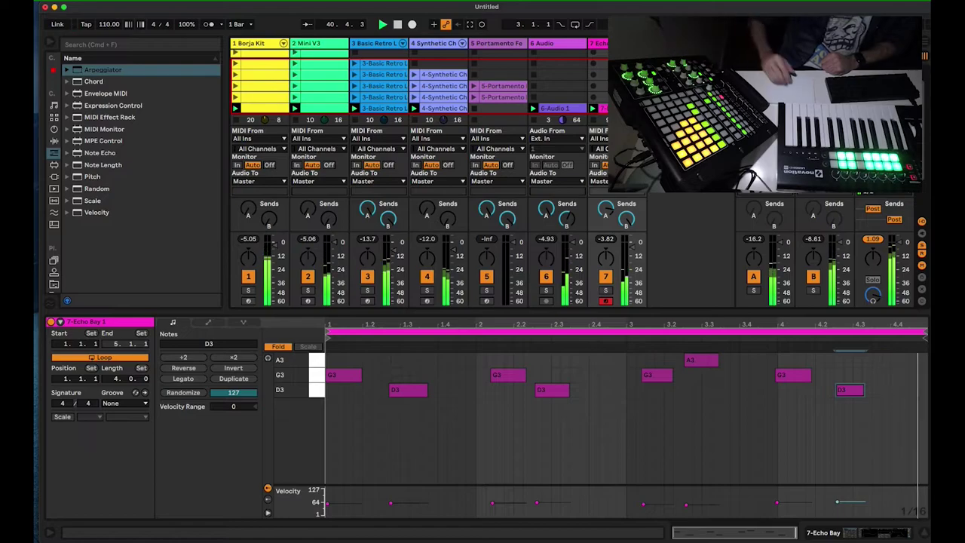
Step: Set the Arpeggiator's transpose steps to 1 on the Echo Bay track and recheck the clip's notes
{"action": "key", "text": "shift+Tab"}
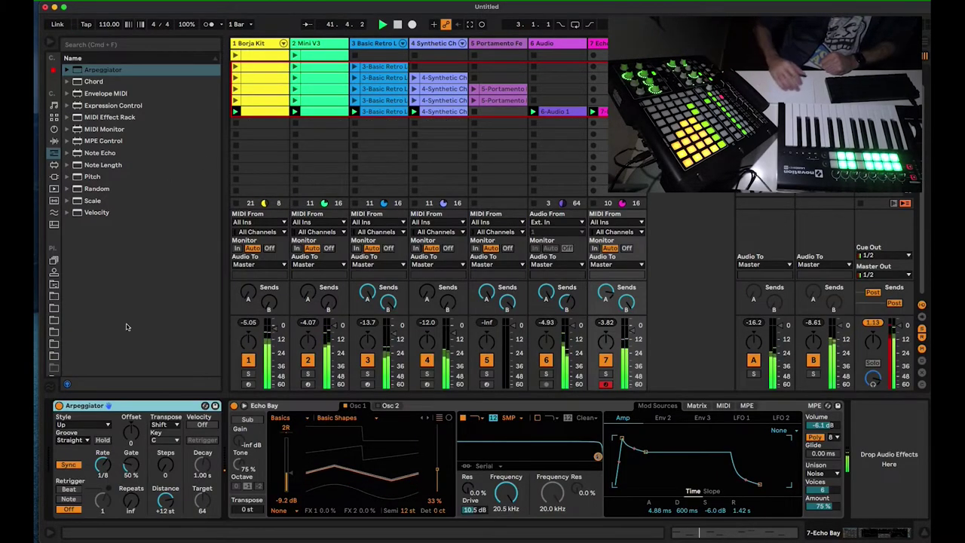
{"action": "left_click", "coordinate": [165, 466]}
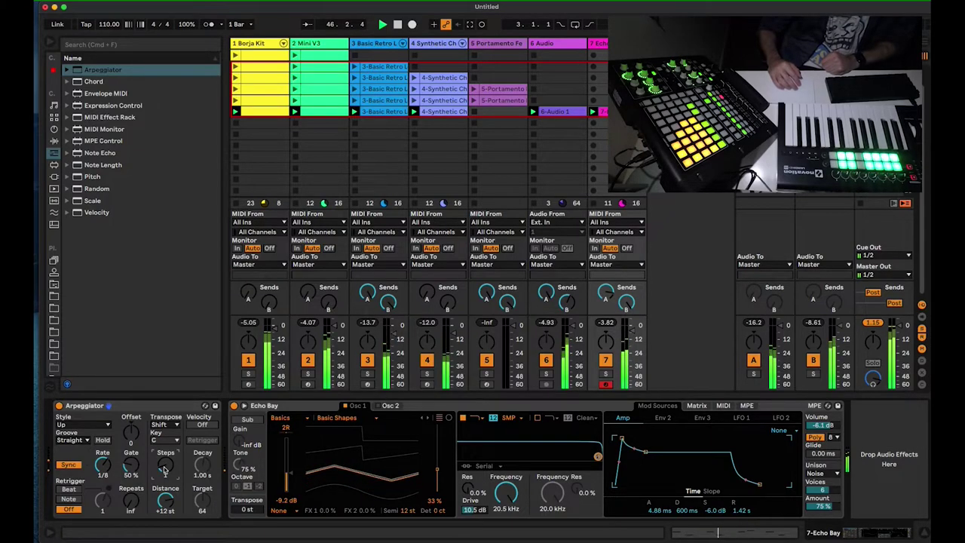
{"action": "key", "text": "shift+Tab"}
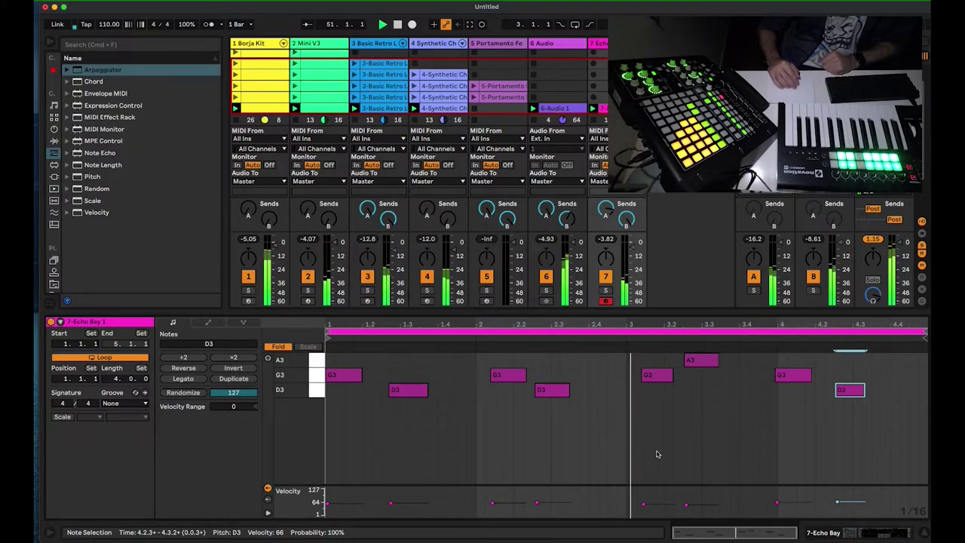
{"action": "left_click", "coordinate": [871, 533]}
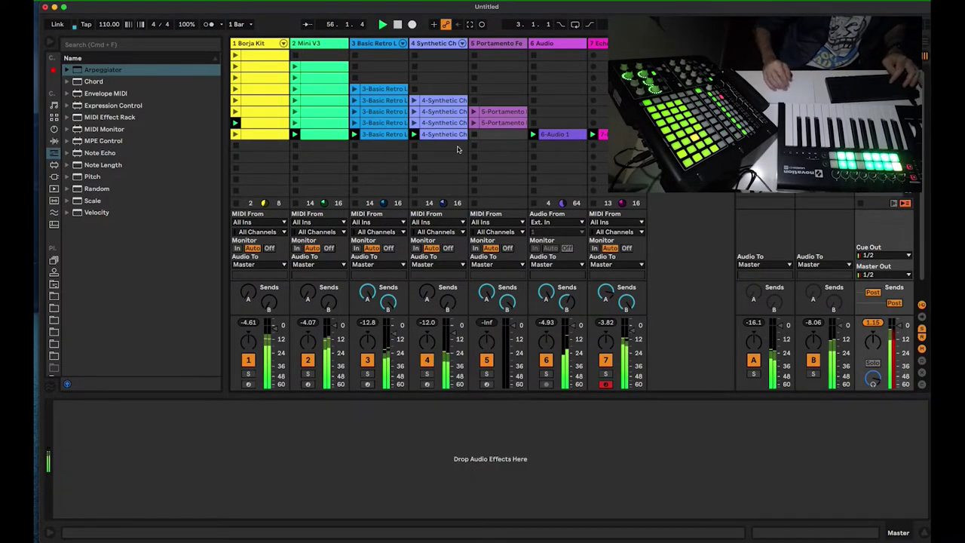
Step: Duplicate the last scene and copy the Borja Kit drum clip from two scenes above into it
{"action": "key", "text": "super+d"}
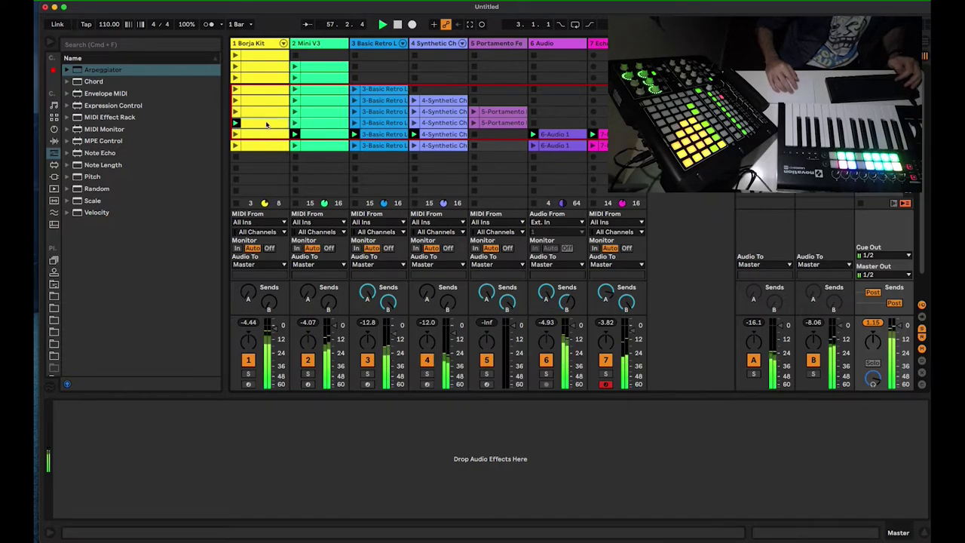
{"action": "left_click_drag", "start_coordinate": [269, 122], "coordinate": [267, 146]}
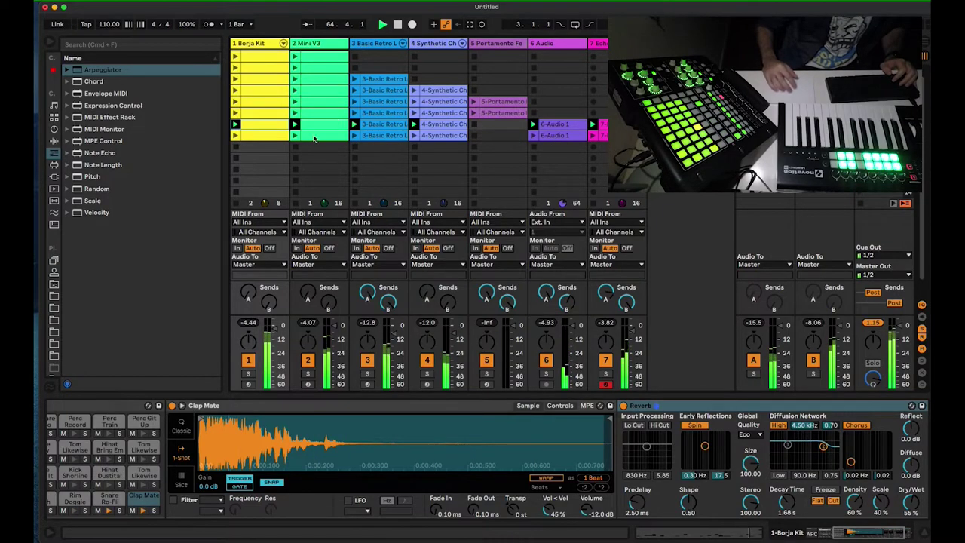
{"action": "left_click", "coordinate": [260, 139]}
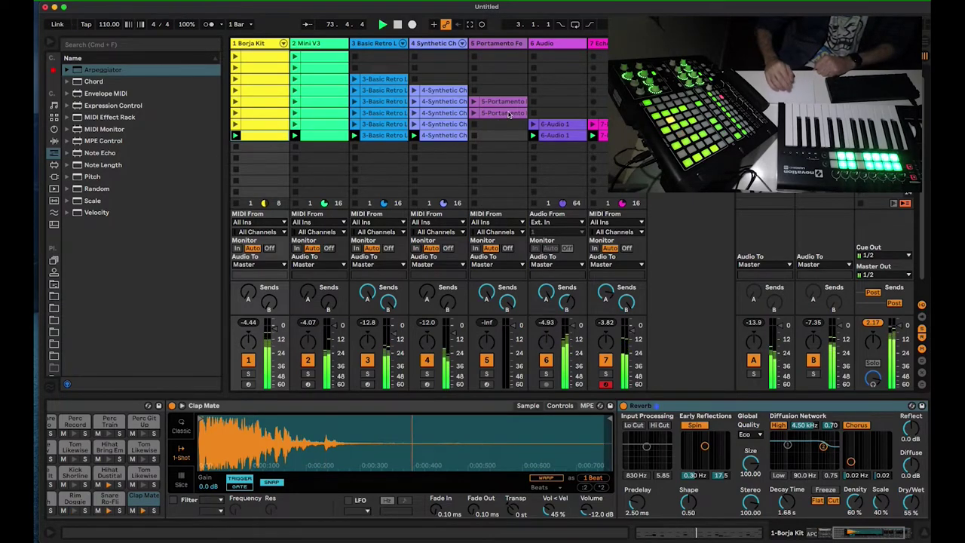
Step: Copy the Portamento clip into the last scene, launch it and delete that scene's 6-Audio 1 clip
{"action": "left_click_drag", "start_coordinate": [499, 113], "coordinate": [504, 137]}
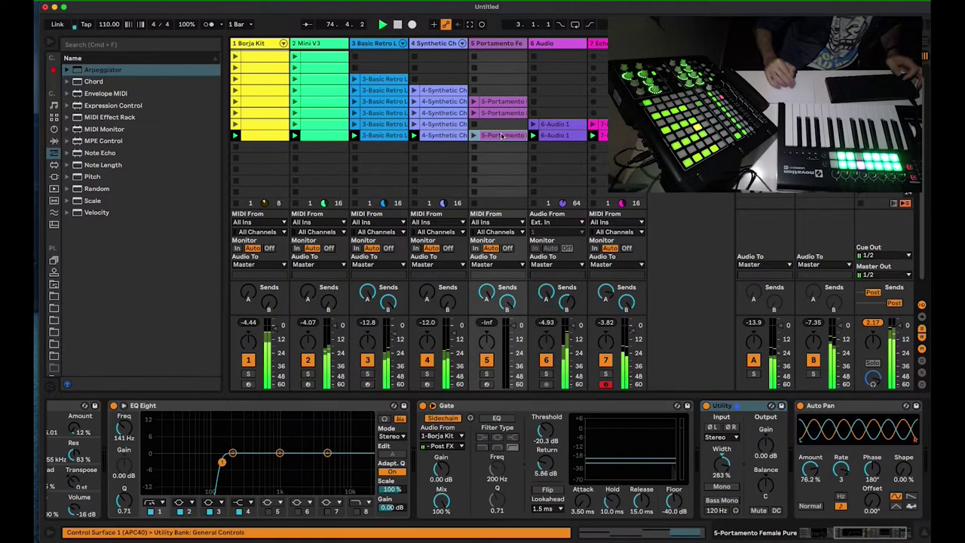
{"action": "left_click", "coordinate": [556, 138]}
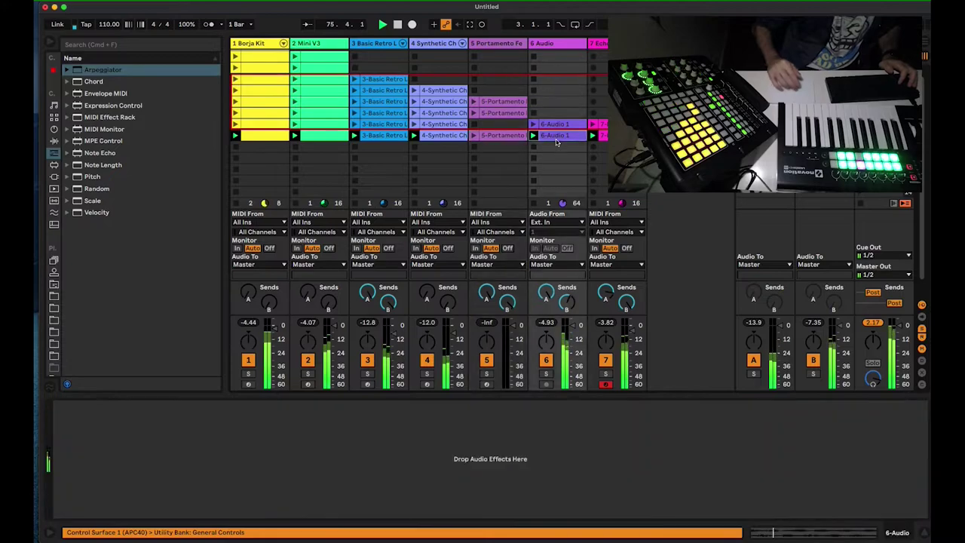
{"action": "key", "text": "Left"}
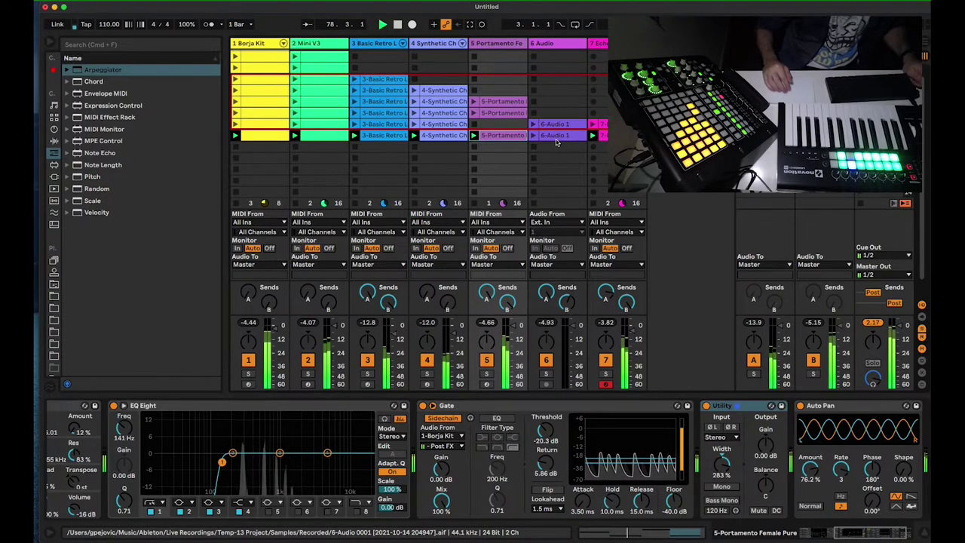
{"action": "key", "text": "Right"}
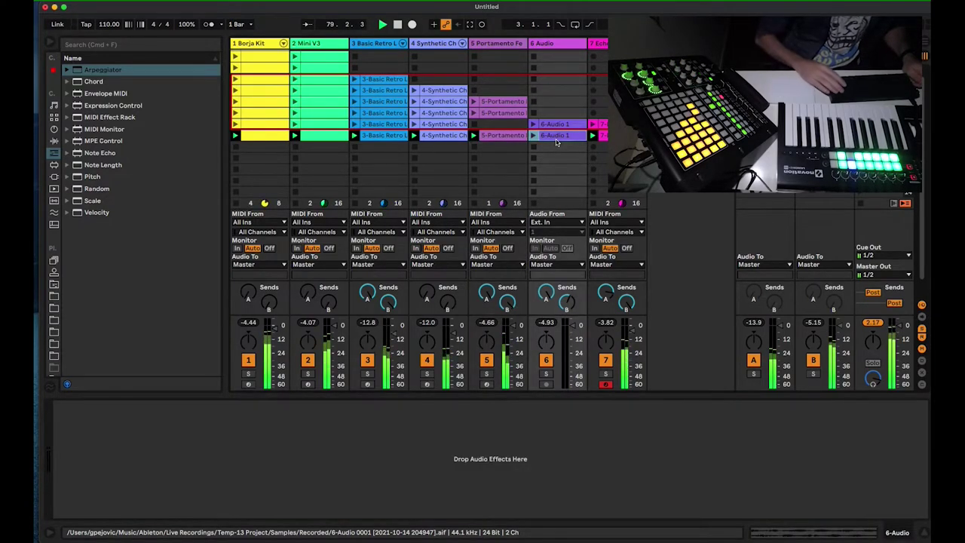
{"action": "key", "text": "Delete"}
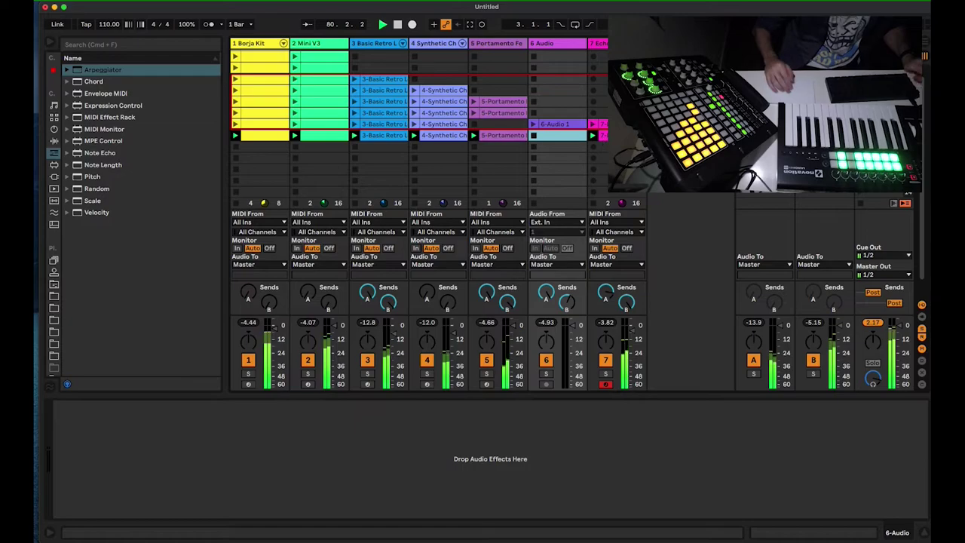
Step: Compare the Synthetic Choir clips and remove the Basic Retro Lead clip from the last scene
{"action": "left_click", "coordinate": [444, 136]}
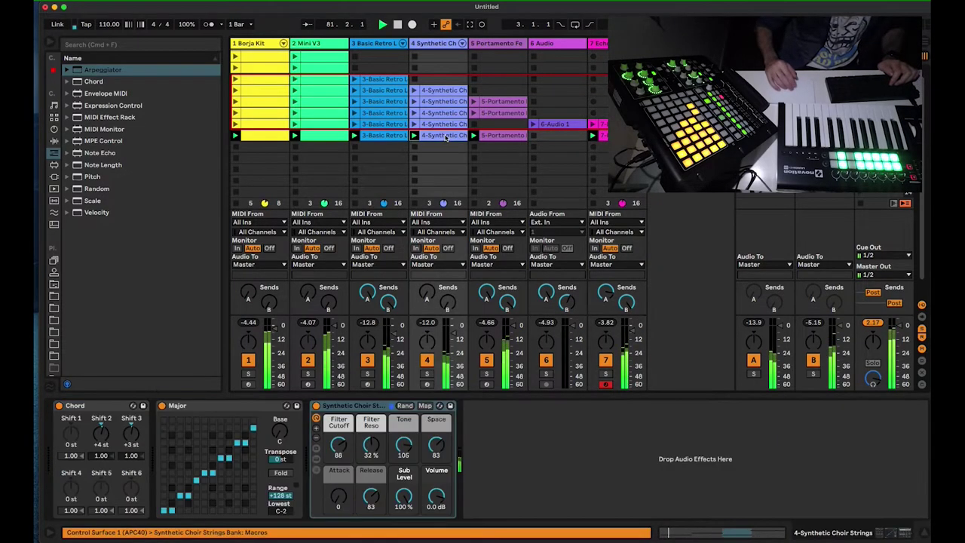
{"action": "key", "text": "Delete"}
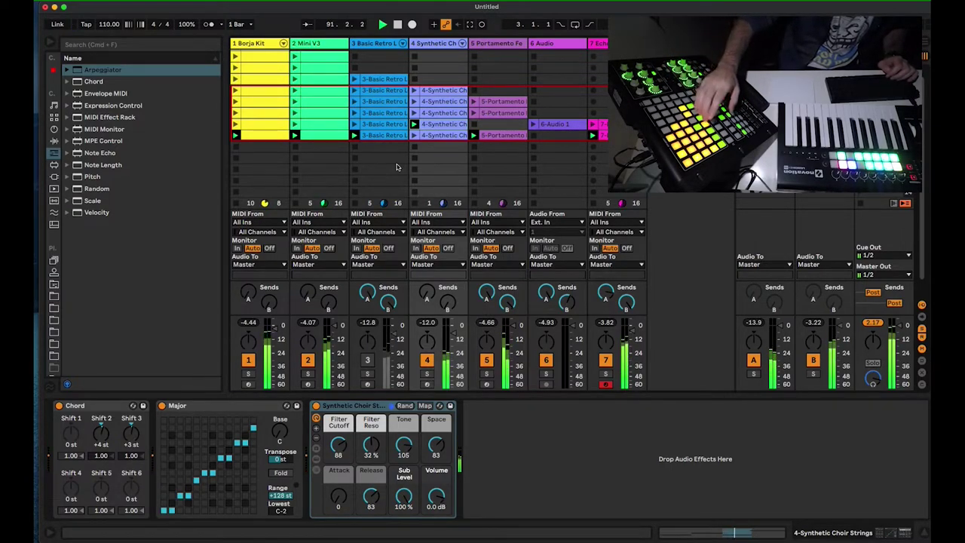
{"action": "left_click", "coordinate": [379, 139]}
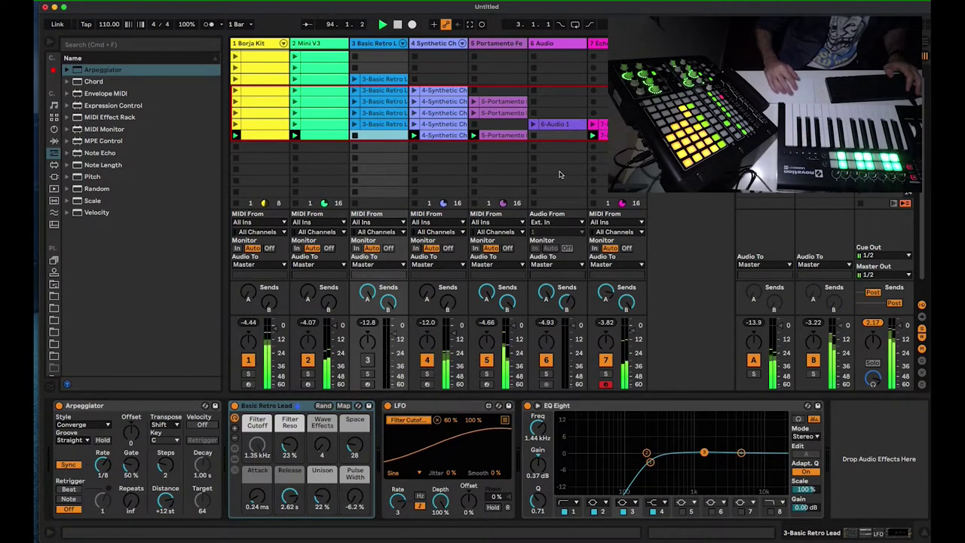
Step: Duplicate the Echo Bay track 7
{"action": "left_click", "coordinate": [604, 46]}
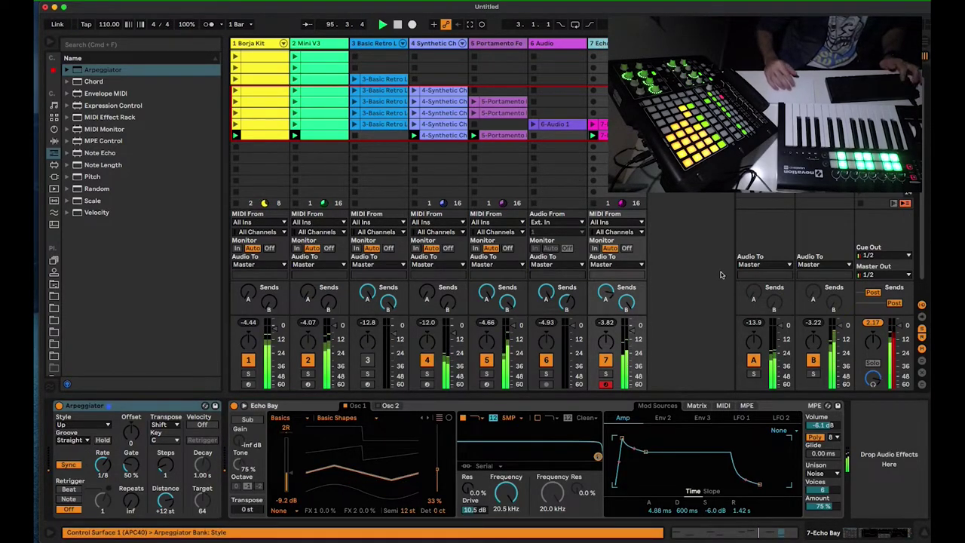
{"action": "key", "text": "super+d"}
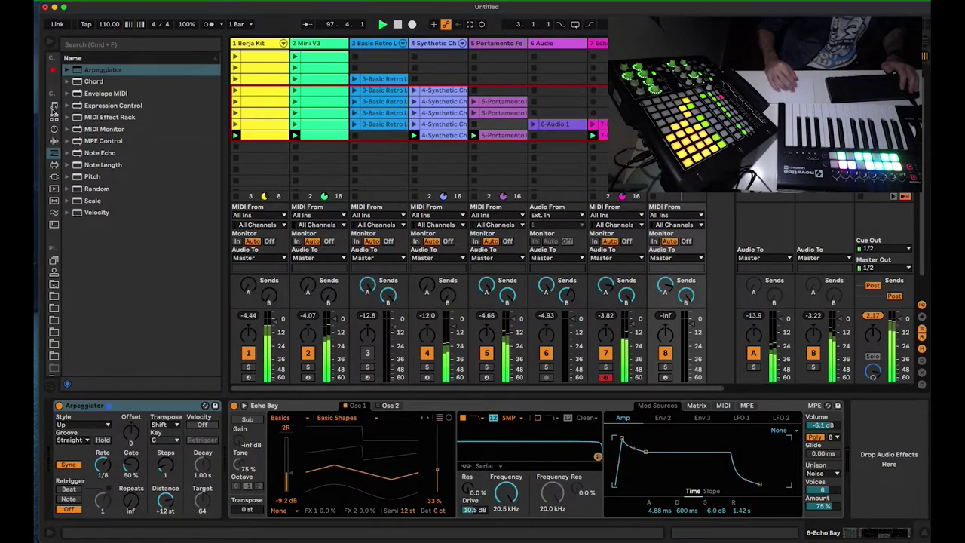
Step: Preview Buzz Overtones Lead, Buzz Sweep Lead and Buzz Aftertouch Noise Lead from the Synth Lead presets
{"action": "left_click", "coordinate": [54, 107]}
{"action": "scroll", "coordinate": [136, 174], "scroll_direction": "up", "scroll_amount": 10}
{"action": "scroll", "coordinate": [137, 198], "scroll_direction": "down", "scroll_amount": 3}
{"action": "scroll", "coordinate": [137, 198], "scroll_direction": "down", "scroll_amount": 1}
{"action": "scroll", "coordinate": [130, 303], "scroll_direction": "down", "scroll_amount": 10}
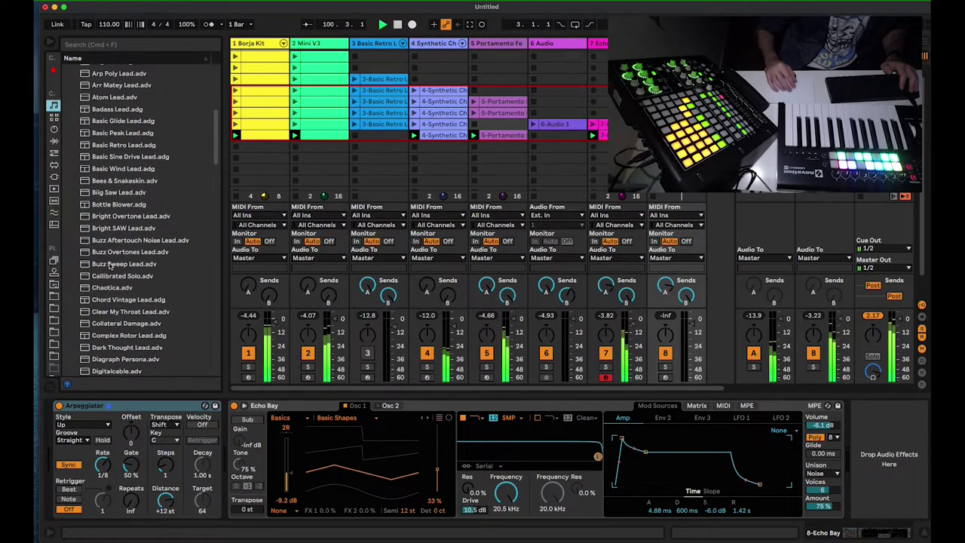
{"action": "left_click", "coordinate": [138, 255]}
{"action": "left_click", "coordinate": [125, 265]}
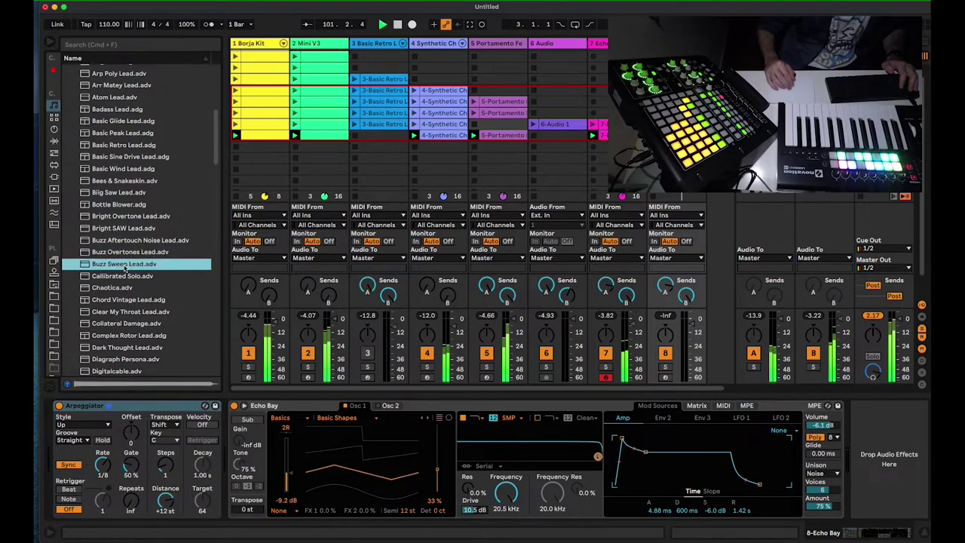
{"action": "left_click", "coordinate": [133, 240]}
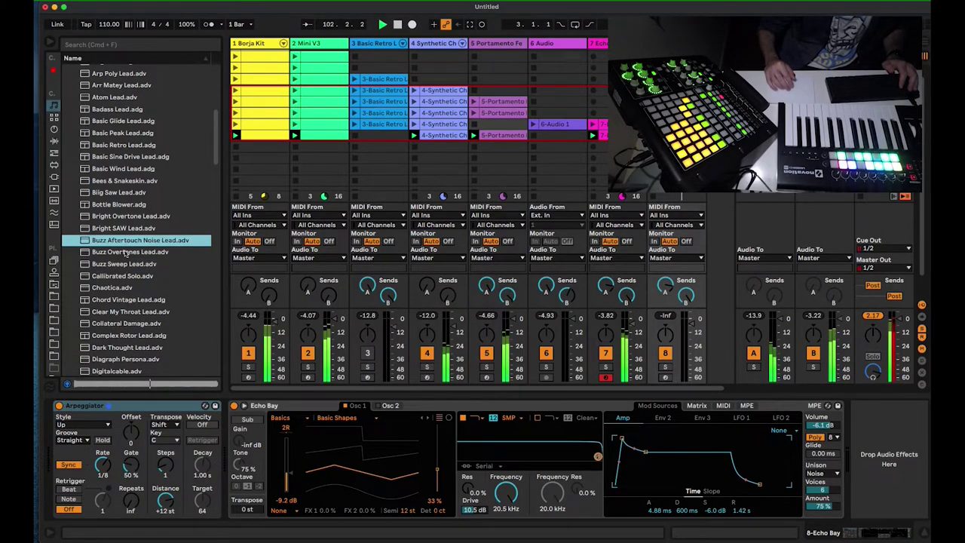
{"action": "left_click", "coordinate": [125, 254]}
{"action": "left_click", "coordinate": [124, 264]}
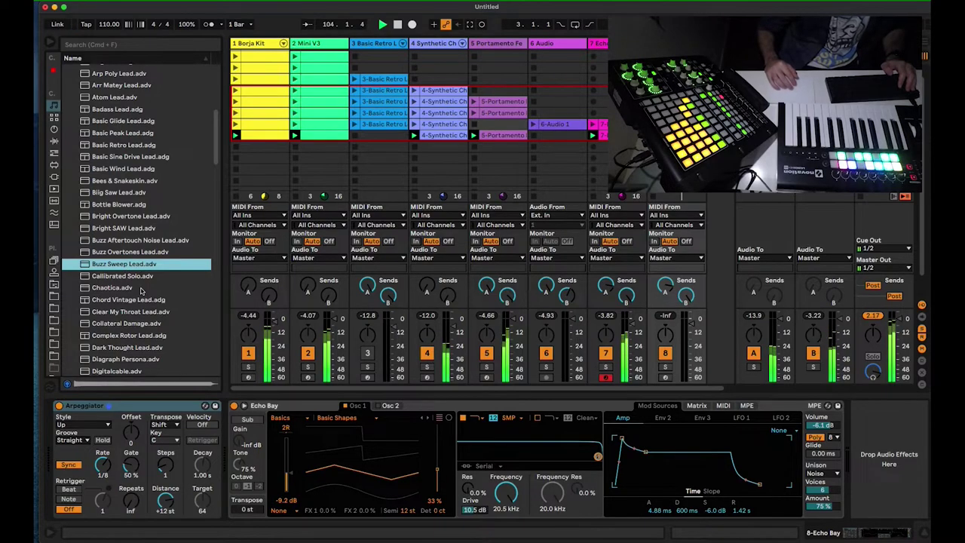
Step: Look through the Mallets preset category and collapse it again
{"action": "scroll", "coordinate": [141, 290], "scroll_direction": "up", "scroll_amount": 10}
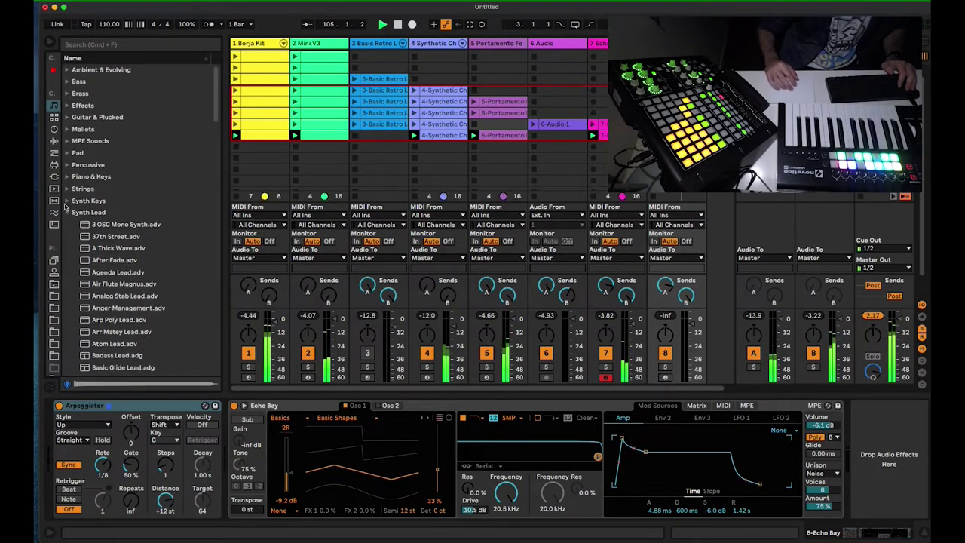
{"action": "left_click", "coordinate": [66, 130]}
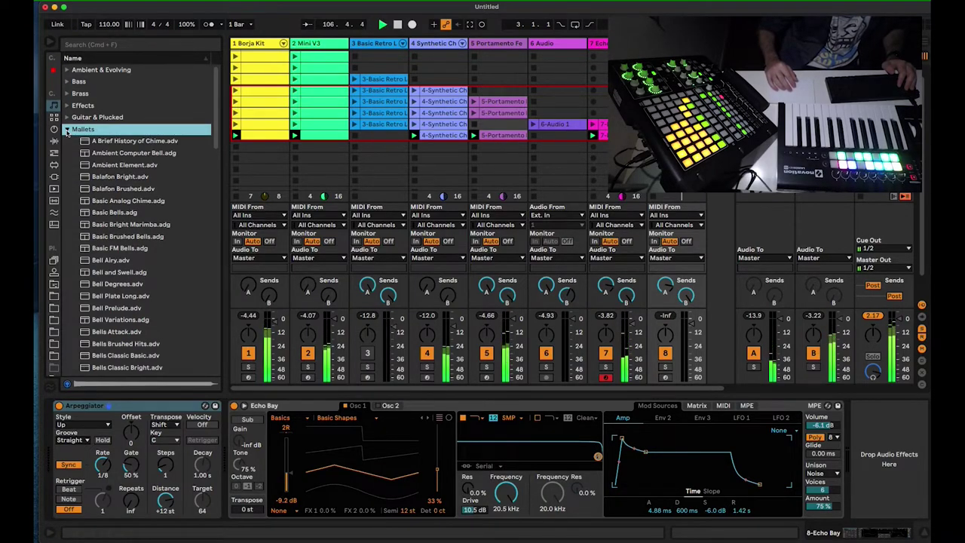
{"action": "scroll", "coordinate": [95, 217], "scroll_direction": "down", "scroll_amount": 10}
{"action": "scroll", "coordinate": [95, 216], "scroll_direction": "up", "scroll_amount": 10}
{"action": "left_click", "coordinate": [66, 130]}
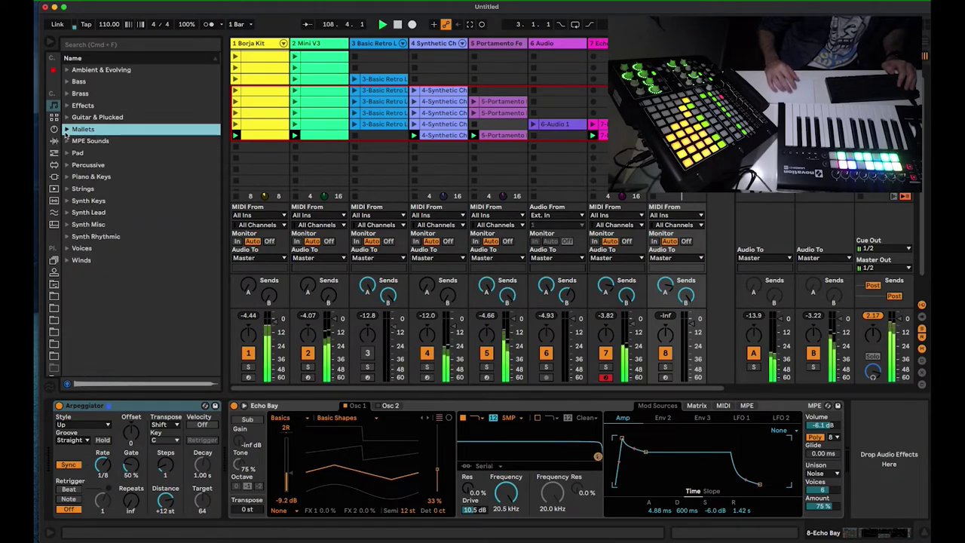
Step: Open the notes of the 7-Echo Bay 1 clip and lengthen the last D3 in bar 4 to about one beat
{"action": "double_click", "coordinate": [601, 135]}
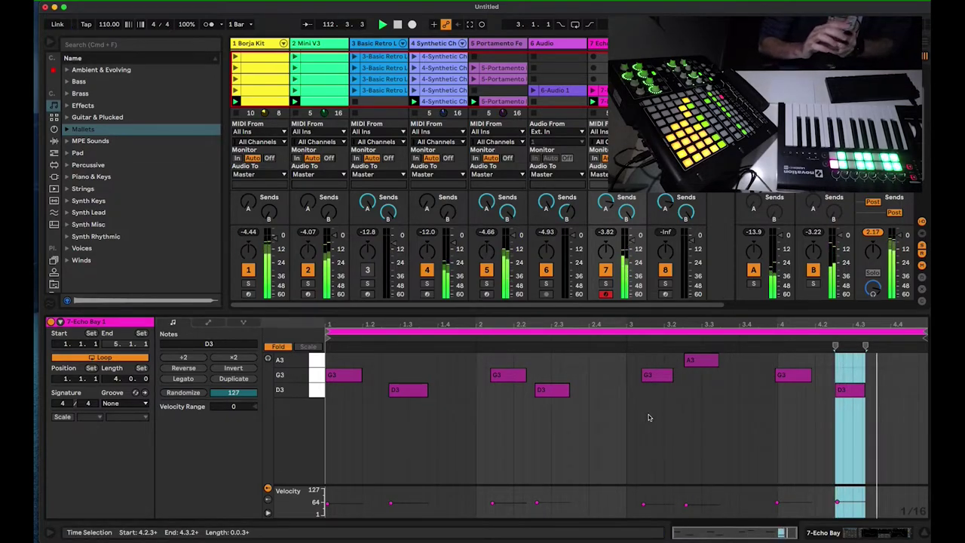
{"action": "left_click", "coordinate": [865, 391]}
{"action": "left_click_drag", "start_coordinate": [869, 392], "coordinate": [874, 392]}
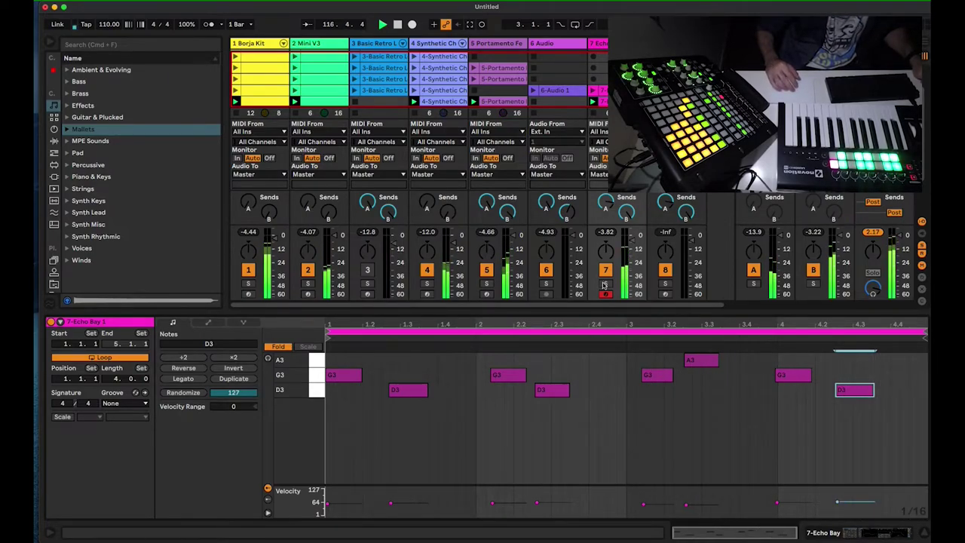
Step: Show the devices of Echo Bay track 8 and expand the Synth Lead preset category
{"action": "double_click", "coordinate": [676, 43]}
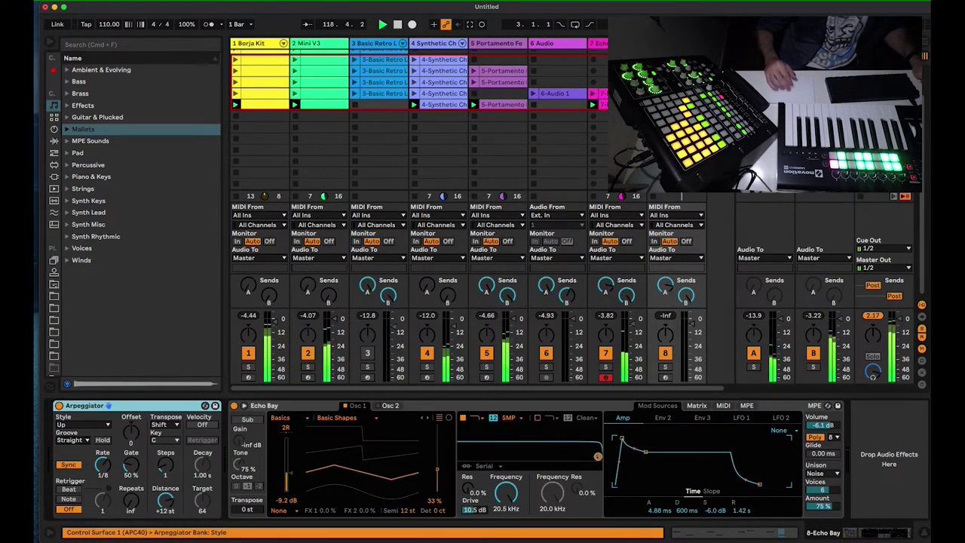
{"action": "left_click", "coordinate": [67, 213]}
{"action": "scroll", "coordinate": [134, 312], "scroll_direction": "down", "scroll_amount": 5}
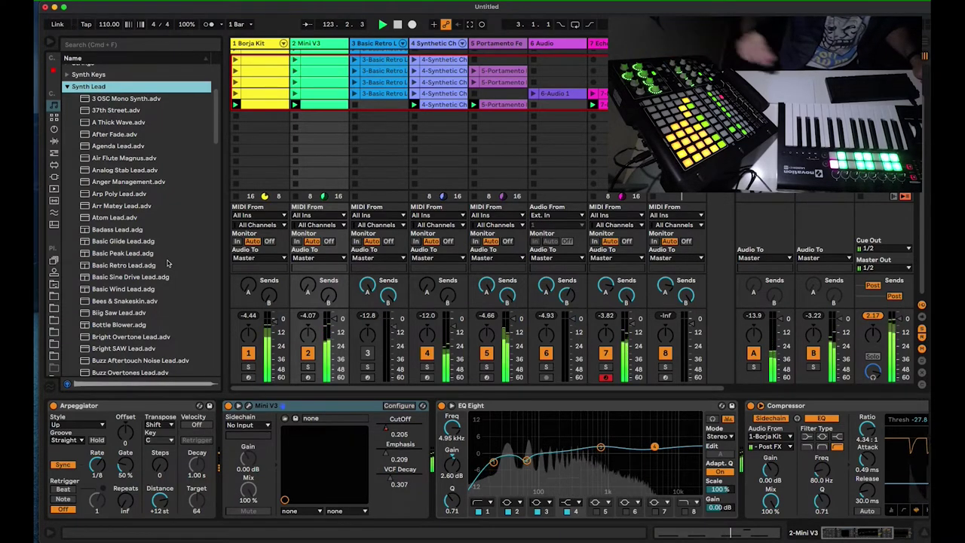
Step: Open a Mini V3 clip and examine its VCF Decay automation, returning to the track 8 devices
{"action": "left_click", "coordinate": [318, 96]}
{"action": "double_click", "coordinate": [325, 83]}
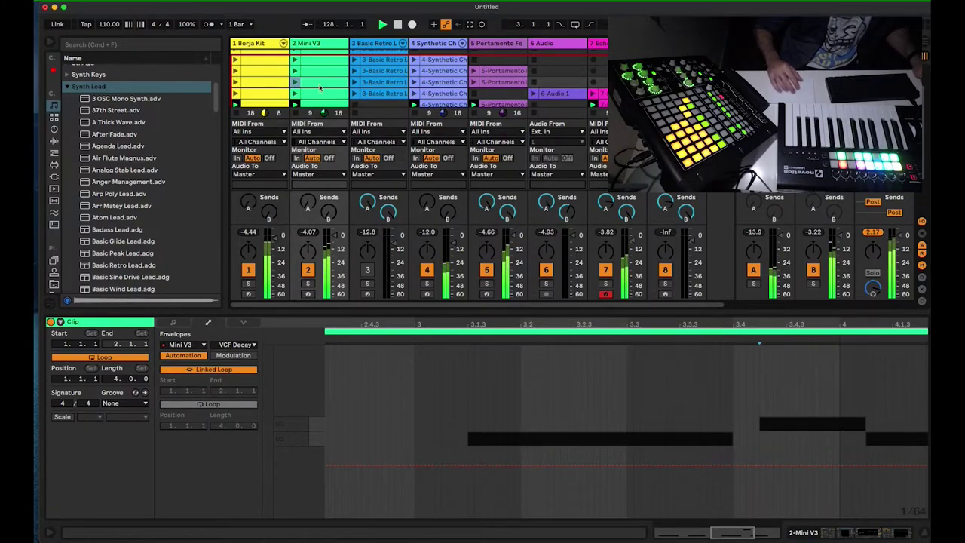
{"action": "scroll", "coordinate": [320, 87], "scroll_direction": "down", "scroll_amount": 3}
{"action": "scroll", "coordinate": [320, 88], "scroll_direction": "up", "scroll_amount": 1}
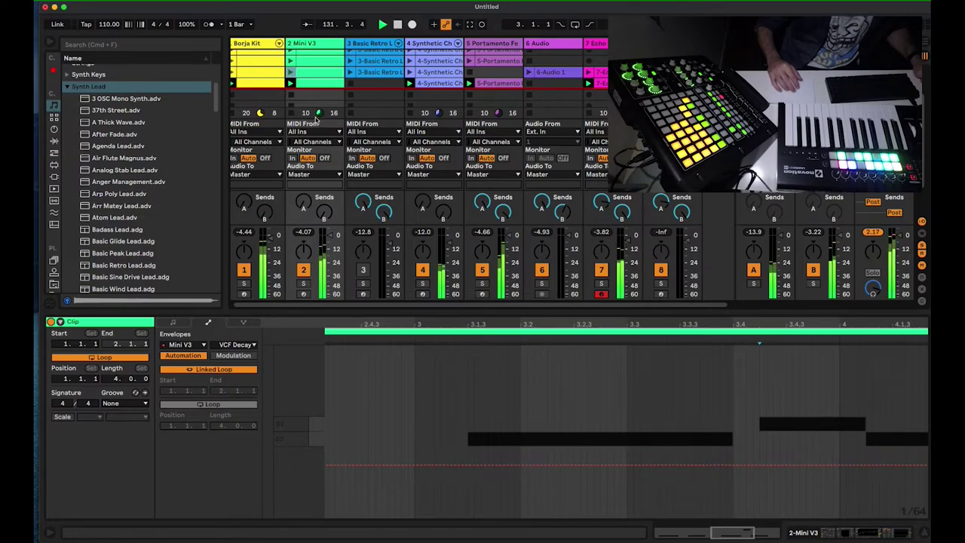
{"action": "key", "text": "shift+Tab"}
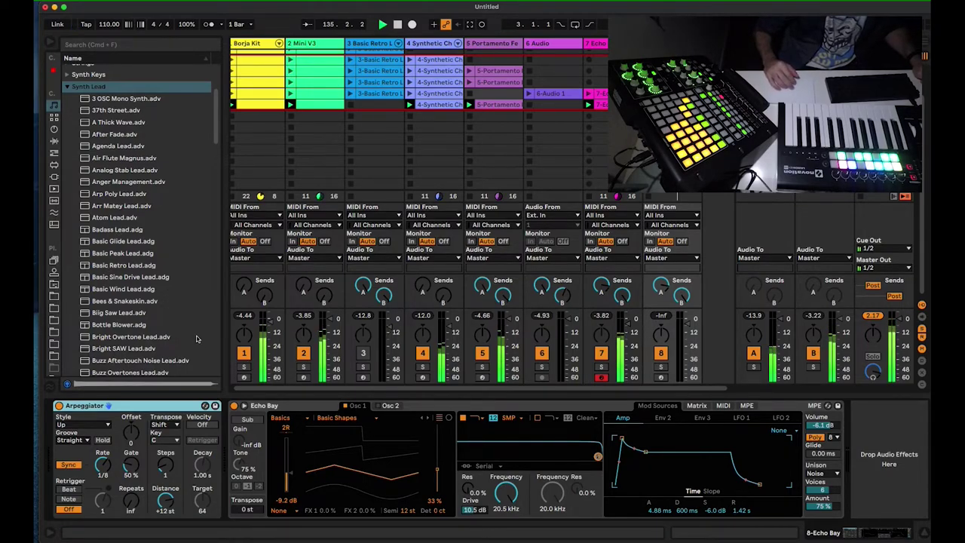
Step: Load the Buzz Sweep Lead preset onto track 8 in place of Echo Bay
{"action": "scroll", "coordinate": [157, 301], "scroll_direction": "down", "scroll_amount": 5}
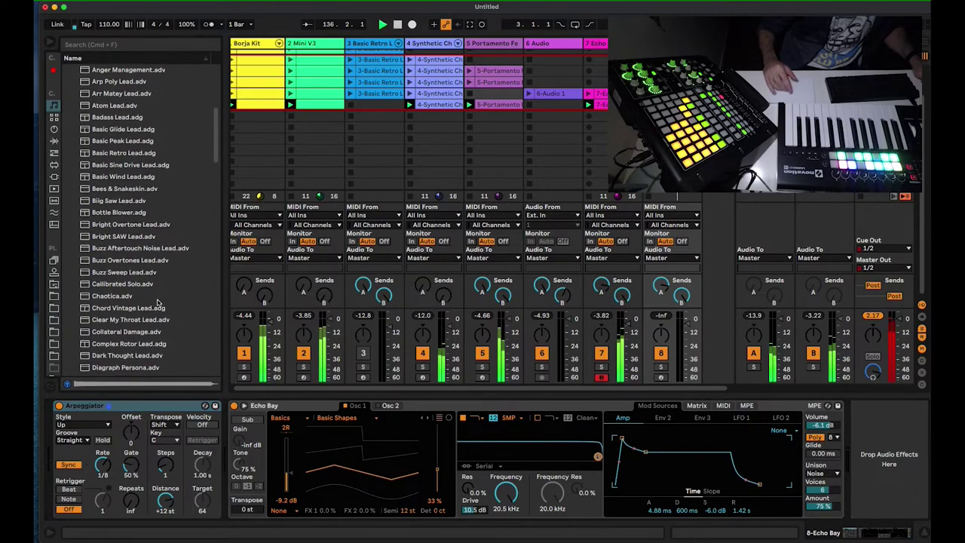
{"action": "scroll", "coordinate": [157, 302], "scroll_direction": "up", "scroll_amount": 4}
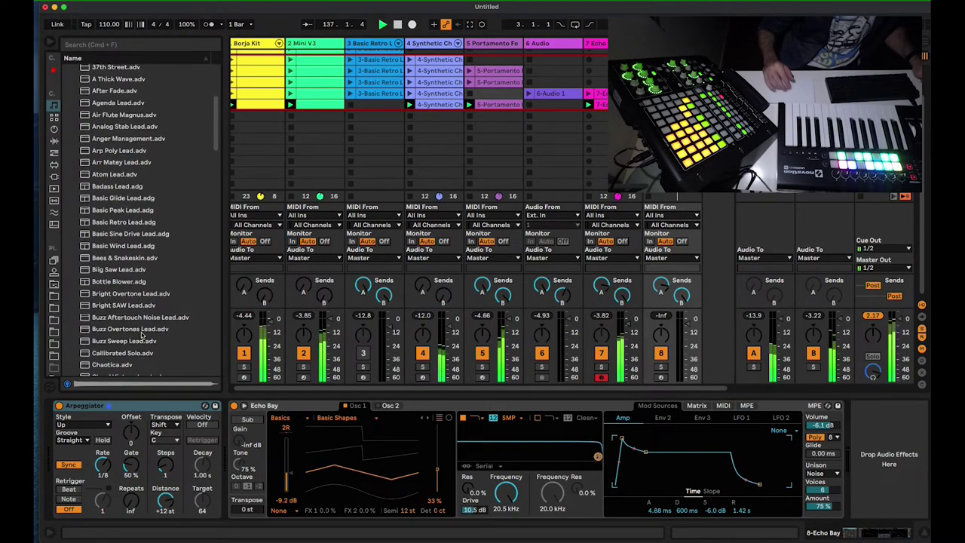
{"action": "left_click", "coordinate": [138, 343]}
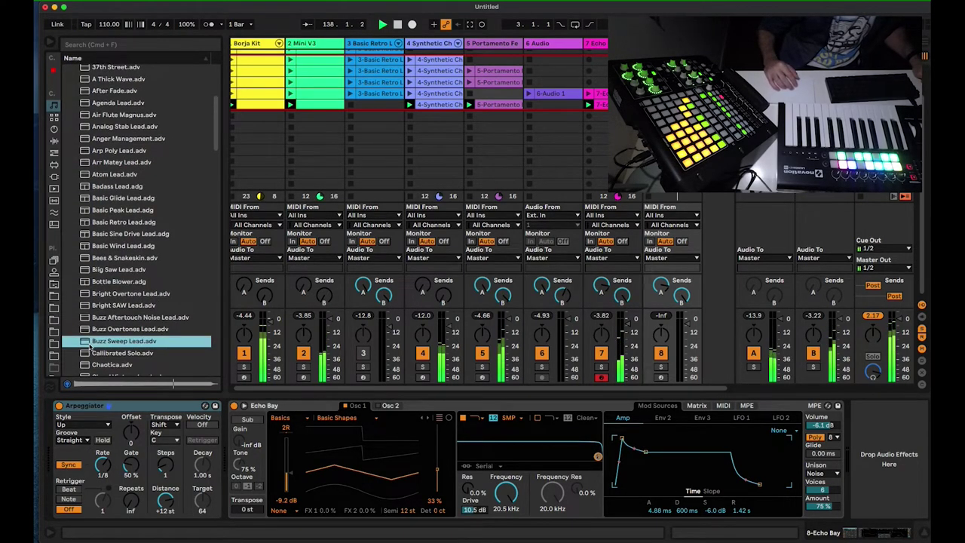
{"action": "key", "text": "Return"}
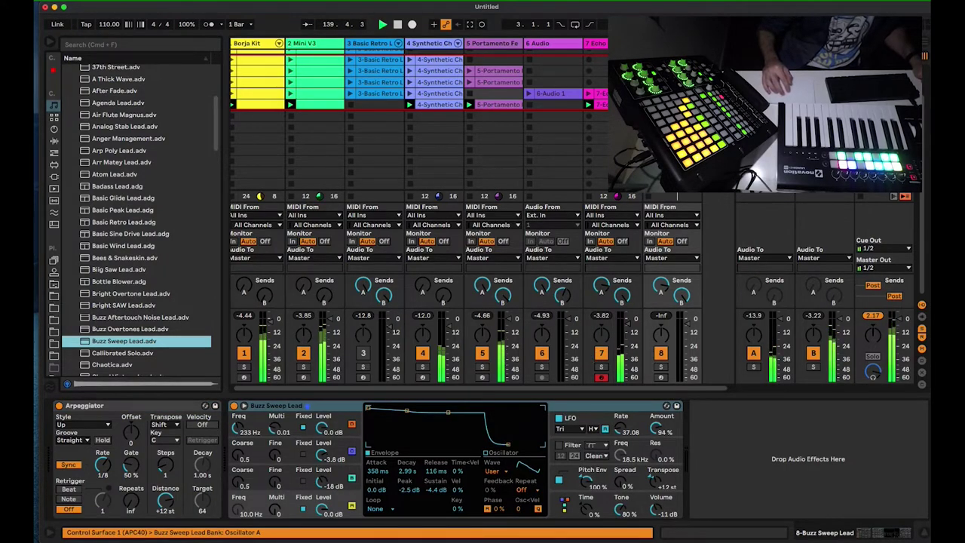
Step: Transpose all notes of track 8's 7-Echo Bay 1 clip down one octave
{"action": "left_click", "coordinate": [664, 533]}
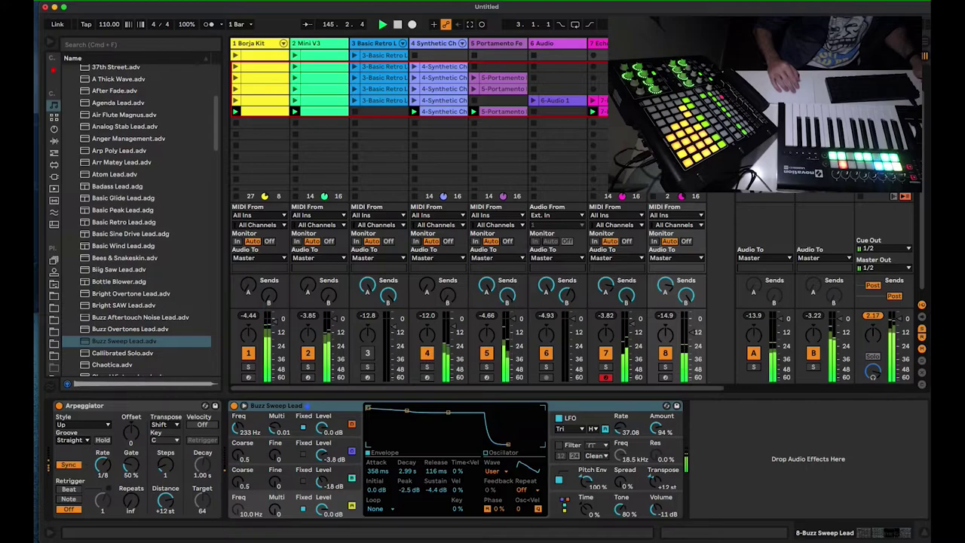
{"action": "key", "text": "shift+Tab"}
{"action": "left_click", "coordinate": [571, 472]}
{"action": "key", "text": "super+a"}
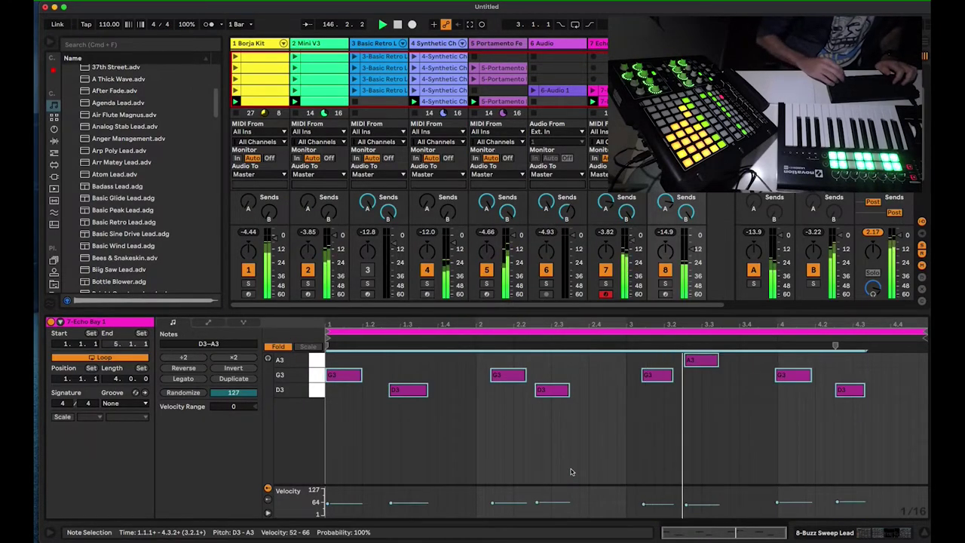
{"action": "key", "text": "shift+Down"}
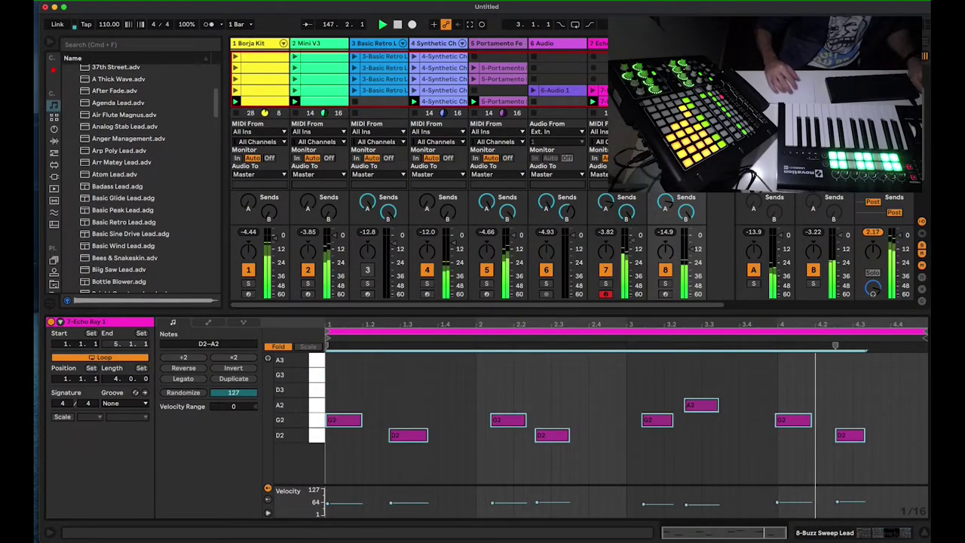
Step: Search the presets for "buzz" and load Buzz Release Keys from Synth Keys onto track 8
{"action": "key", "text": "shift+Tab"}
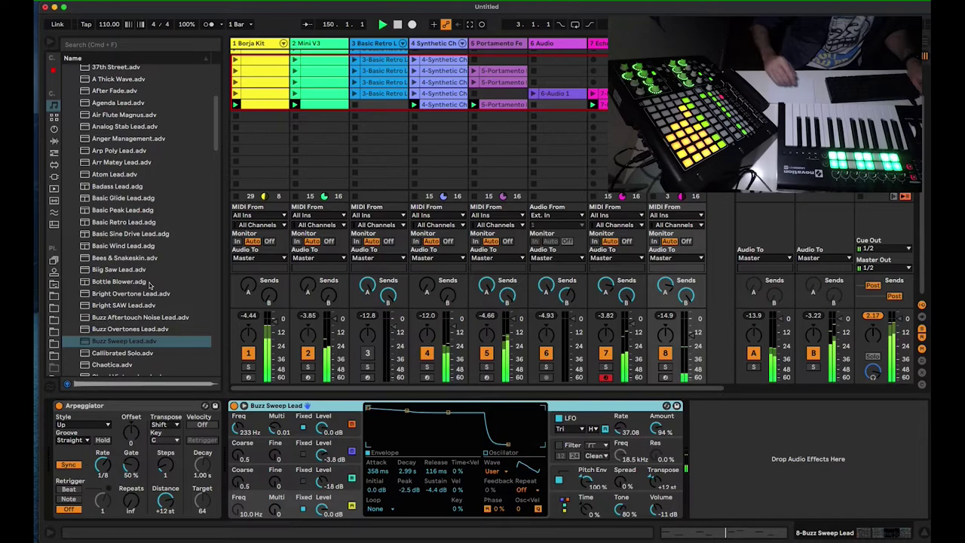
{"action": "left_click", "coordinate": [166, 471]}
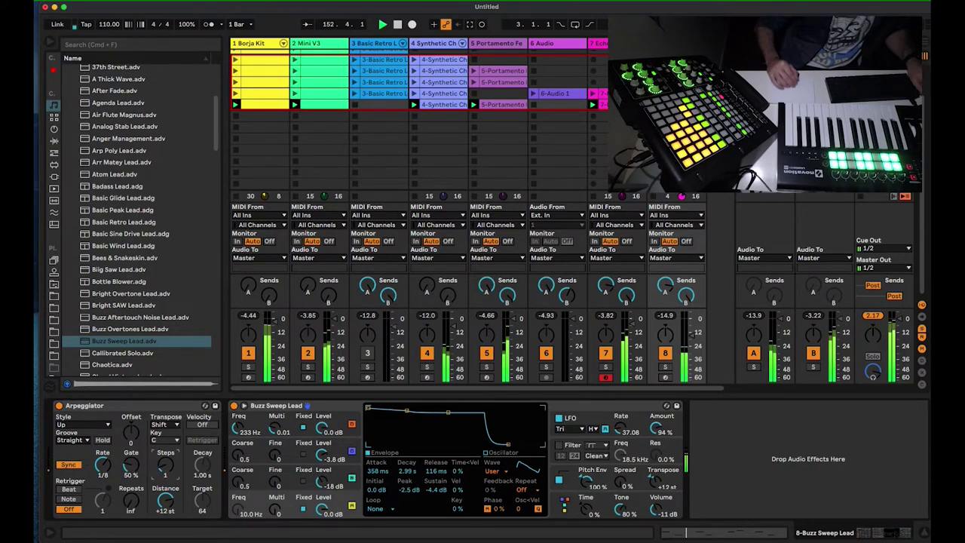
{"action": "scroll", "coordinate": [115, 296], "scroll_direction": "up", "scroll_amount": 5}
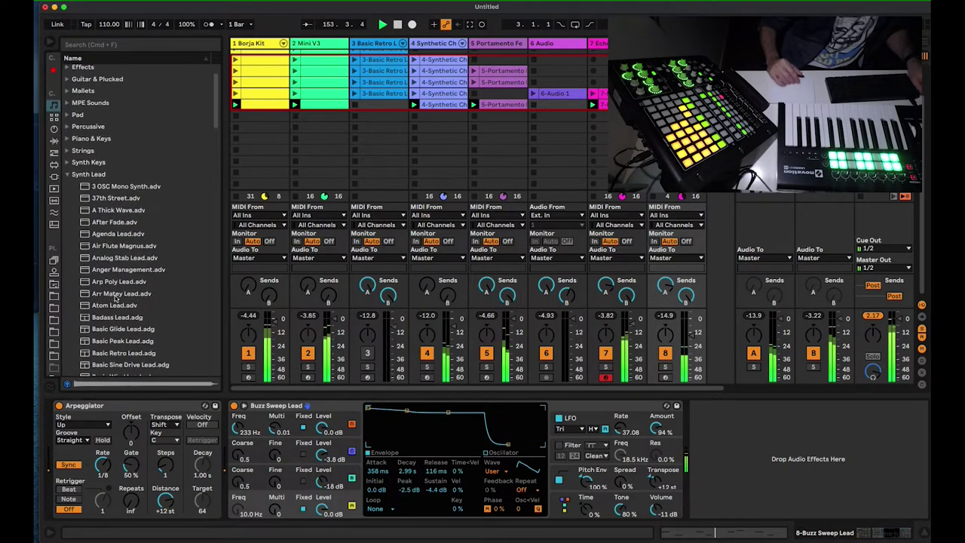
{"action": "left_click", "coordinate": [96, 45]}
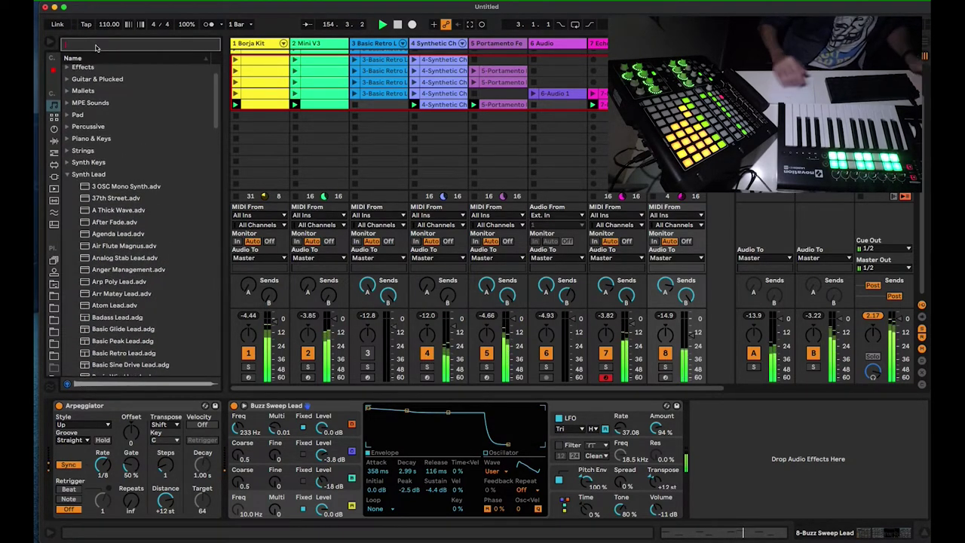
{"action": "type", "text": "buzz"}
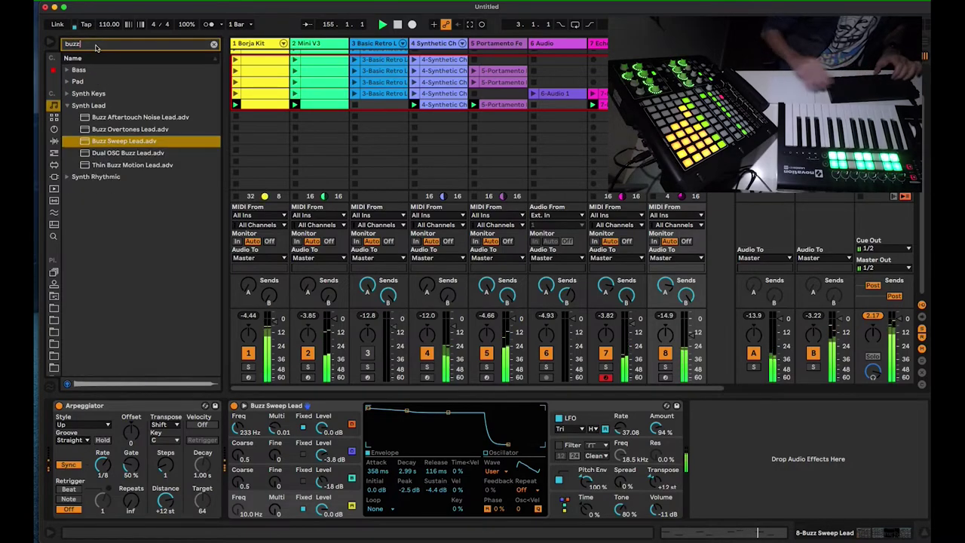
{"action": "left_click", "coordinate": [67, 93]}
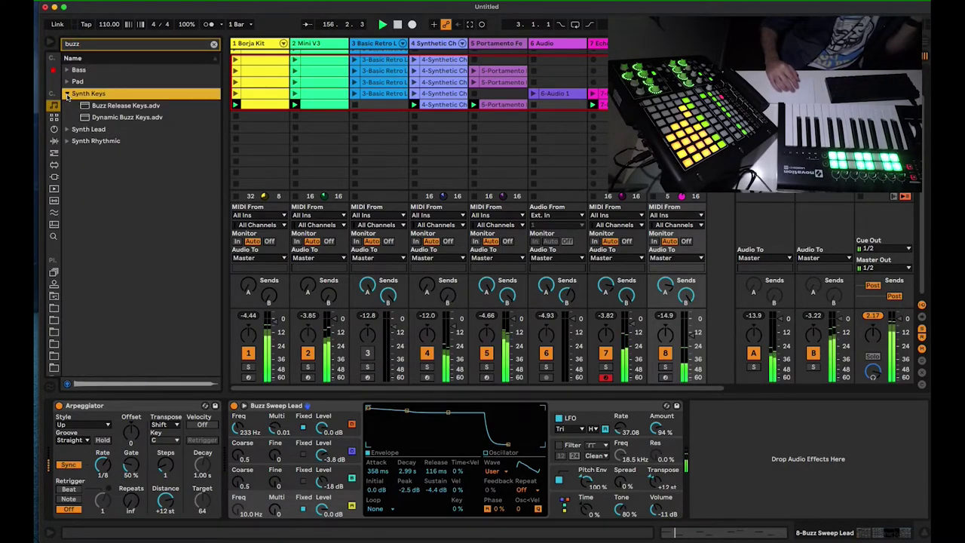
{"action": "double_click", "coordinate": [107, 107]}
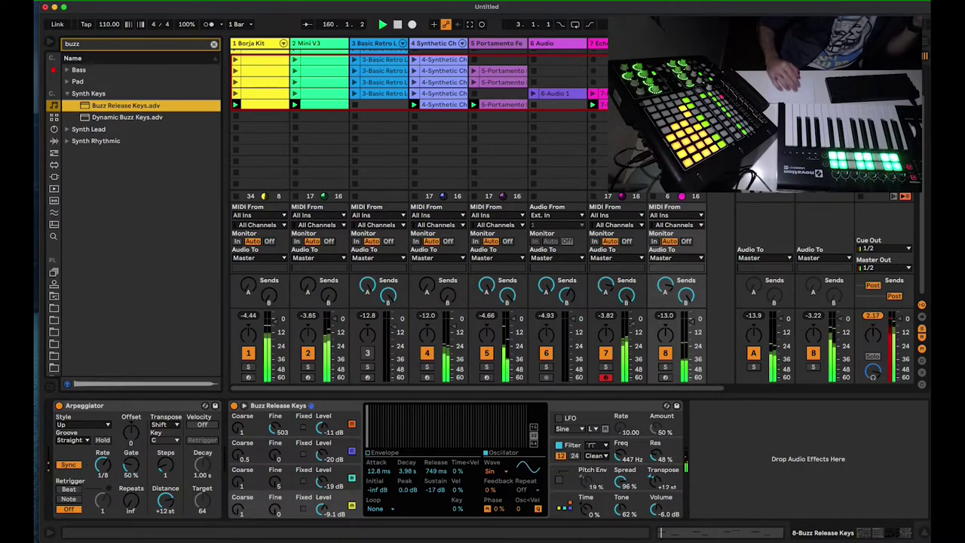
Step: Transpose all notes of track 8's 7-Echo Bay 1 clip up one octave
{"action": "key", "text": "shift+Tab"}
{"action": "left_click", "coordinate": [563, 468]}
{"action": "key", "text": "super+a"}
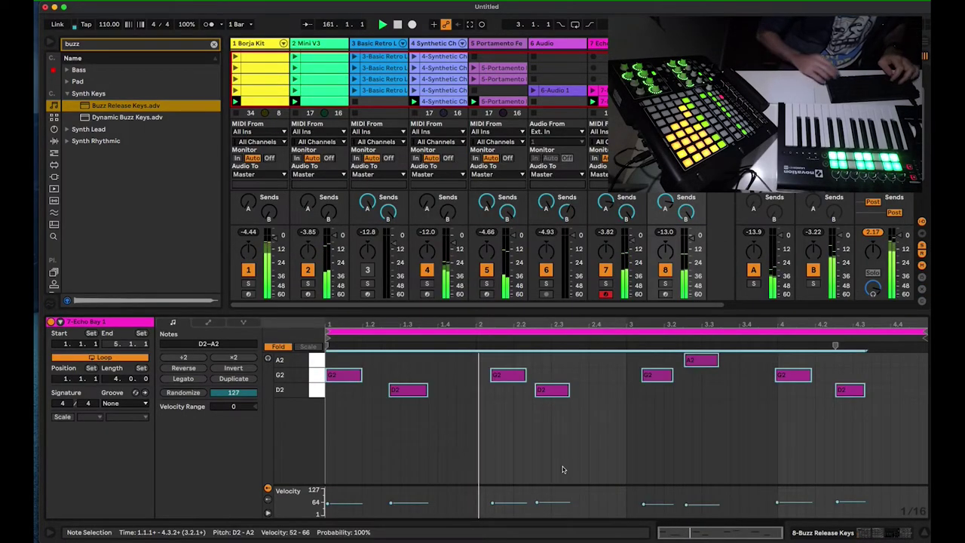
{"action": "key", "text": "shift+Up"}
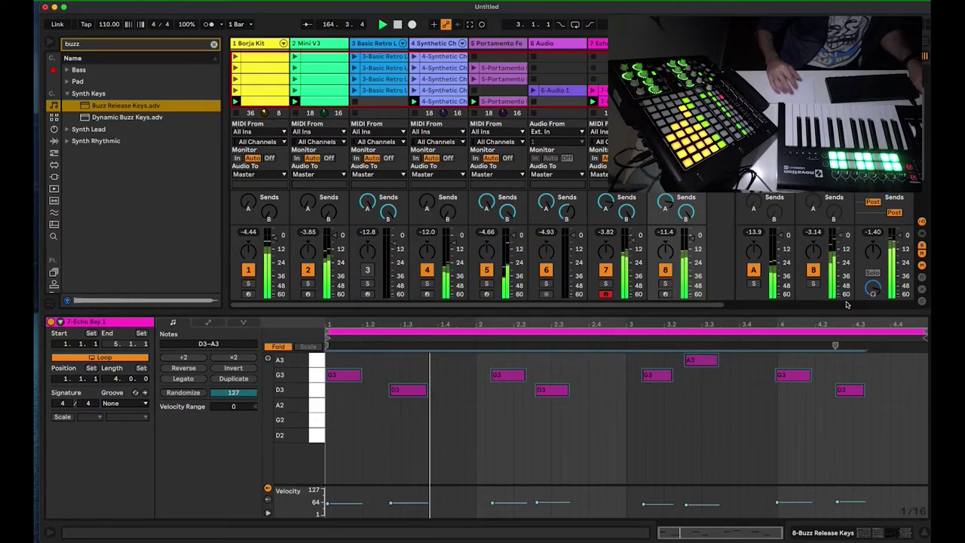
Step: Lower the volume of Portamento track 5 to -1.6 dB and reset the master's peak level indicator
{"action": "left_click_drag", "start_coordinate": [891, 242], "coordinate": [891, 235]}
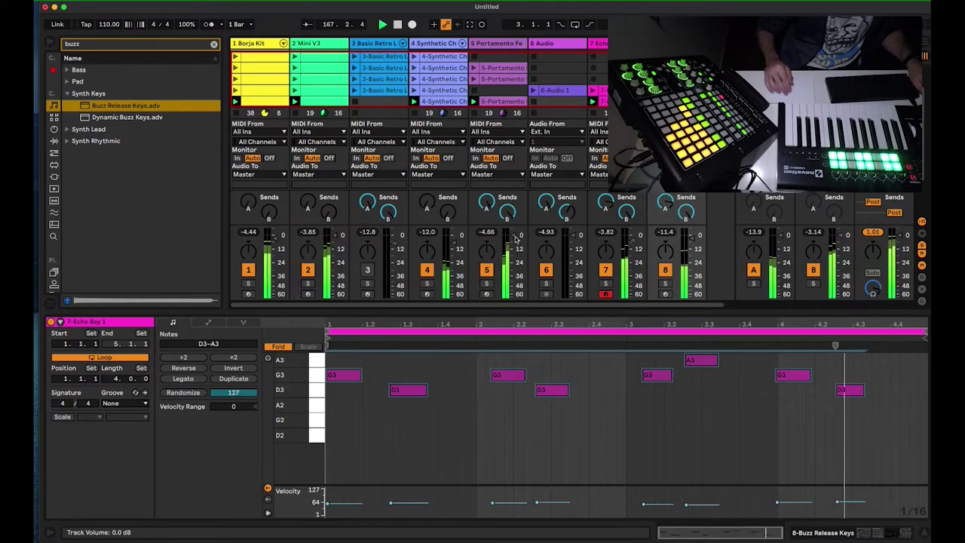
{"action": "left_click_drag", "start_coordinate": [513, 235], "coordinate": [513, 238]}
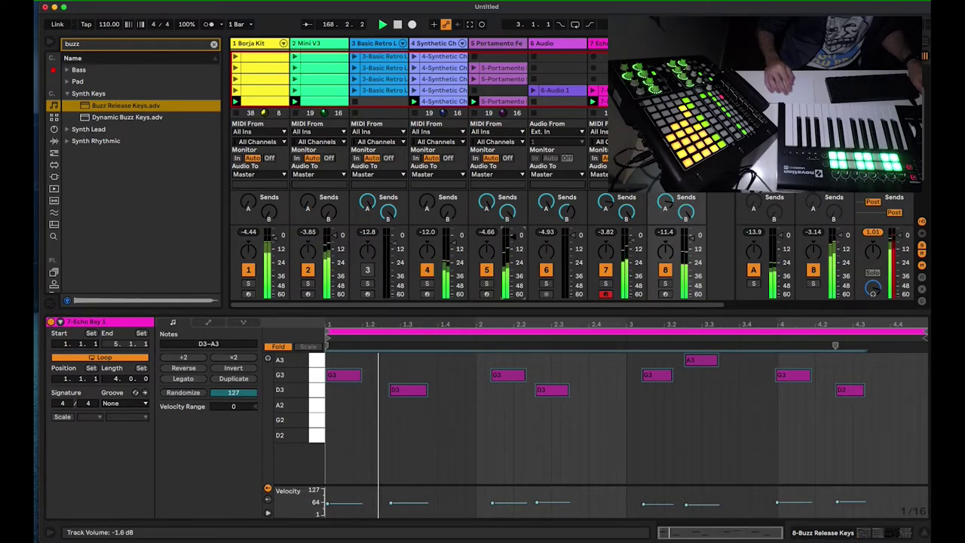
{"action": "left_click", "coordinate": [875, 232]}
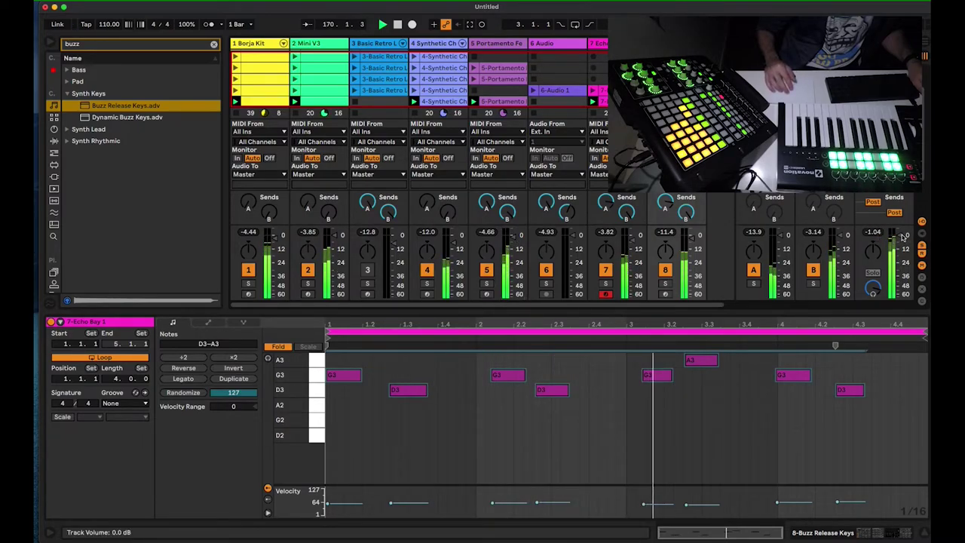
{"action": "left_click", "coordinate": [901, 236]}
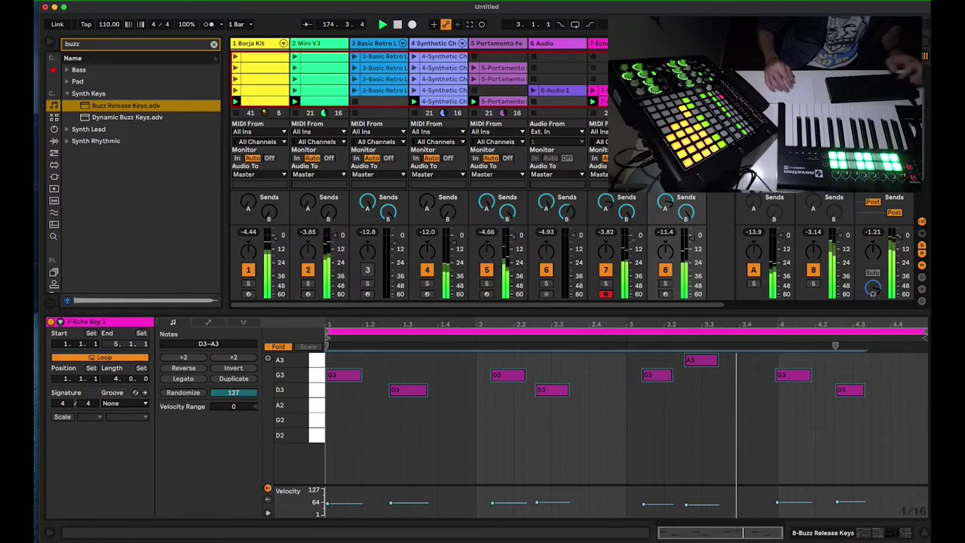
Step: Duplicate the last scene, the one currently playing
{"action": "left_click", "coordinate": [875, 101]}
{"action": "key", "text": "super+d"}
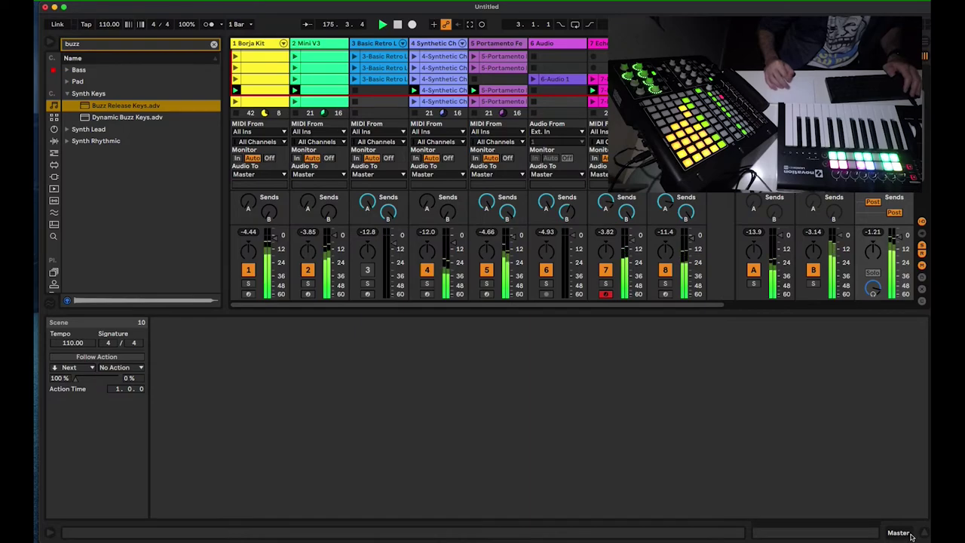
{"action": "key", "text": "shift+Tab"}
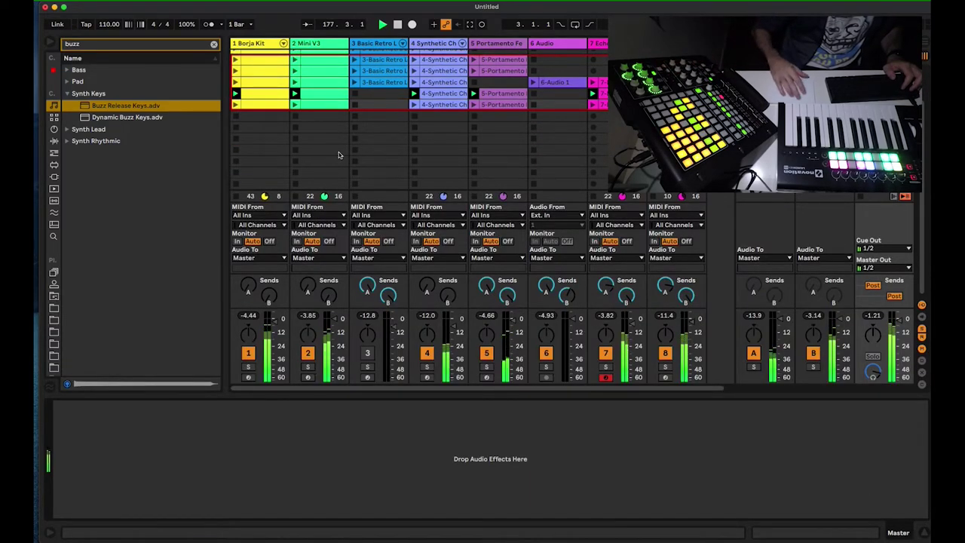
Step: Try to deactivate all Kick Punch notes in the Borja Kit clip of the duplicated scene
{"action": "left_click", "coordinate": [270, 106]}
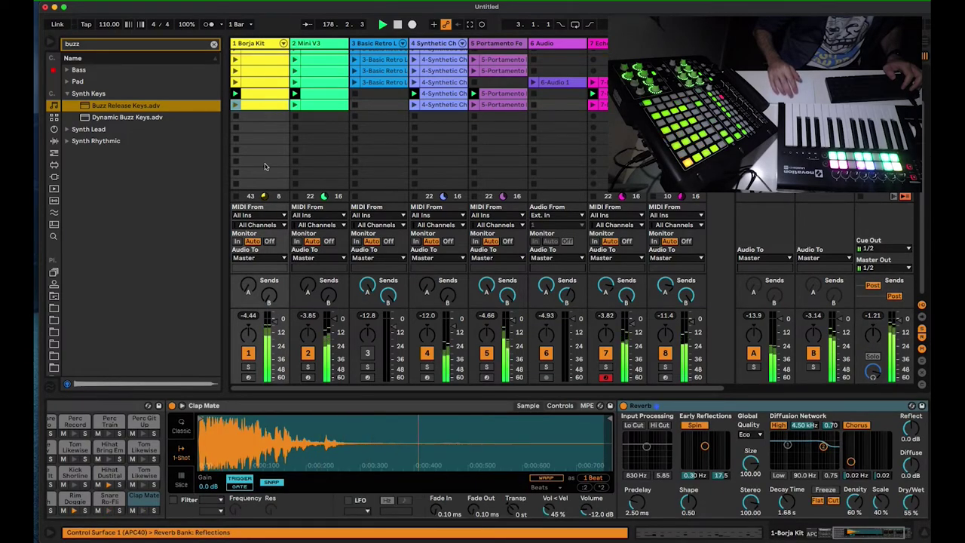
{"action": "left_click", "coordinate": [265, 111]}
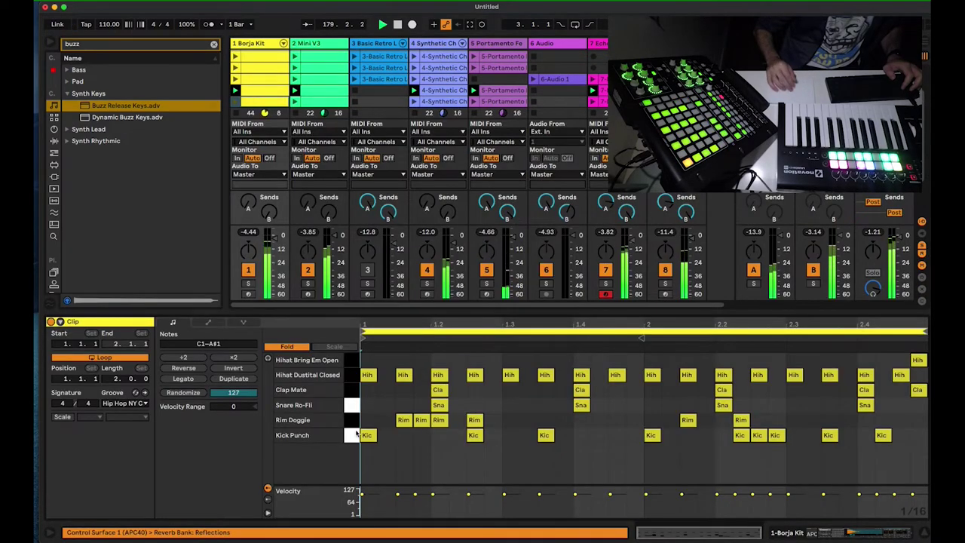
{"action": "left_click", "coordinate": [352, 434]}
{"action": "key", "text": "0"}
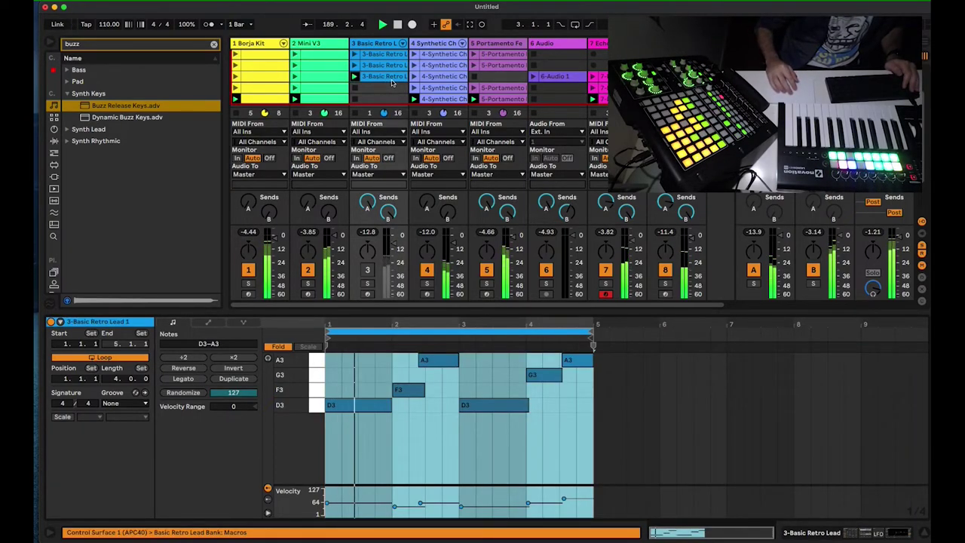
Step: Unmute Basic Retro Lead track 3
{"action": "left_click", "coordinate": [367, 269]}
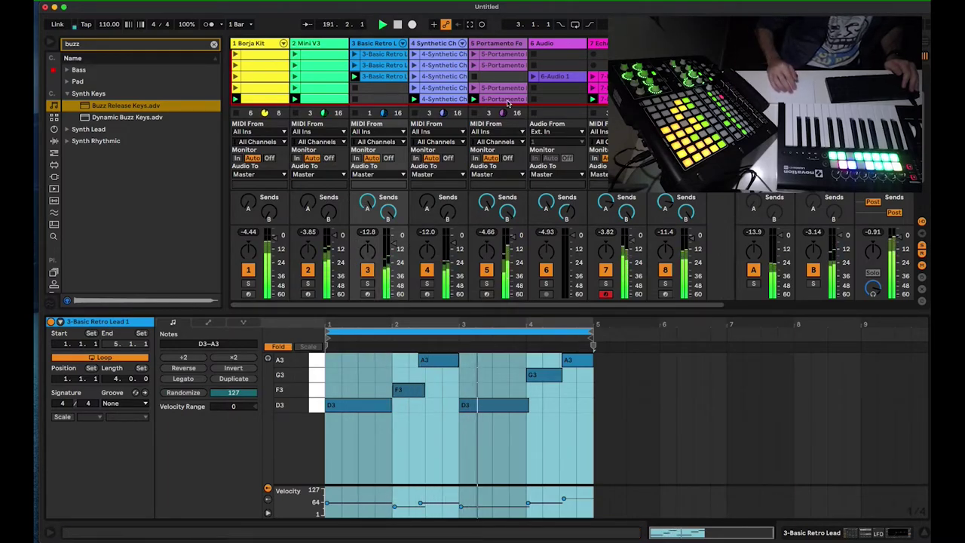
Step: Copy the 6-Audio 1 clip into the newest scene and delete that scene's Portamento and Synthetic Choir clips
{"action": "left_click_drag", "start_coordinate": [555, 78], "coordinate": [557, 99]}
{"action": "left_click", "coordinate": [494, 101]}
{"action": "key", "text": "Delete"}
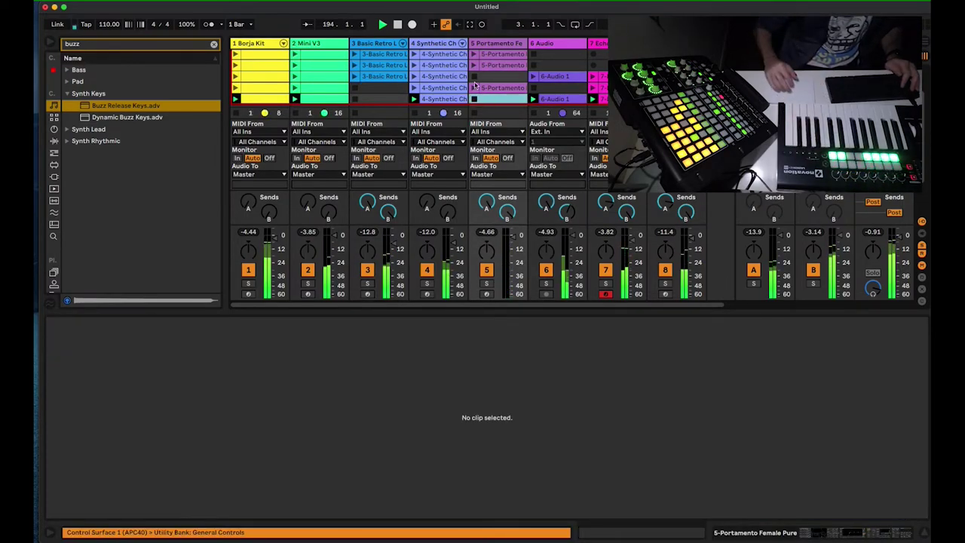
{"action": "left_click_drag", "start_coordinate": [497, 68], "coordinate": [495, 68]}
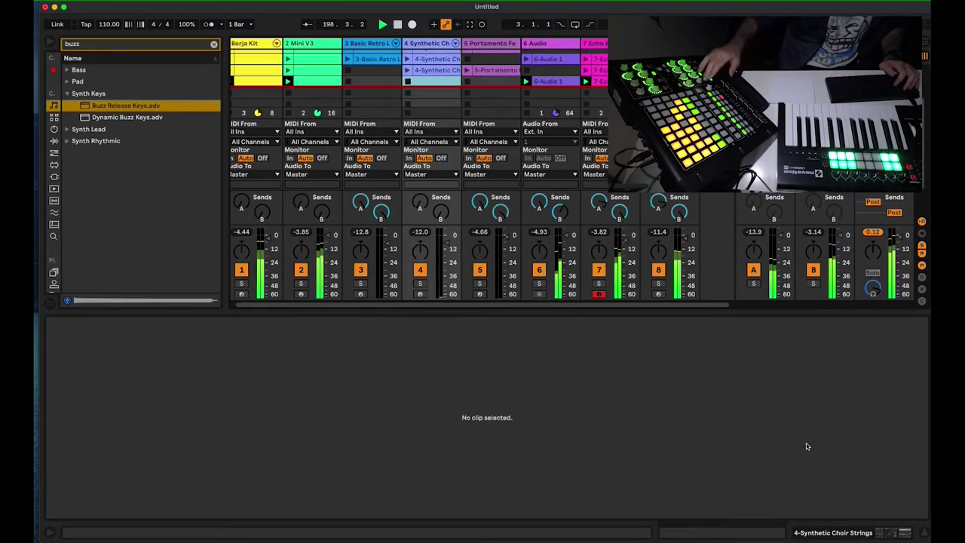
Step: Duplicate the last scene and select all Kick Punch notes in the copy's Borja Kit clip
{"action": "key", "text": "super+d"}
{"action": "scroll", "coordinate": [344, 155], "scroll_direction": "up", "scroll_amount": 4}
{"action": "double_click", "coordinate": [275, 170]}
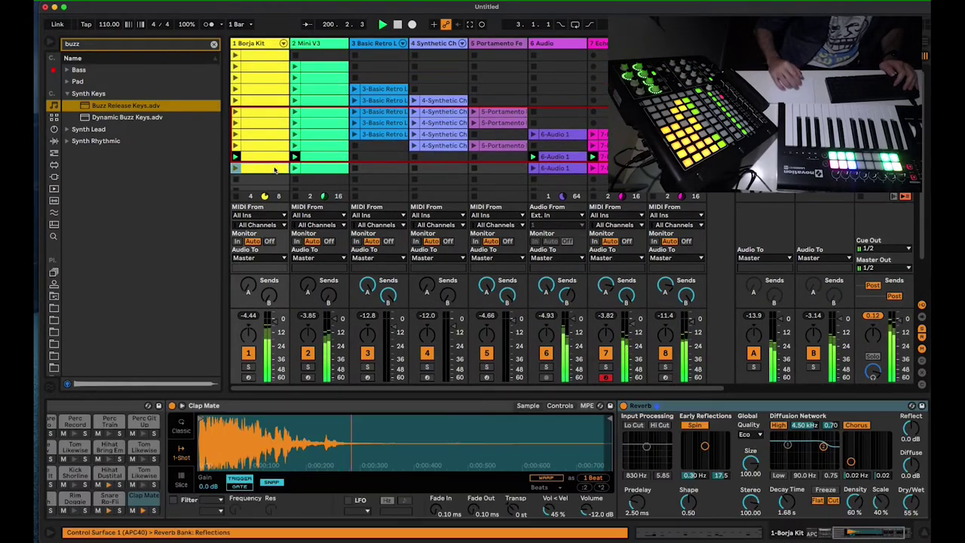
{"action": "left_click", "coordinate": [356, 438]}
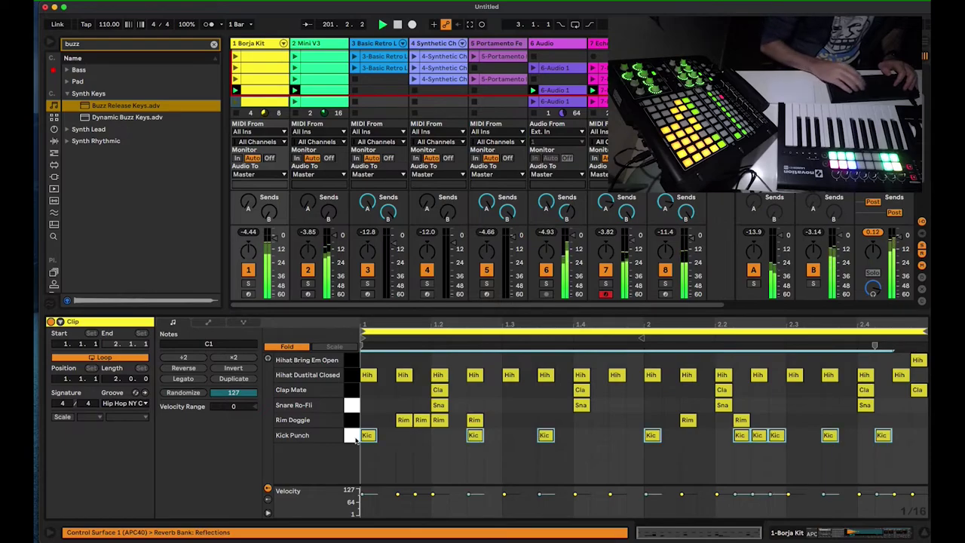
{"action": "left_click", "coordinate": [445, 452]}
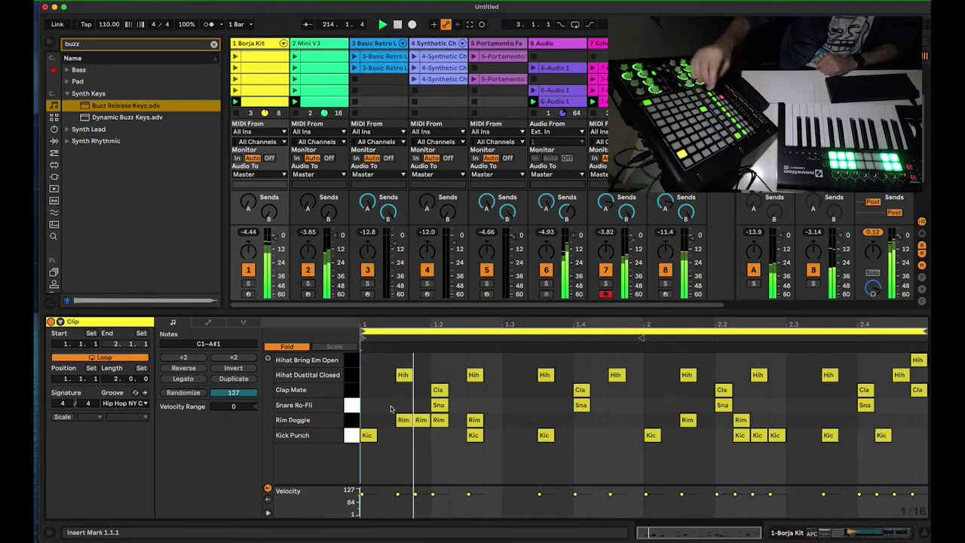
Step: Add a Reverb to the Borja Kit's Shake Delay chain, with Hi Cut off and Lo Cut on
{"action": "key", "text": "shift+Tab"}
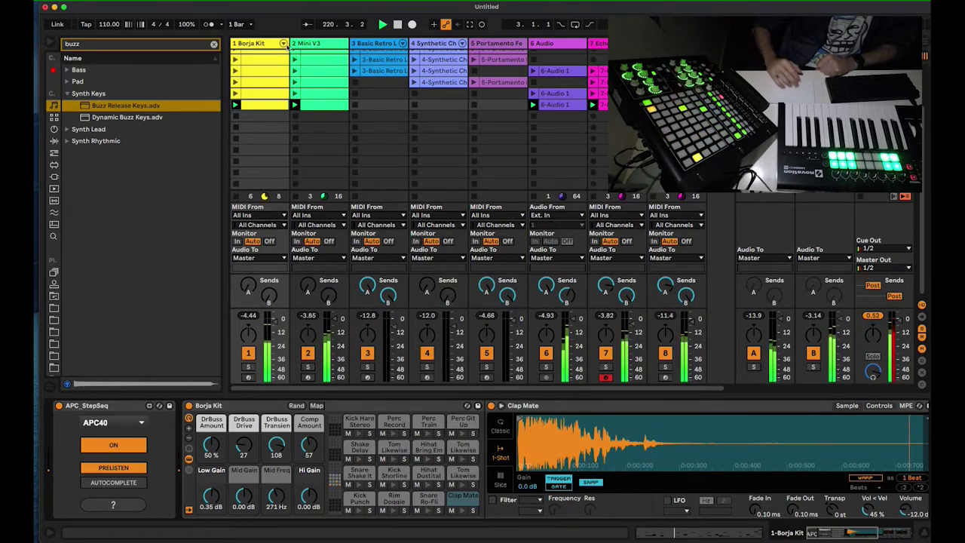
{"action": "left_click", "coordinate": [282, 44]}
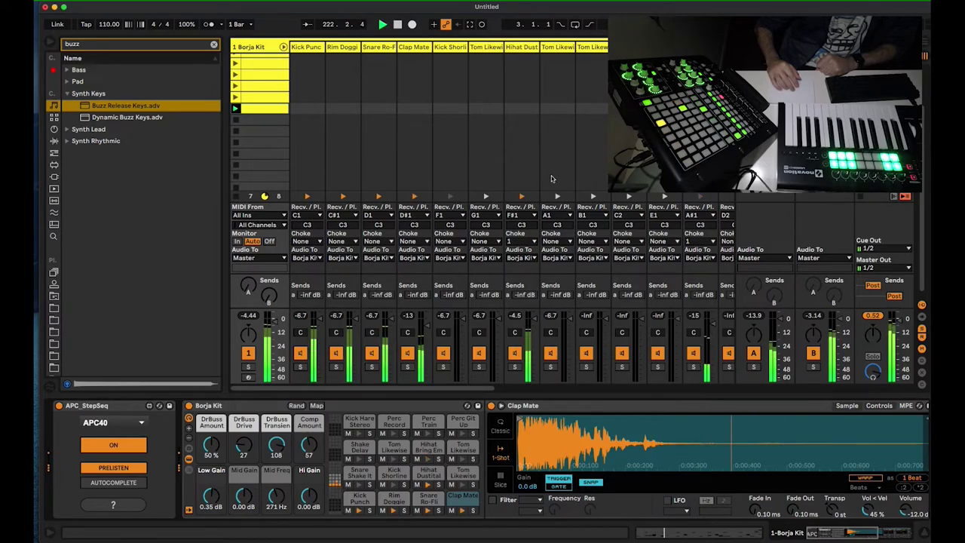
{"action": "scroll", "coordinate": [552, 175], "scroll_direction": "right", "scroll_amount": 5}
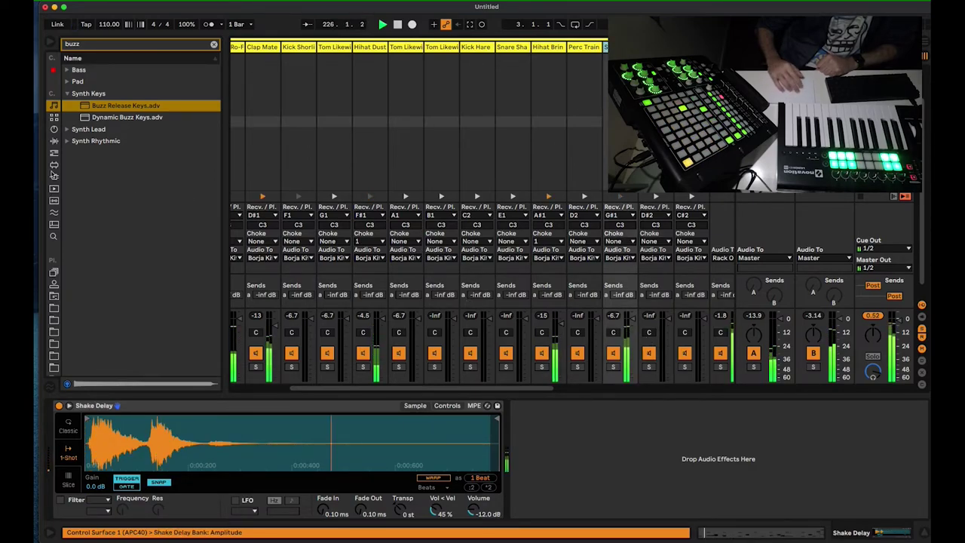
{"action": "left_click", "coordinate": [213, 45]}
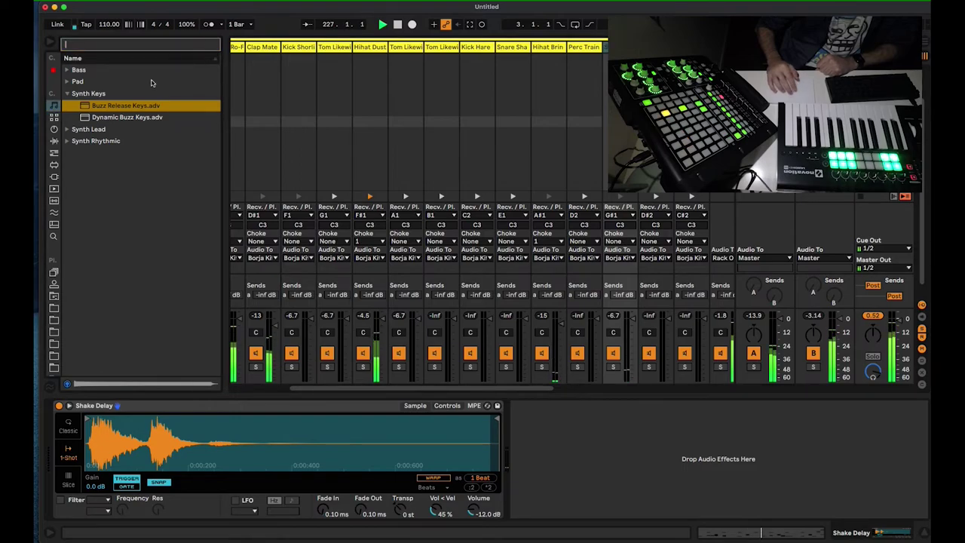
{"action": "left_click", "coordinate": [54, 141]}
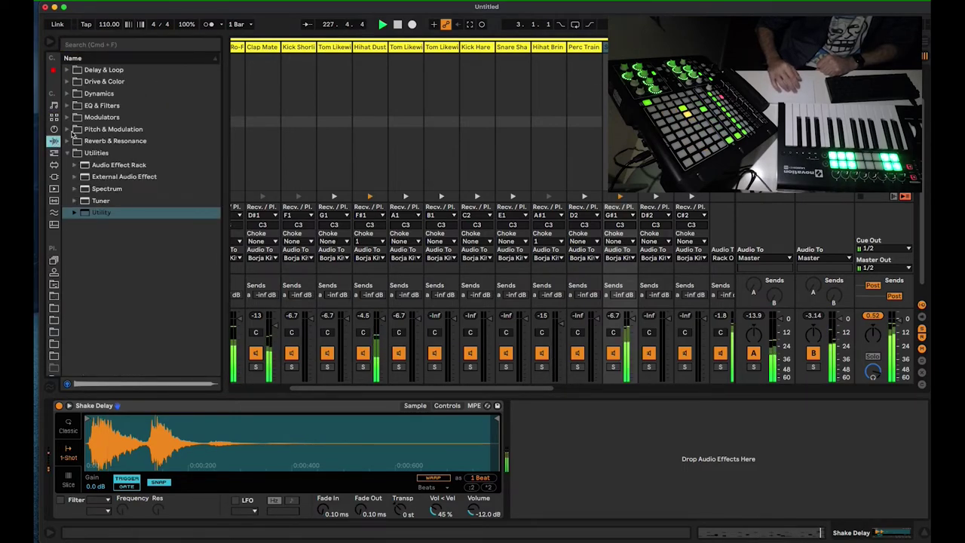
{"action": "left_click", "coordinate": [67, 141]}
{"action": "double_click", "coordinate": [106, 190]}
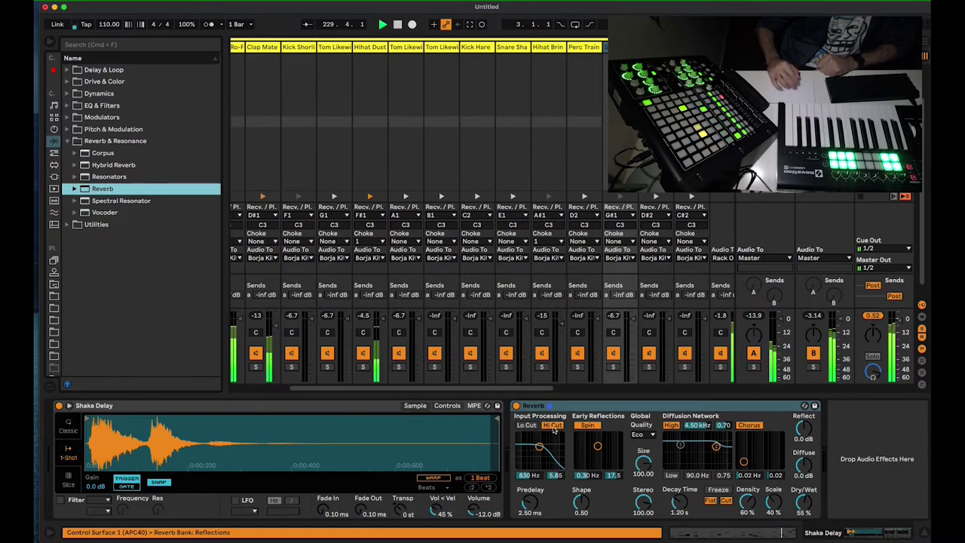
{"action": "left_click", "coordinate": [554, 427]}
{"action": "left_click", "coordinate": [527, 426]}
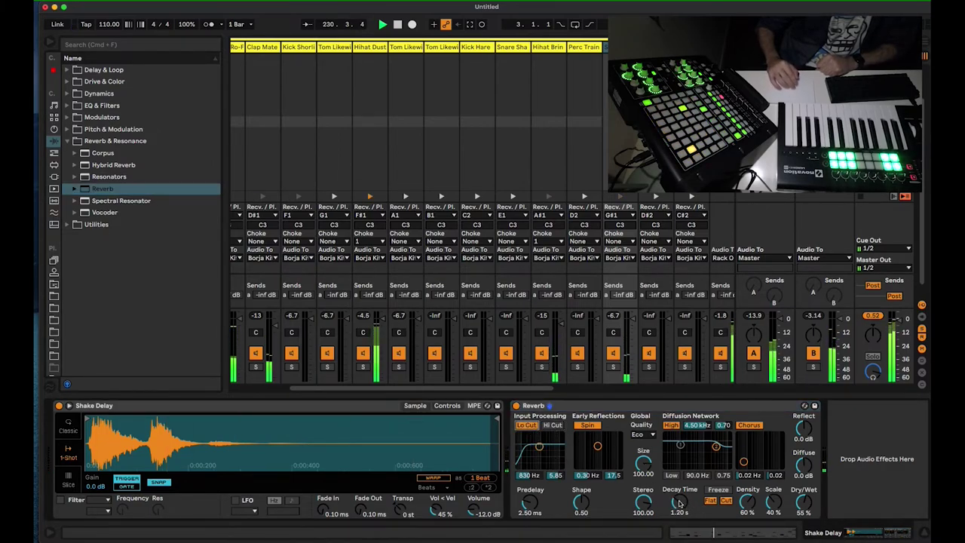
Step: Add an EQ Eight after the Shake Delay Reverb, make band 1 a low-cut filter at 347 Hz, and collapse the Borja Kit chains
{"action": "left_click", "coordinate": [69, 106]}
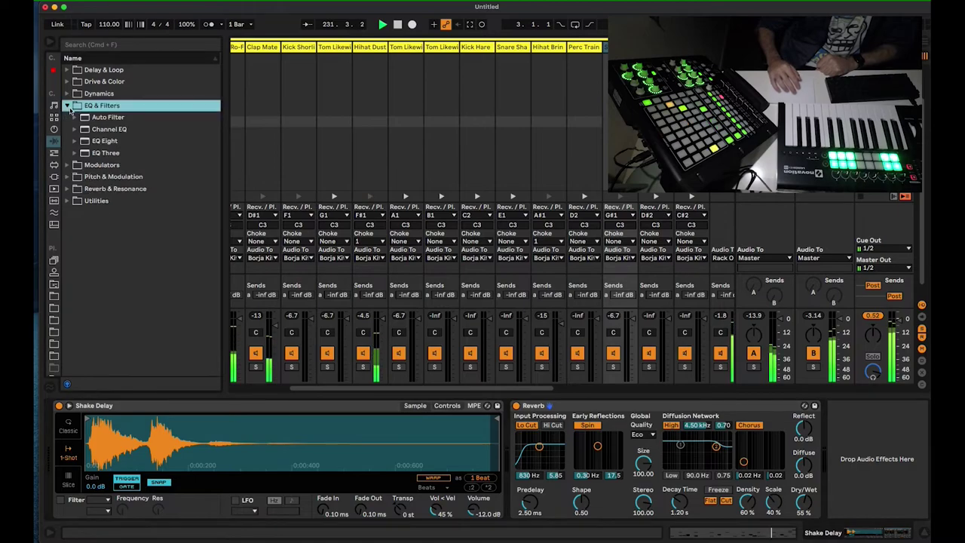
{"action": "left_click", "coordinate": [97, 141]}
{"action": "left_click_drag", "start_coordinate": [452, 385], "coordinate": [806, 498]}
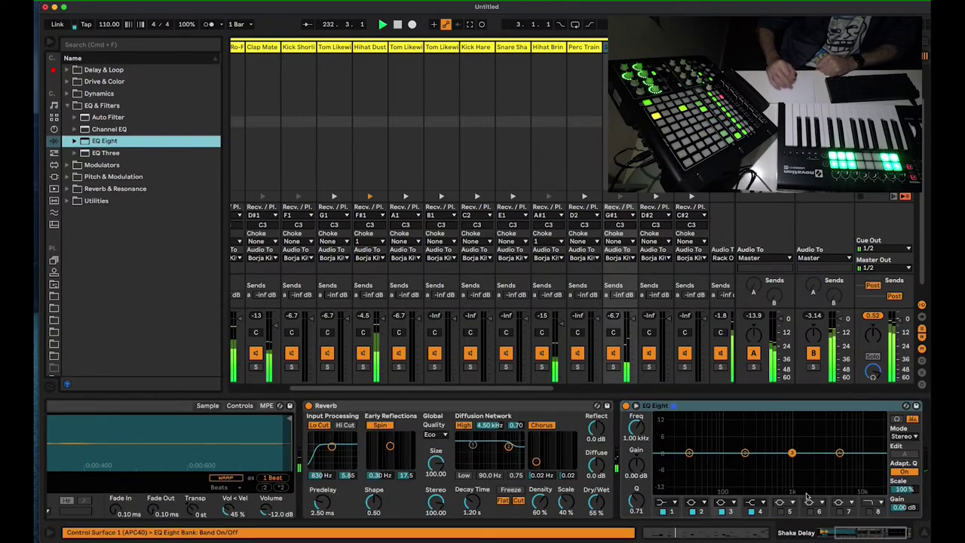
{"action": "left_click", "coordinate": [689, 453]}
{"action": "left_click", "coordinate": [665, 503]}
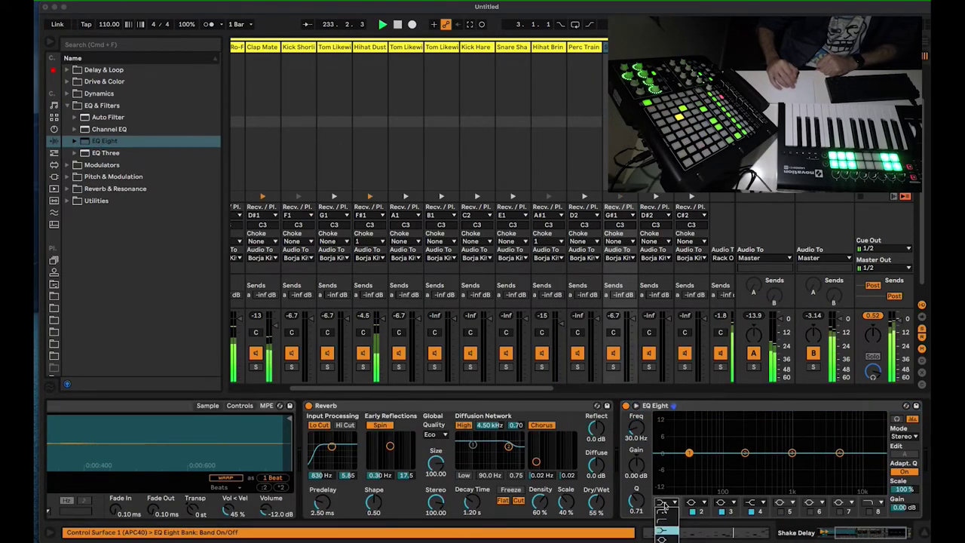
{"action": "left_click", "coordinate": [671, 513]}
{"action": "left_click_drag", "start_coordinate": [637, 427], "coordinate": [636, 389]}
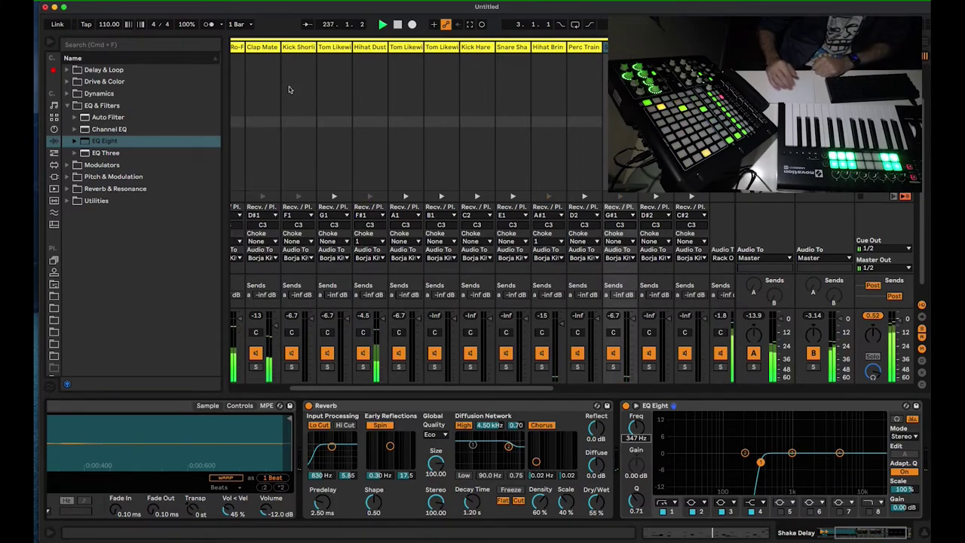
{"action": "scroll", "coordinate": [289, 90], "scroll_direction": "left", "scroll_amount": 5}
{"action": "left_click", "coordinate": [283, 47]}
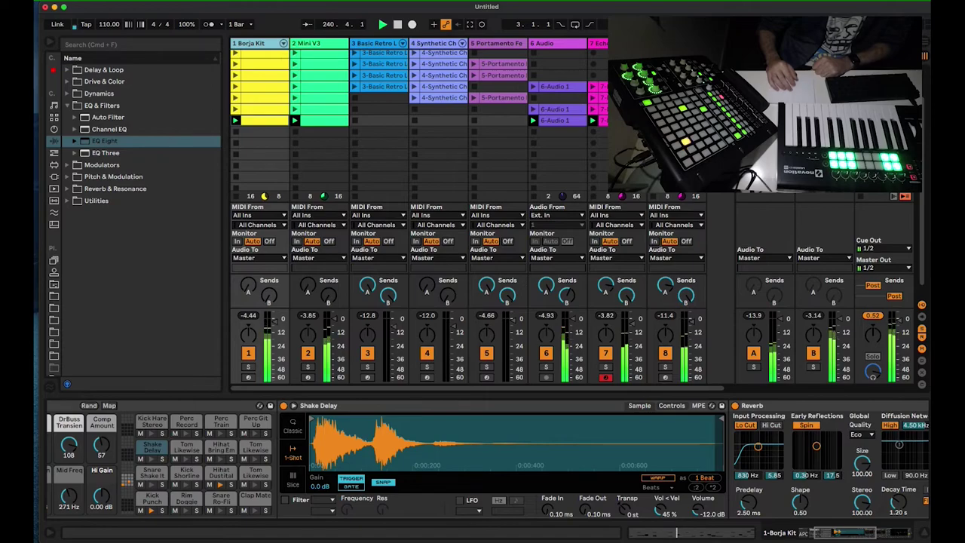
Step: Copy the last 3-Basic Retro Lead clip into the newest scene on the same track
{"action": "left_click", "coordinate": [883, 43]}
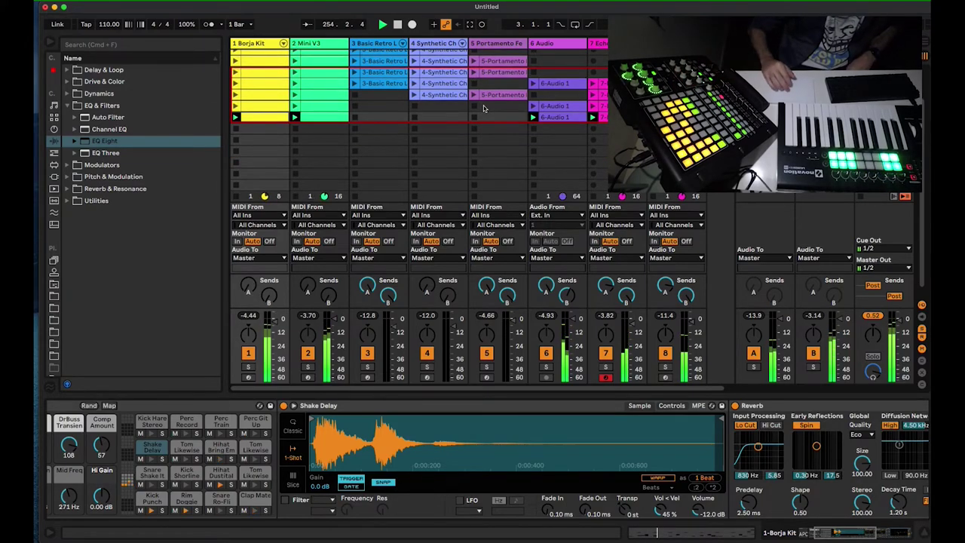
{"action": "left_click_drag", "start_coordinate": [383, 84], "coordinate": [386, 121]}
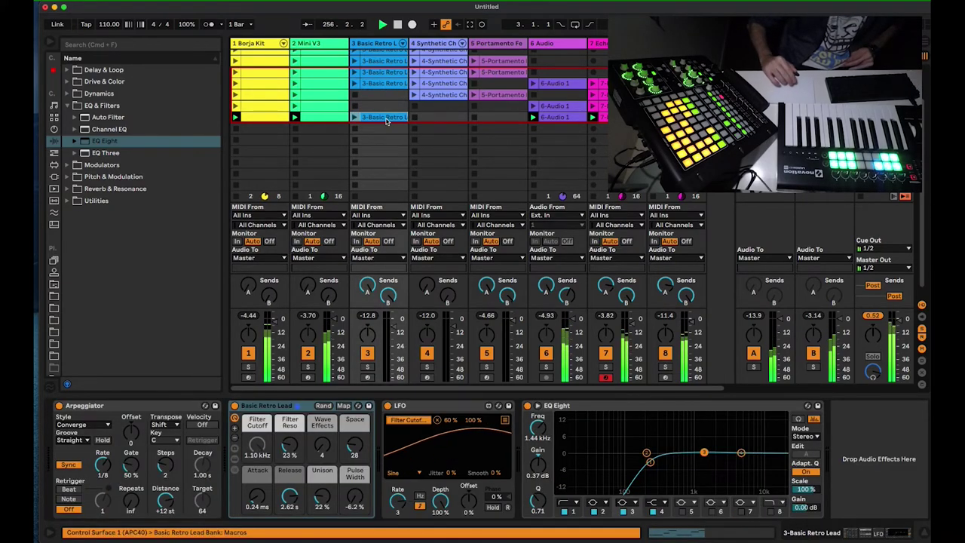